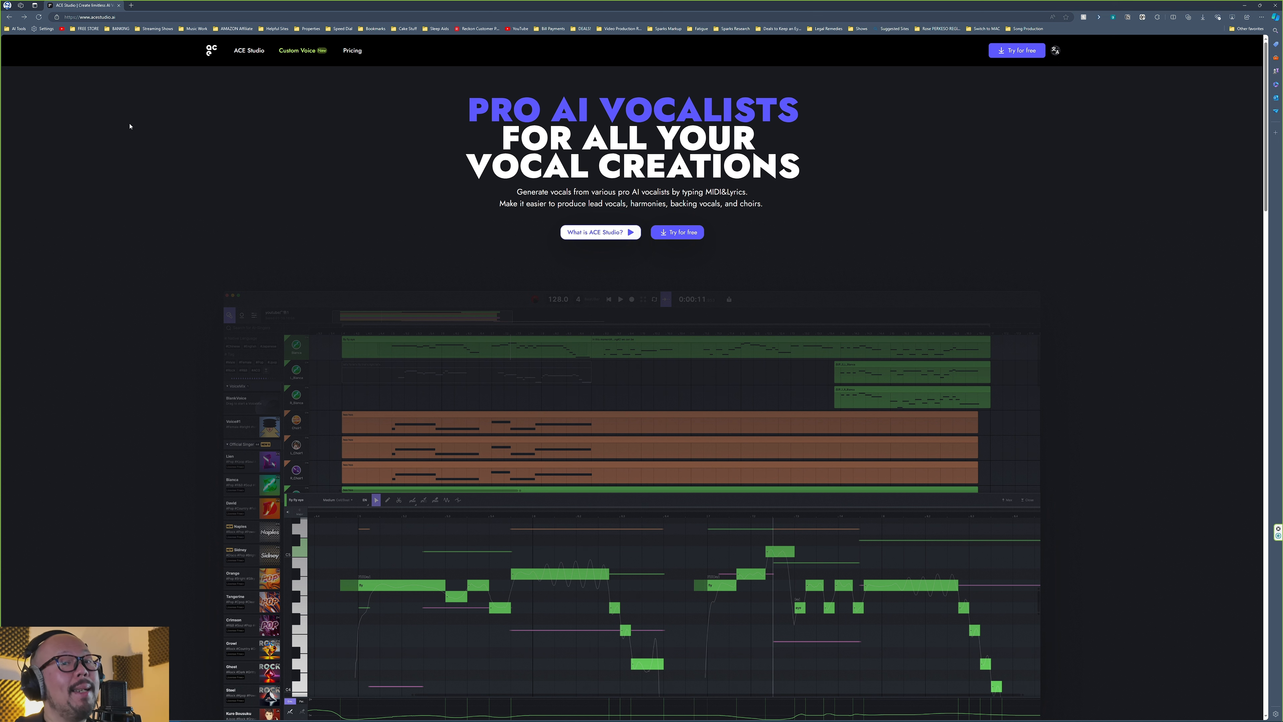
View the ACE Studio pricing plans and return to the home page
click(352, 50)
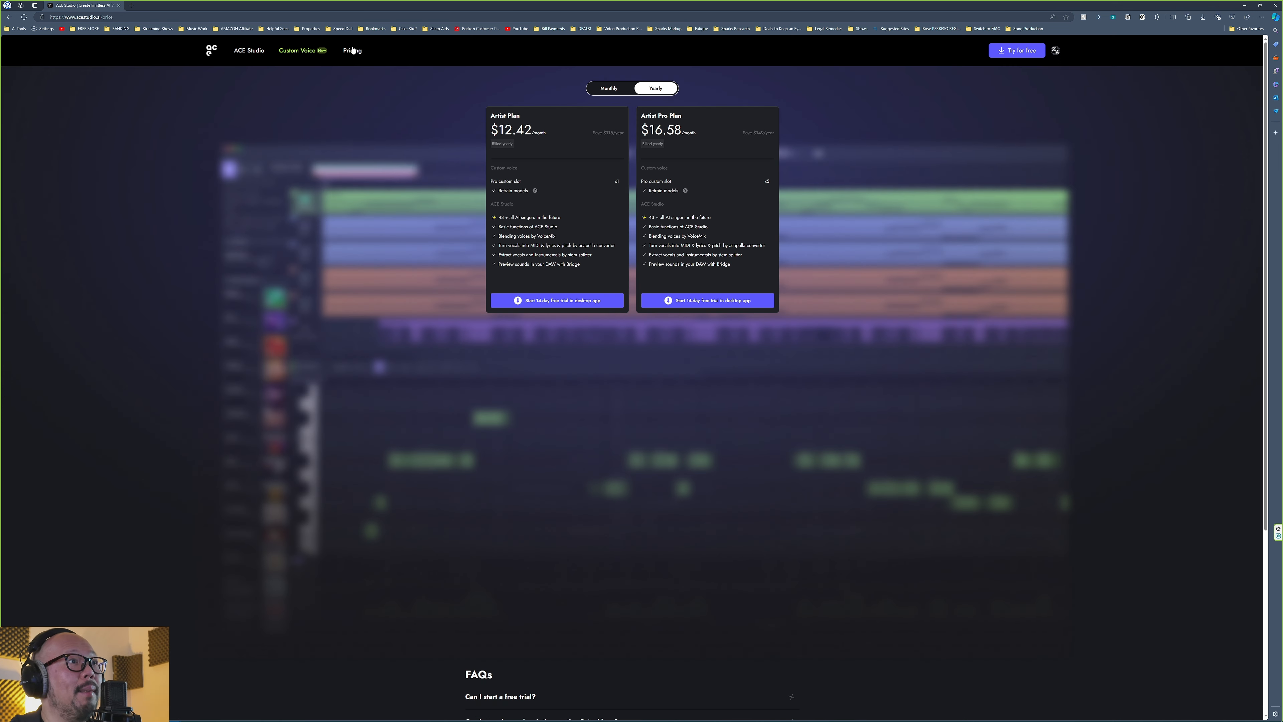
click(261, 52)
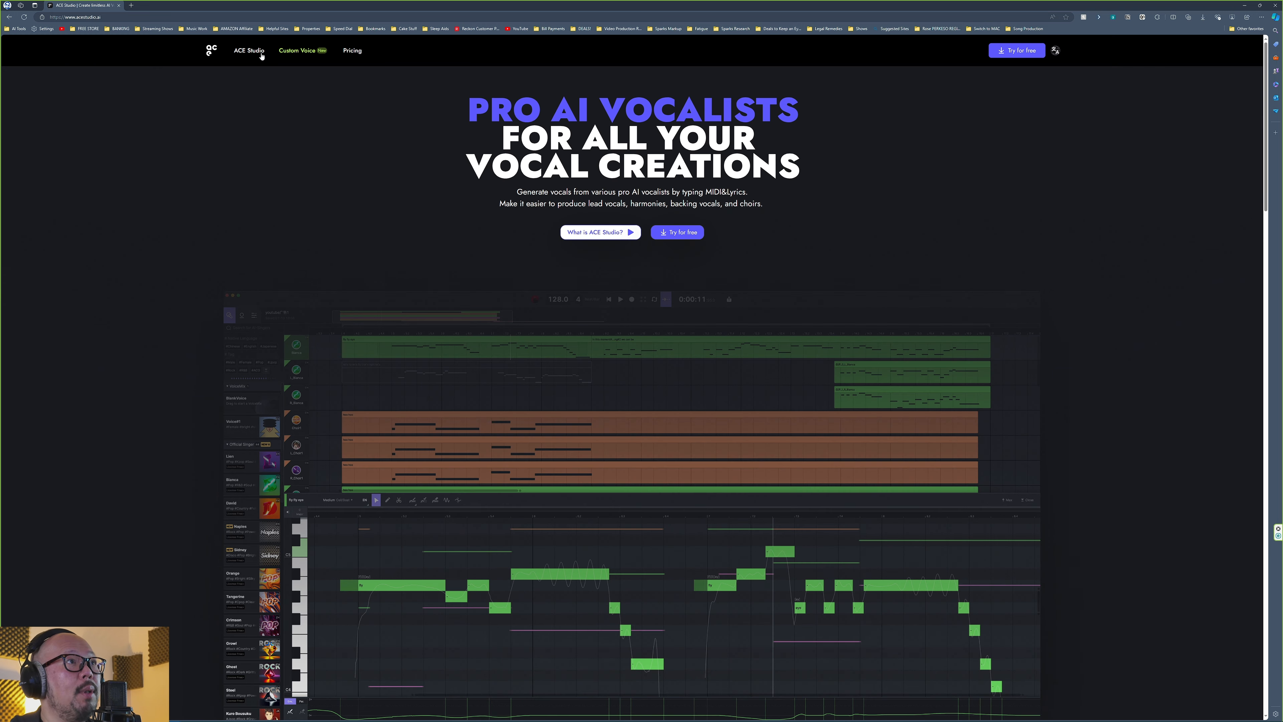
Start downloading ACE Studio Version 1.8.10 for Windows from the free trial section and cancel the download
click(681, 234)
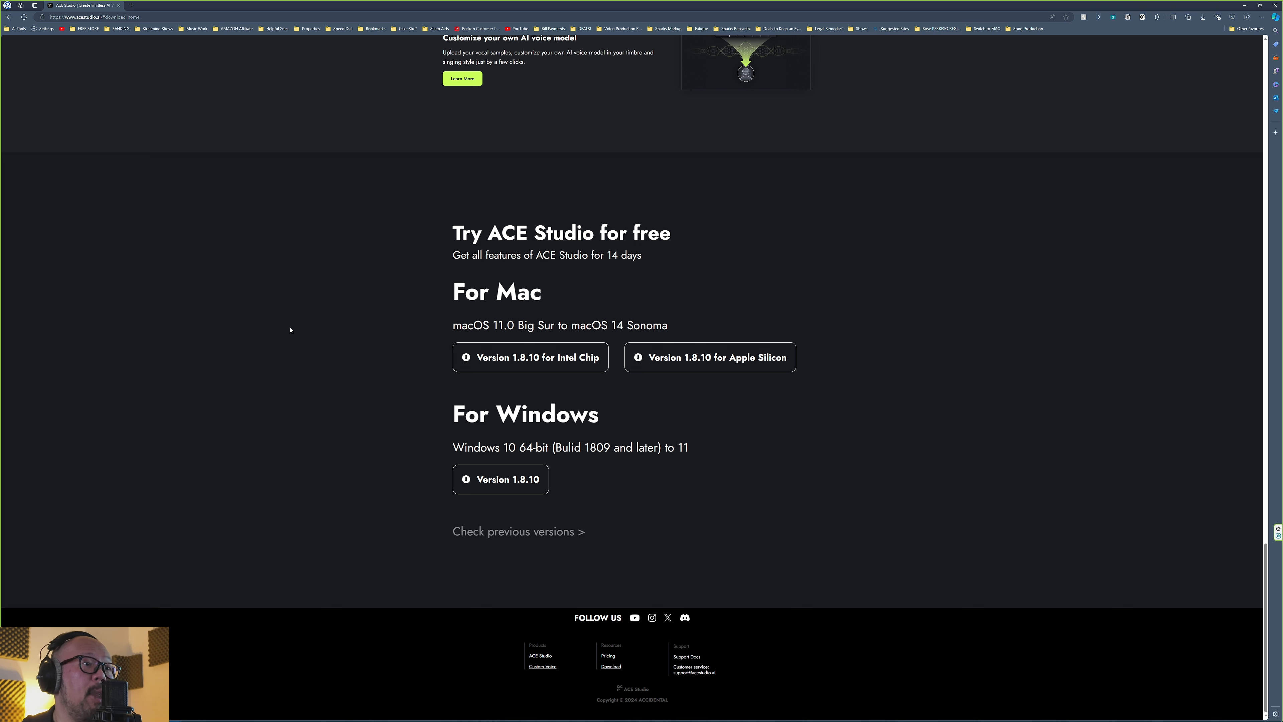
click(514, 489)
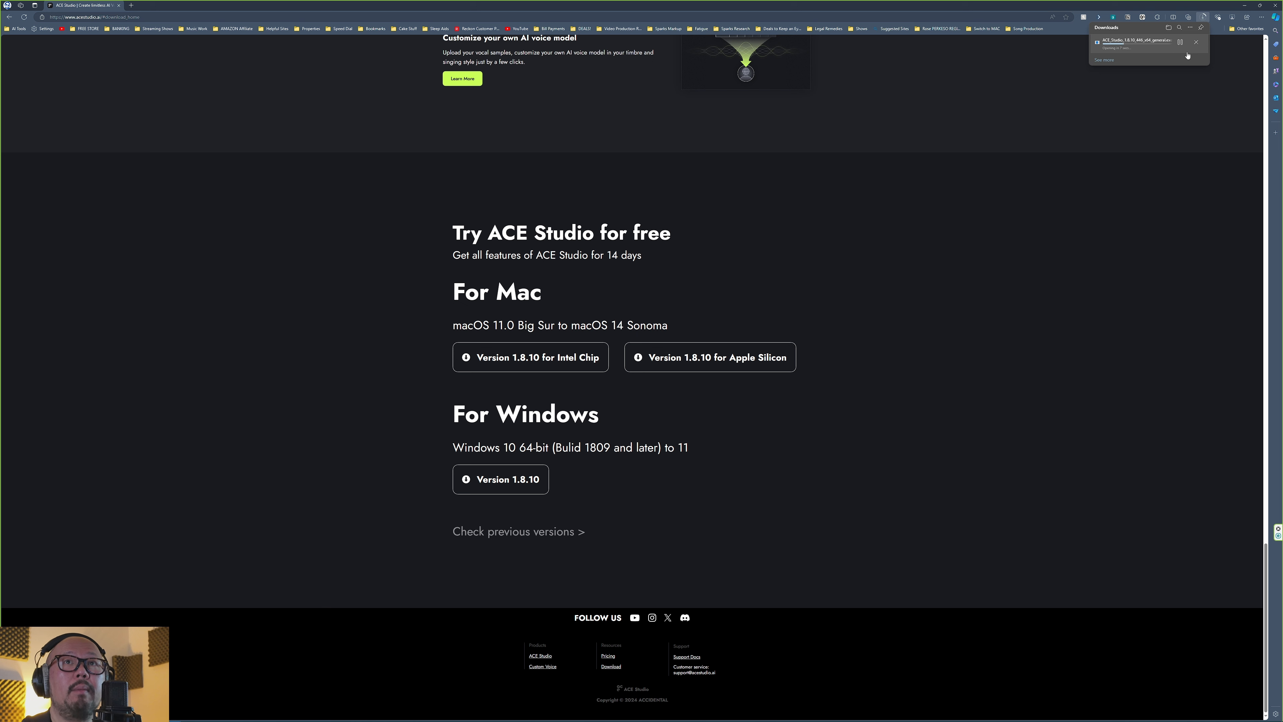
click(1197, 43)
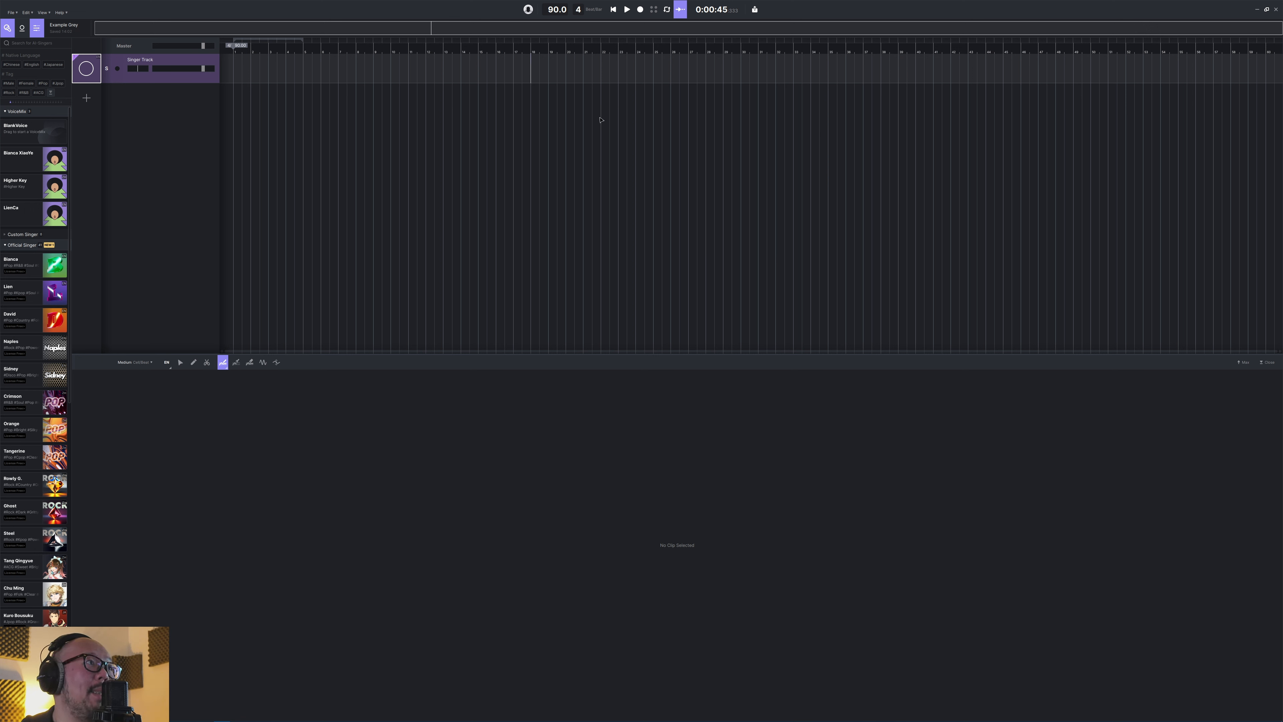
click(87, 97)
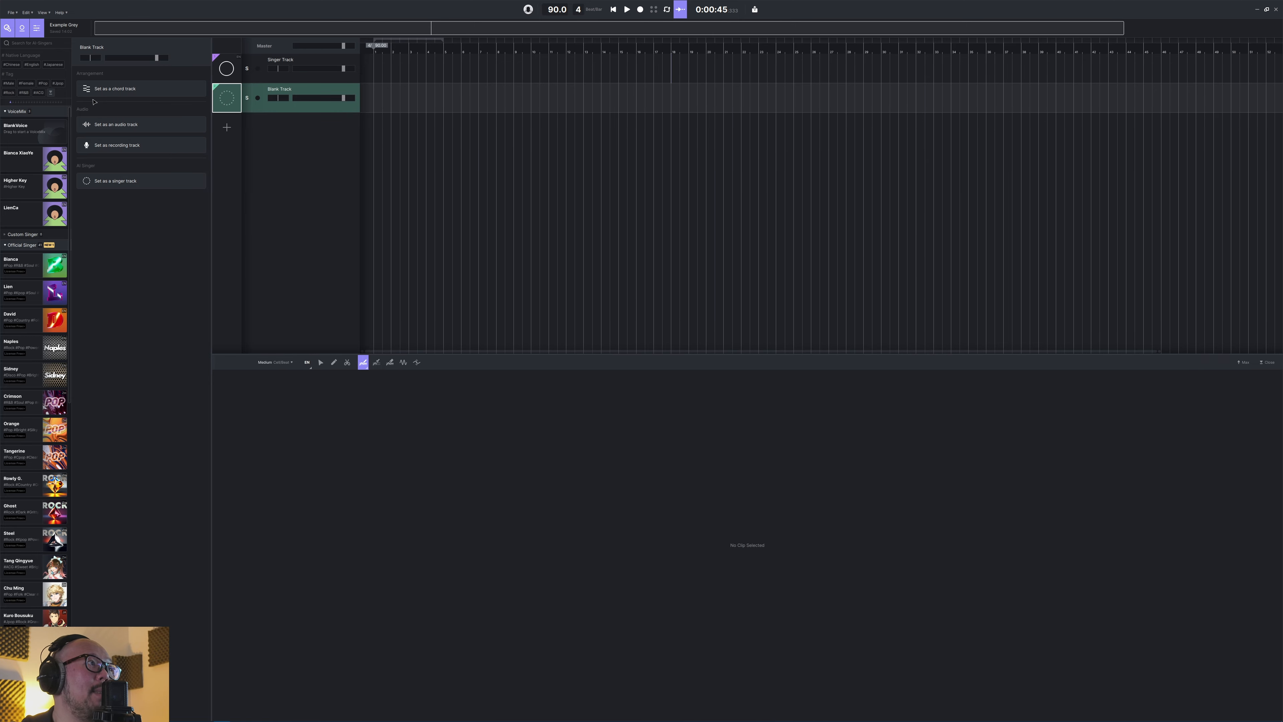
click(227, 127)
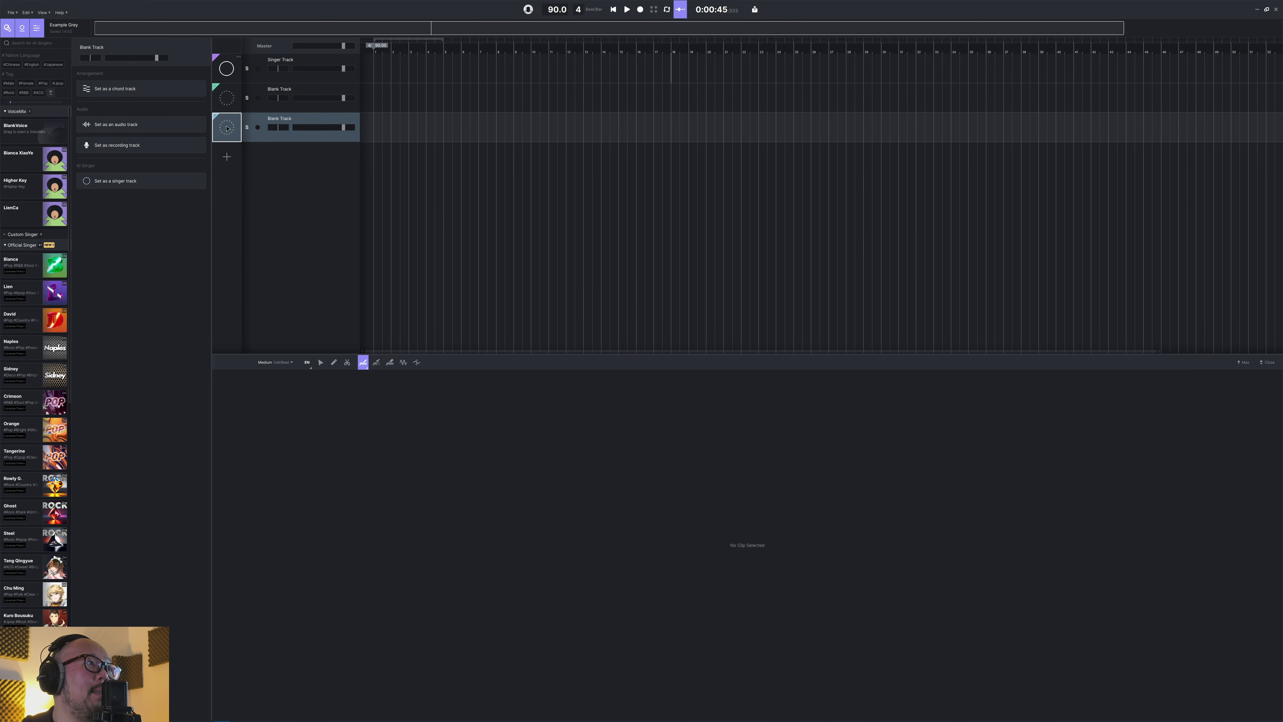
key(ctrl+z)
key(ctrl+z)
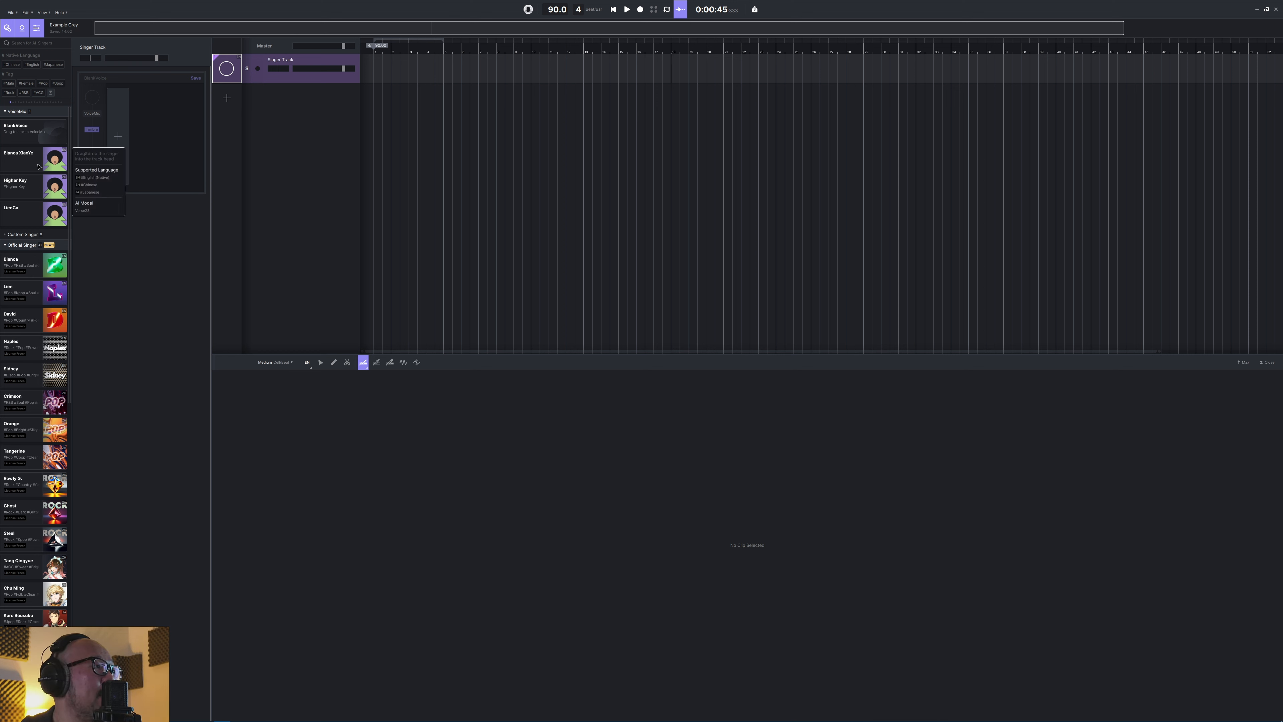
Browse the VoiceMix and official singers list and check the supported languages of several voices
mouse_move(36, 204)
mouse_move(21, 260)
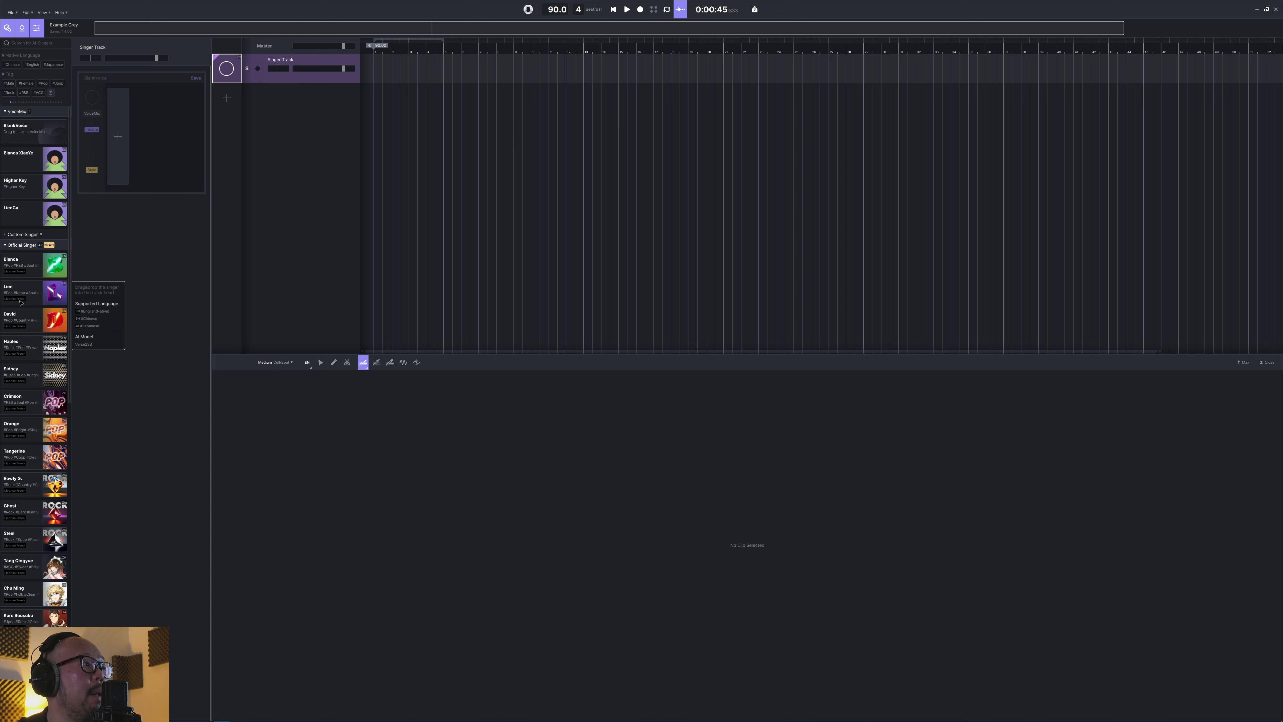
scroll(22, 338, down, 2)
scroll(21, 342, down, 6)
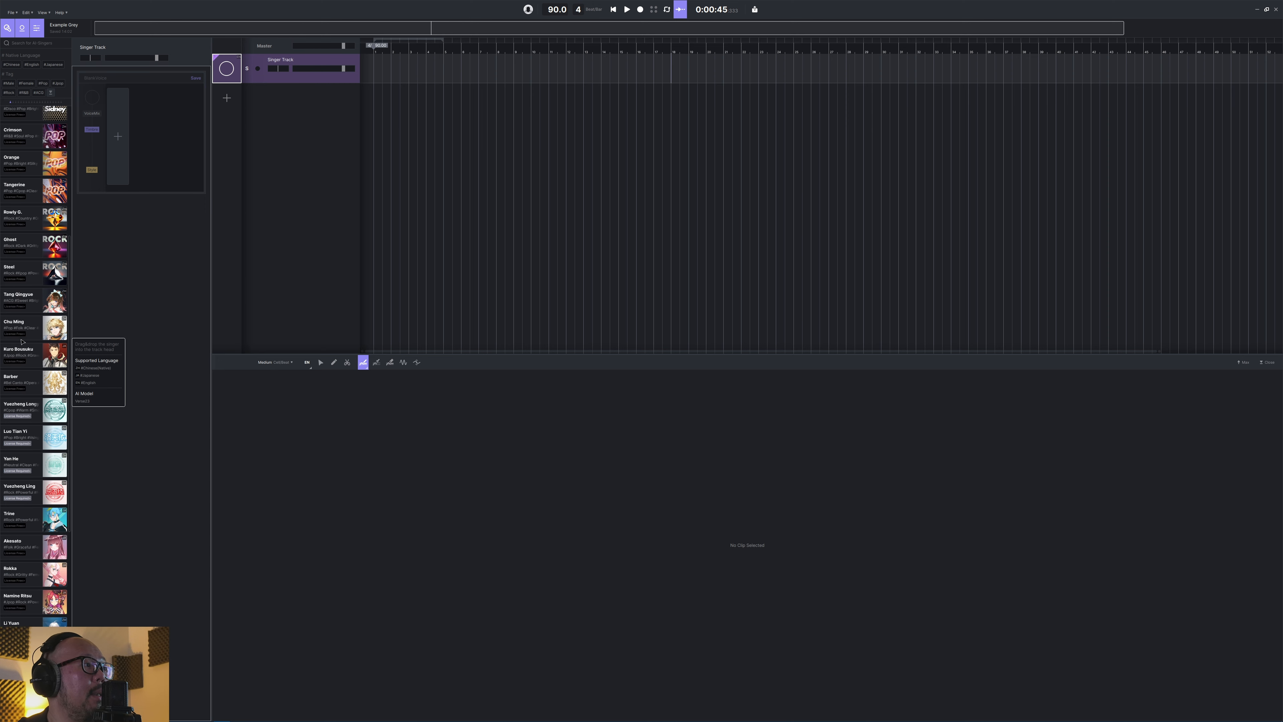
scroll(21, 342, up, 8)
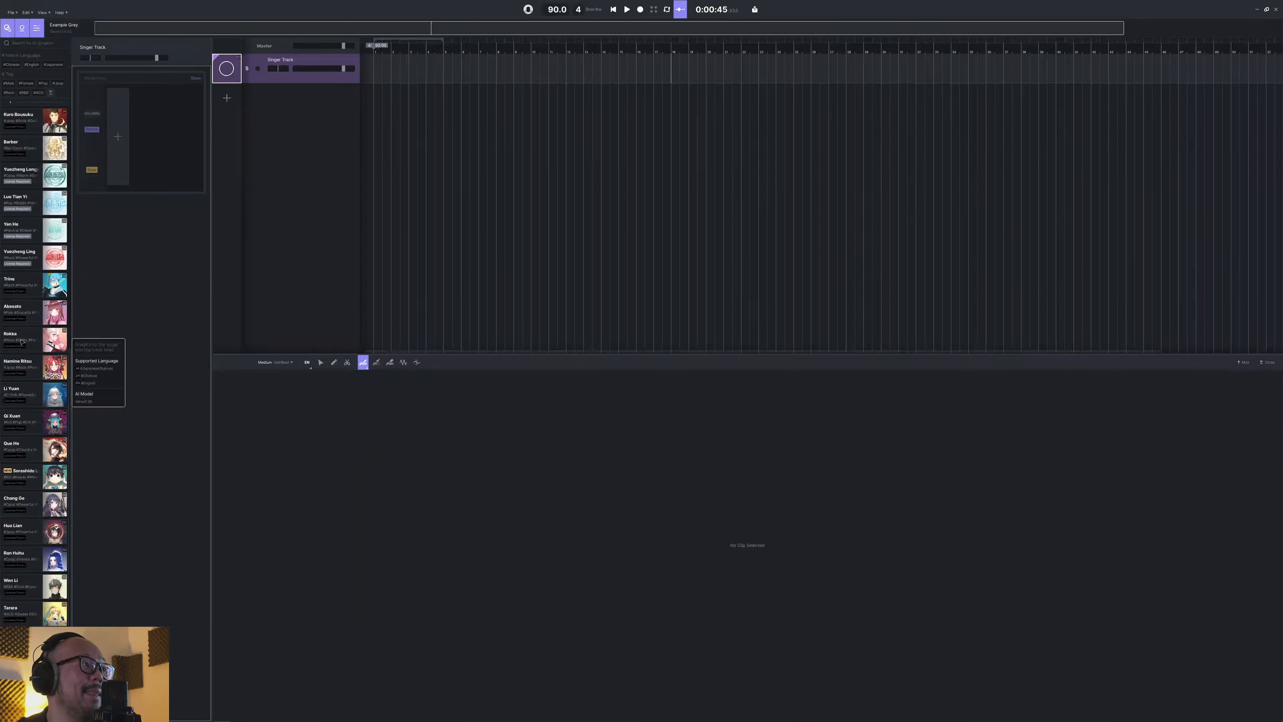
Filter the singers by the Male, Female, Pop, Jpop and R&B tags one at a time, and clear the tag filter
click(9, 83)
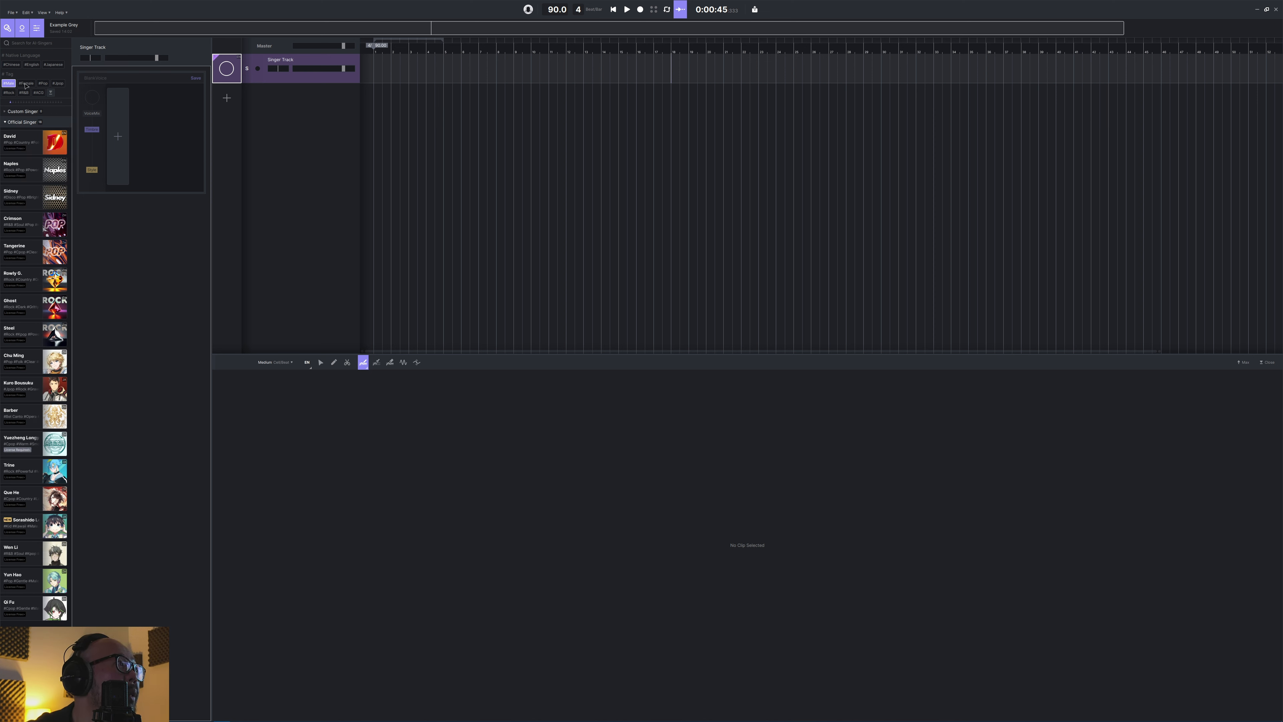
click(26, 83)
click(9, 84)
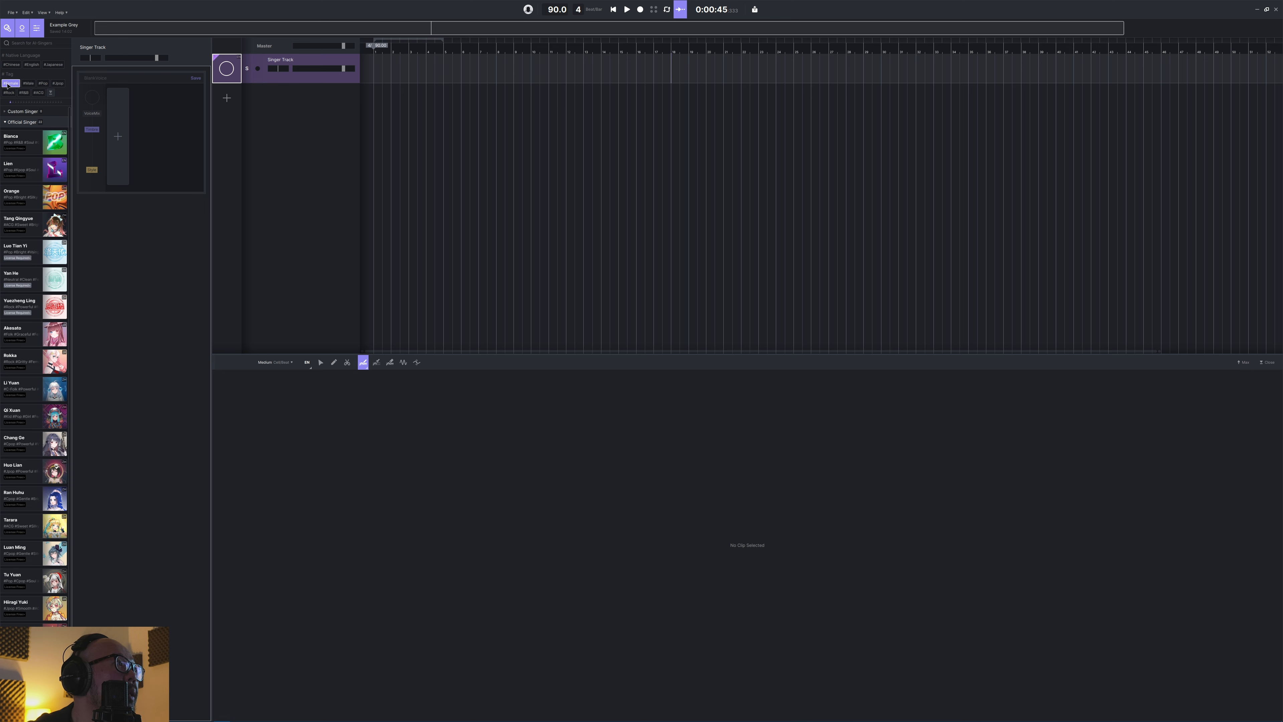
scroll(20, 191, down, 1)
click(10, 83)
click(11, 84)
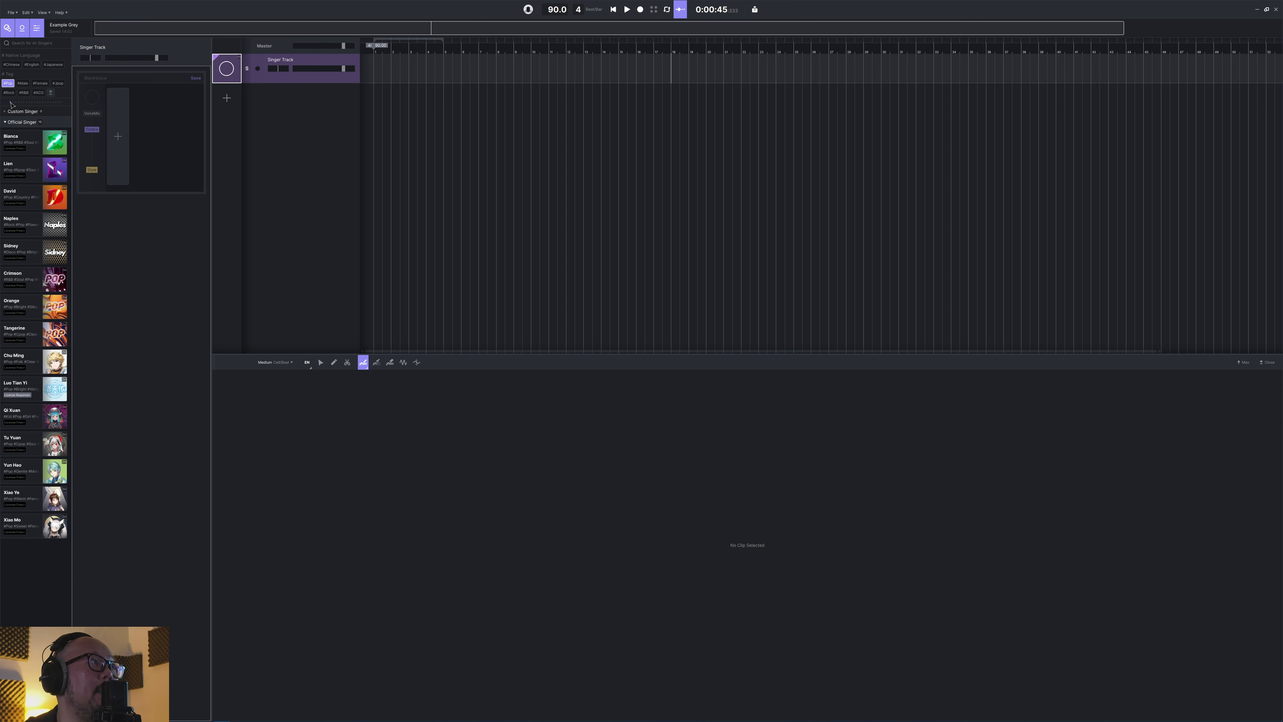
click(57, 84)
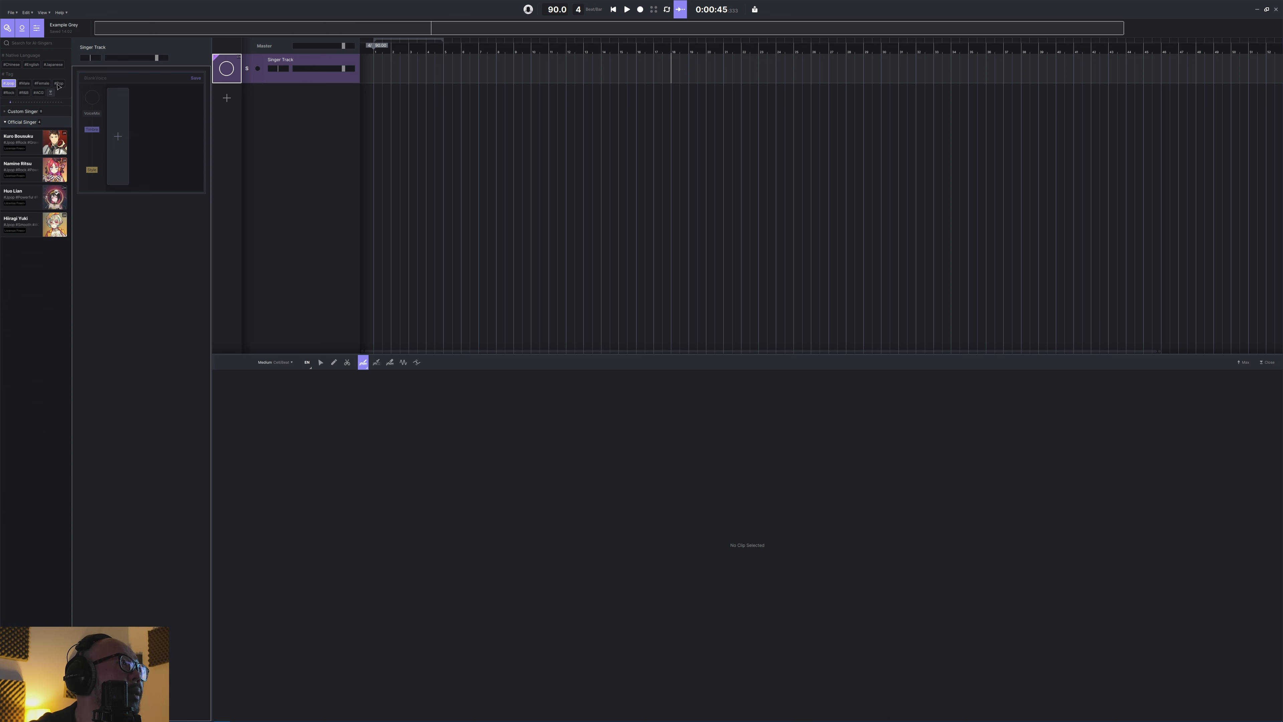
click(24, 93)
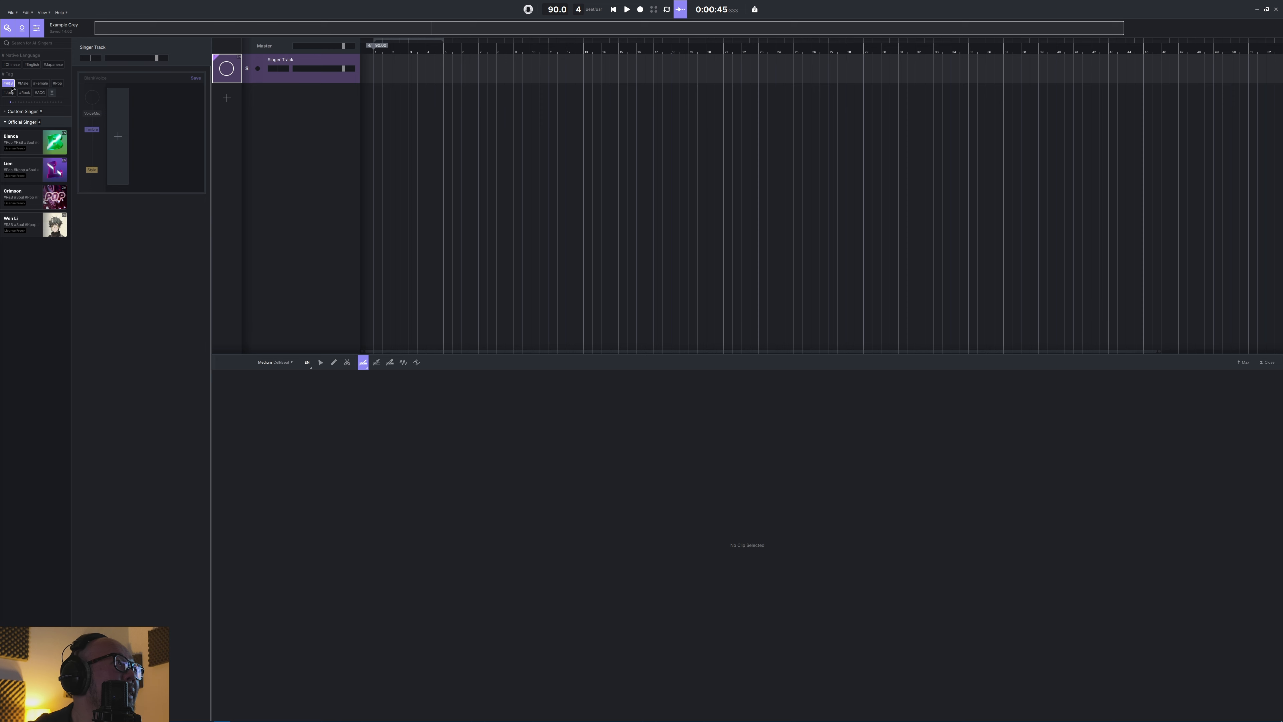
click(9, 84)
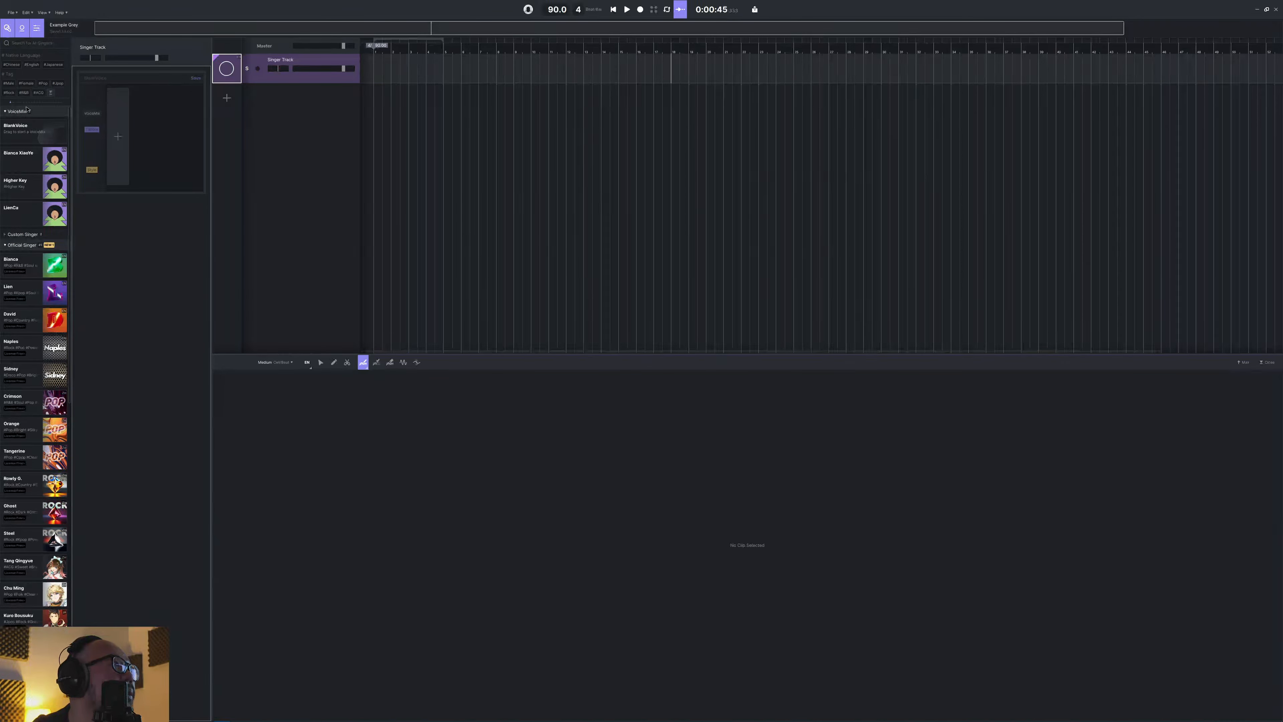
Filter the singers by Chinese, English and Japanese native language, clear the language filter, and hide the selected track's detail panel
click(12, 65)
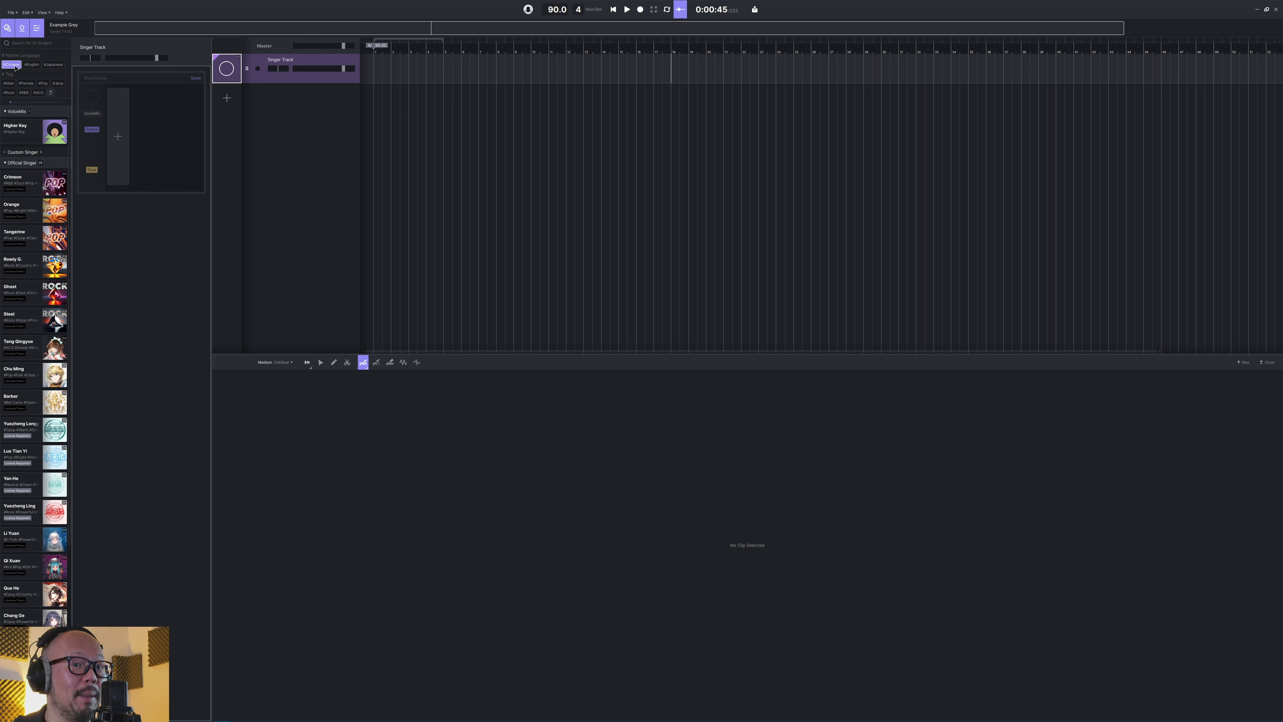
click(12, 65)
click(30, 65)
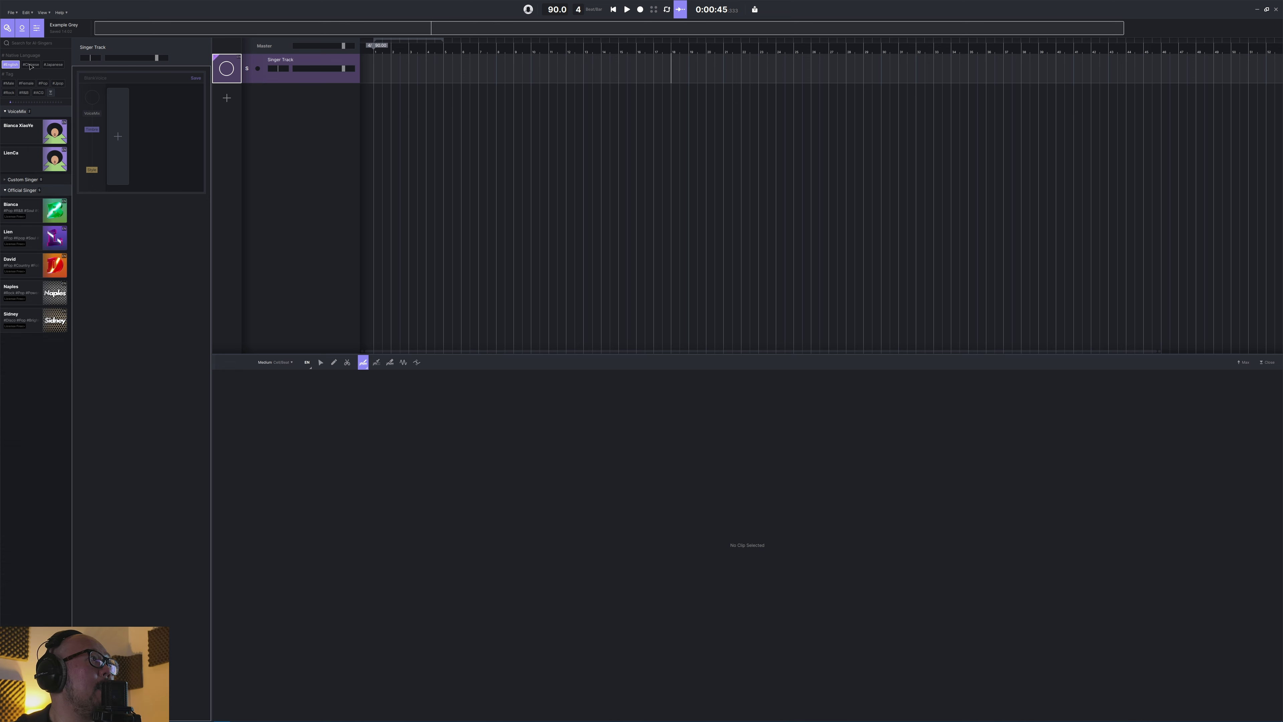
click(53, 65)
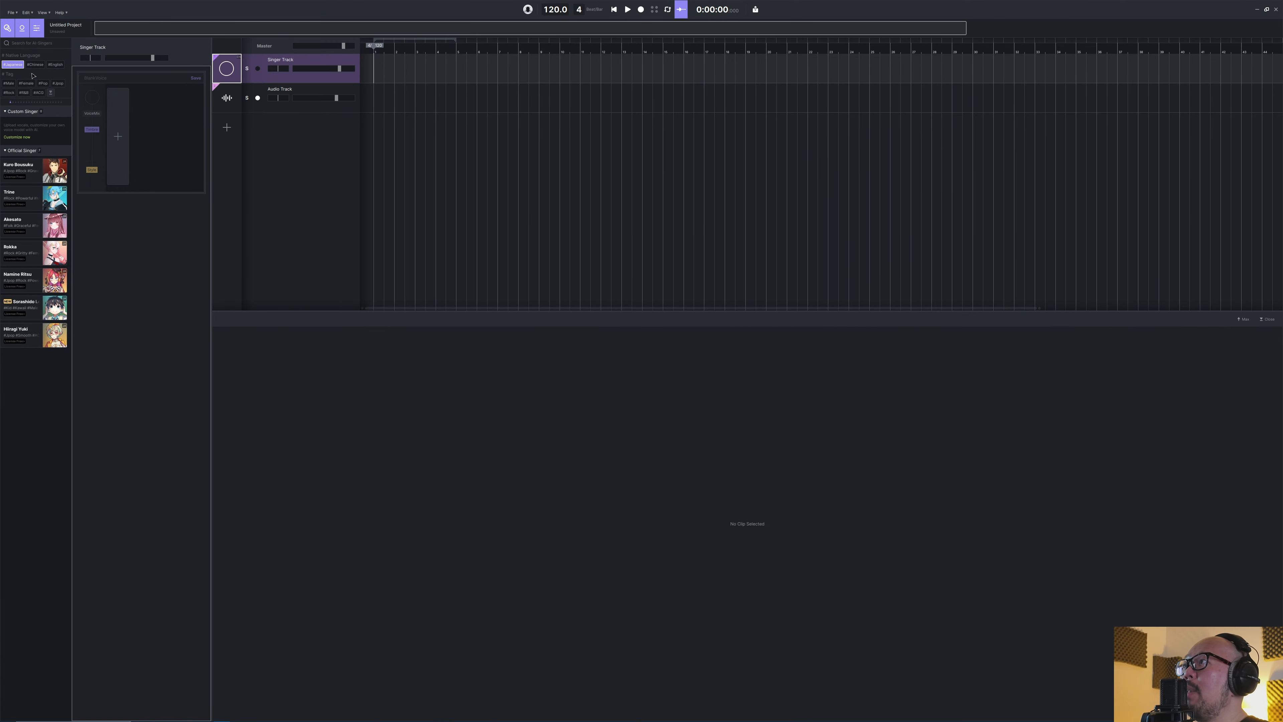
click(34, 66)
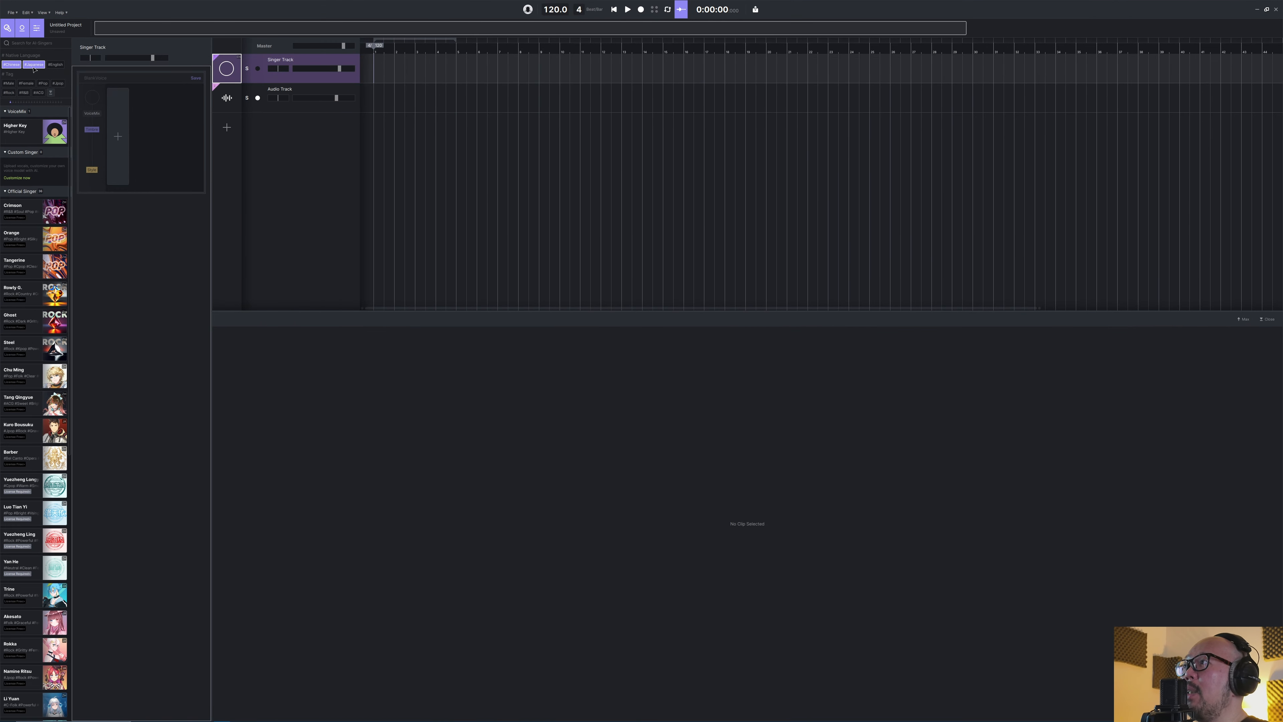
click(11, 65)
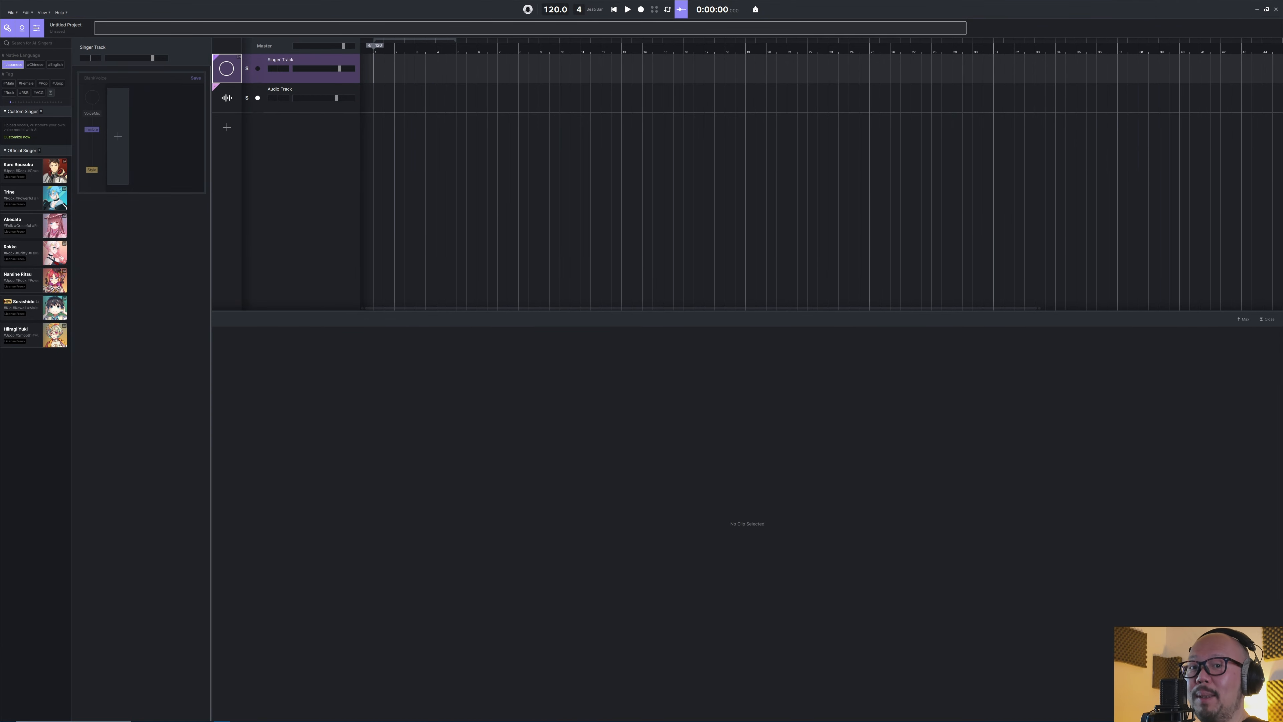
click(13, 64)
click(22, 29)
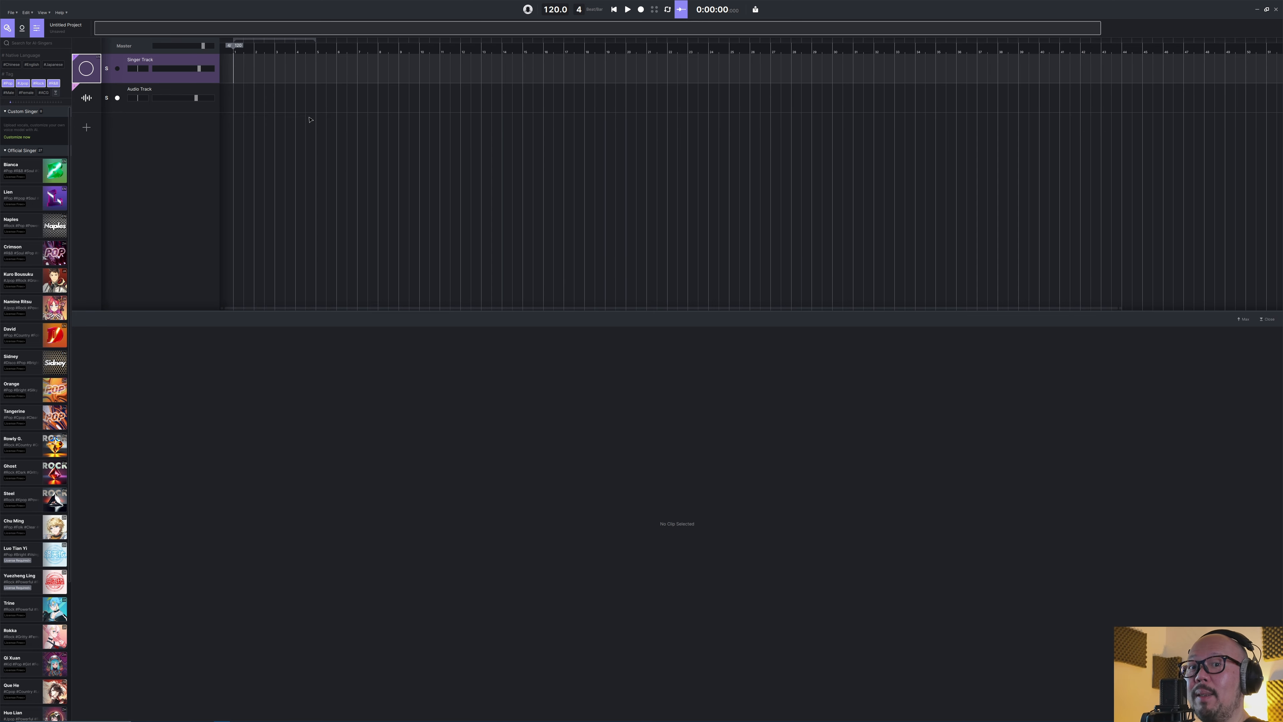
Switch to Cubase and play the arrangement once with the Tune track muted and once with it unmuted
click(238, 716)
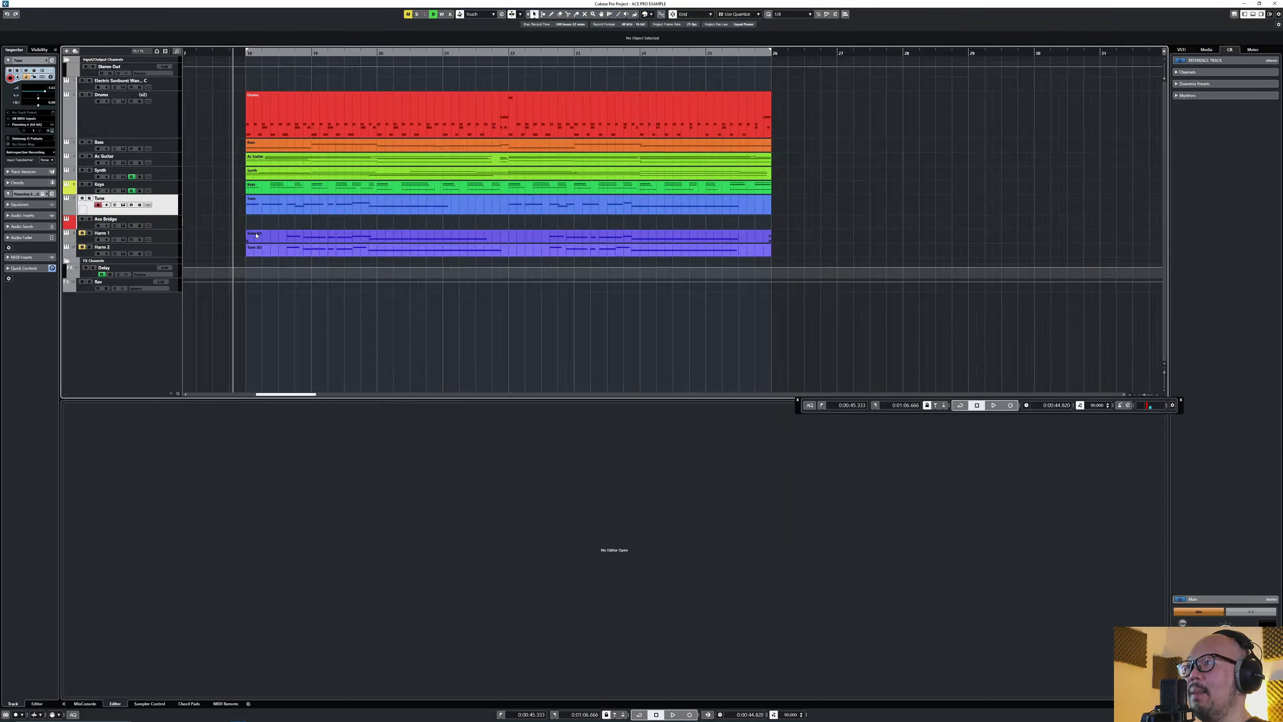
click(82, 198)
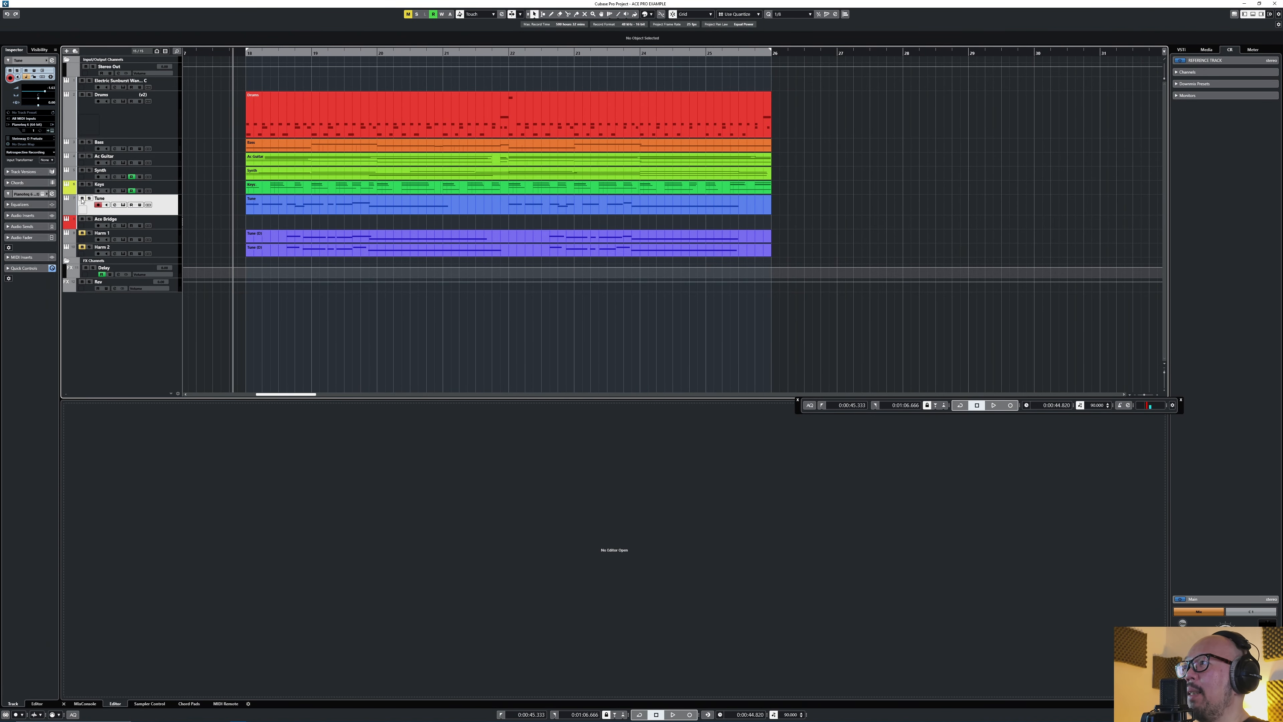
key(space)
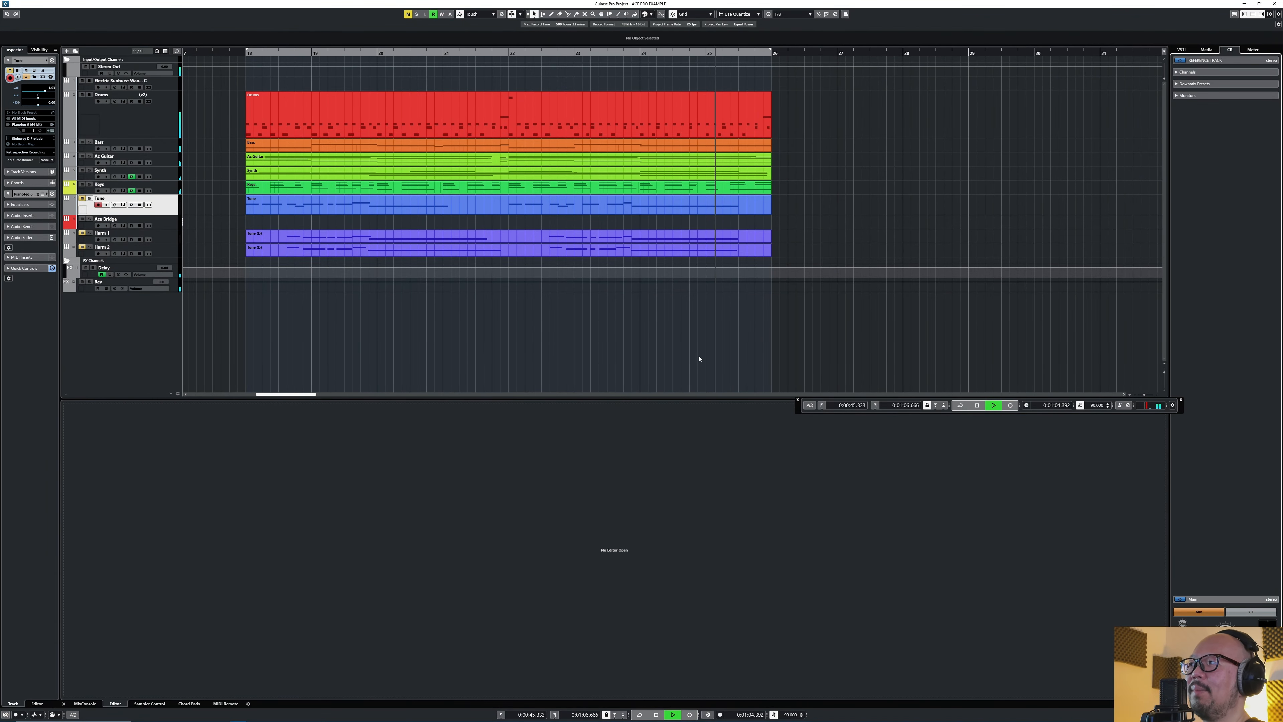
key(space)
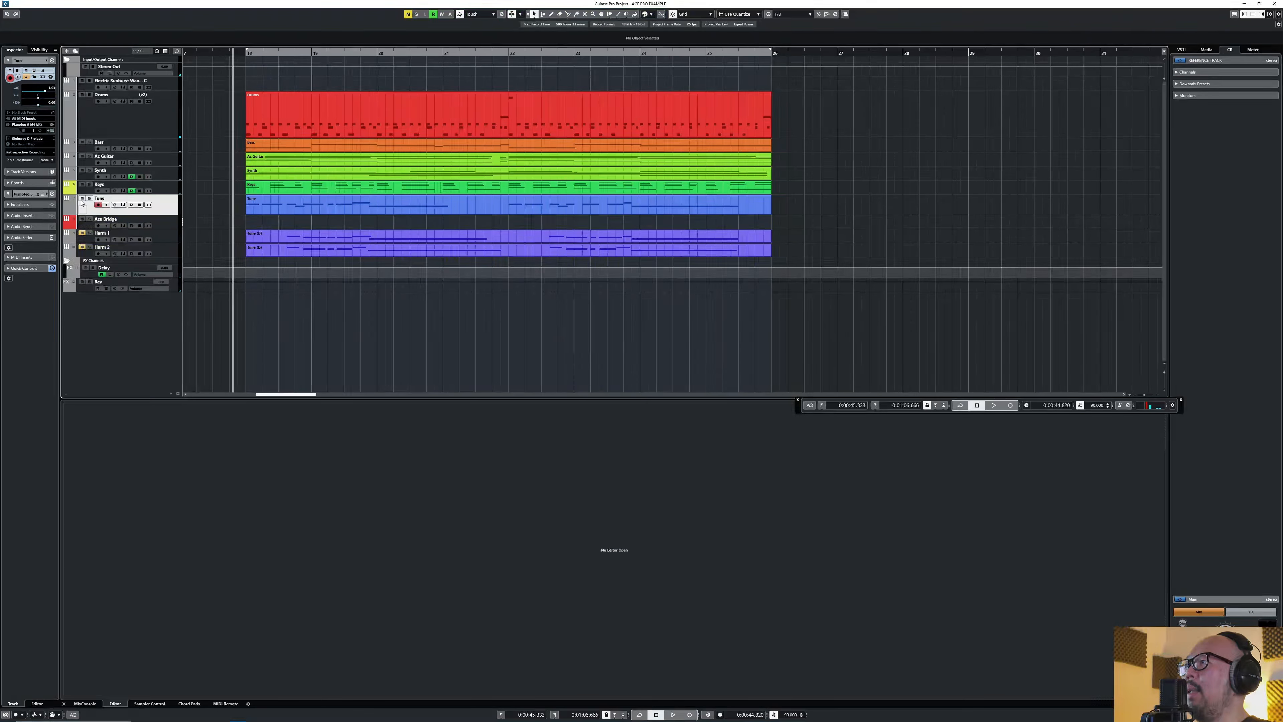
key(space)
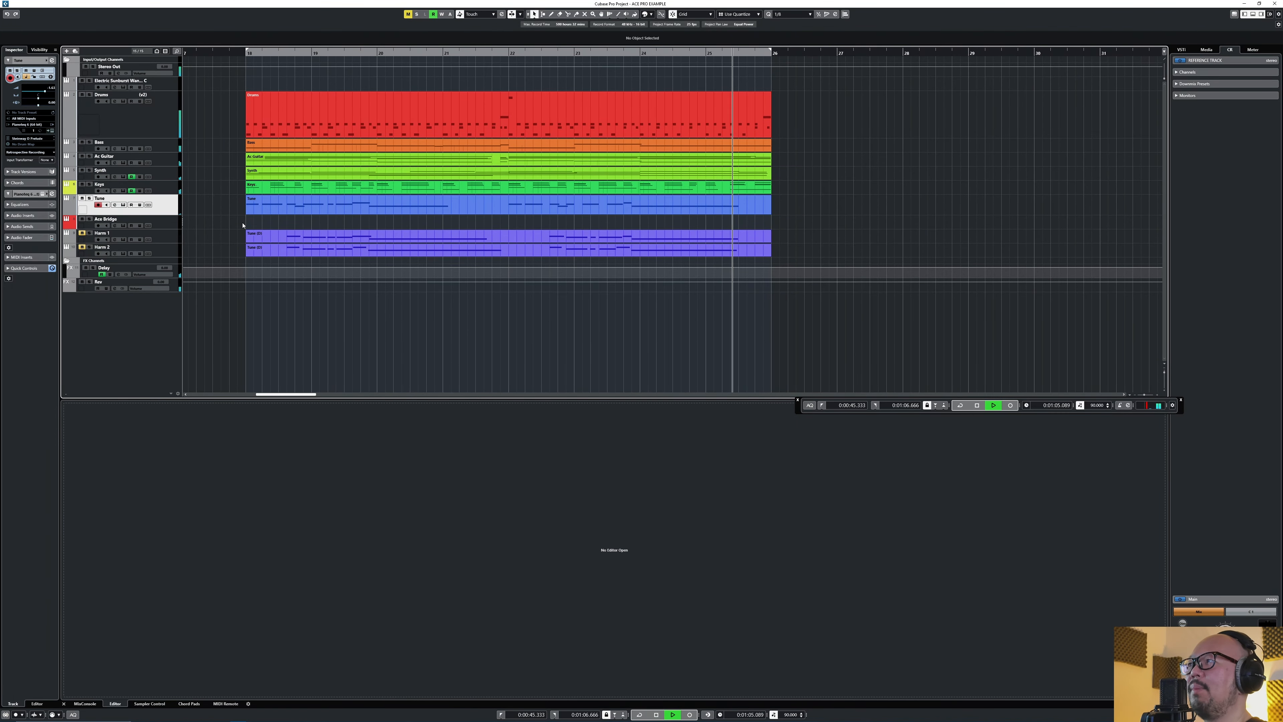
key(space)
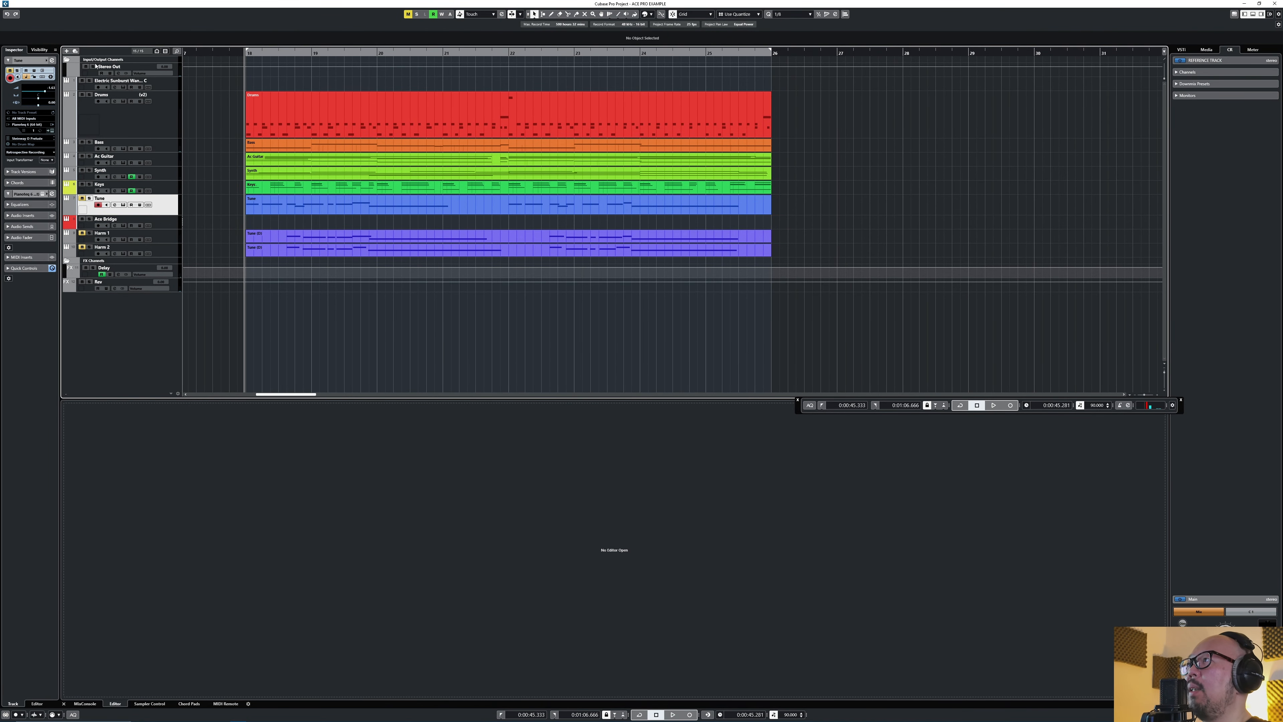
Export the Stereo Out mixdown with the Tune track muted as a 24-bit Wave file named Ace Studio Demo Song
click(16, 5)
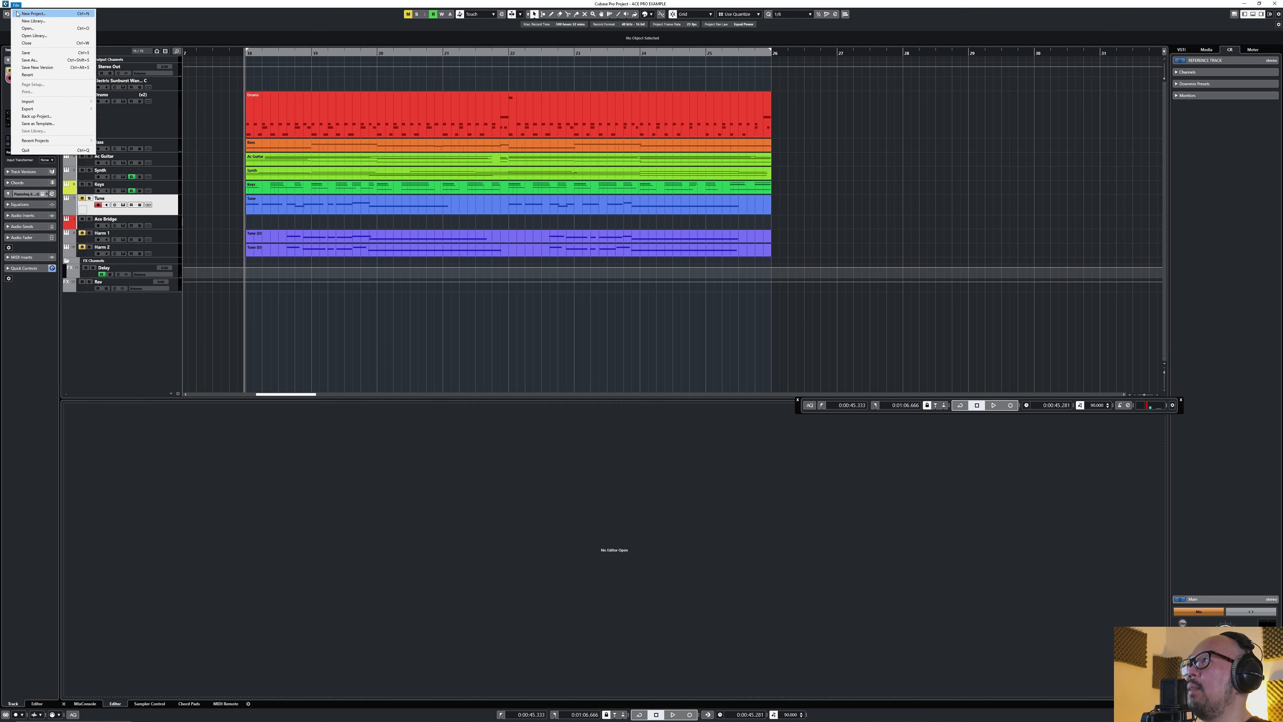
mouse_move(74, 108)
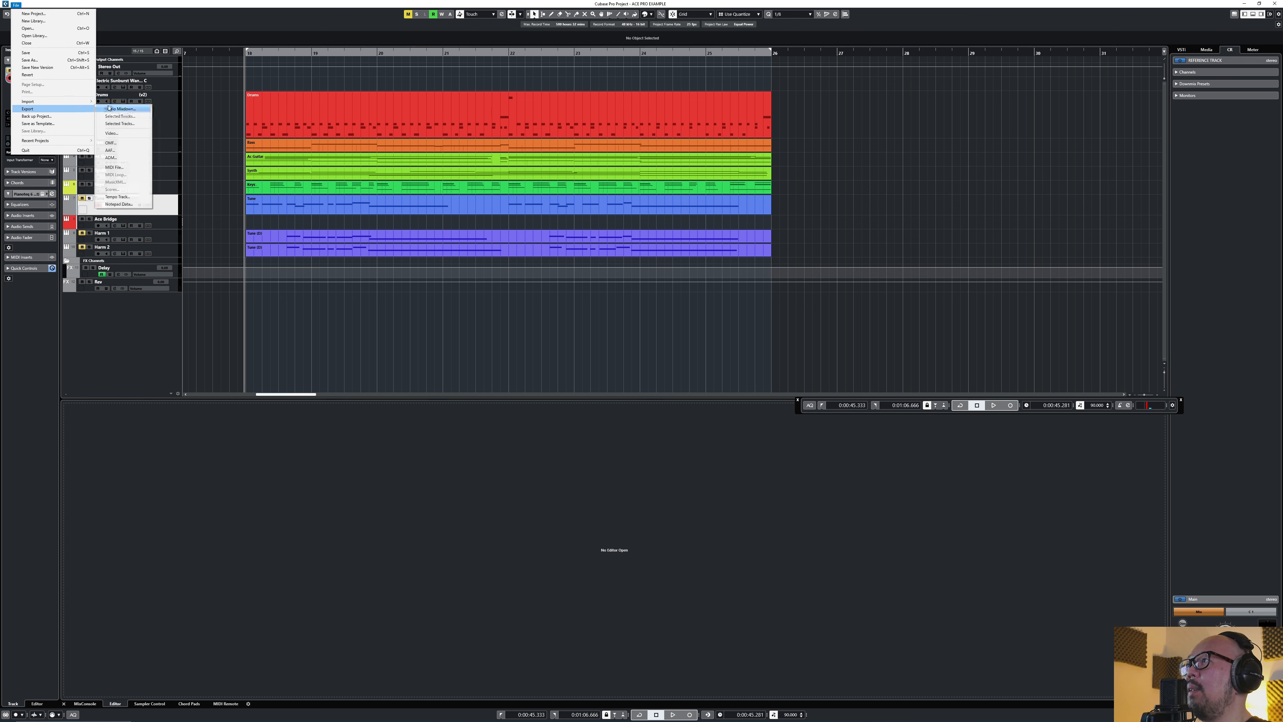
click(121, 108)
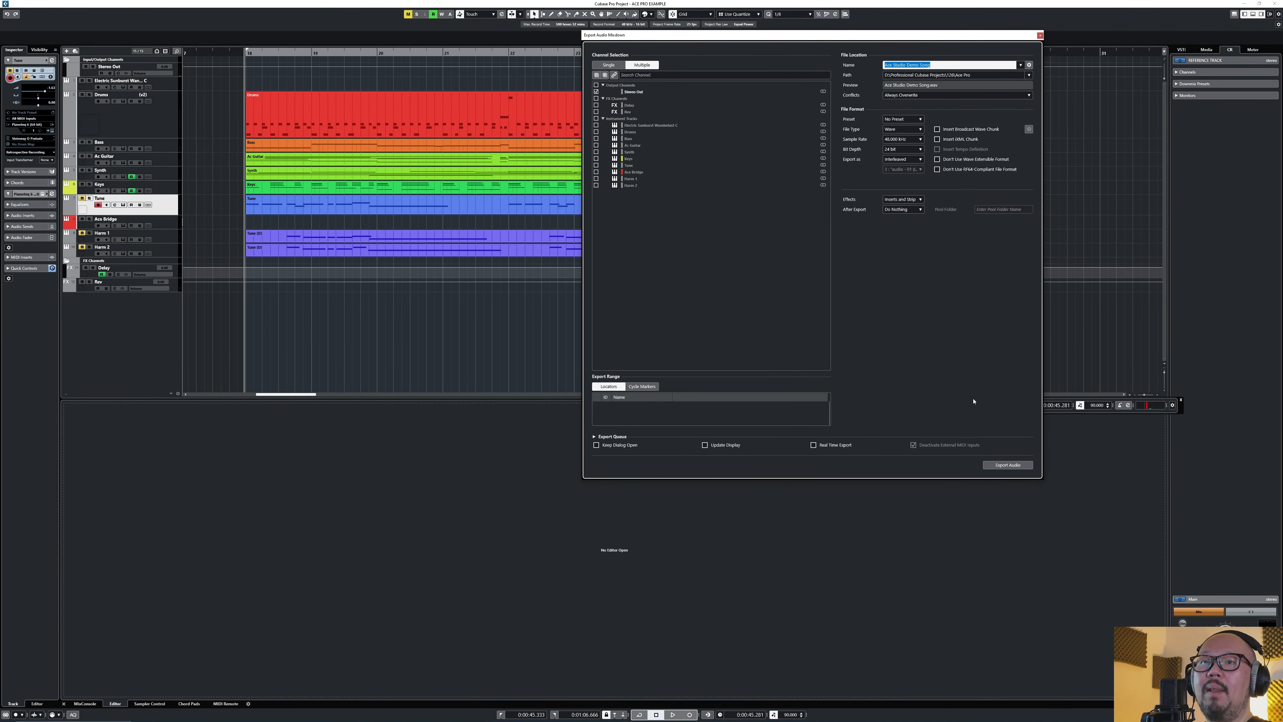
click(998, 463)
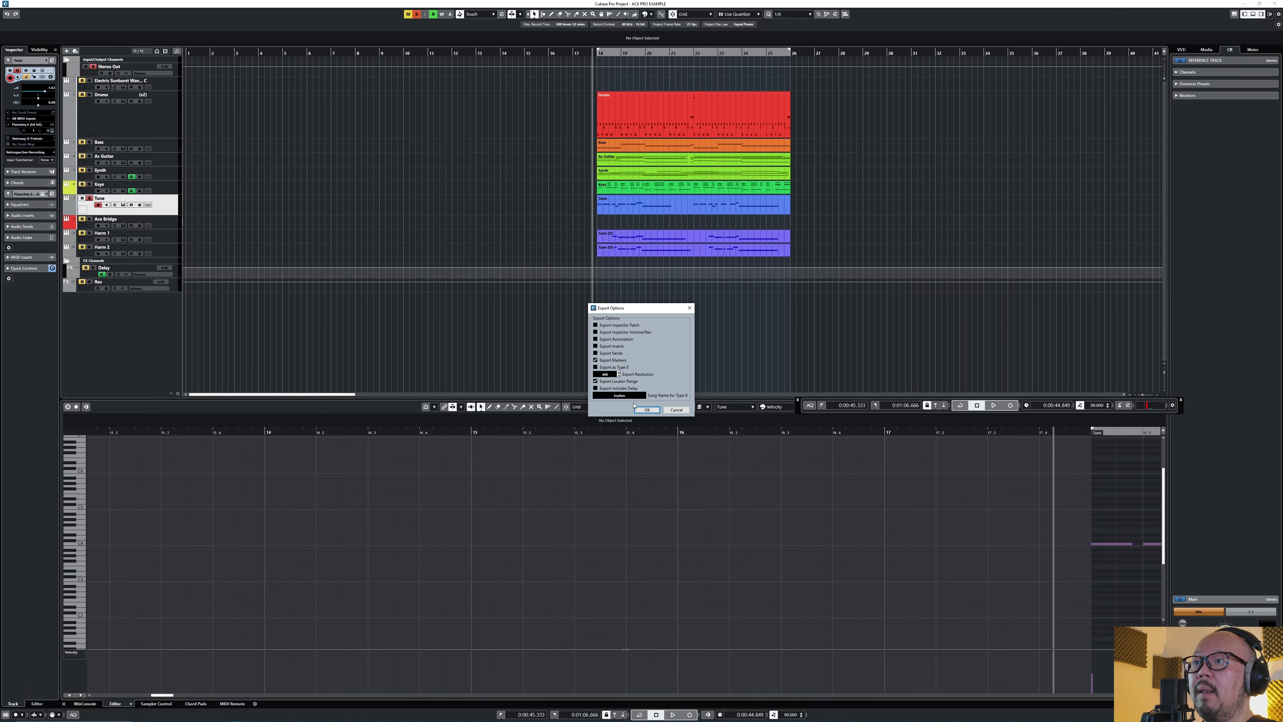
Export the Tune track's melody as a MIDI file limited to the locator range, and switch back to ACE Studio
click(646, 409)
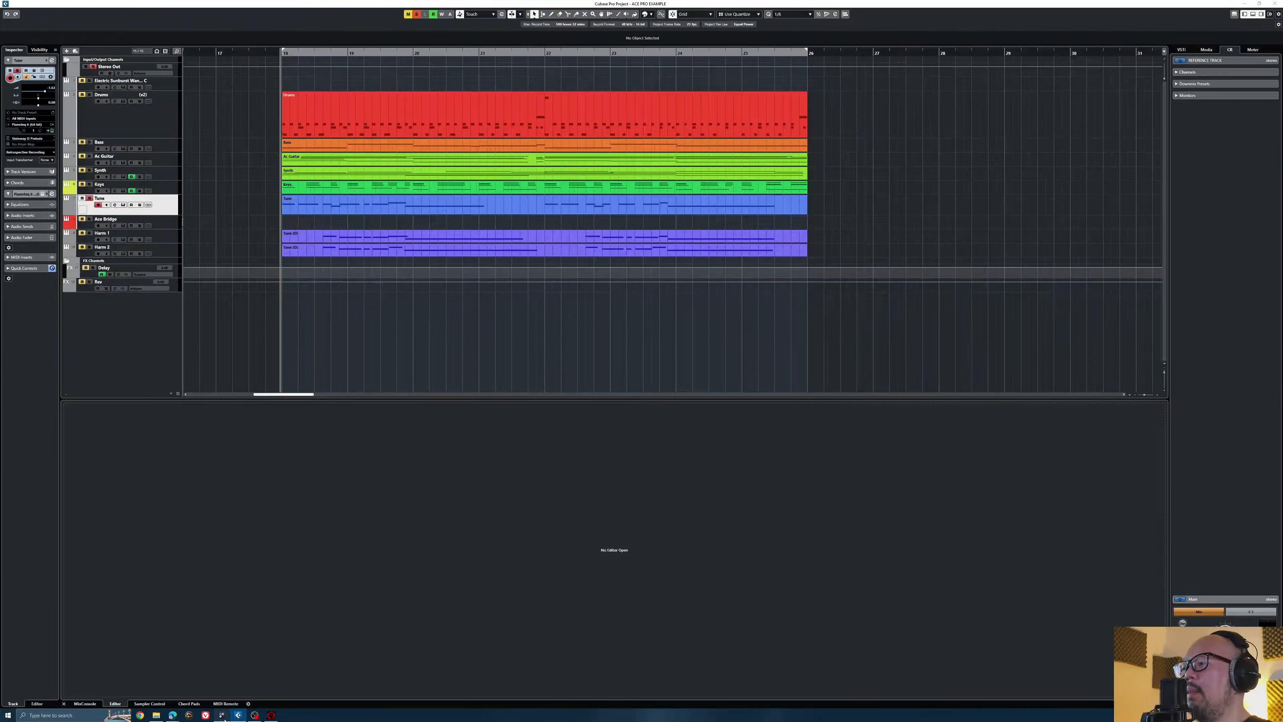
click(222, 716)
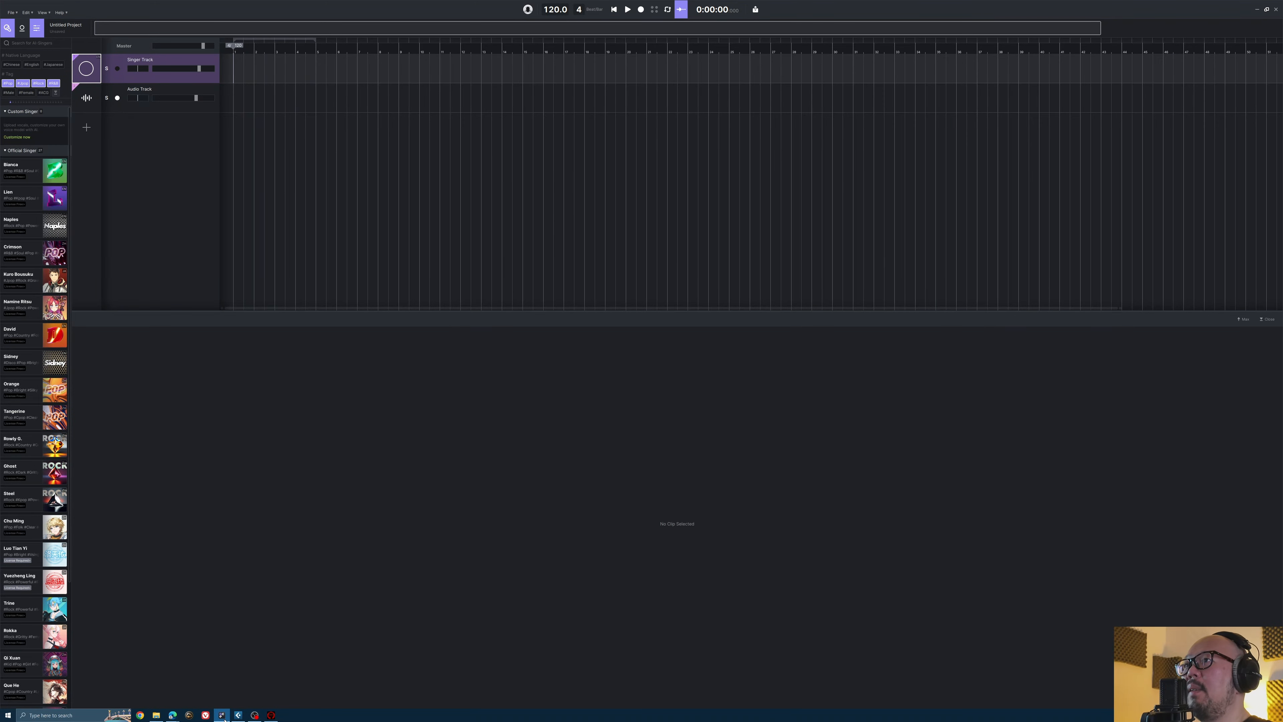
Import Ace Studio Demo Song.wav and Topline.mid from the Ace Pro folder, aligning the melody clip with the start of the backing clip
click(157, 716)
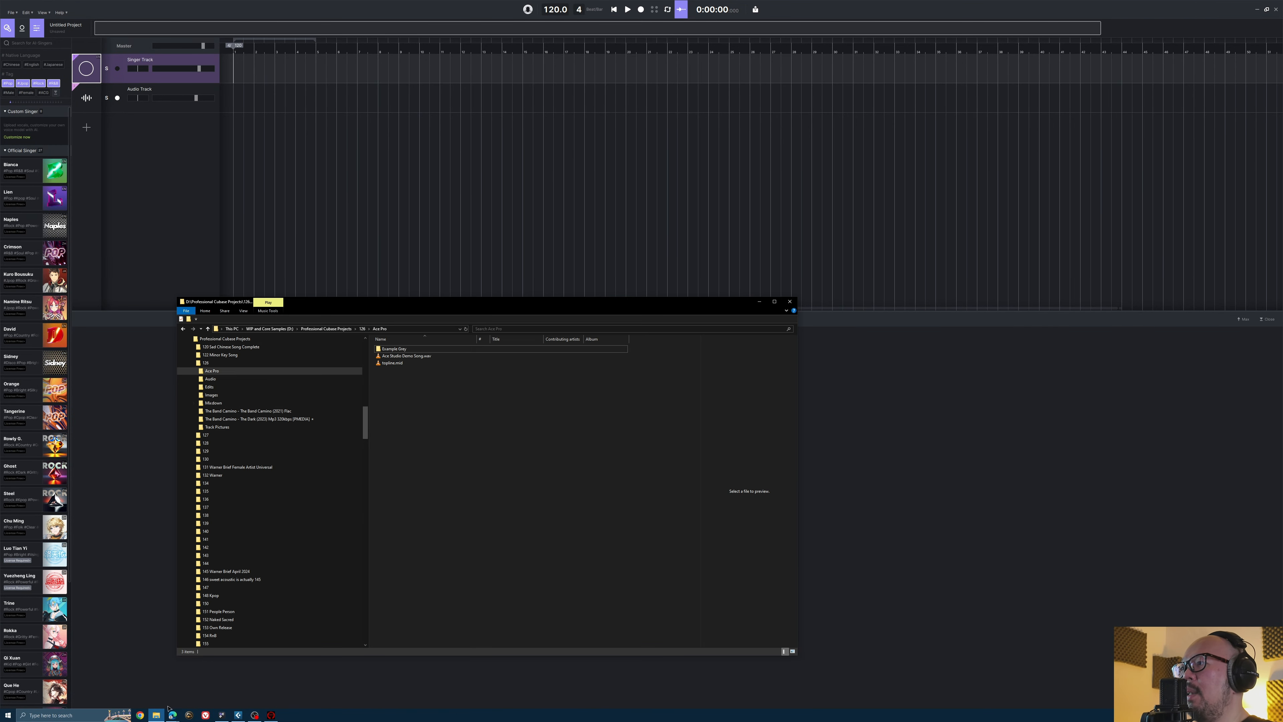
click(406, 357)
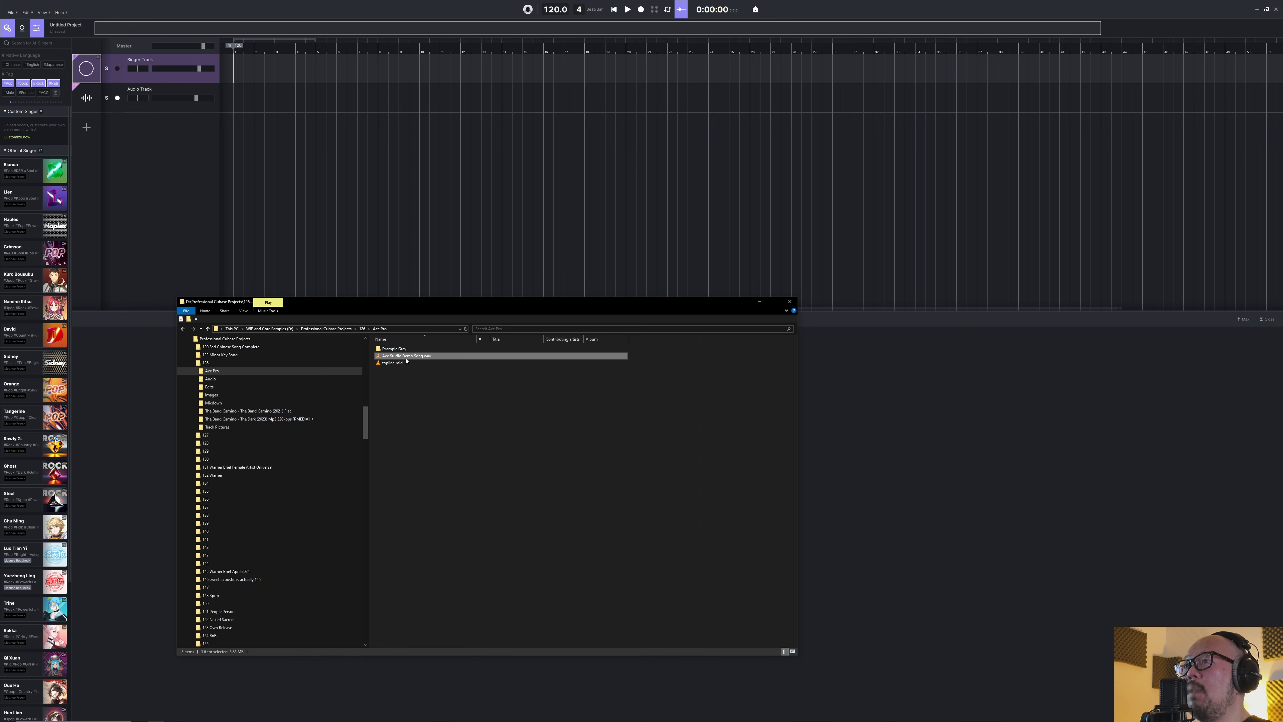
drag(407, 360, 586, 153)
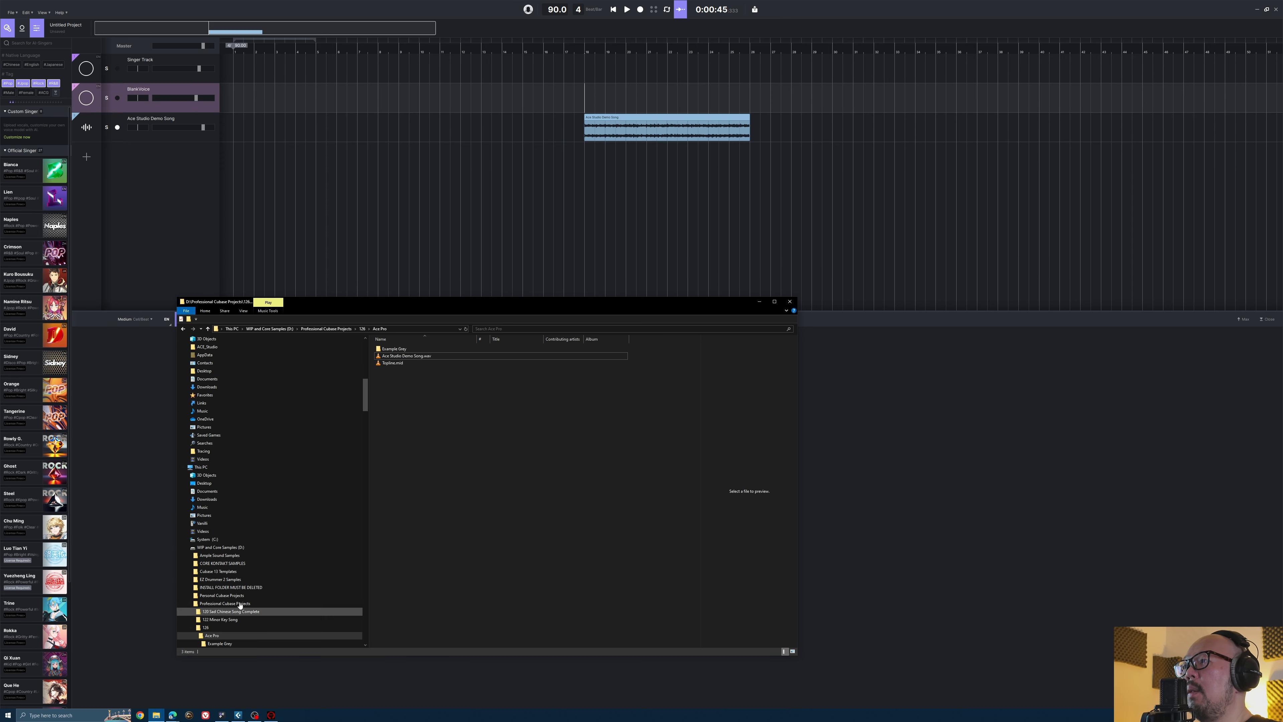
drag(394, 363, 585, 110)
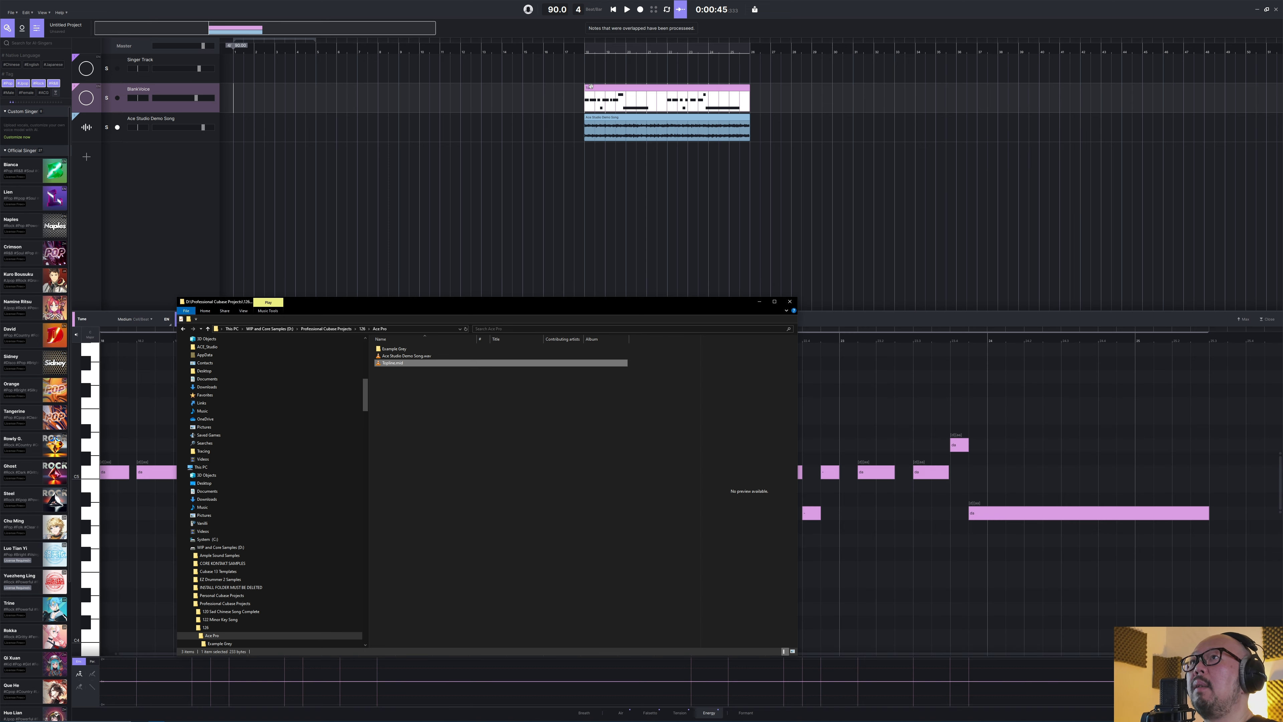
Play from just before the imported clips and open the melody clip on the BlankVoice track in the note editor
click(580, 82)
key(space)
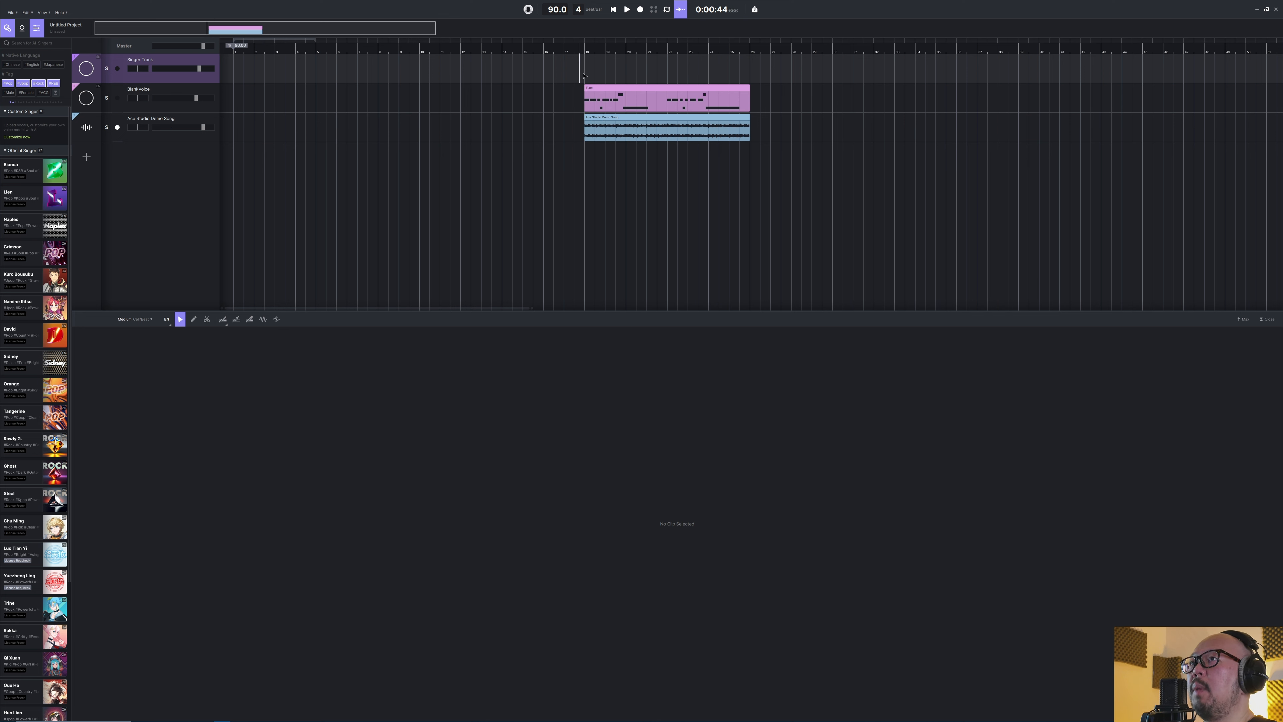
click(602, 100)
Filter the singers by the Female tag and English native language
mouse_move(66, 180)
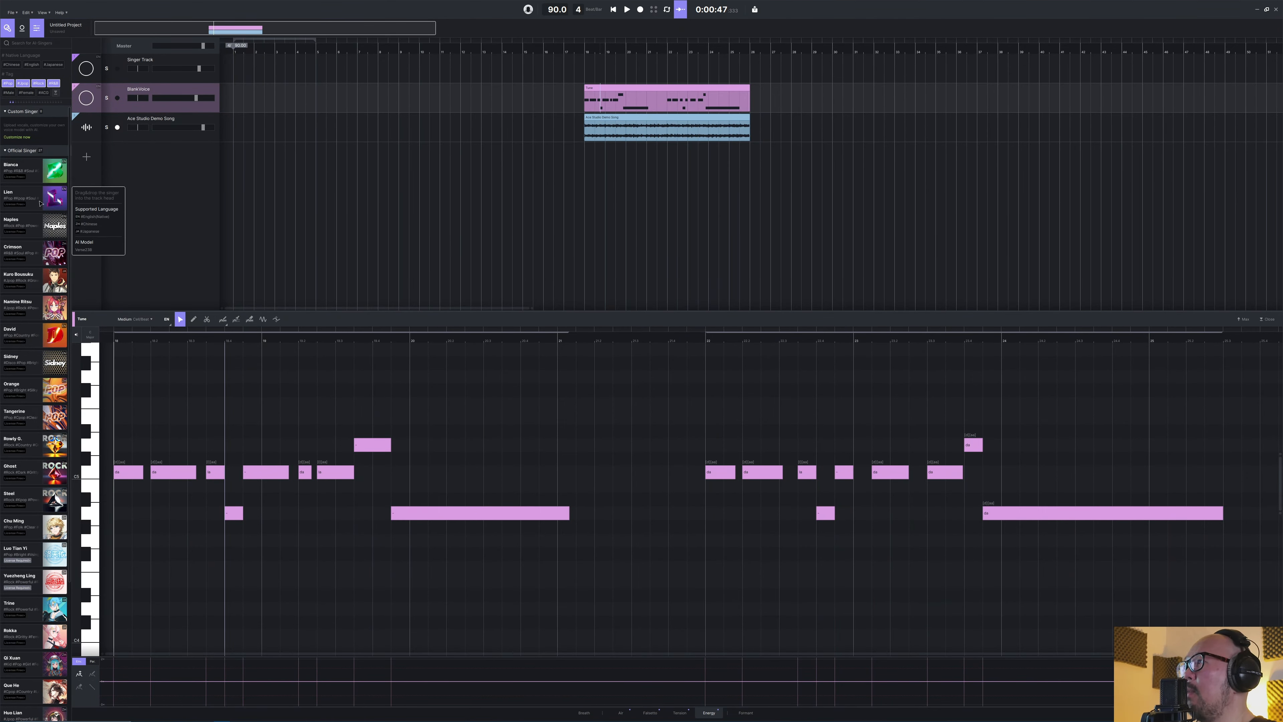
click(26, 92)
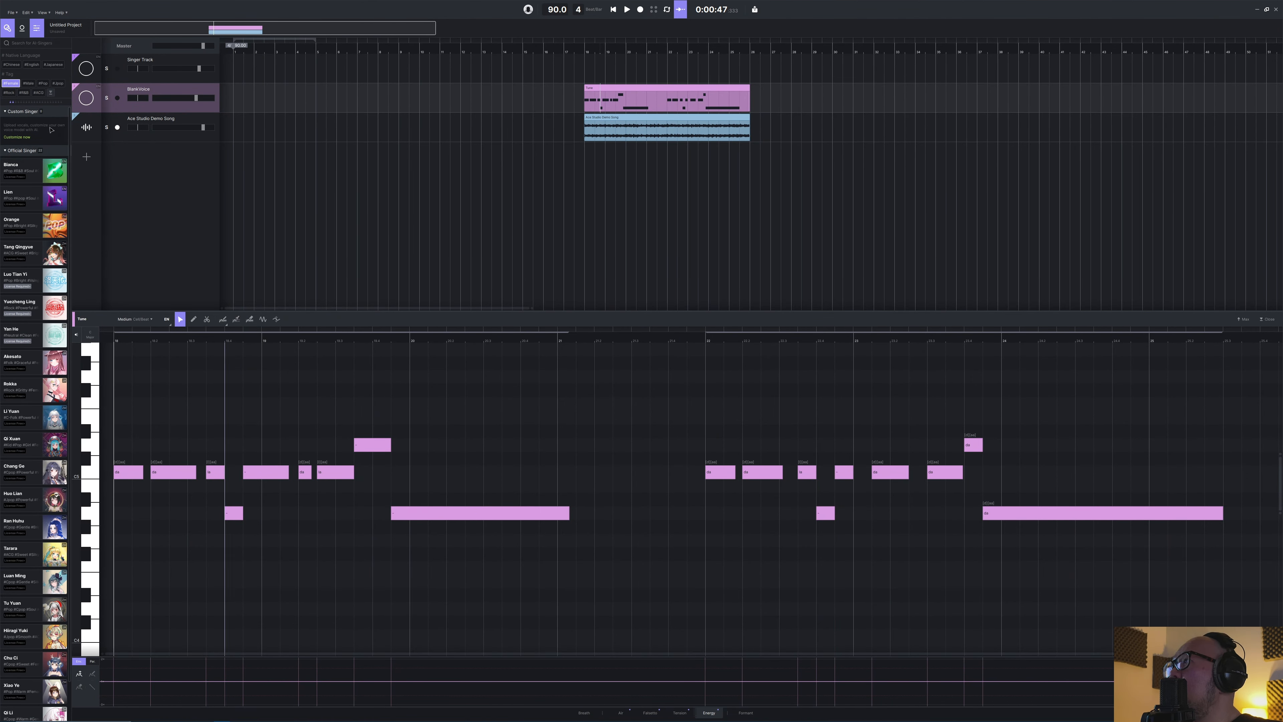
click(33, 66)
mouse_move(58, 168)
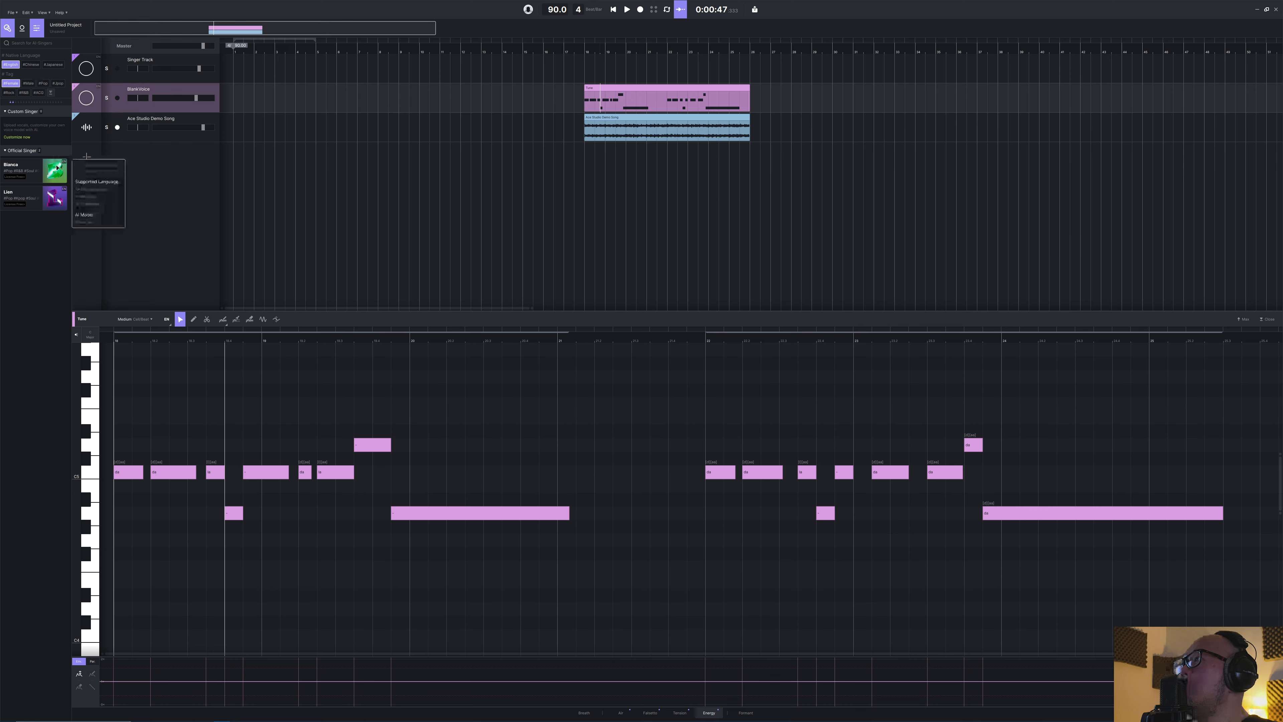
Assign the singer Bianca to the BlankVoice melody track and delete the empty Singer Track
mouse_move(57, 198)
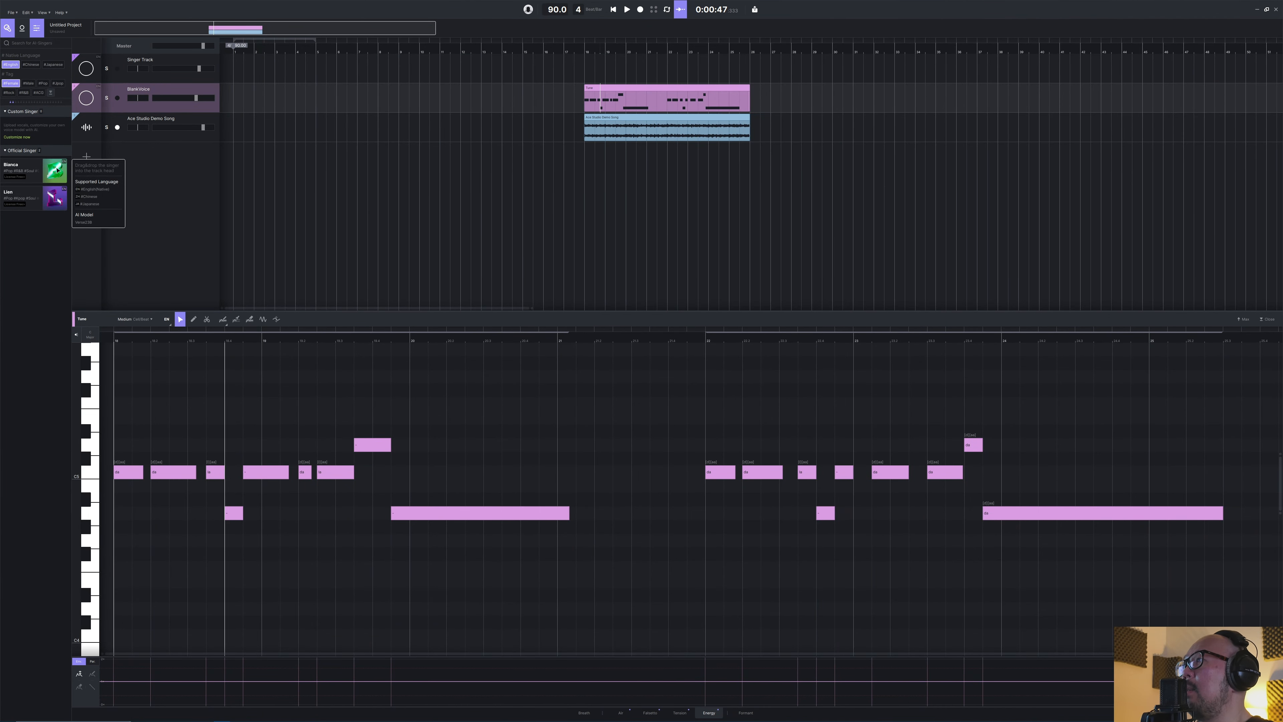
drag(57, 172, 80, 159)
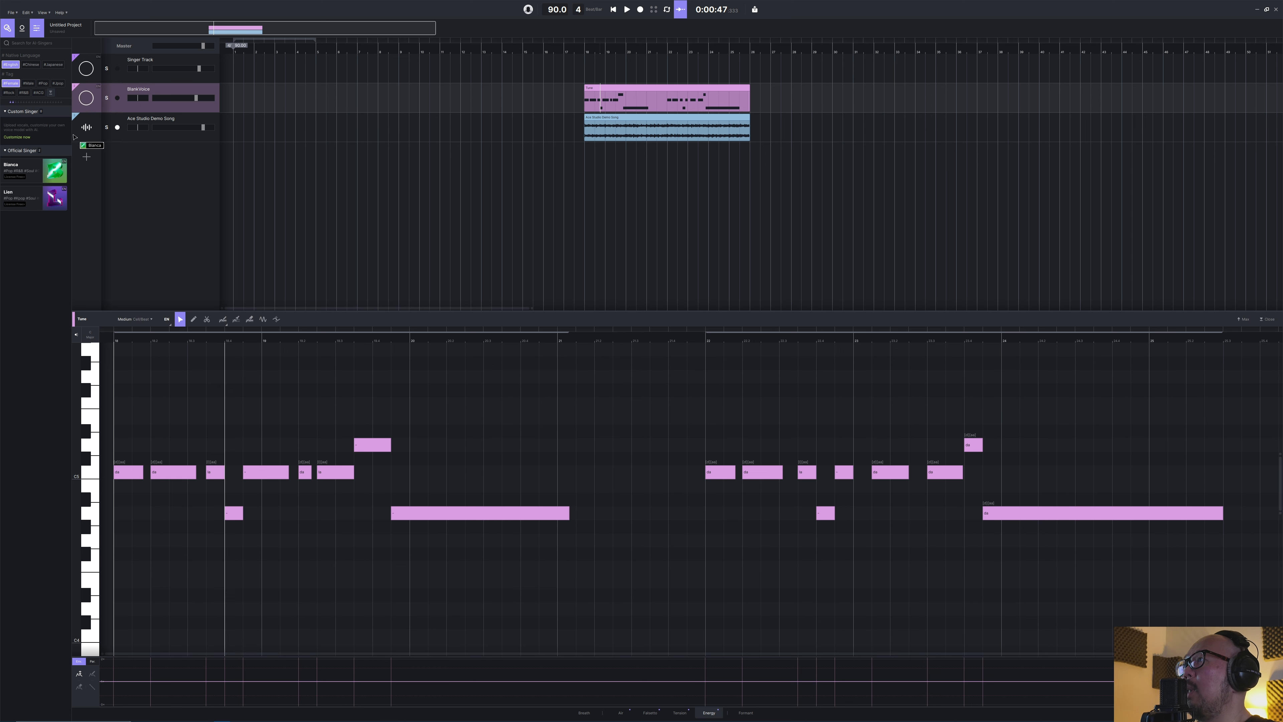
right_click(111, 79)
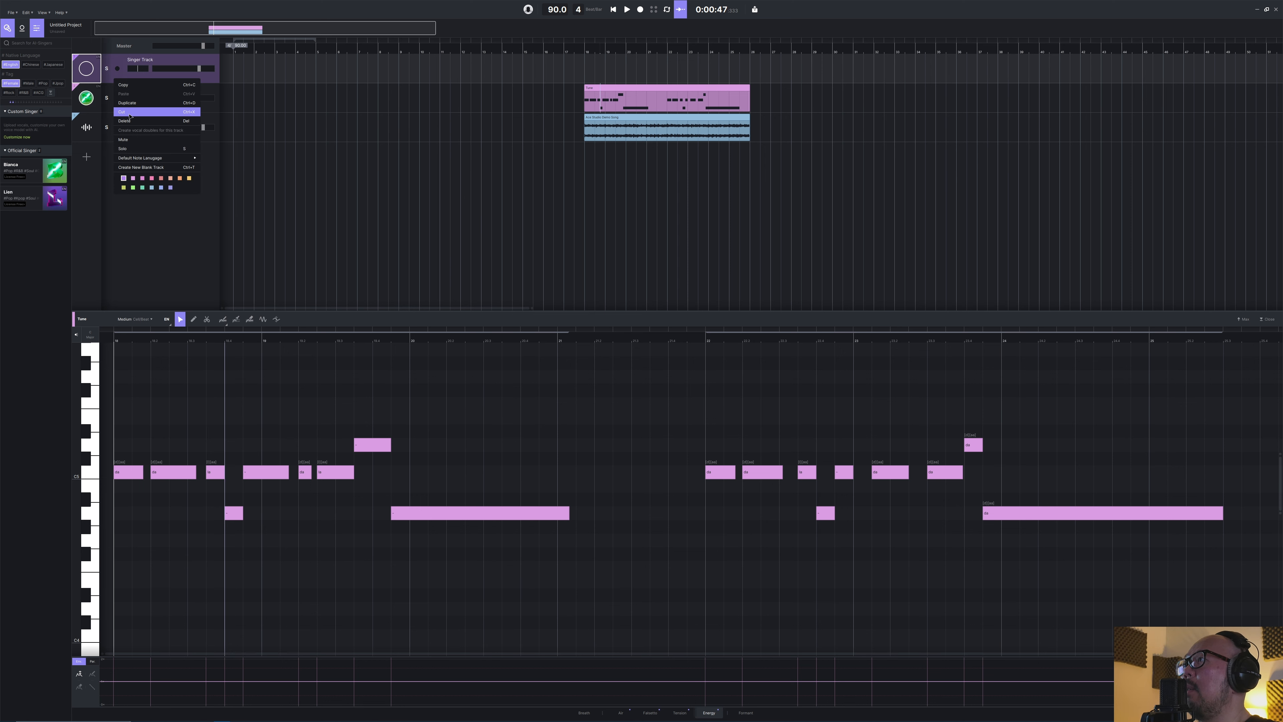
click(127, 120)
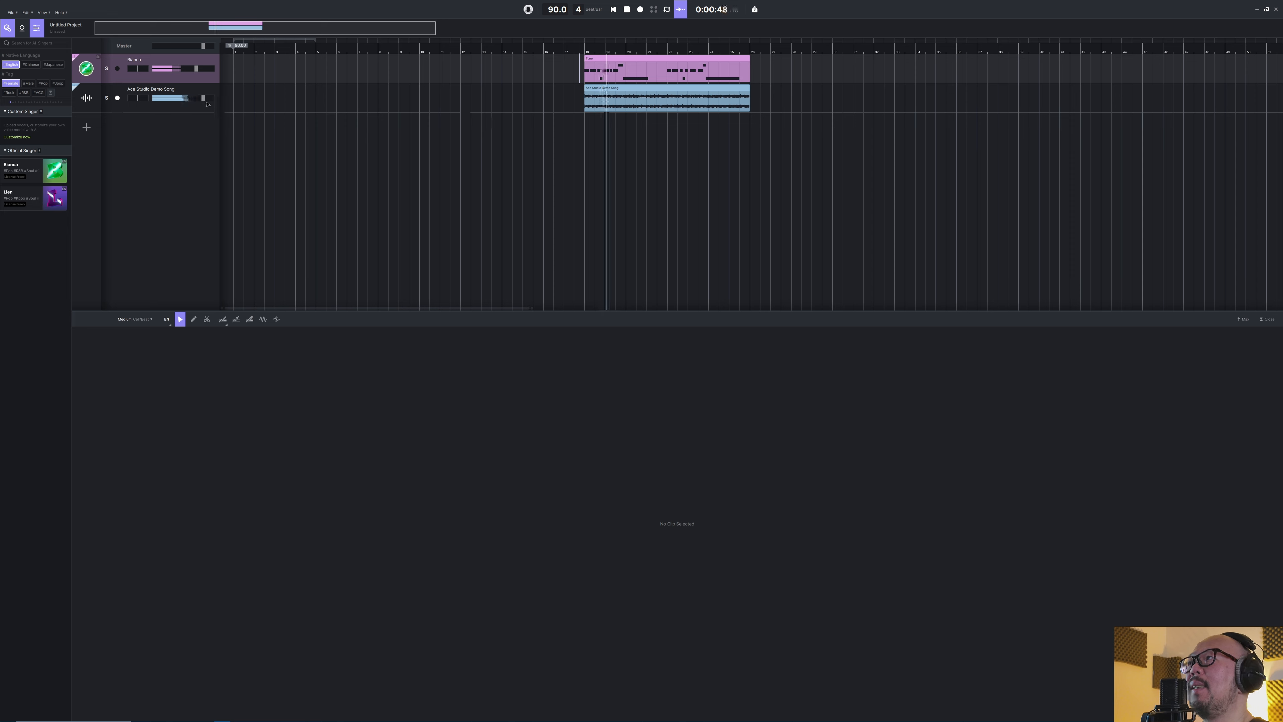
Lower the Ace Studio Demo Song track's volume slightly during playback and stop the playback
drag(203, 98, 194, 99)
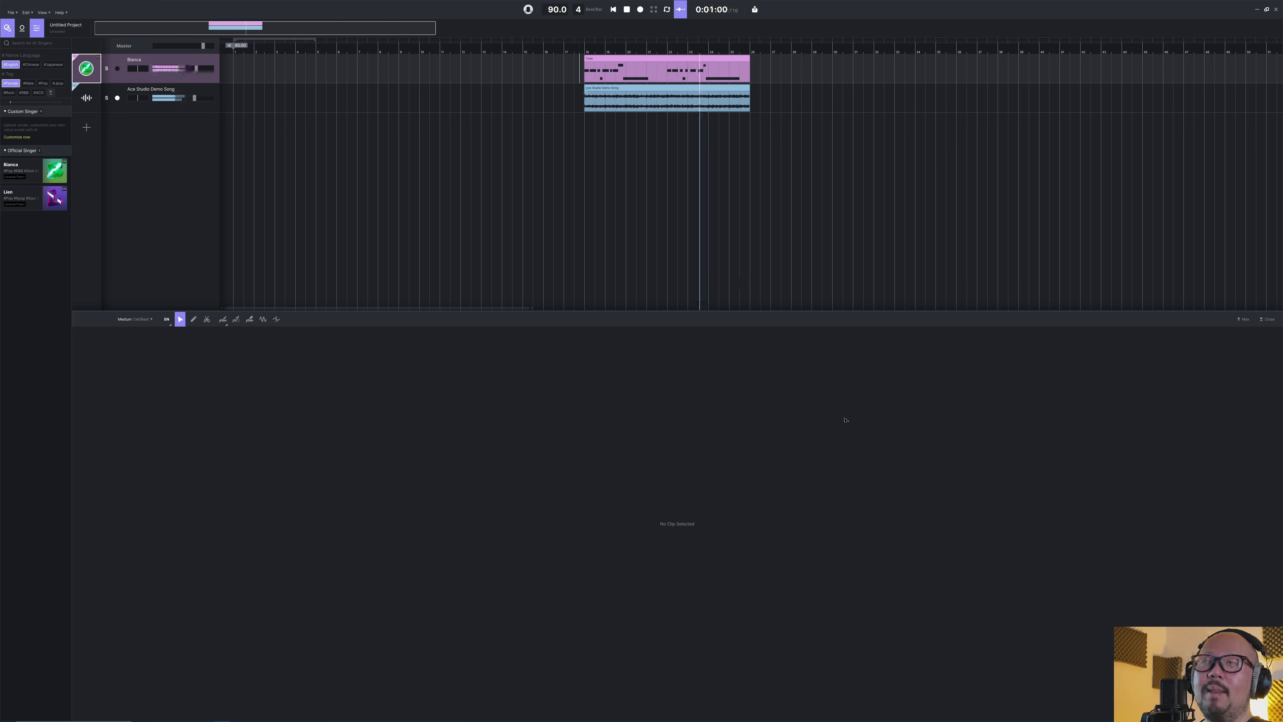
scroll(575, 160, up, 2)
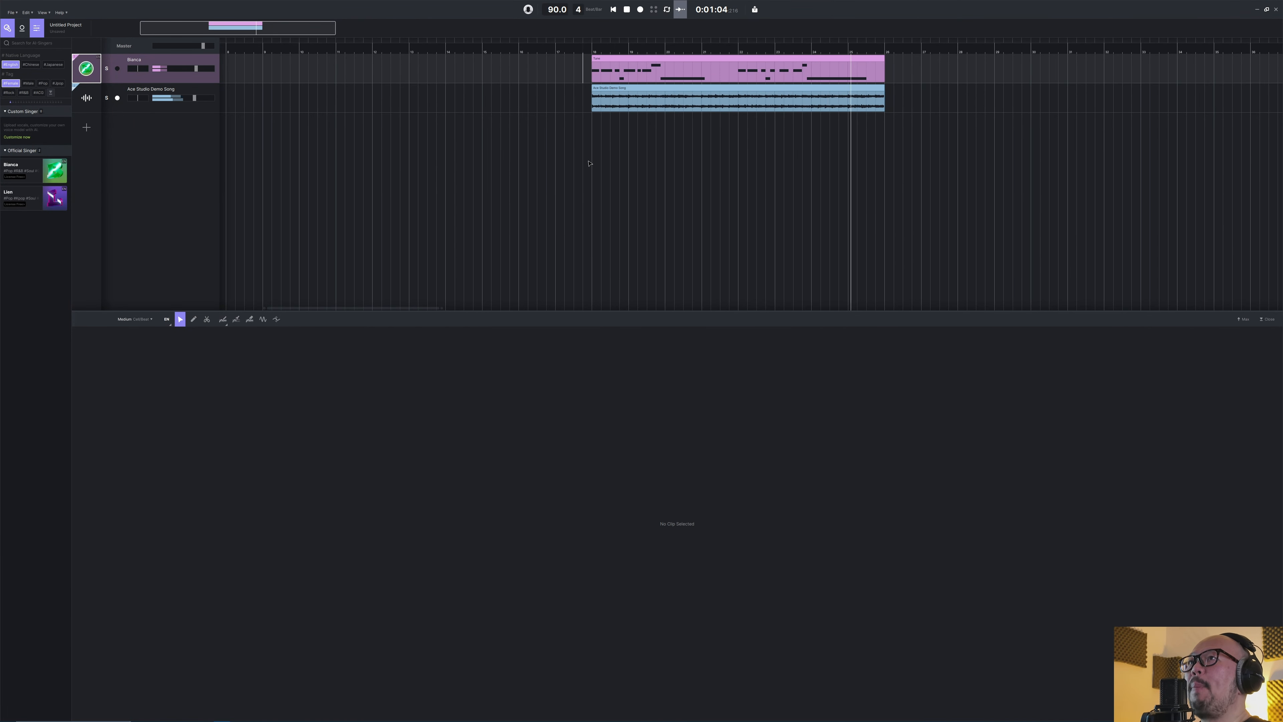
key(space)
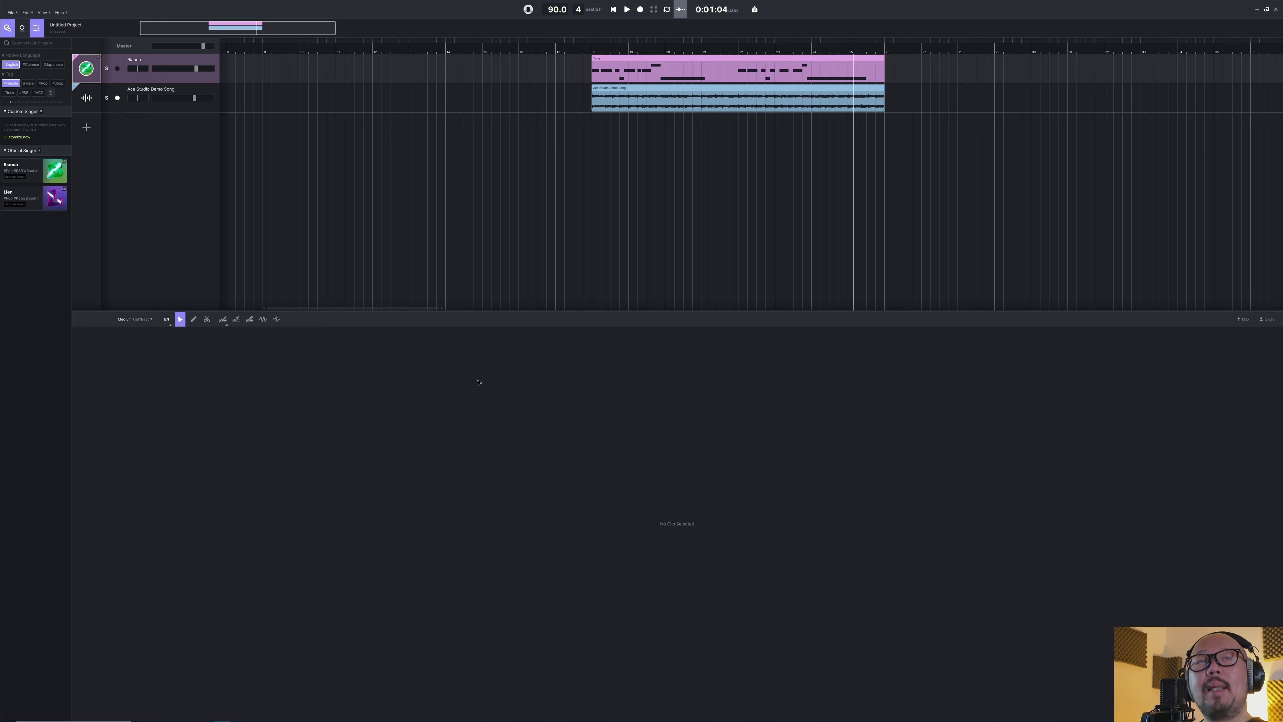
Switch to the browser's Ace Studio Example document and select all the lyrics
mouse_move(177, 716)
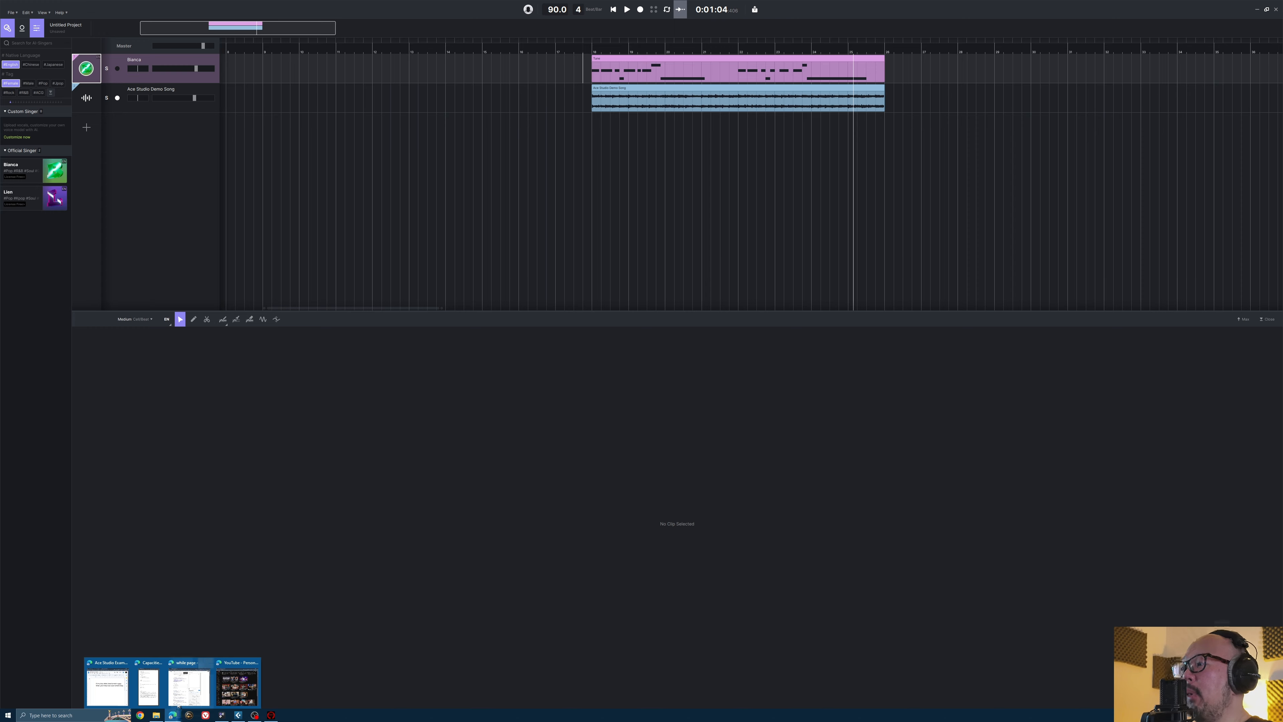
click(108, 684)
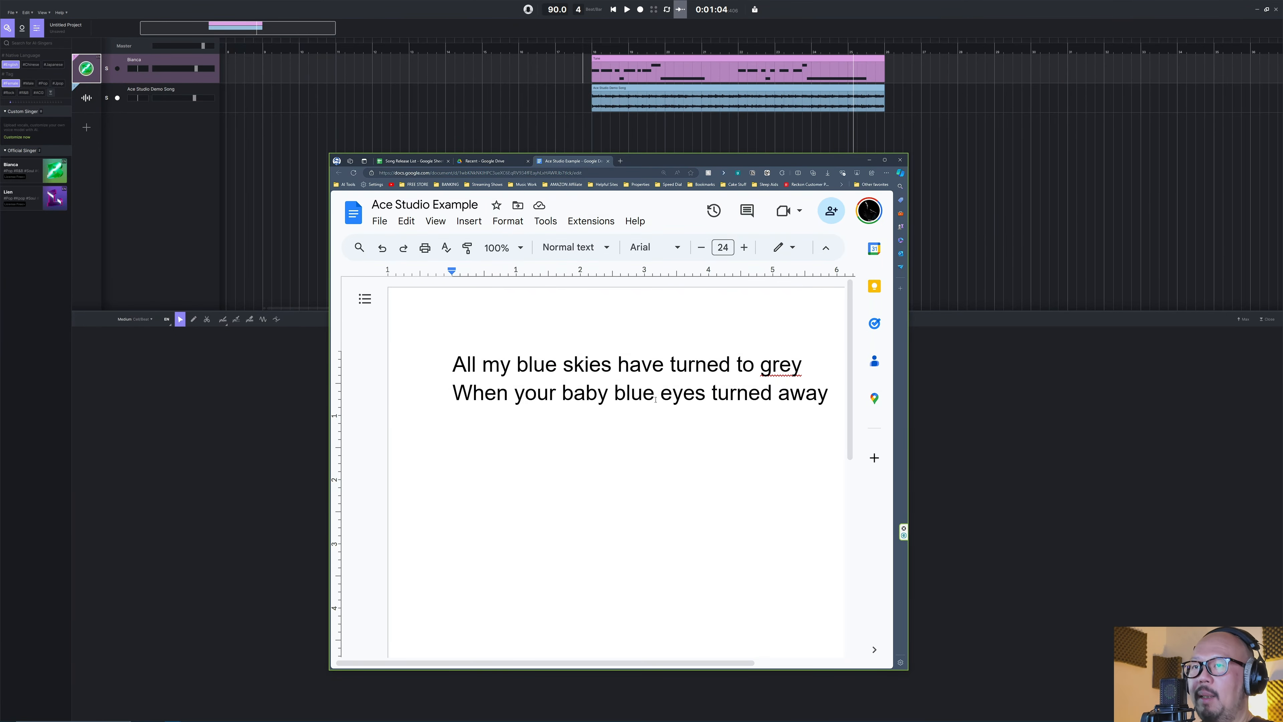
key(ctrl+a)
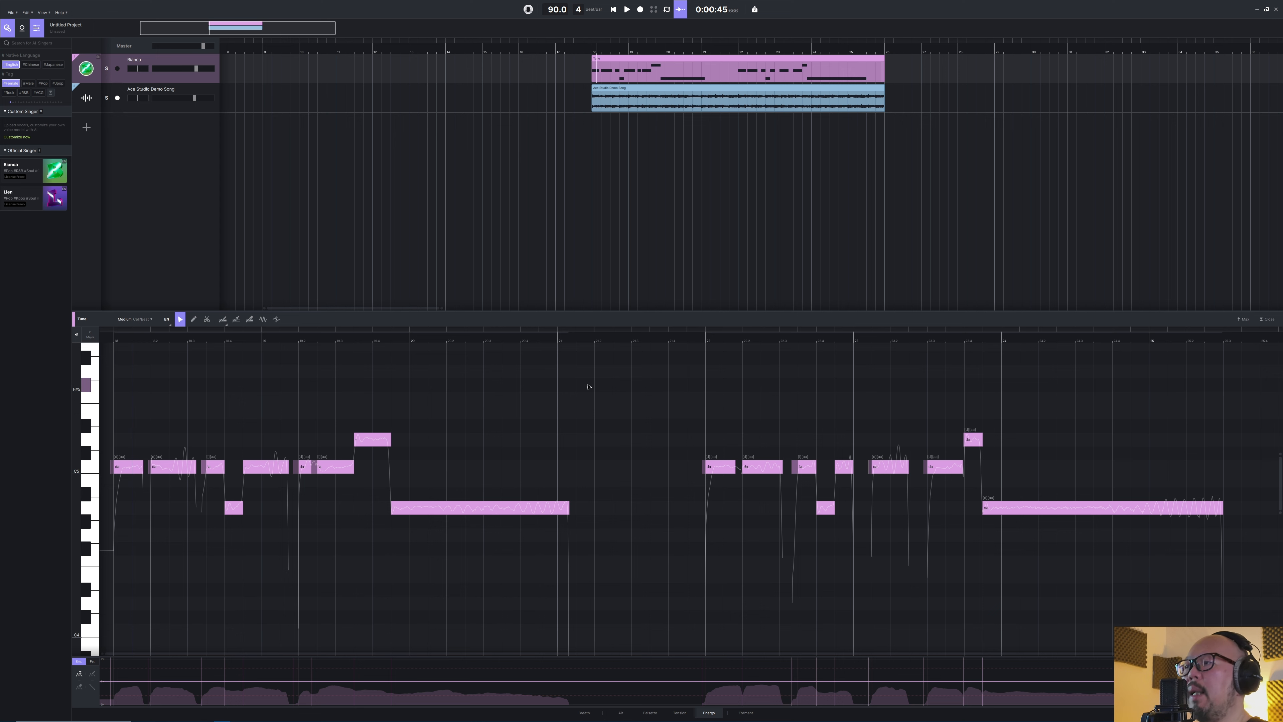
Try raising the first phrase's long final note during playback, stop the playback and undo the pitch change
click(375, 441)
drag(422, 508, 424, 478)
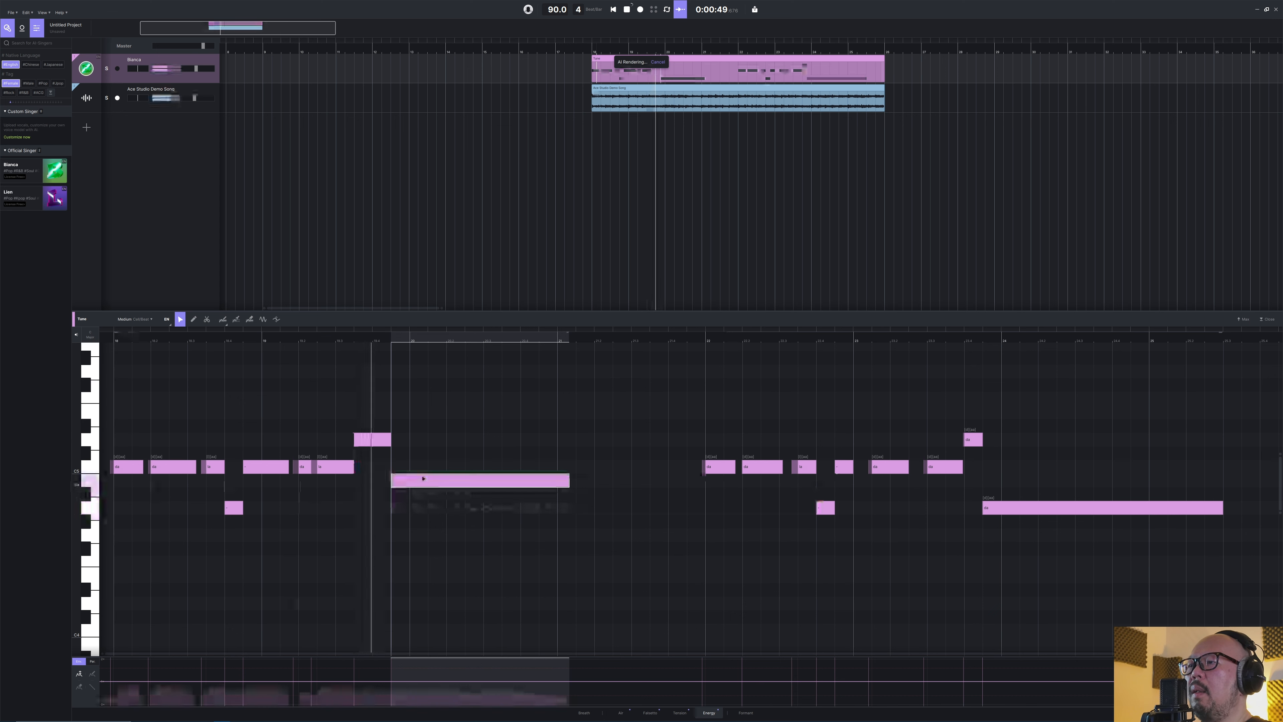
key(space)
key(ctrl+z)
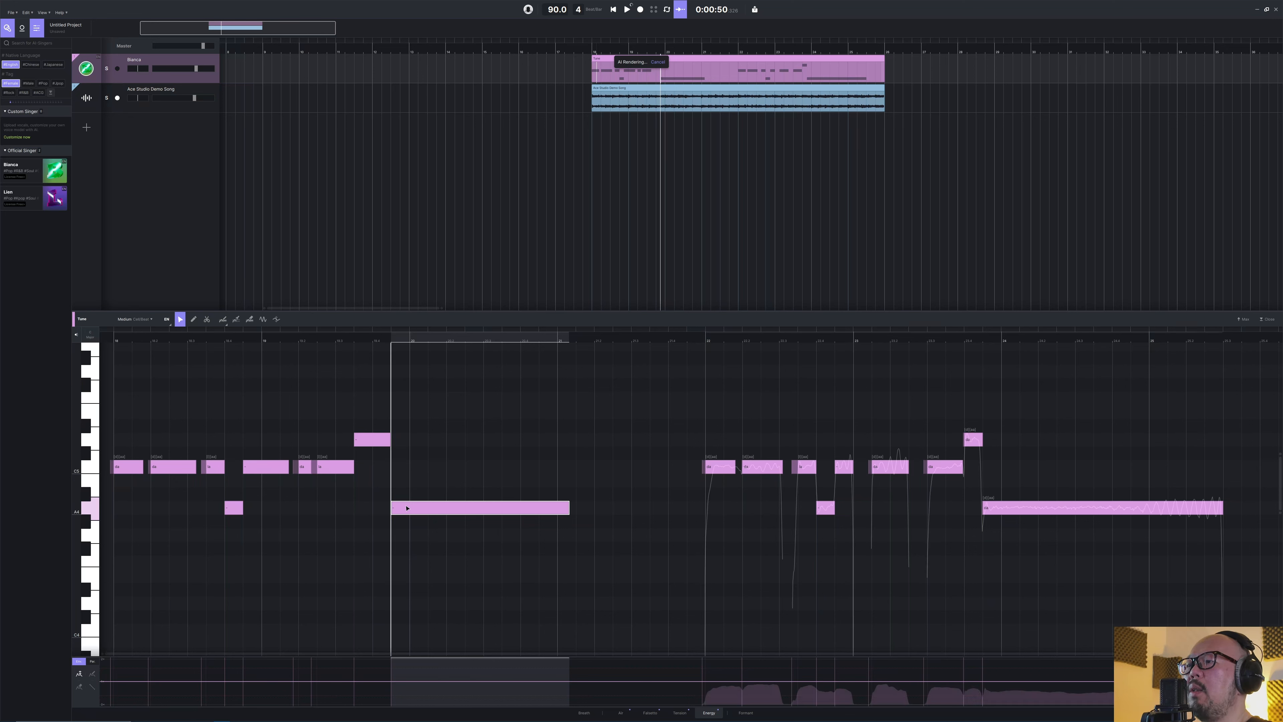
Try moving the first phrase's long note above the preceding note, and play from earlier in the phrase
drag(407, 508, 414, 412)
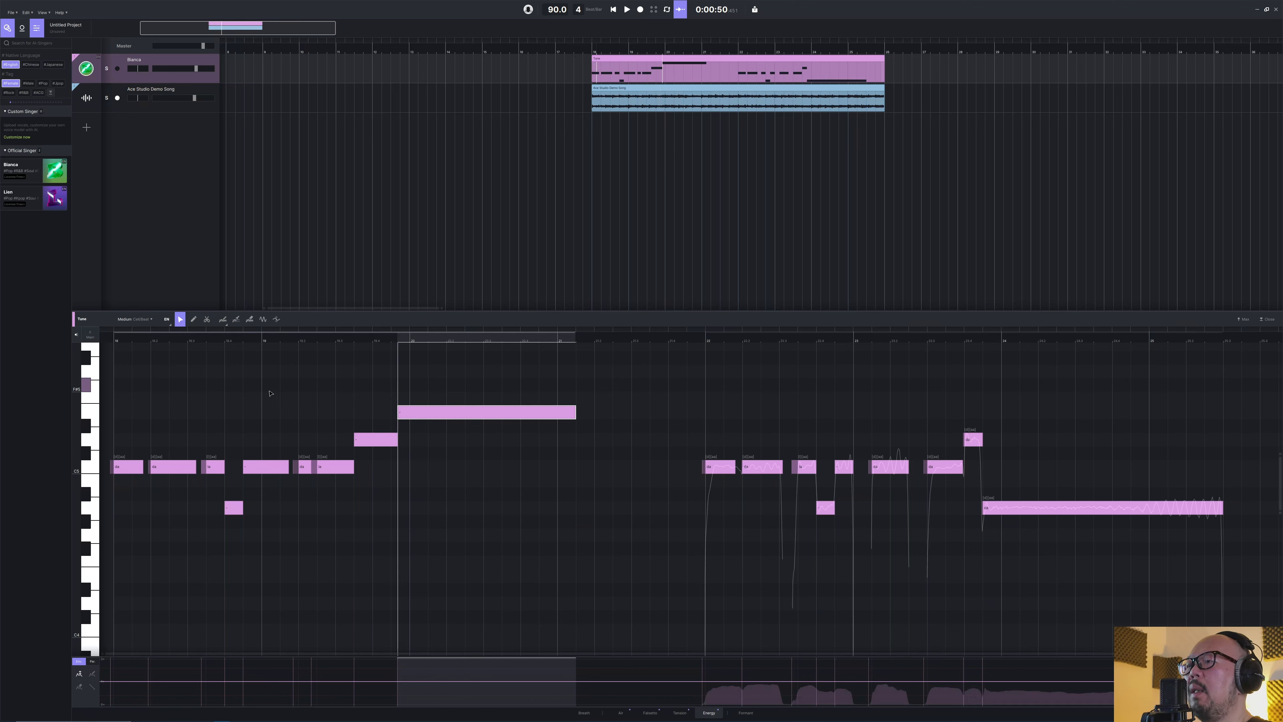
click(224, 342)
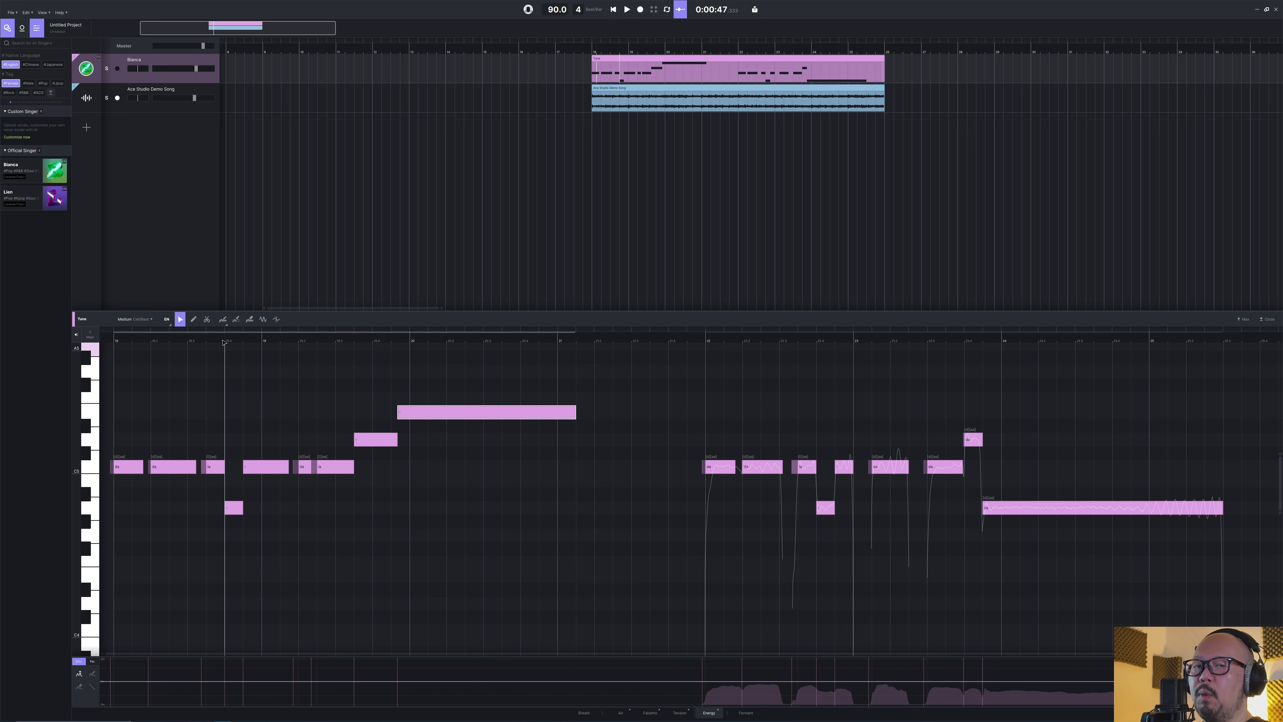
key(space)
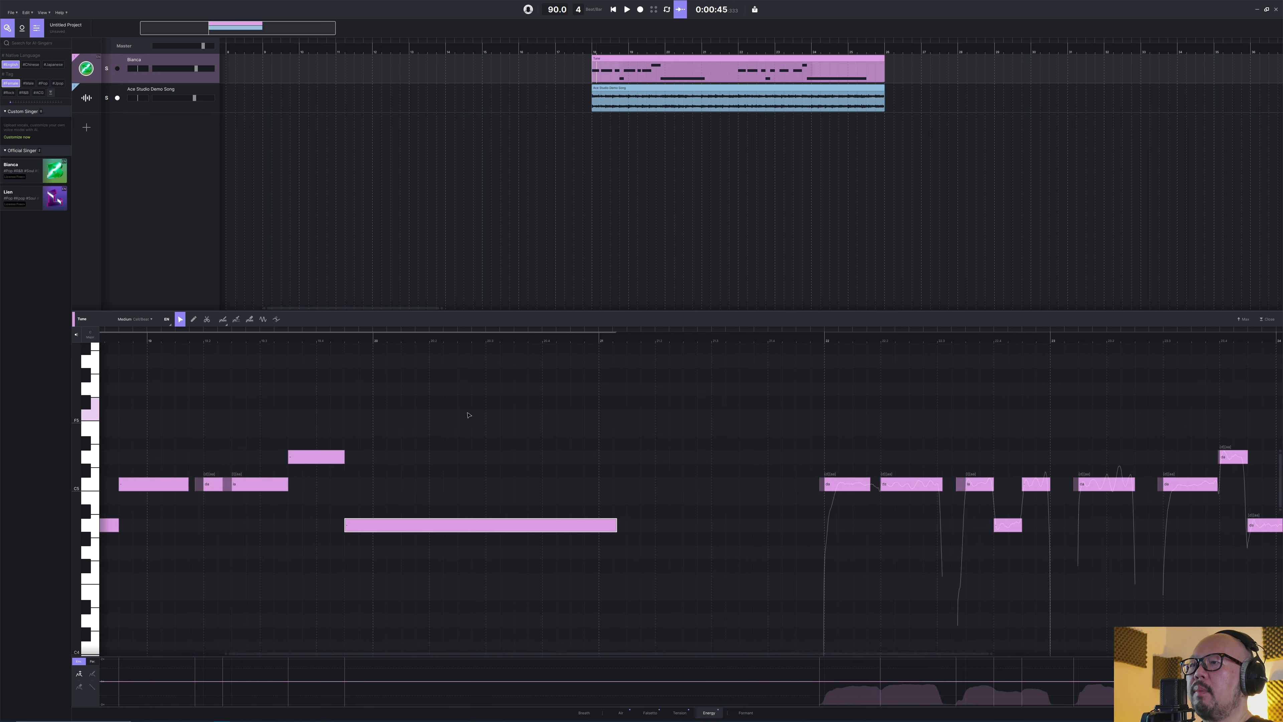
Examine the notes of both melody phrases in the piano roll at different horizontal zoom levels and positions
scroll(468, 414, up, 3)
scroll(468, 415, down, 2)
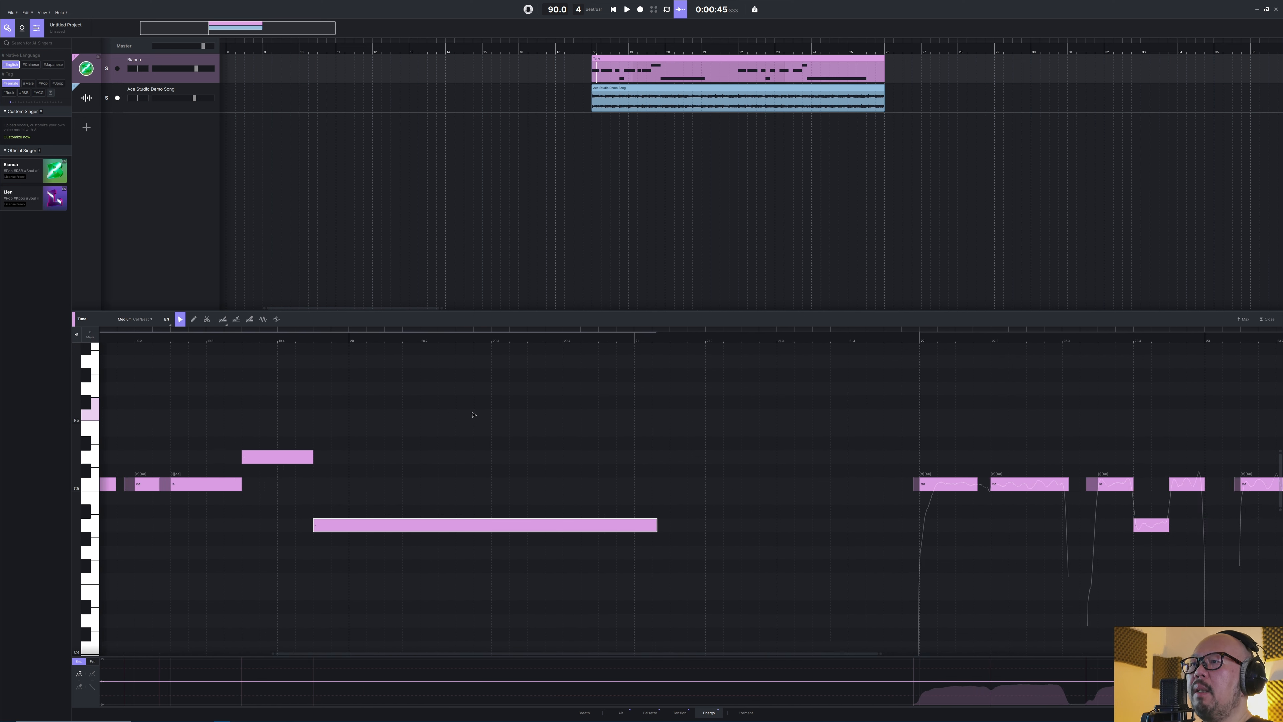
scroll(468, 414, up, 2)
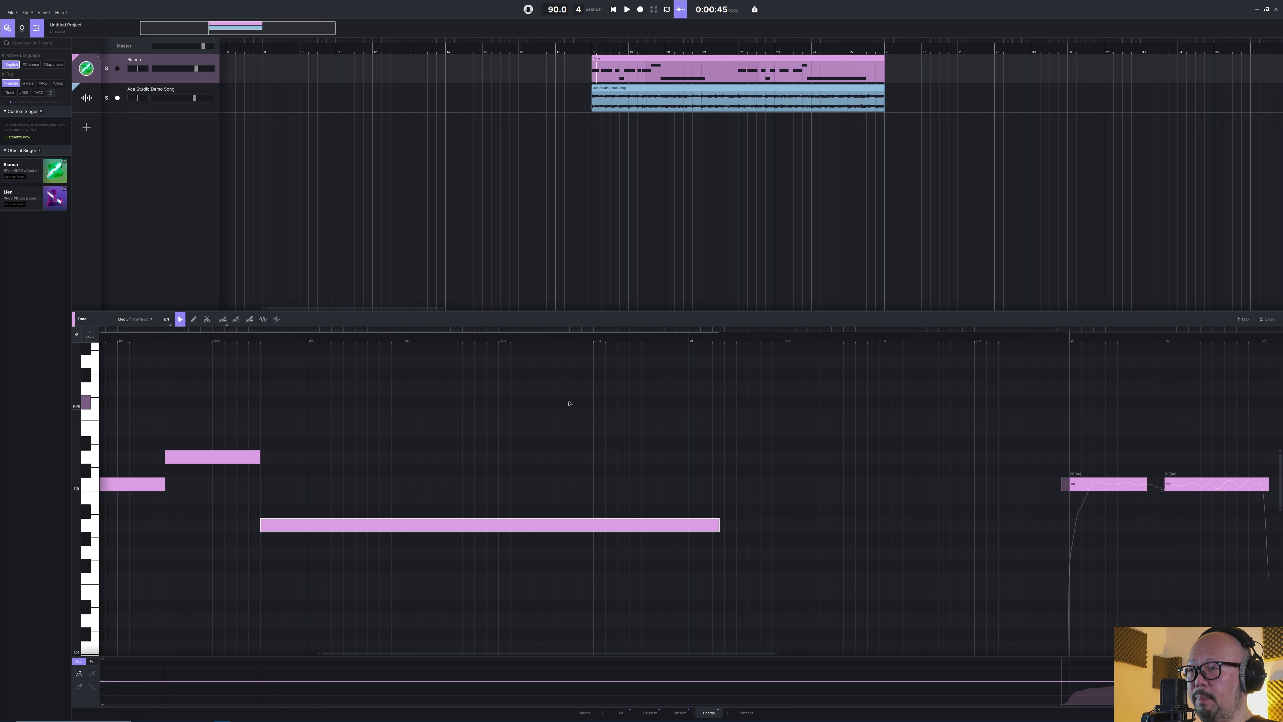
scroll(701, 399, right, 10)
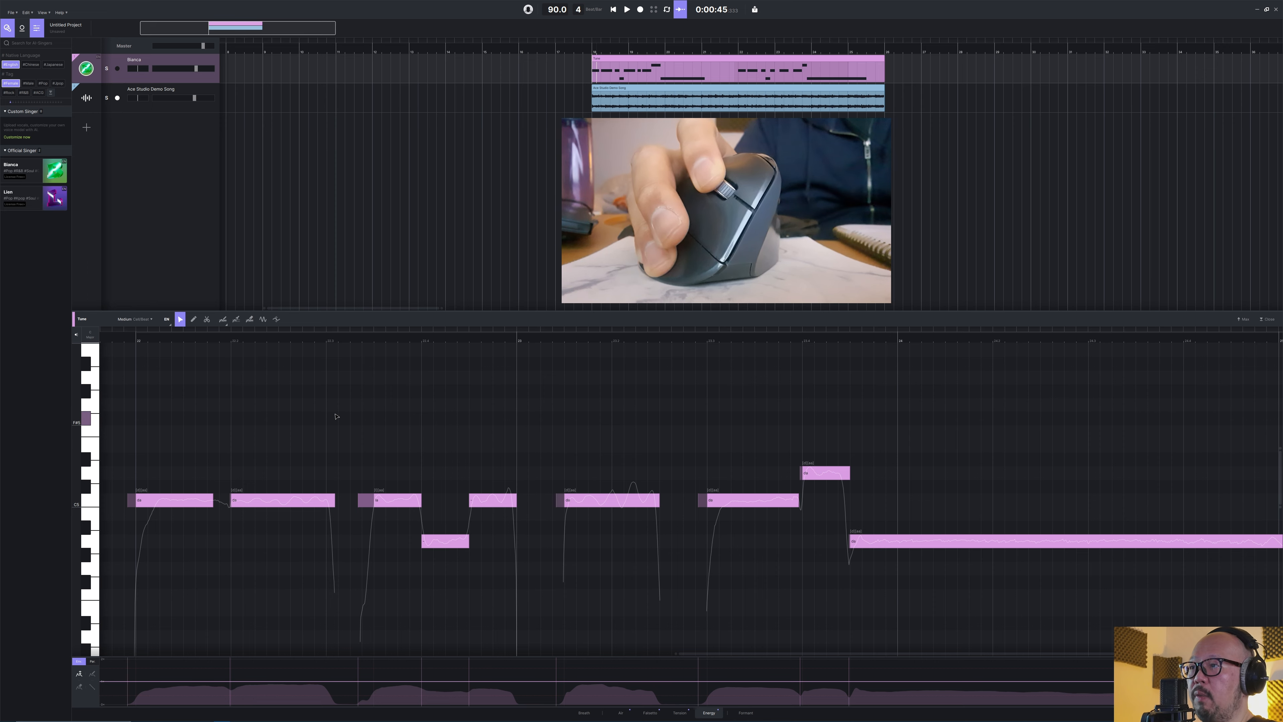
scroll(335, 416, left, 5)
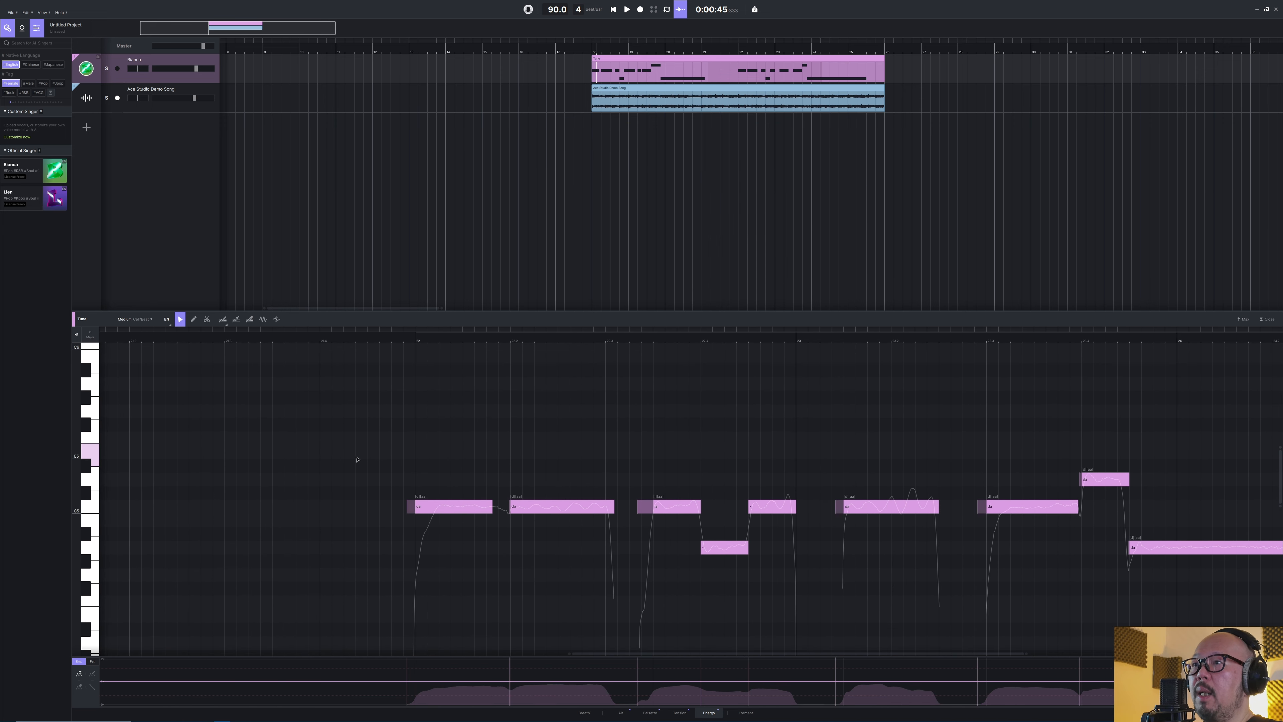
scroll(357, 459, left, 10)
scroll(696, 450, right, 10)
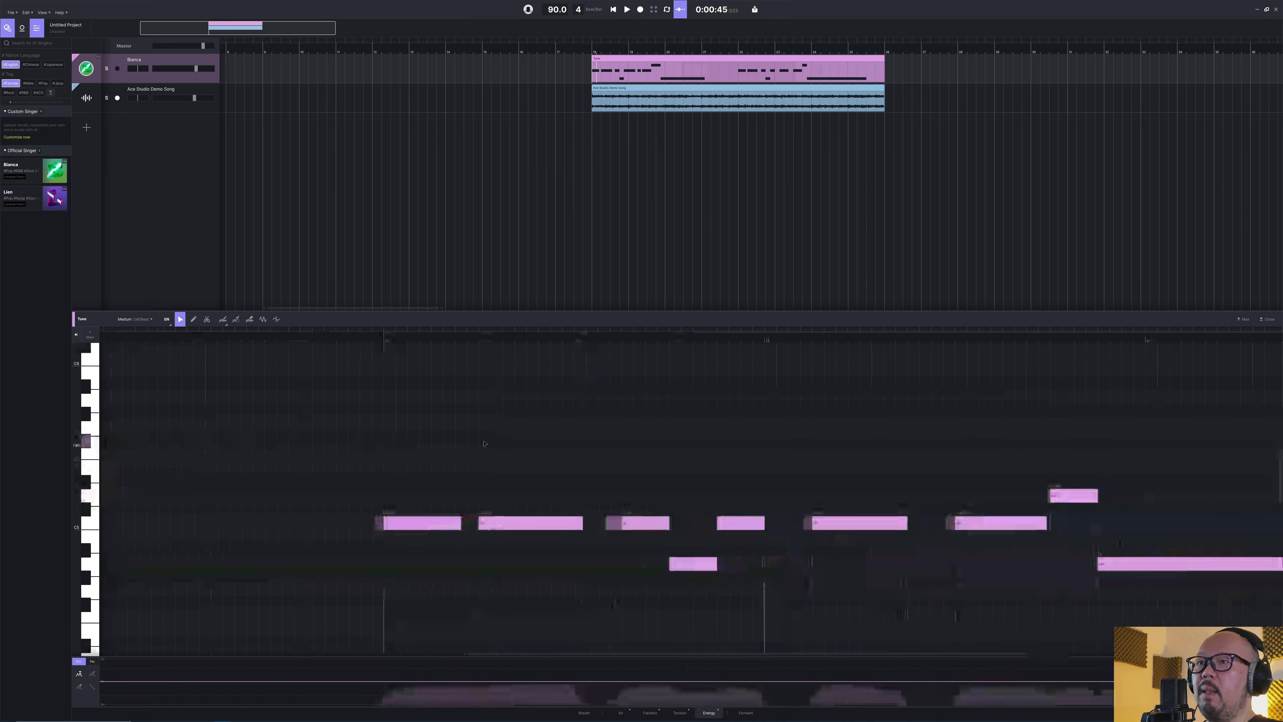
scroll(484, 444, right, 4)
scroll(467, 410, left, 8)
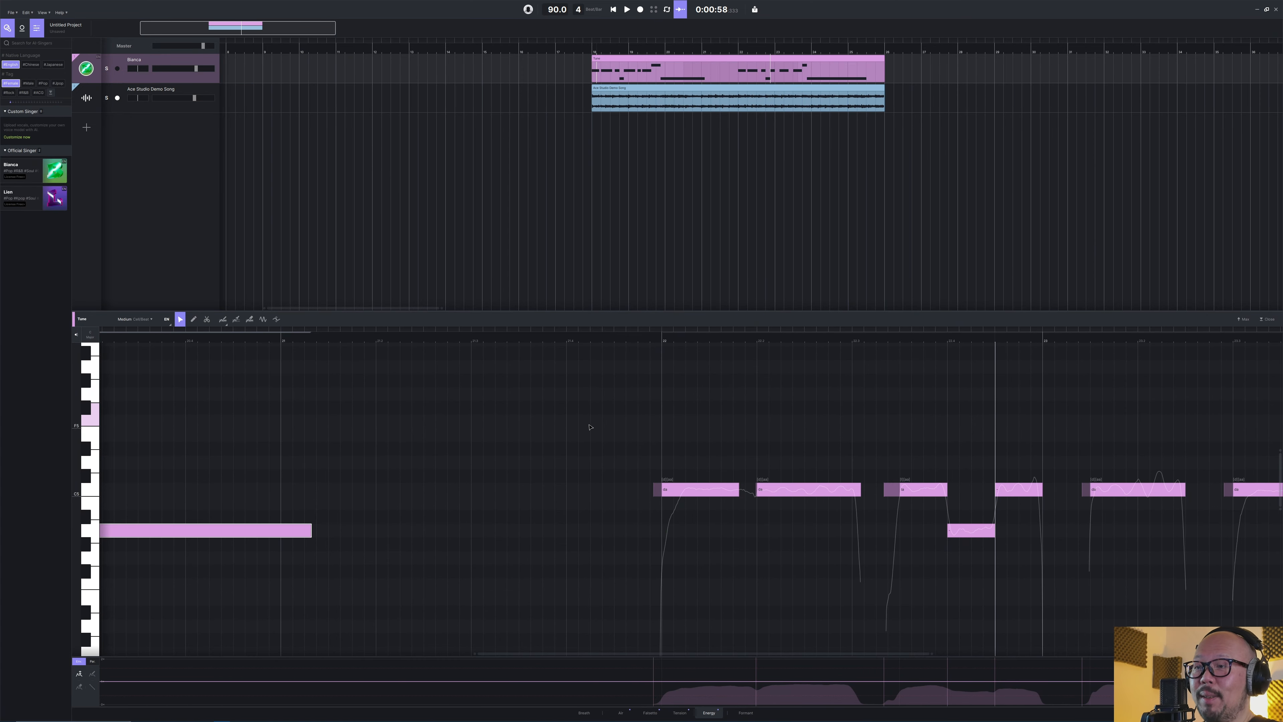
scroll(590, 427, down, 5)
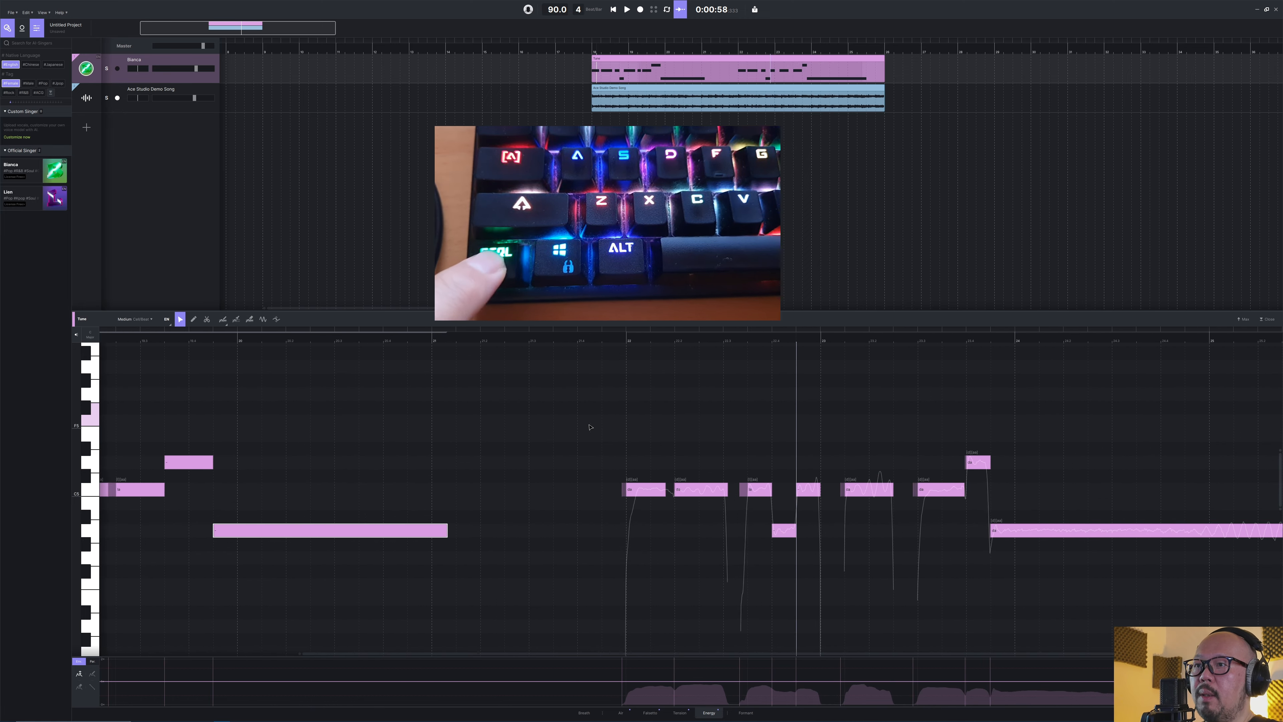
scroll(590, 427, up, 5)
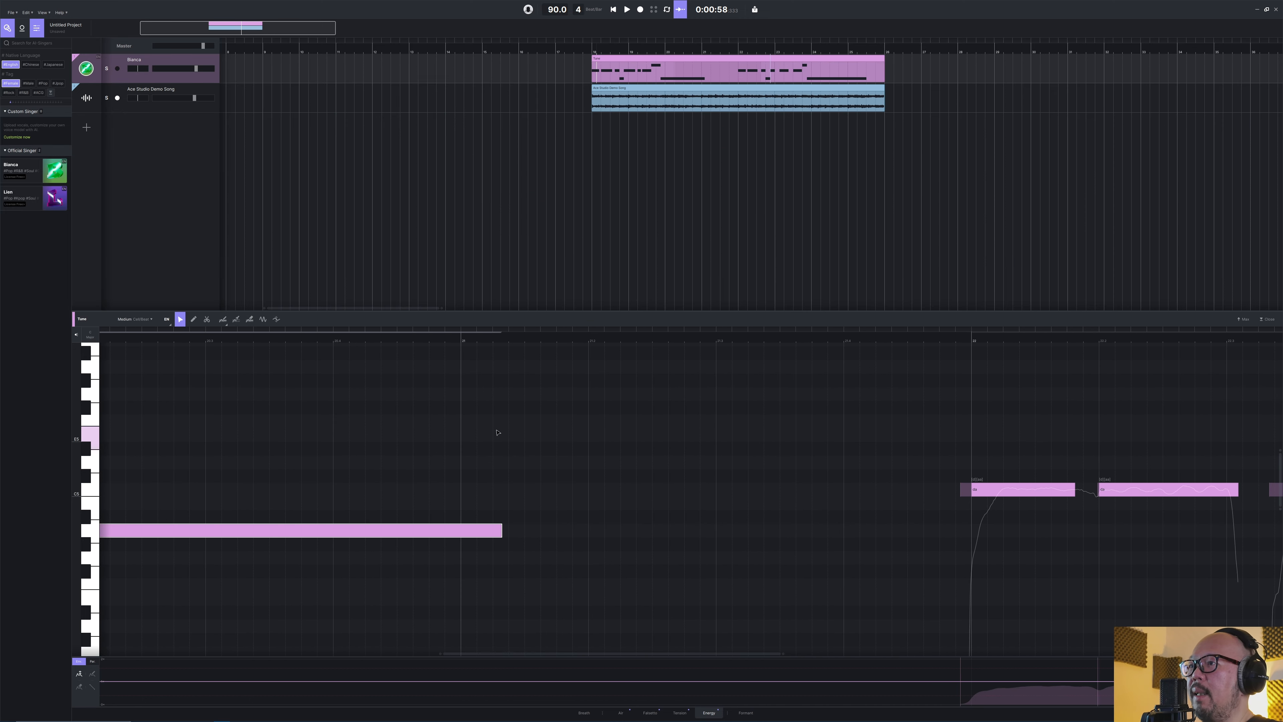
Examine the pitch rows around the first phrase's long note at different vertical zoom levels
drag(494, 433, 560, 440)
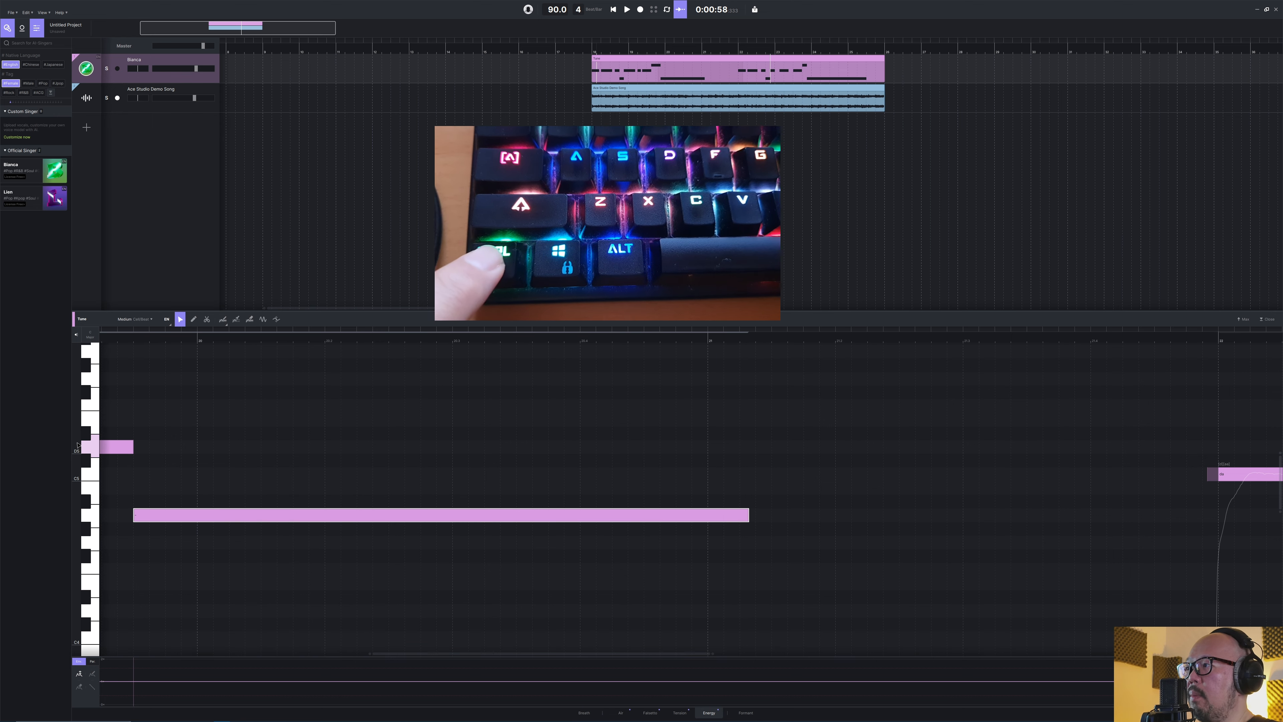
scroll(78, 445, down, 3)
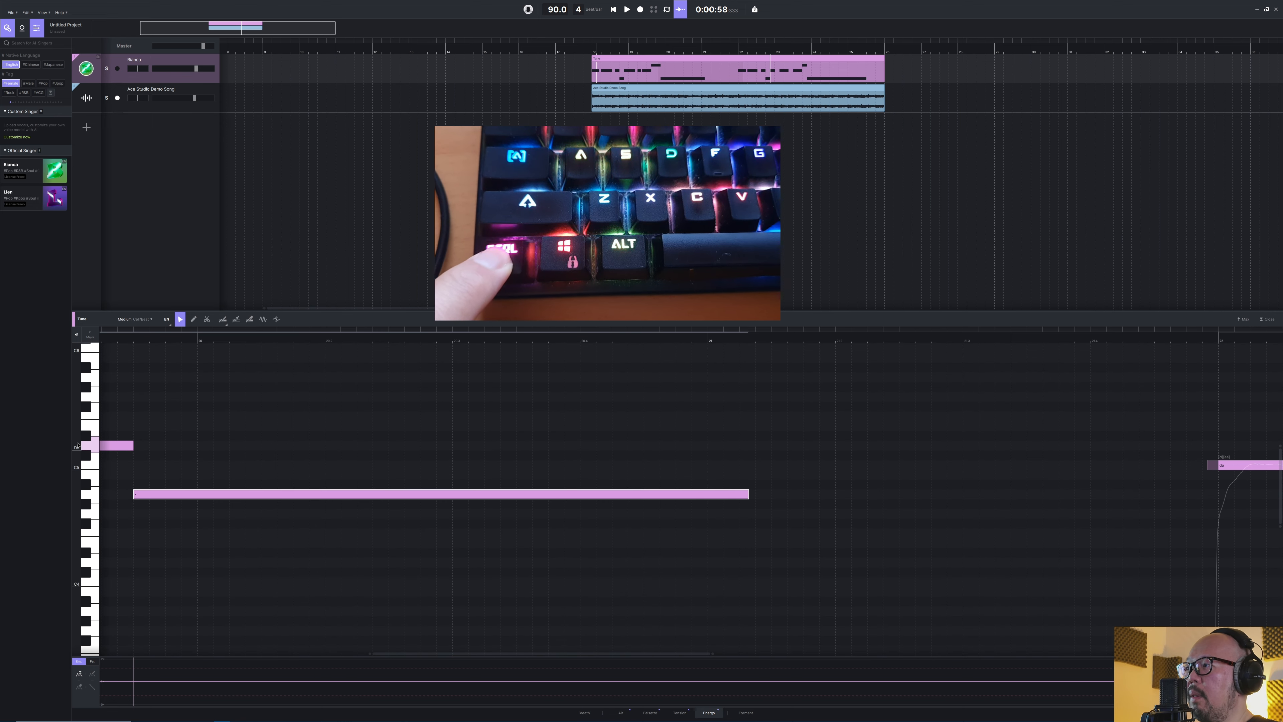
scroll(78, 445, up, 4)
scroll(77, 445, down, 4)
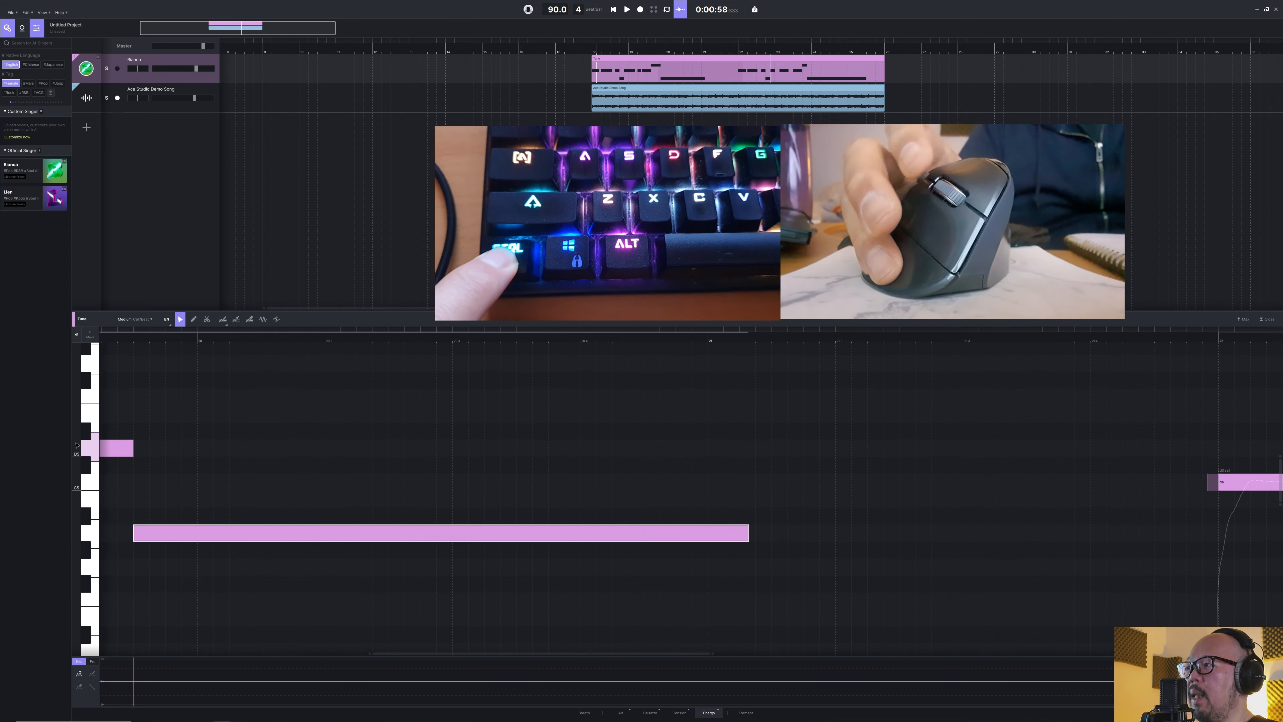
scroll(77, 445, up, 4)
scroll(77, 445, down, 4)
scroll(78, 445, up, 4)
scroll(77, 445, down, 3)
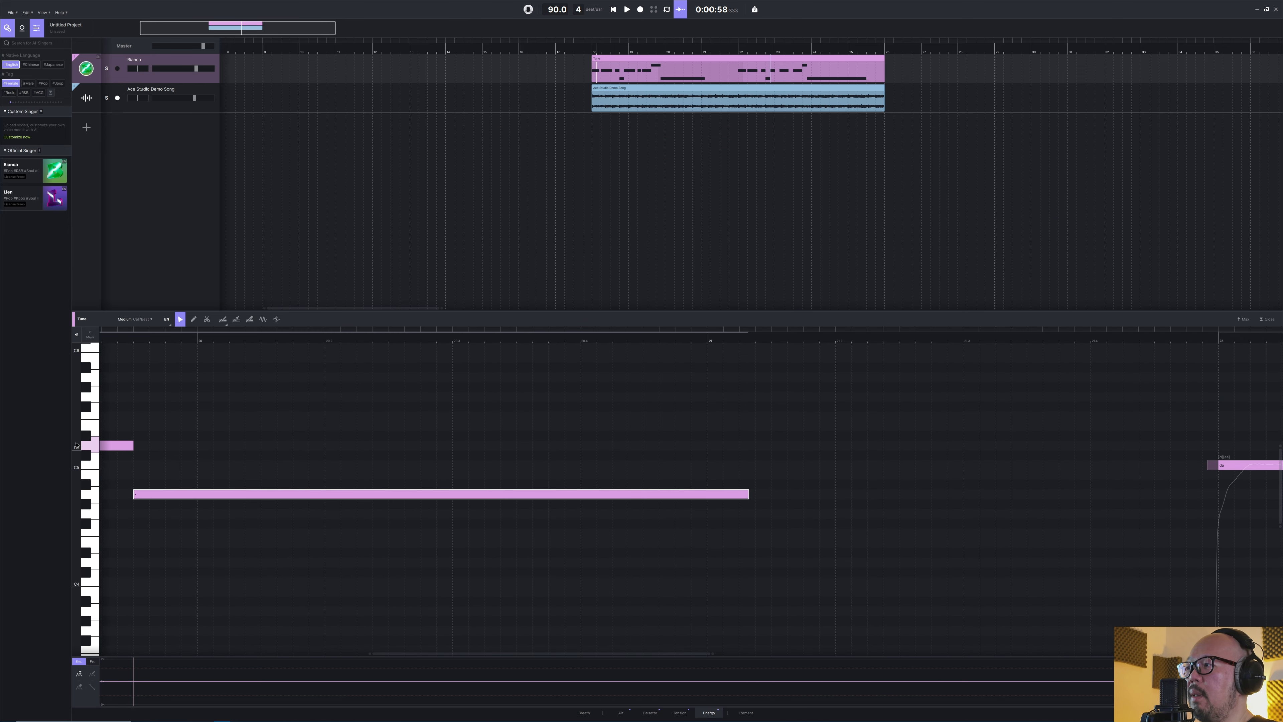
Paste the copied lyrics into the first phrase's opening note so the words spread across the melody notes
scroll(77, 445, up, 2)
scroll(77, 445, down, 5)
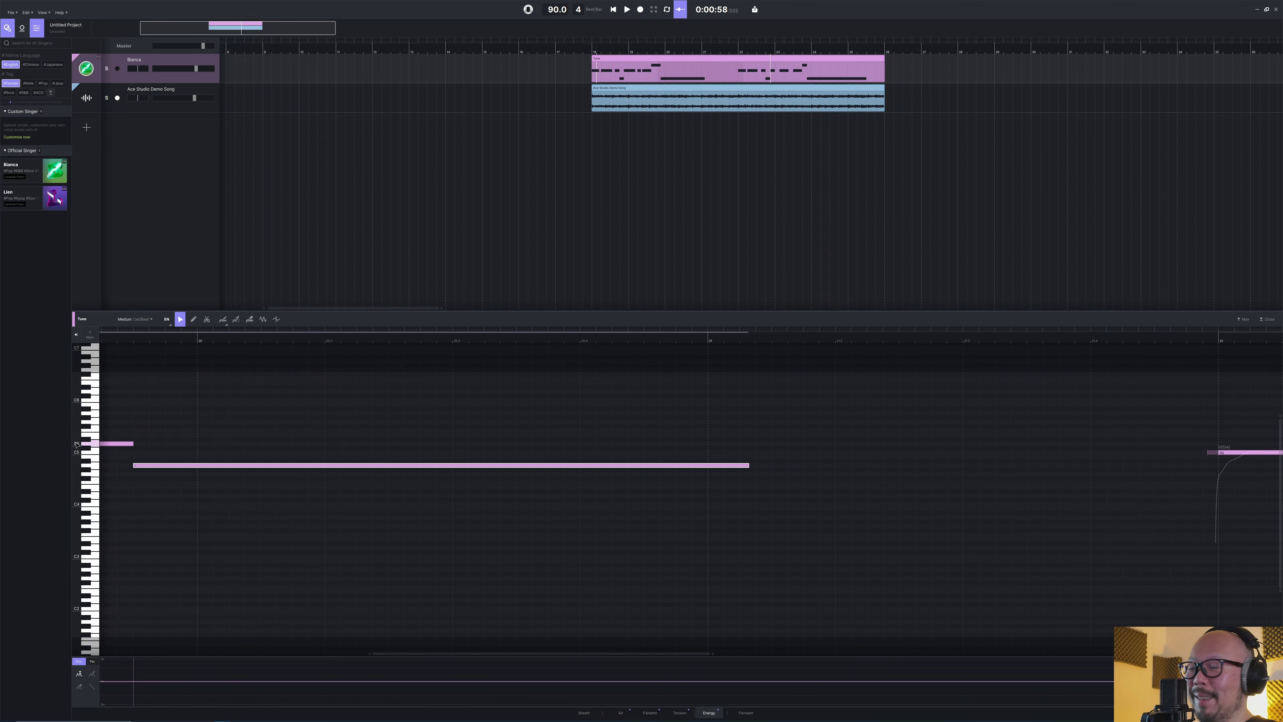
scroll(323, 429, left, 10)
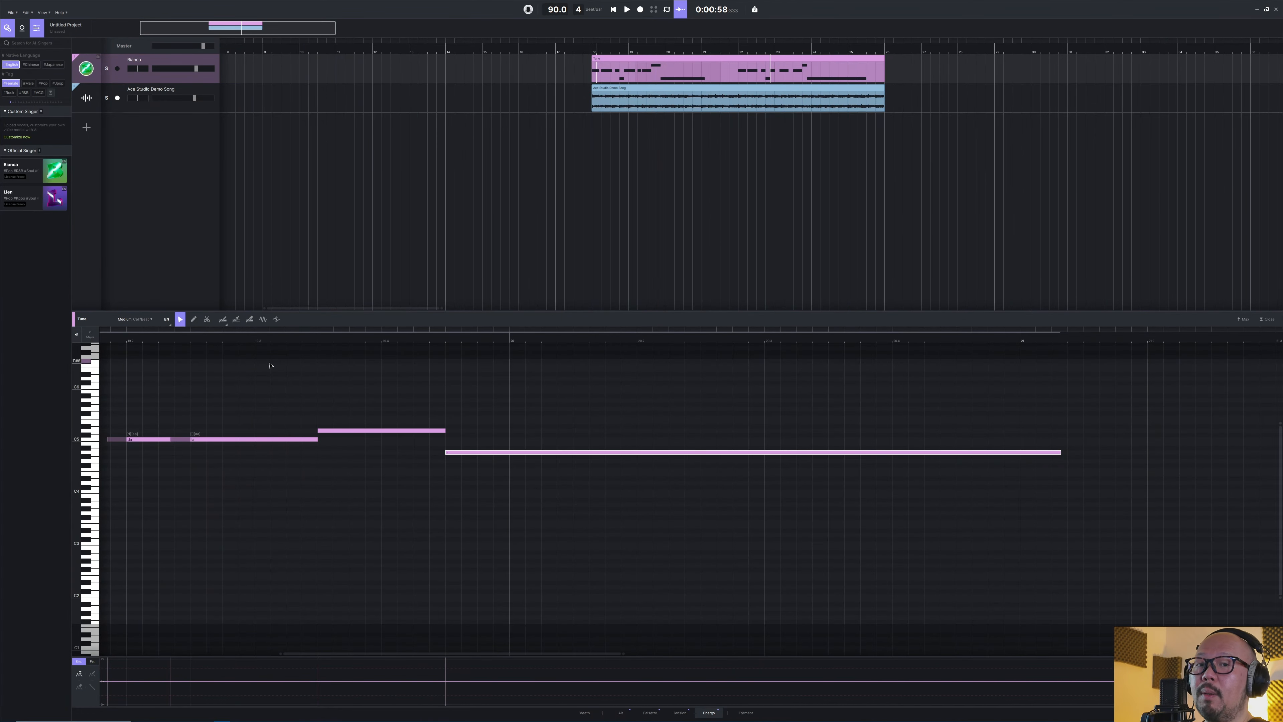
scroll(341, 418, left, 10)
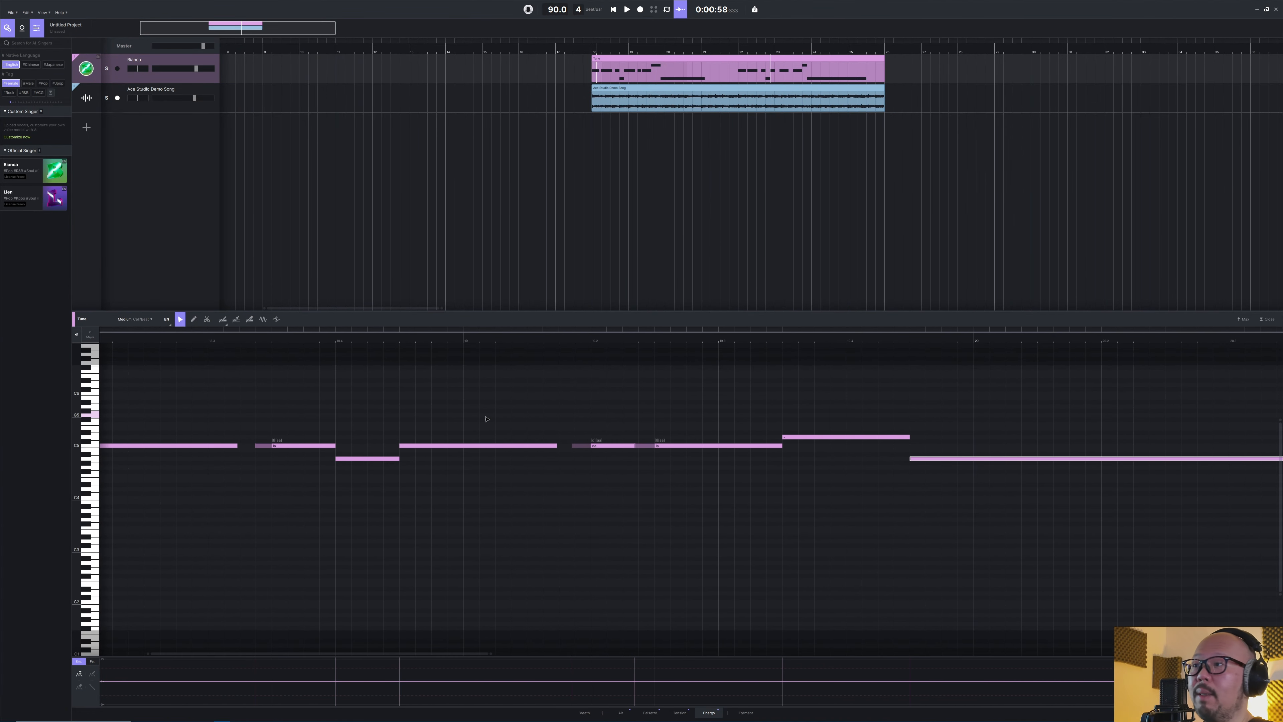
scroll(529, 429, down, 2)
scroll(529, 429, up, 1)
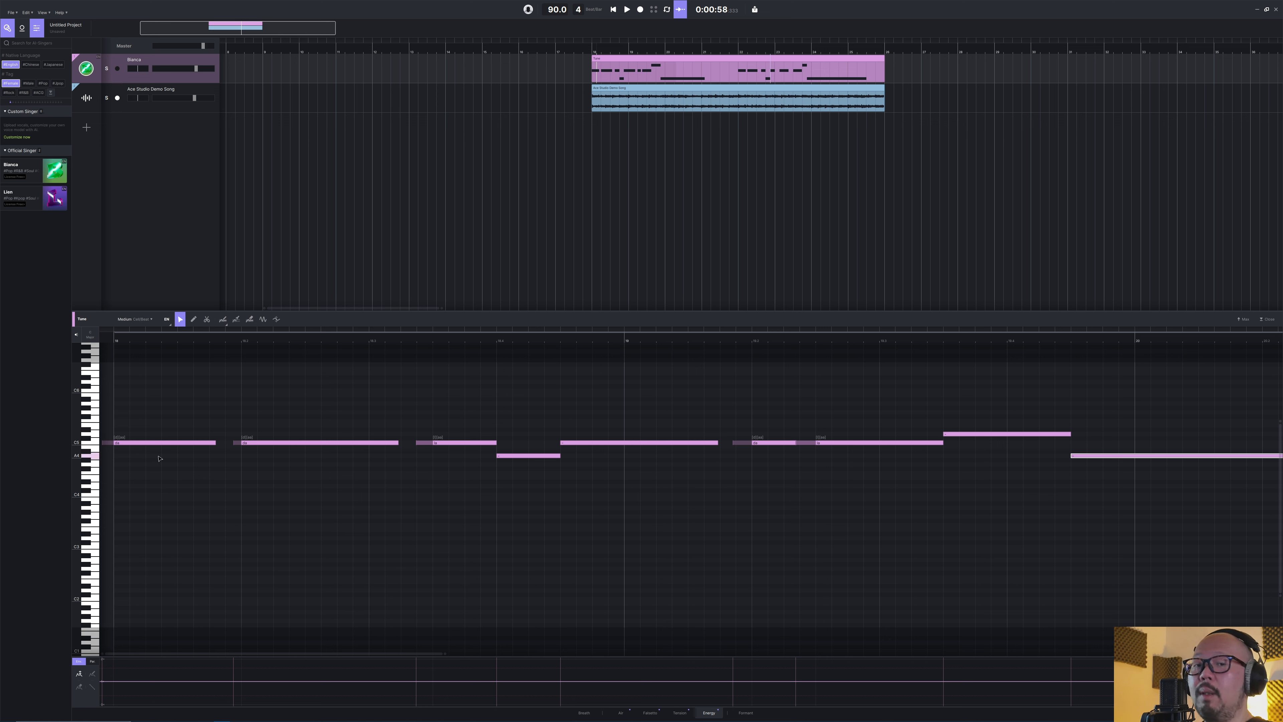
click(124, 444)
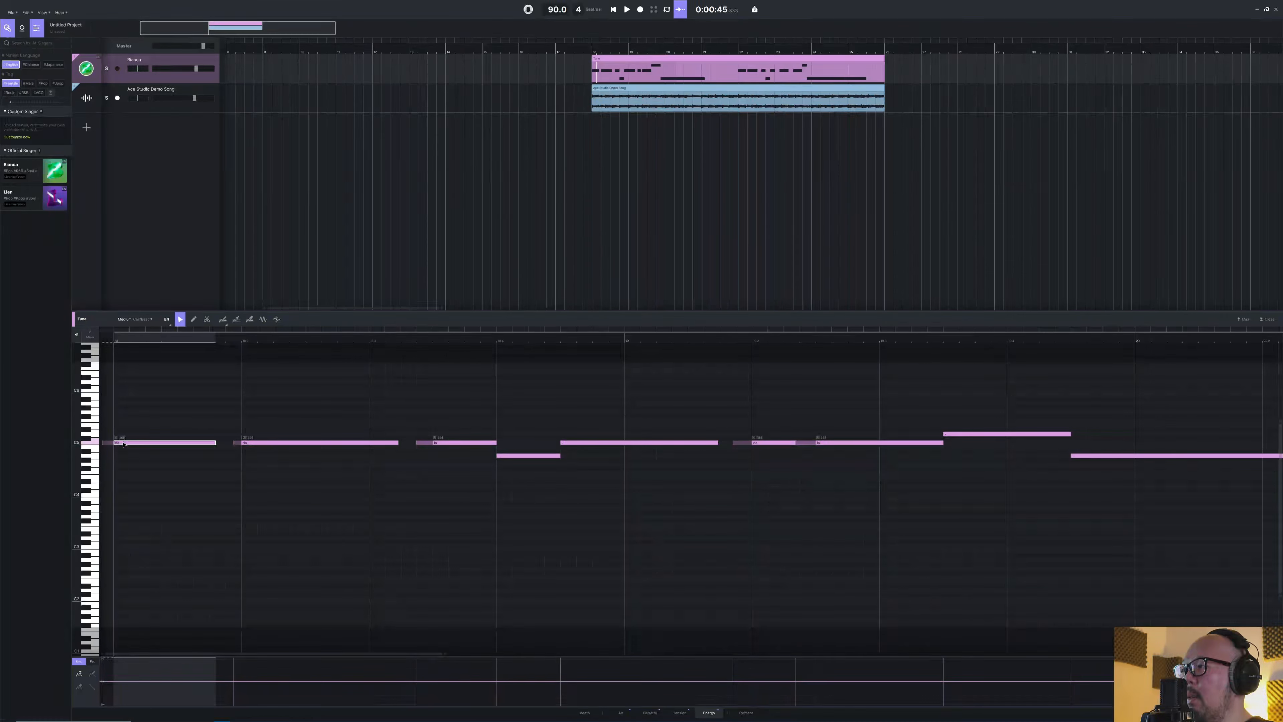
double_click(123, 444)
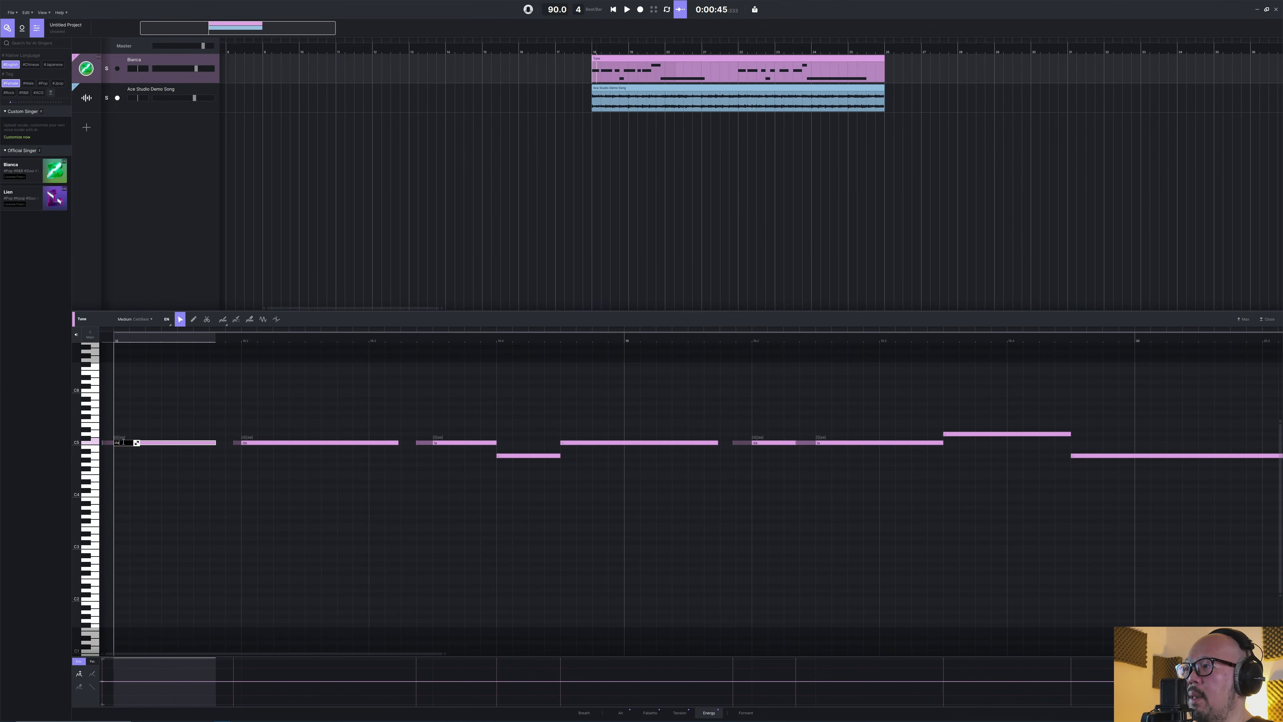
drag(123, 443, 111, 444)
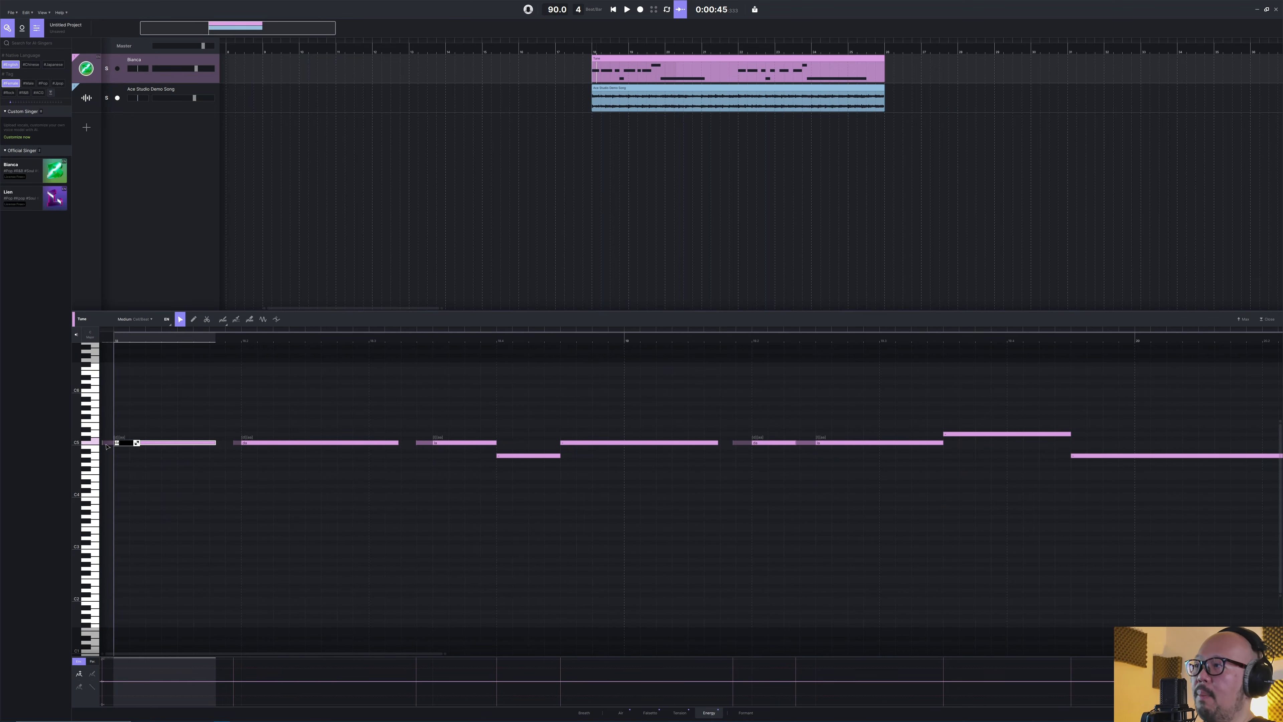
key(ctrl+v)
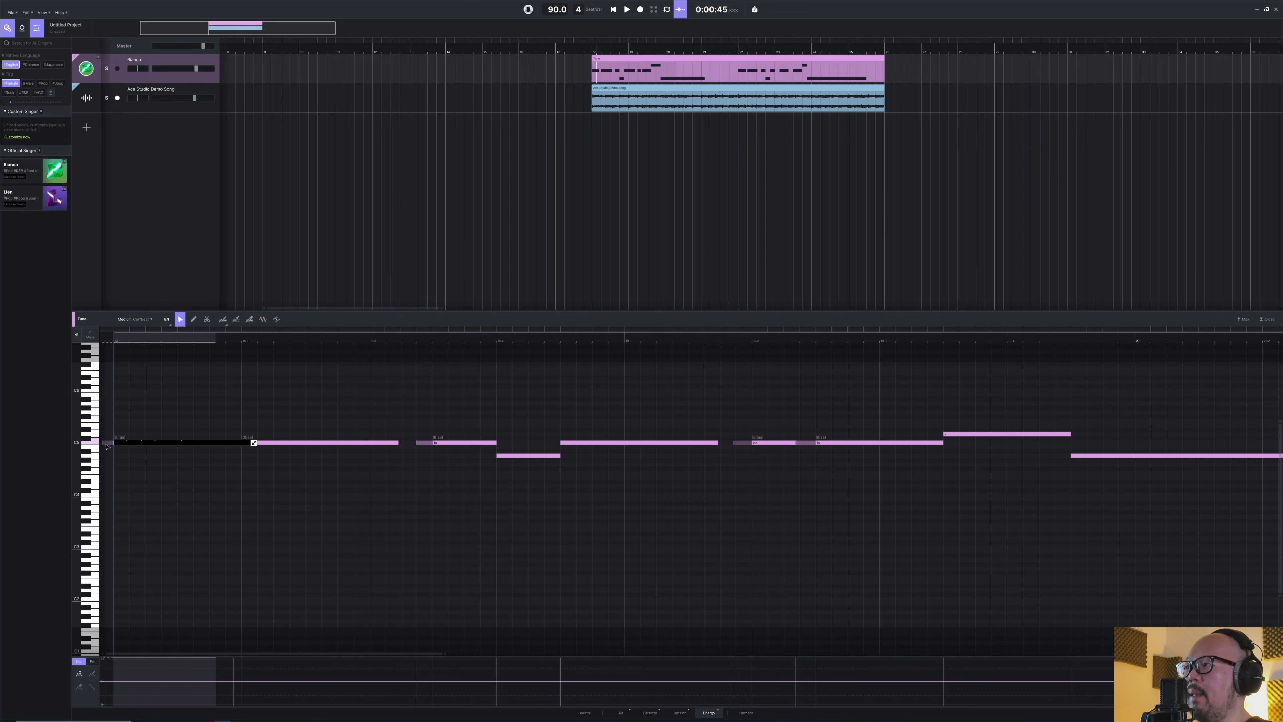
key(Return)
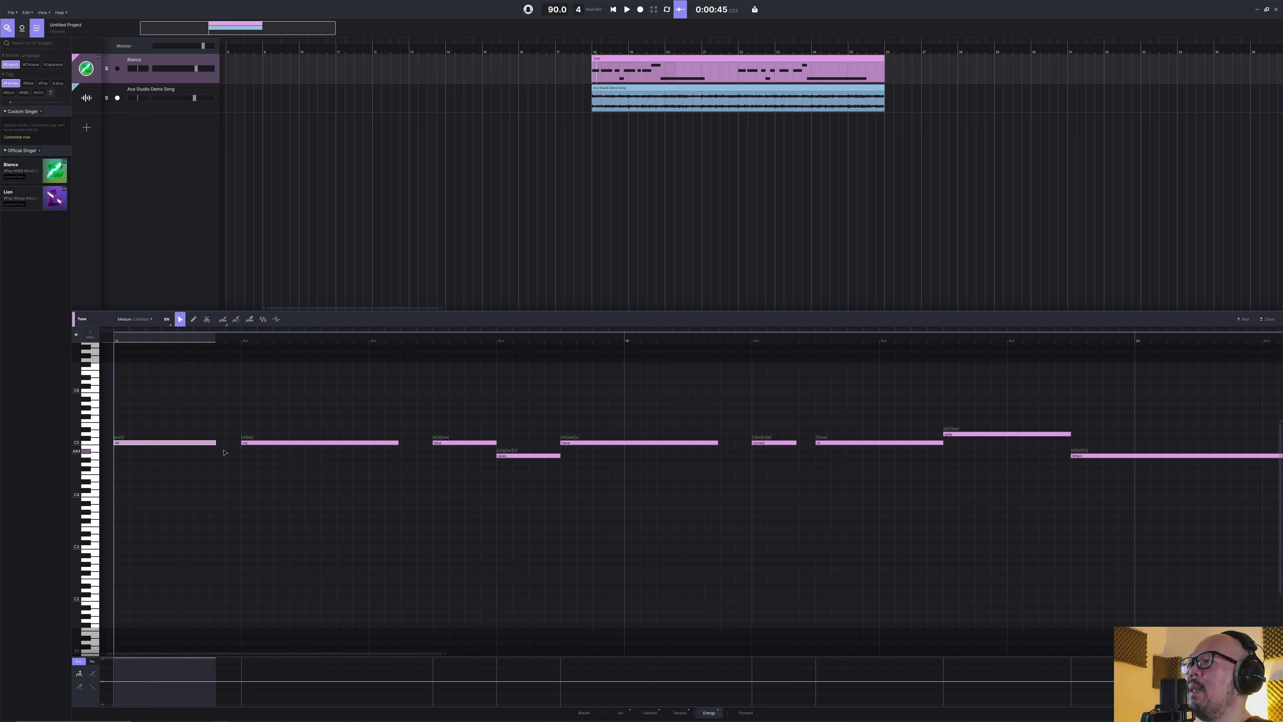
Play the first phrase with its new lyrics, stop the playback and select the phrase's third note
key(space)
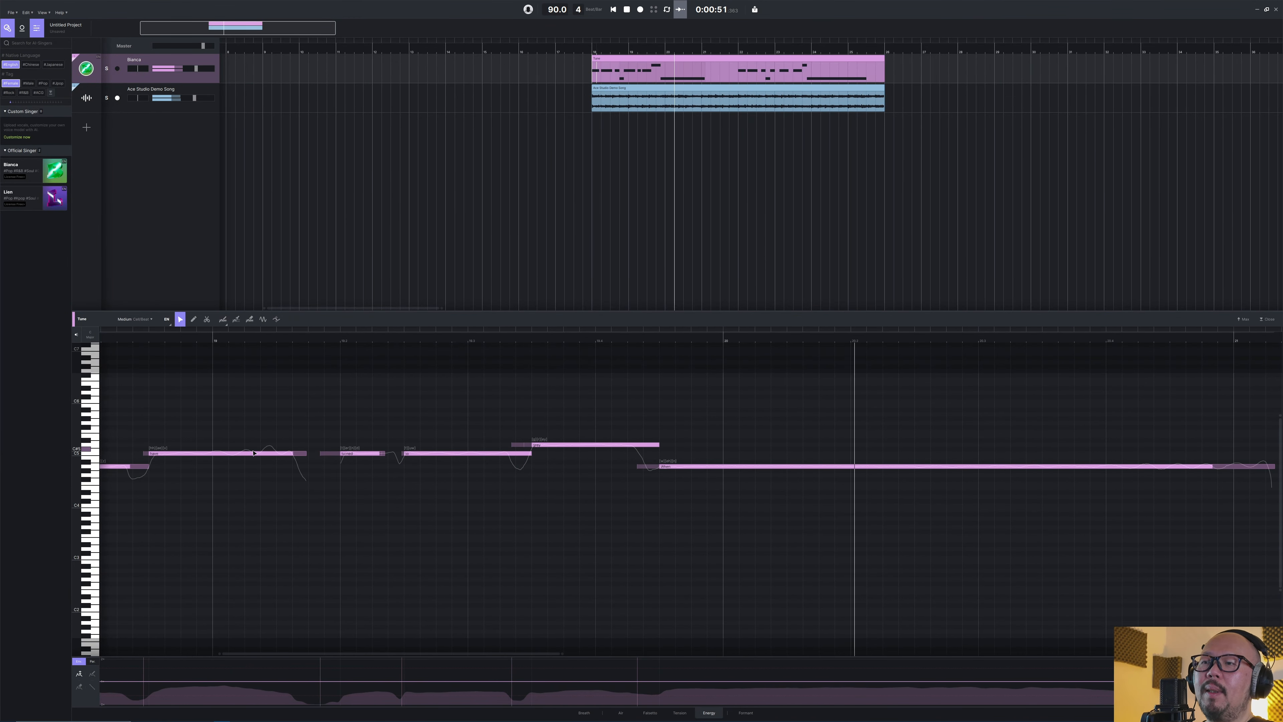
key(space)
scroll(415, 447, left, 8)
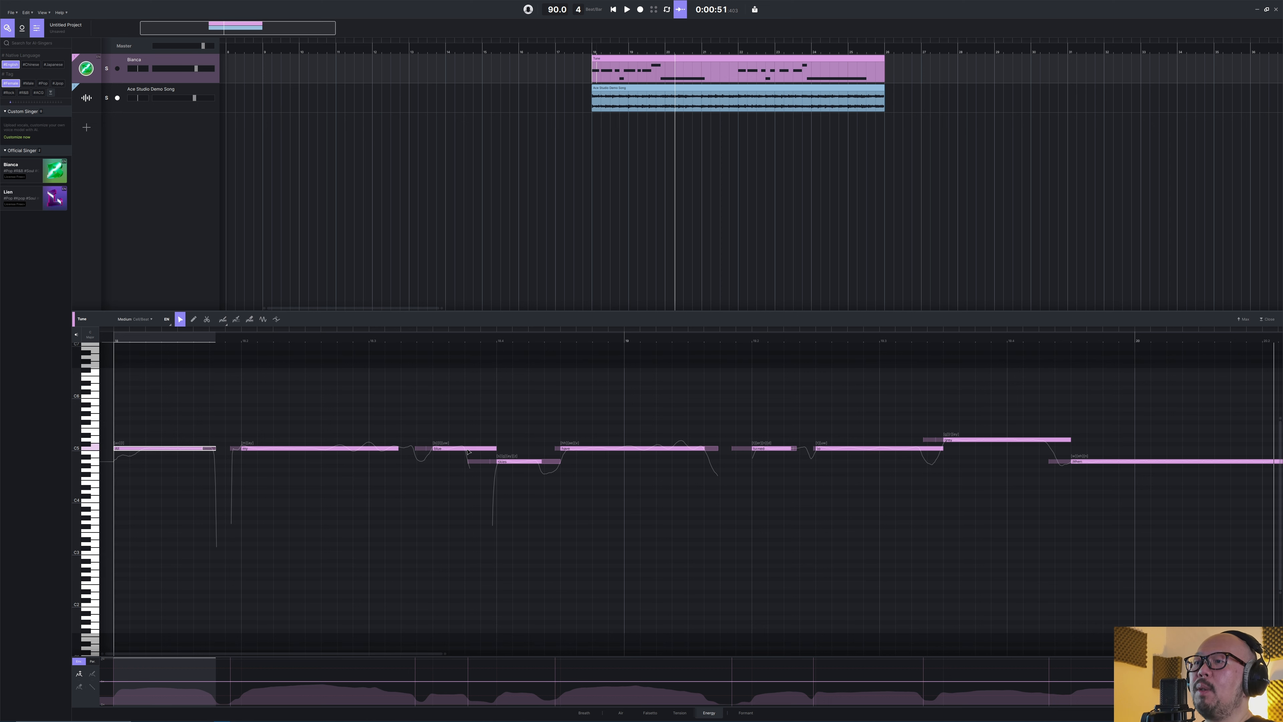
scroll(472, 460, right, 2)
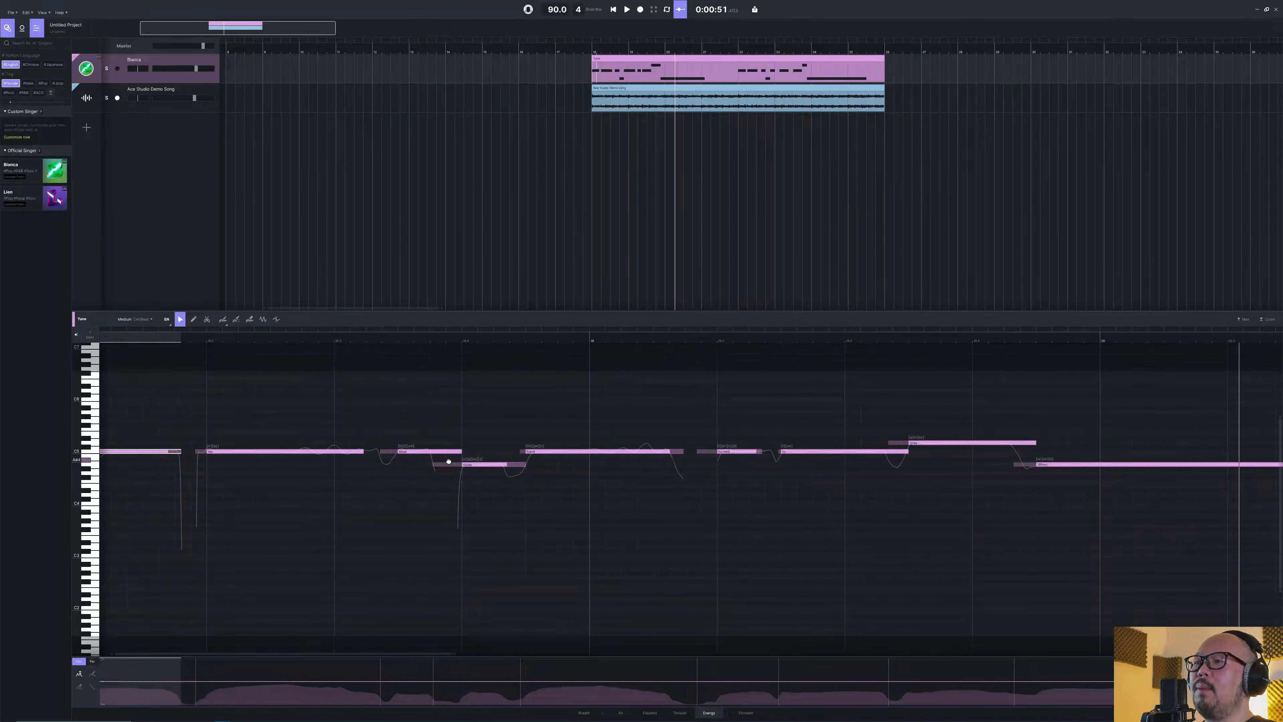
click(408, 451)
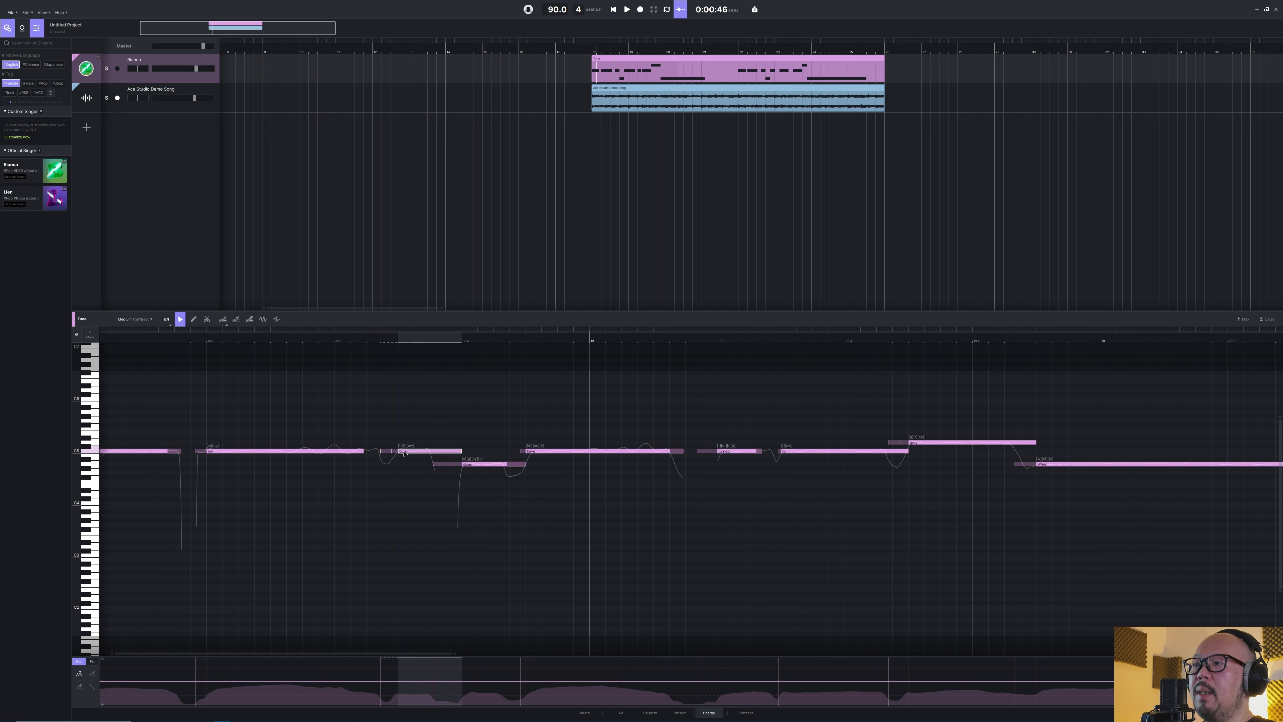
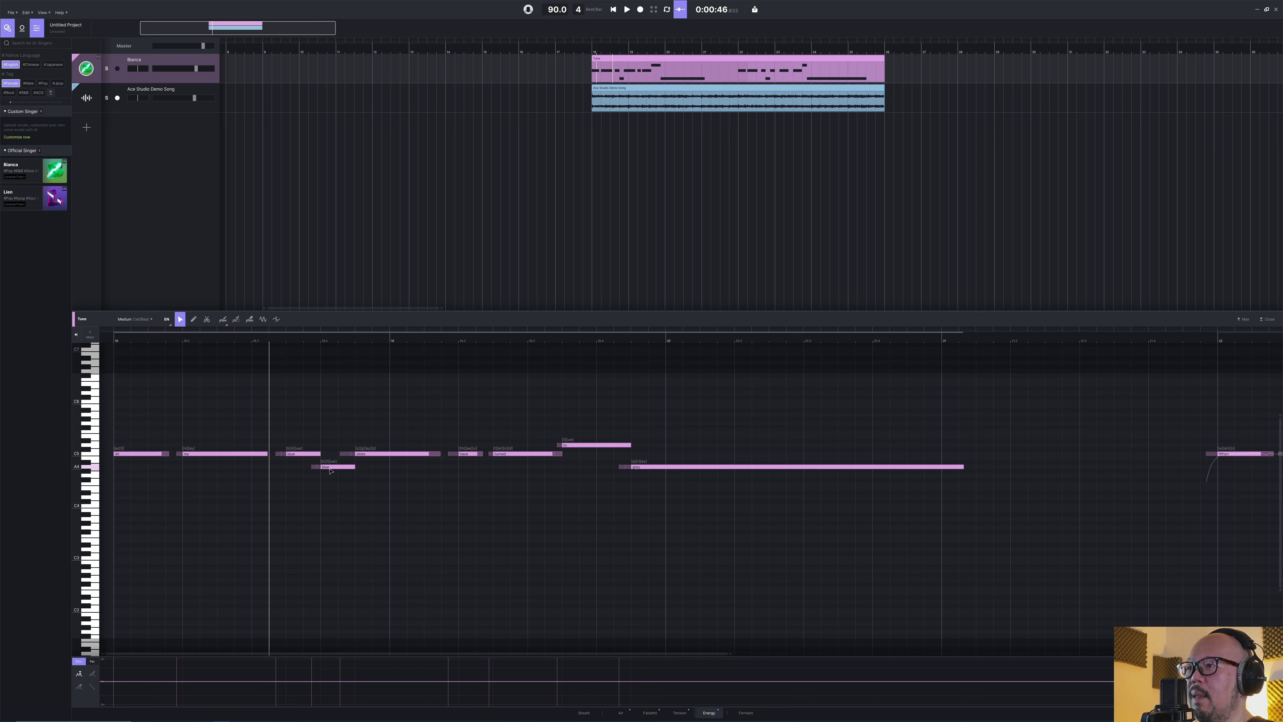
Set the lyric of the first phrase's low fourth note to "ooh"
double_click(330, 468)
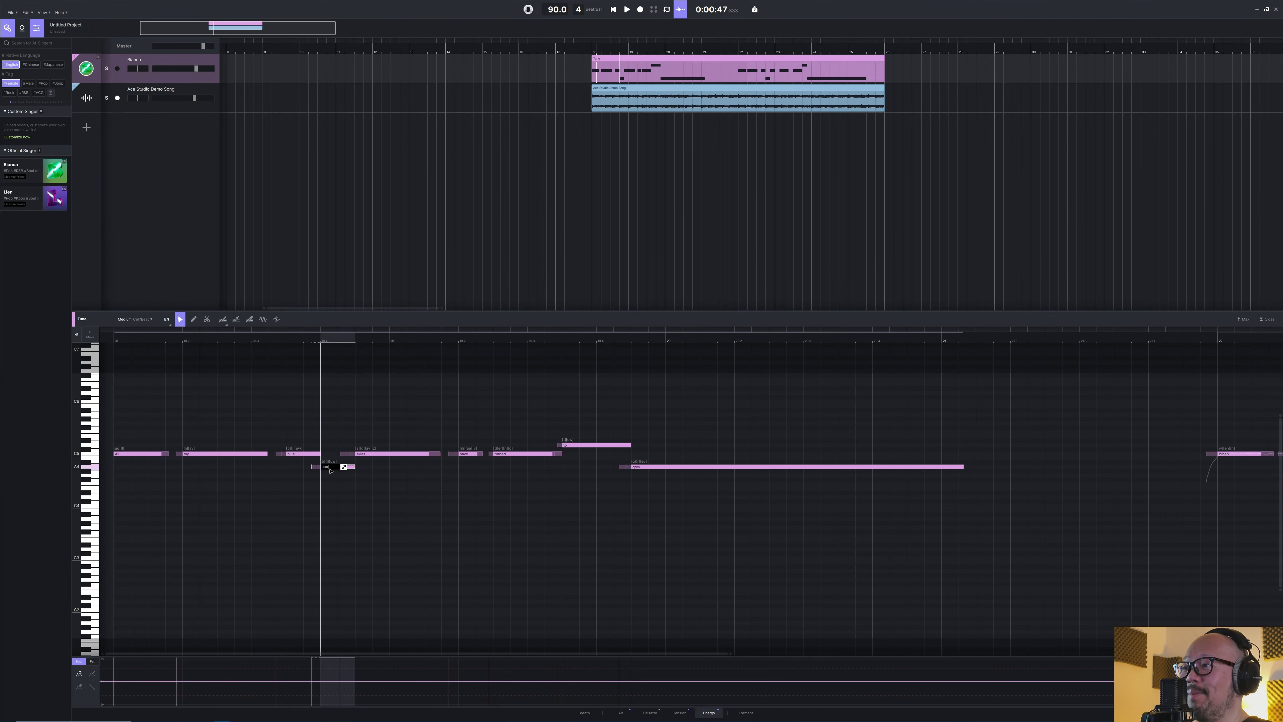
text(ooh)
key(Return)
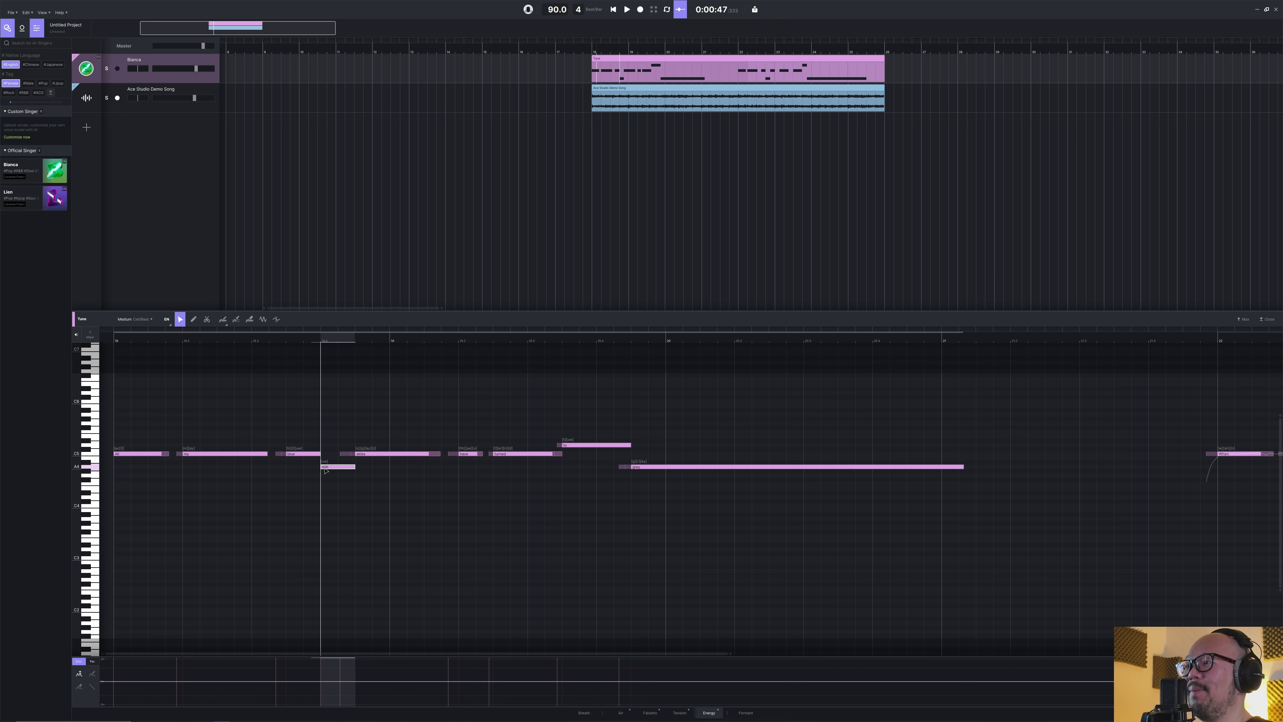
Play both phrases from the first phrase's second note into the second phrase's long final note, and stop
click(183, 431)
key(space)
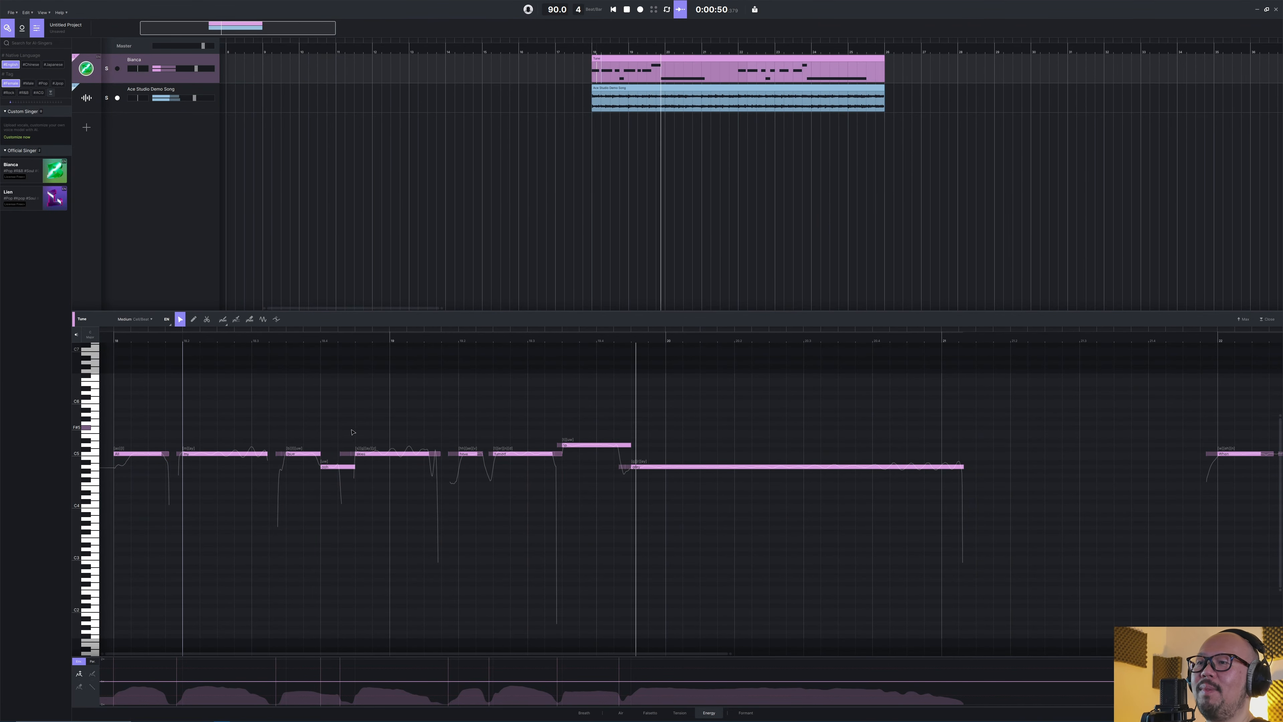
scroll(430, 433, down, 4)
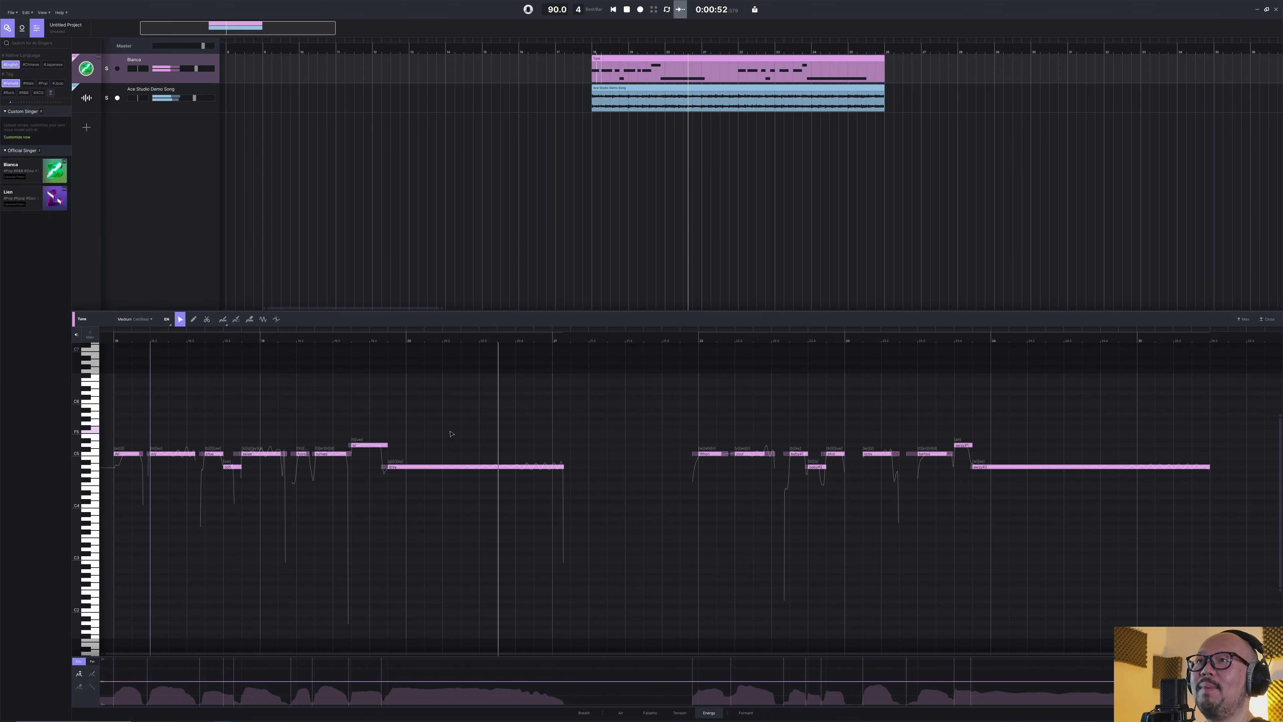
scroll(500, 424, up, 1)
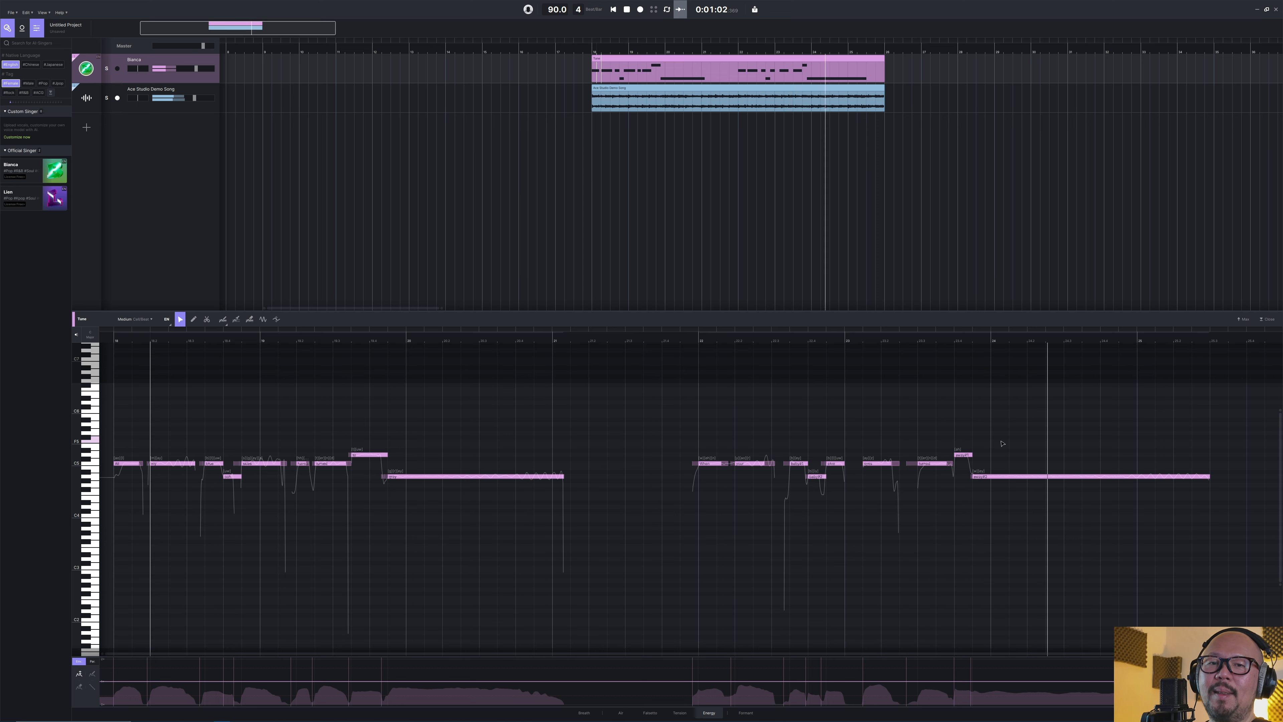
key(space)
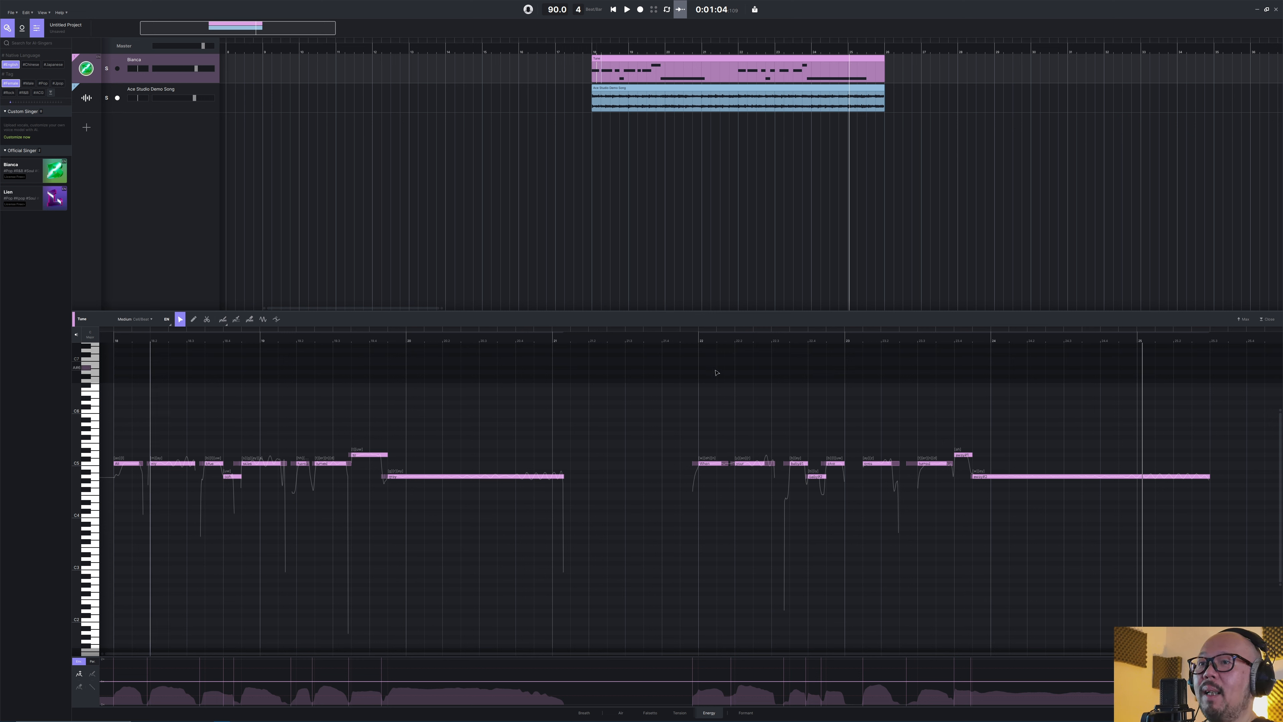
Play the opening of the second phrase and lengthen its fifth note until it meets the following note
click(689, 344)
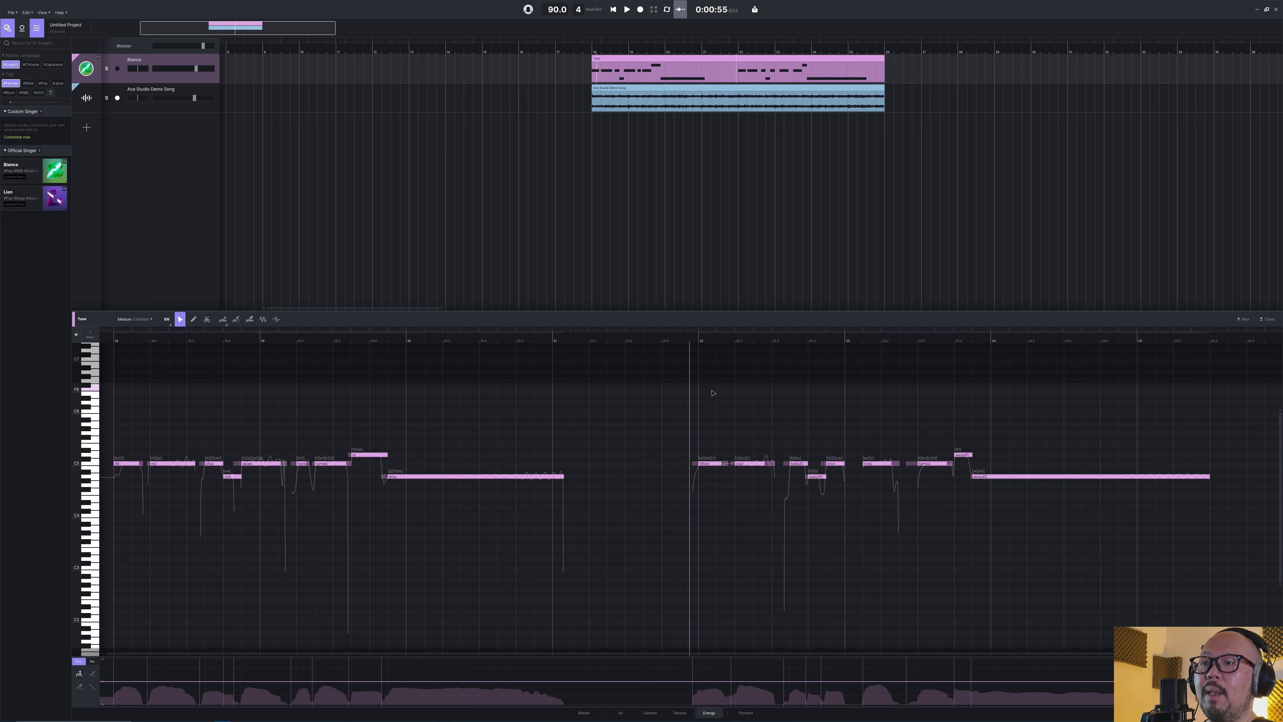
key(space)
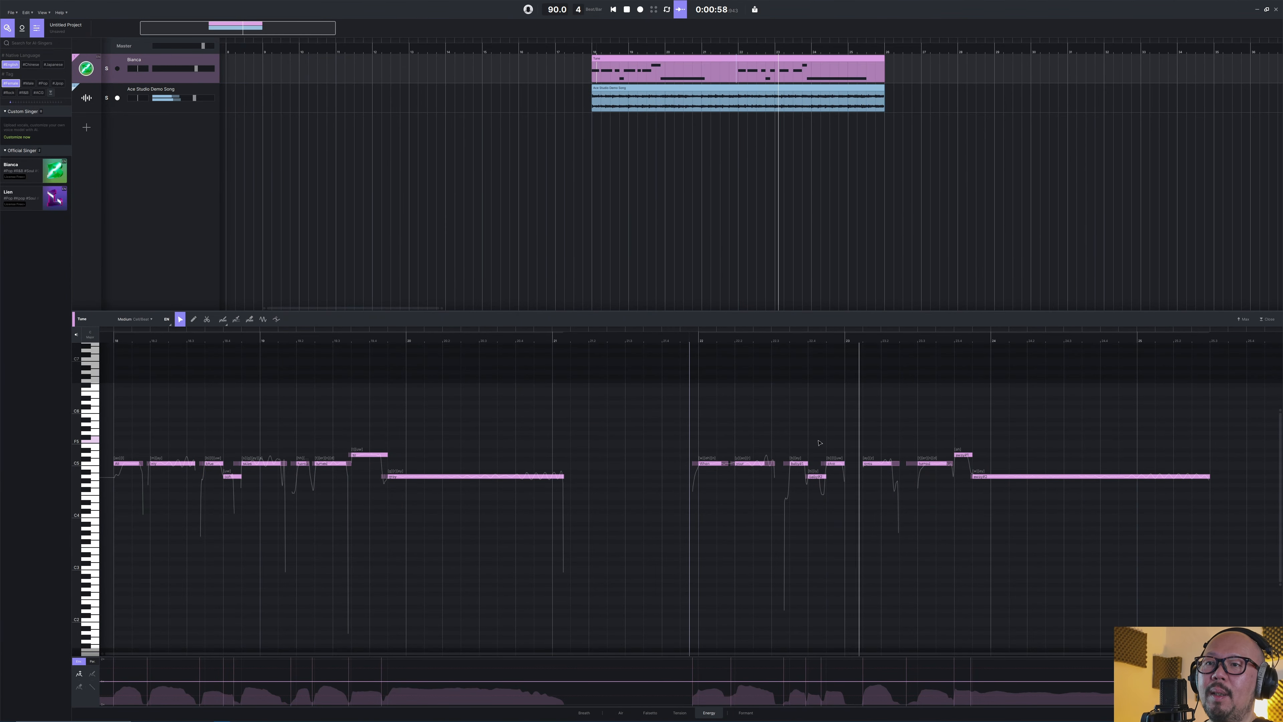
key(space)
click(832, 464)
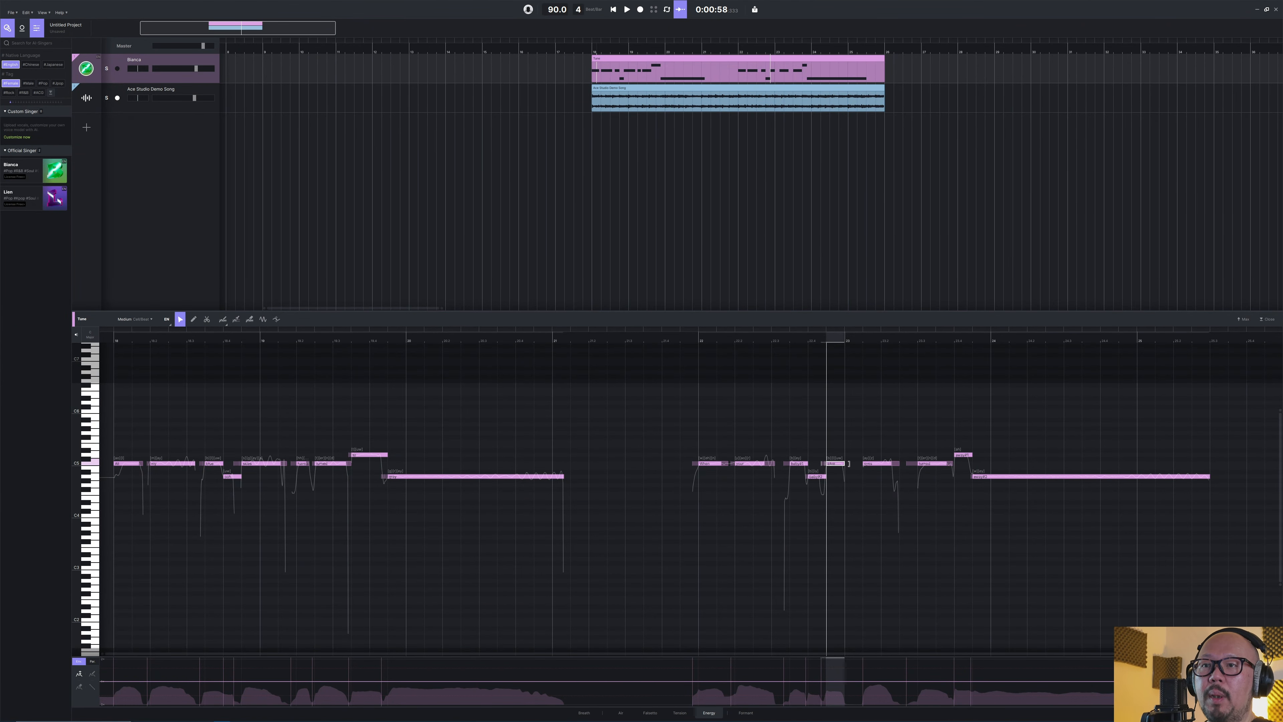
drag(848, 463, 858, 464)
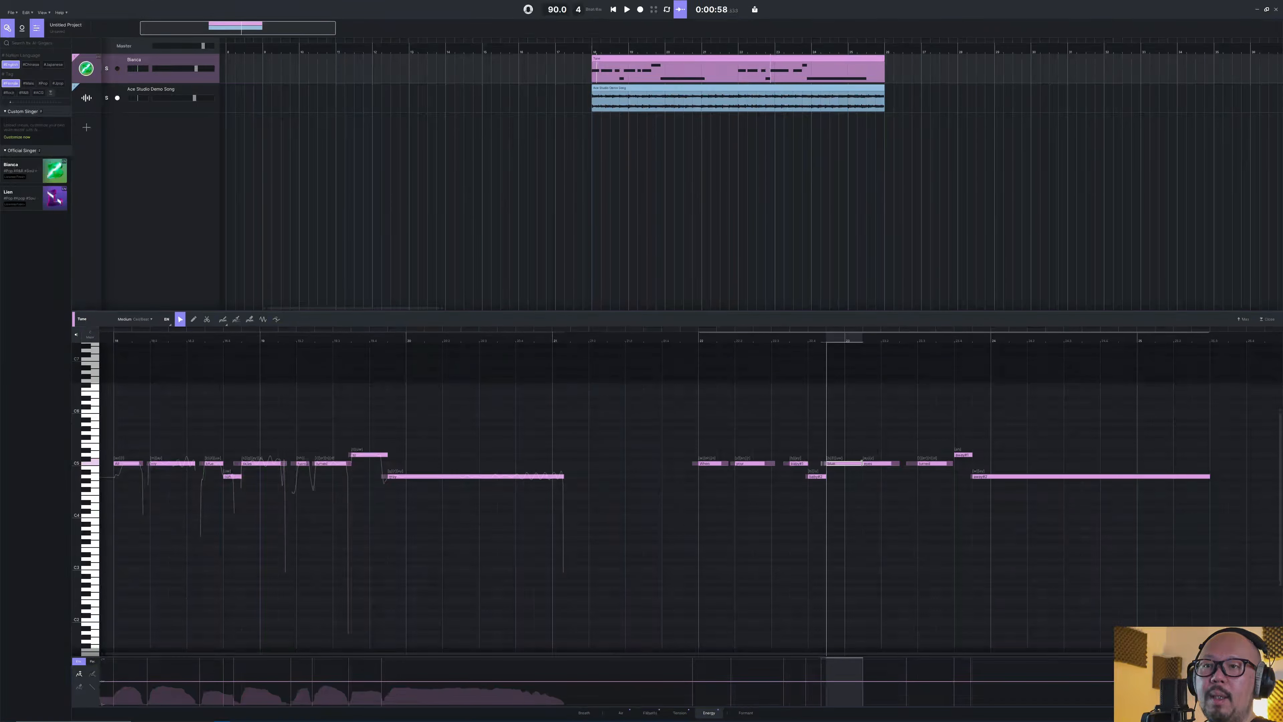
drag(862, 463, 847, 465)
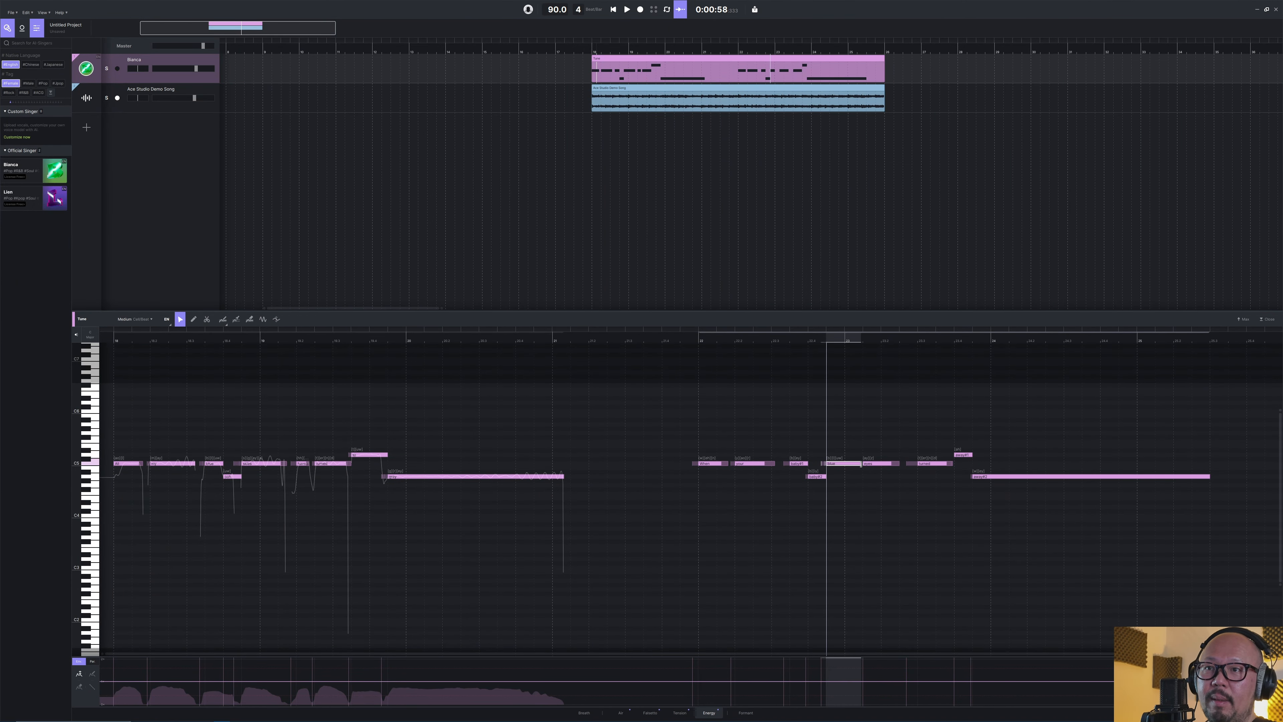
Replay the second phrase from its first note and lengthen its sixth note toward the seventh note
click(706, 462)
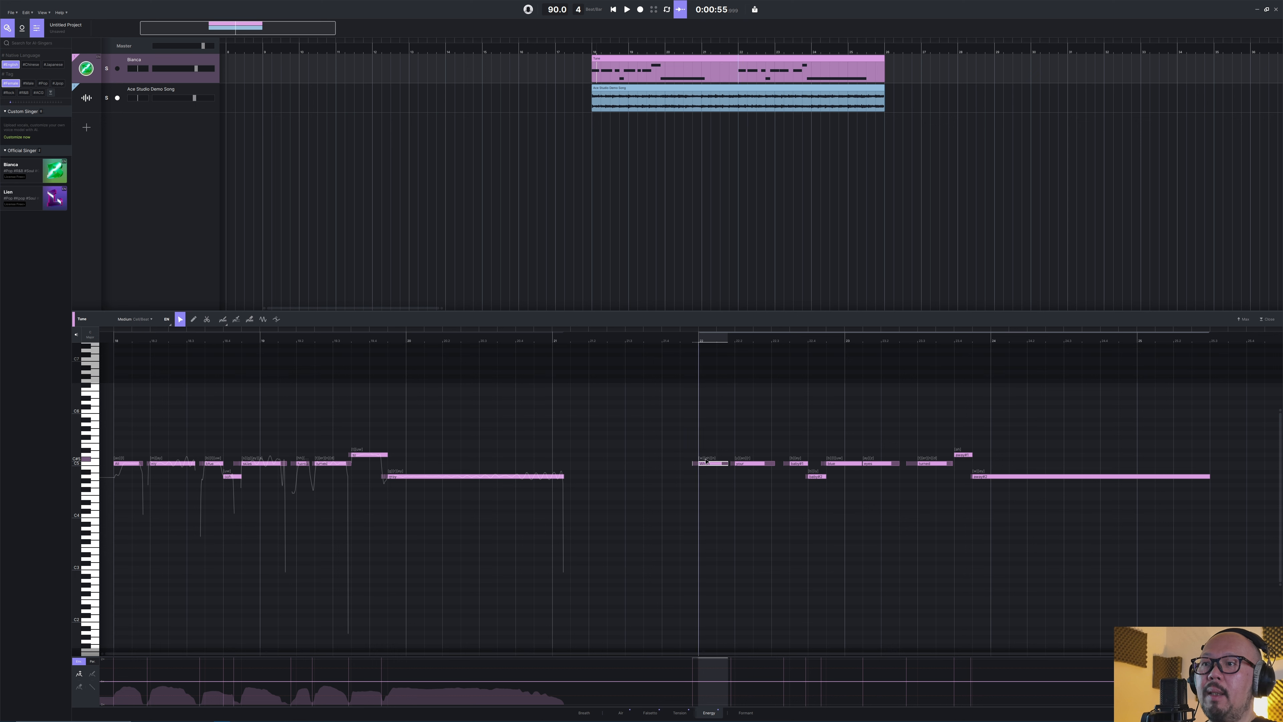
key(space)
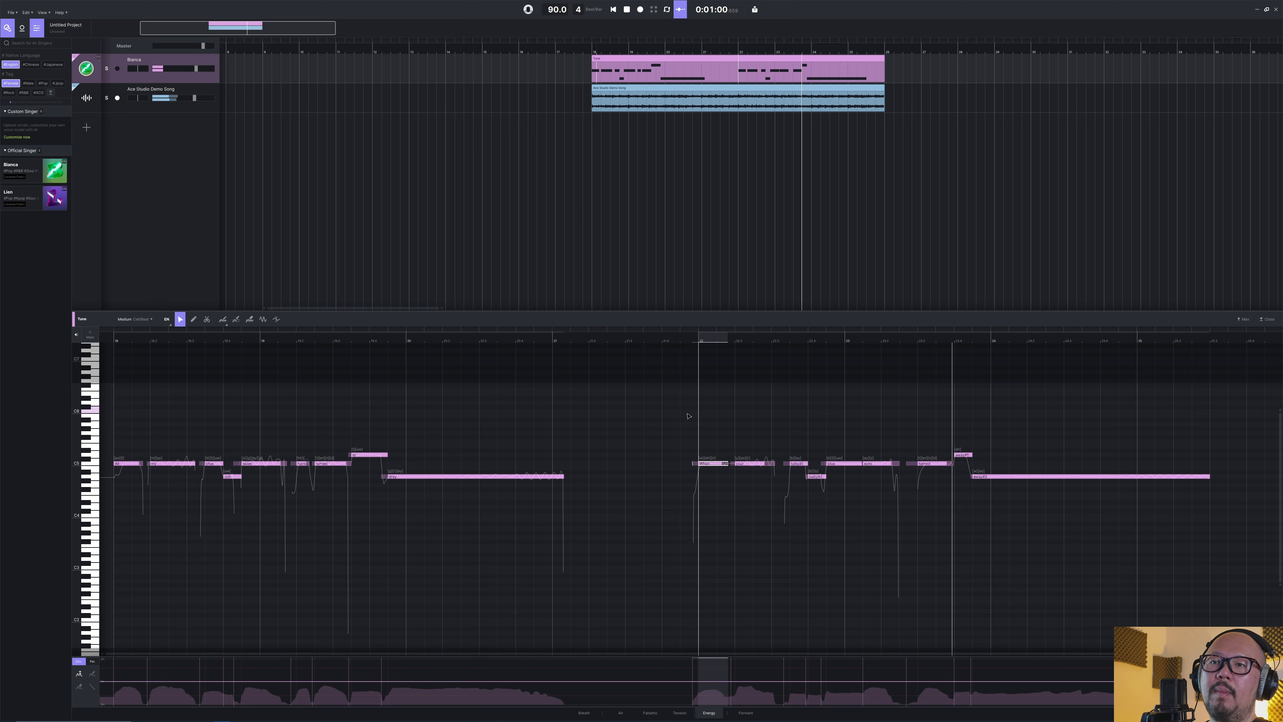
key(space)
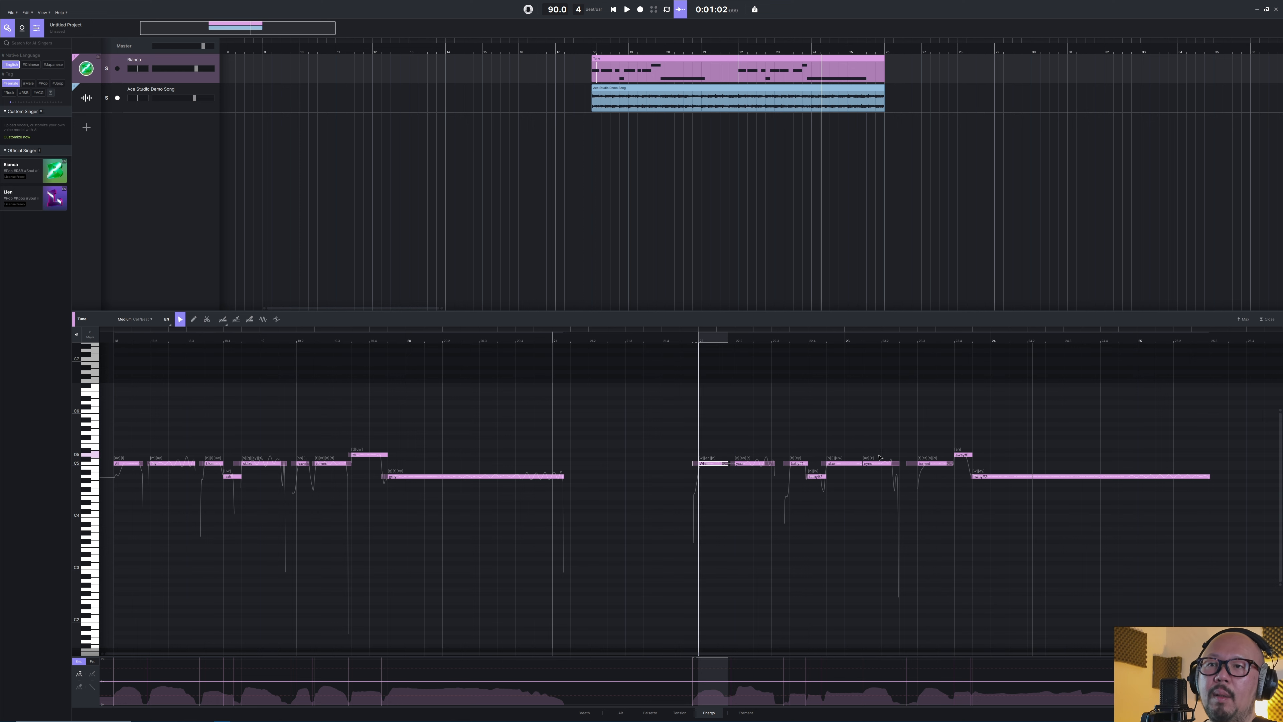
click(896, 464)
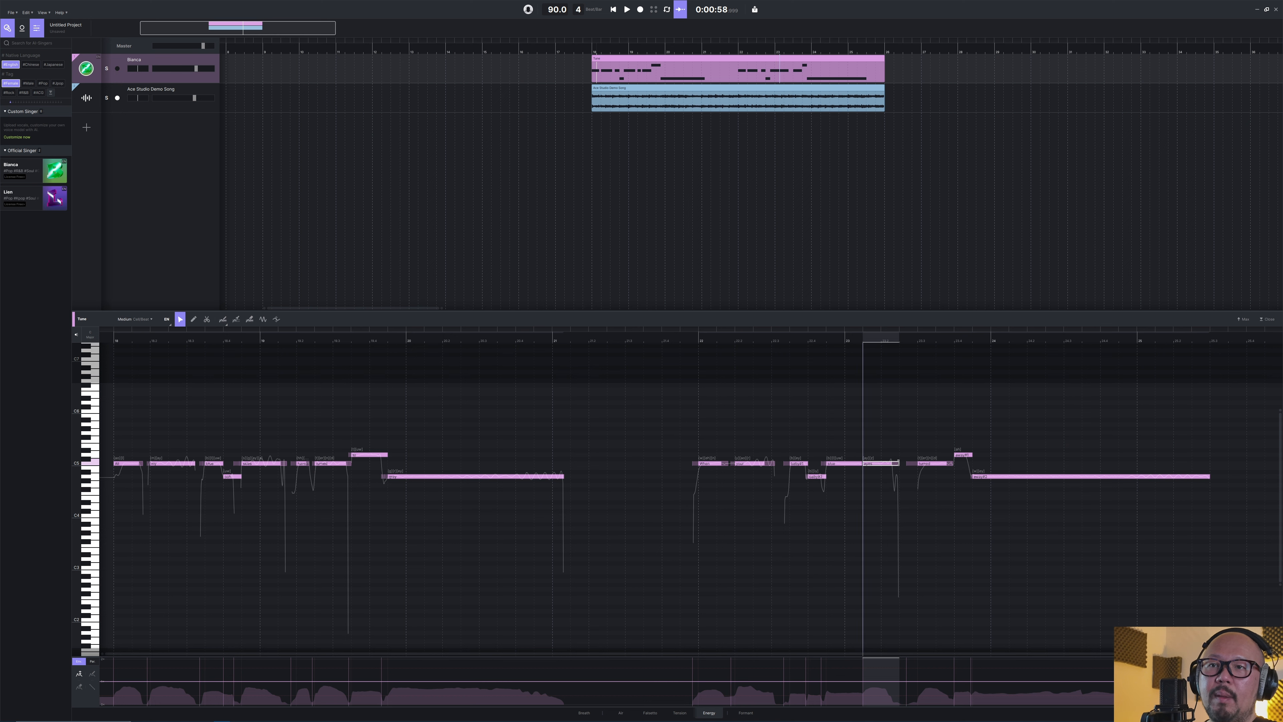
drag(908, 463, 908, 463)
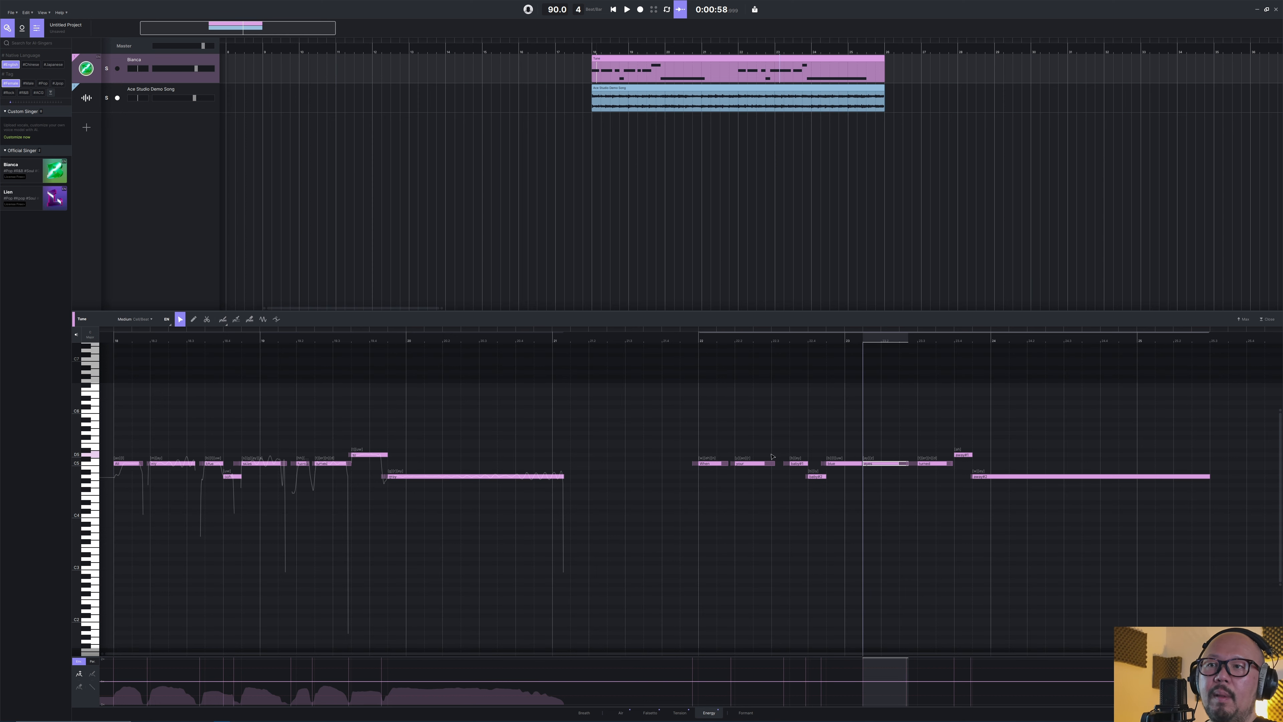
Play the second phrase from its start, and play its long final note once more on its own
click(701, 457)
key(space)
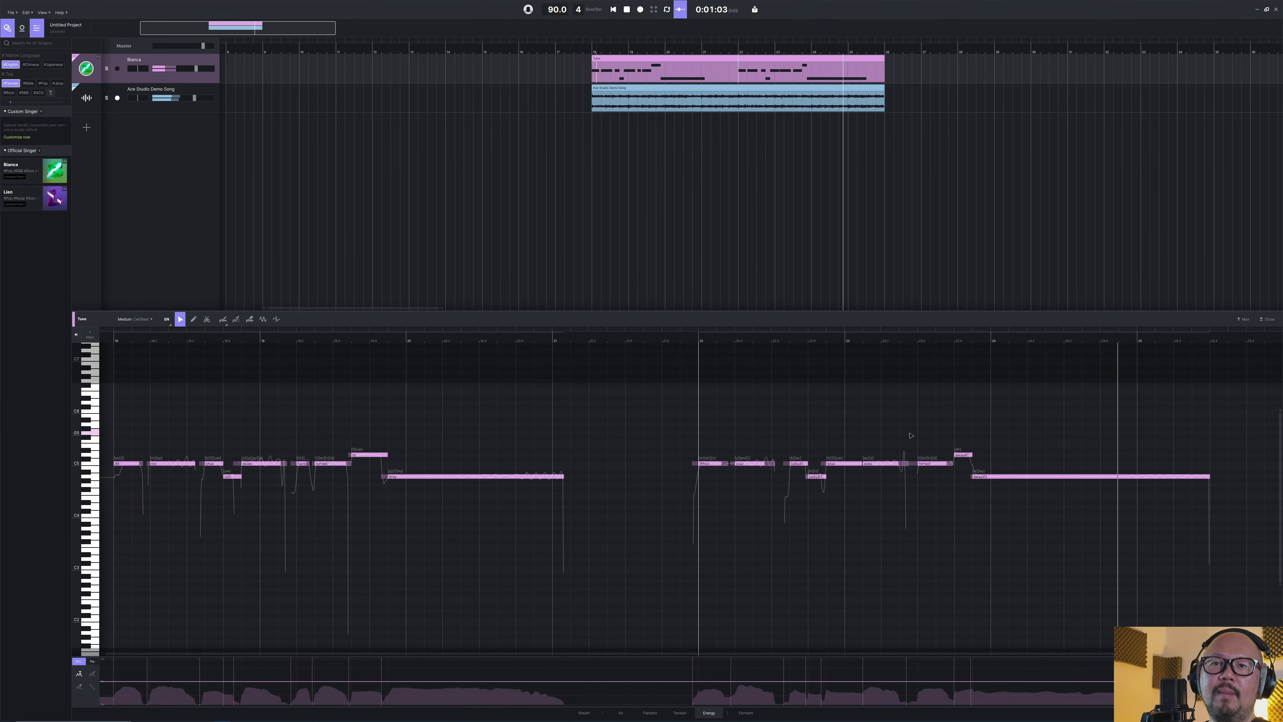
scroll(587, 452, up, 1)
key(space)
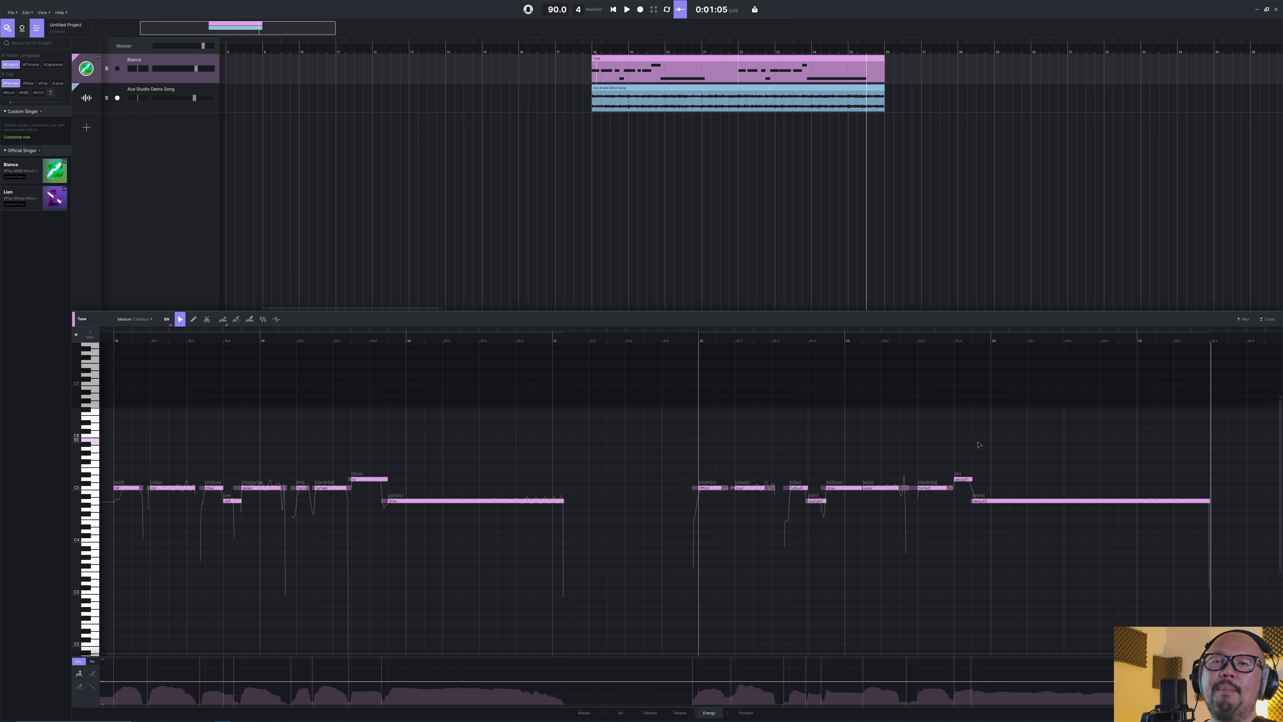
click(1015, 500)
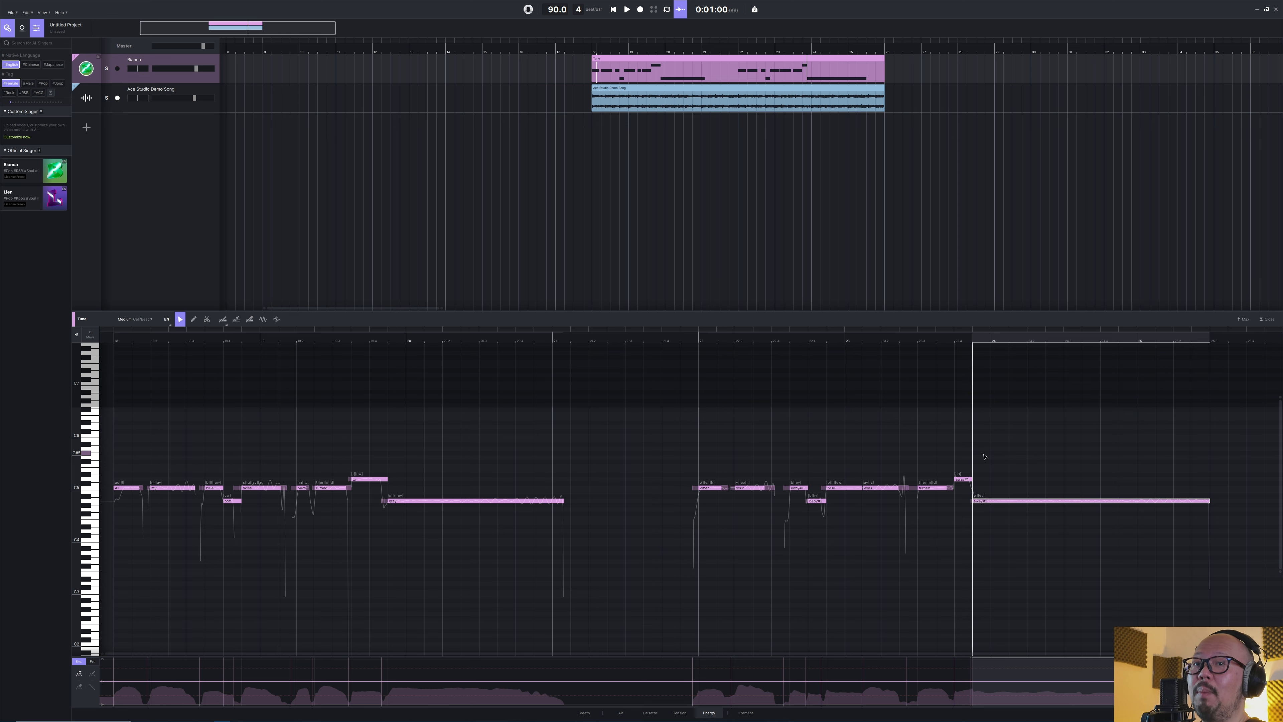
key(space)
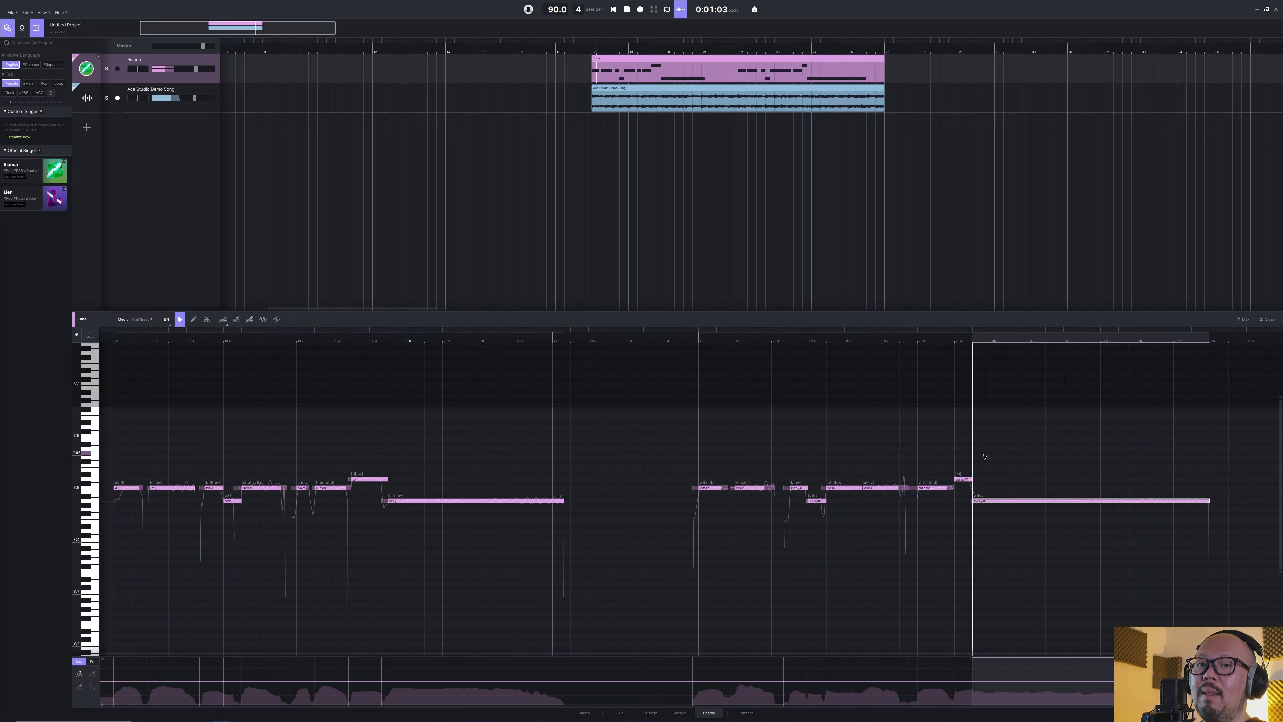
key(space)
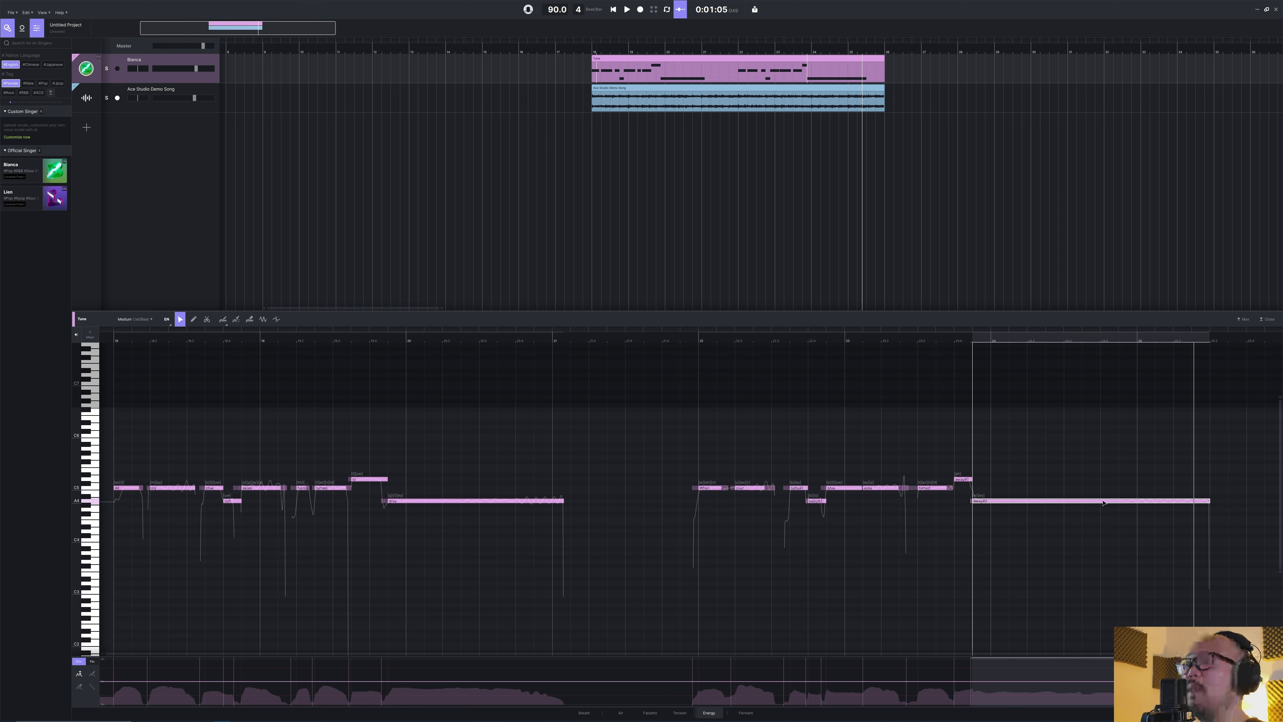
Extend the vibrato on the second phrase's long final note toward the note's start and play the whole phrase
click(262, 318)
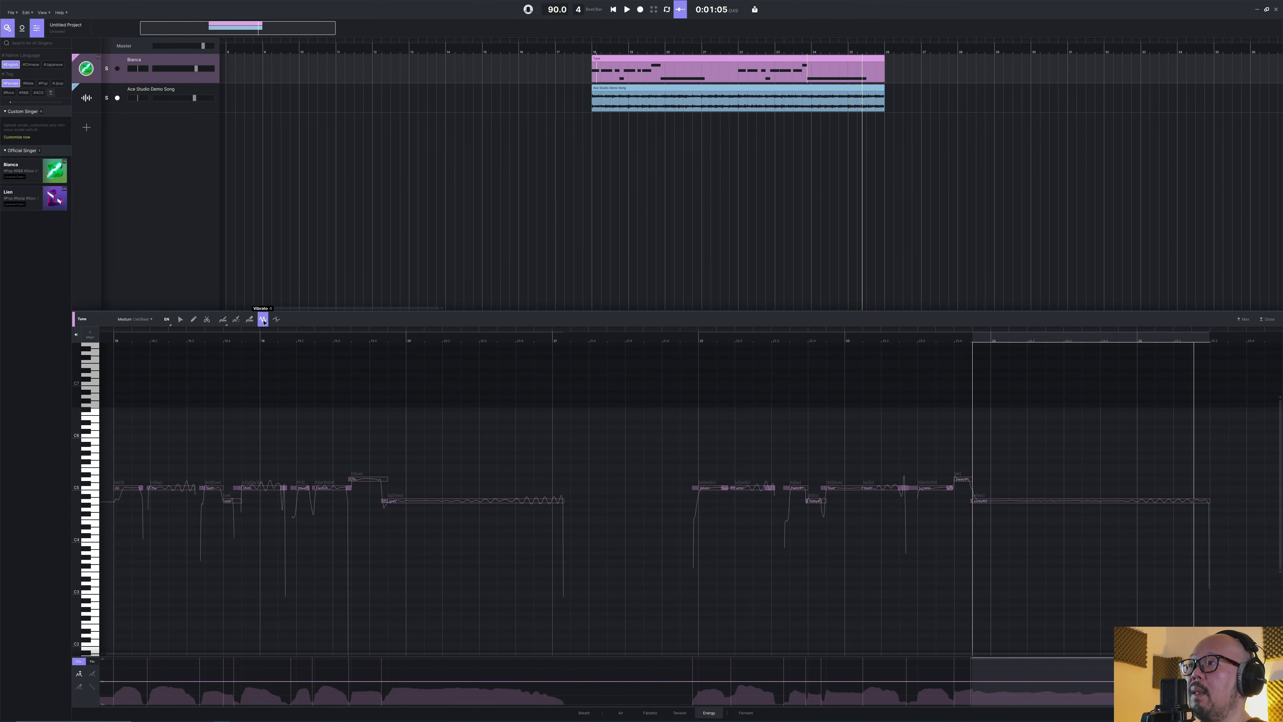
click(1139, 500)
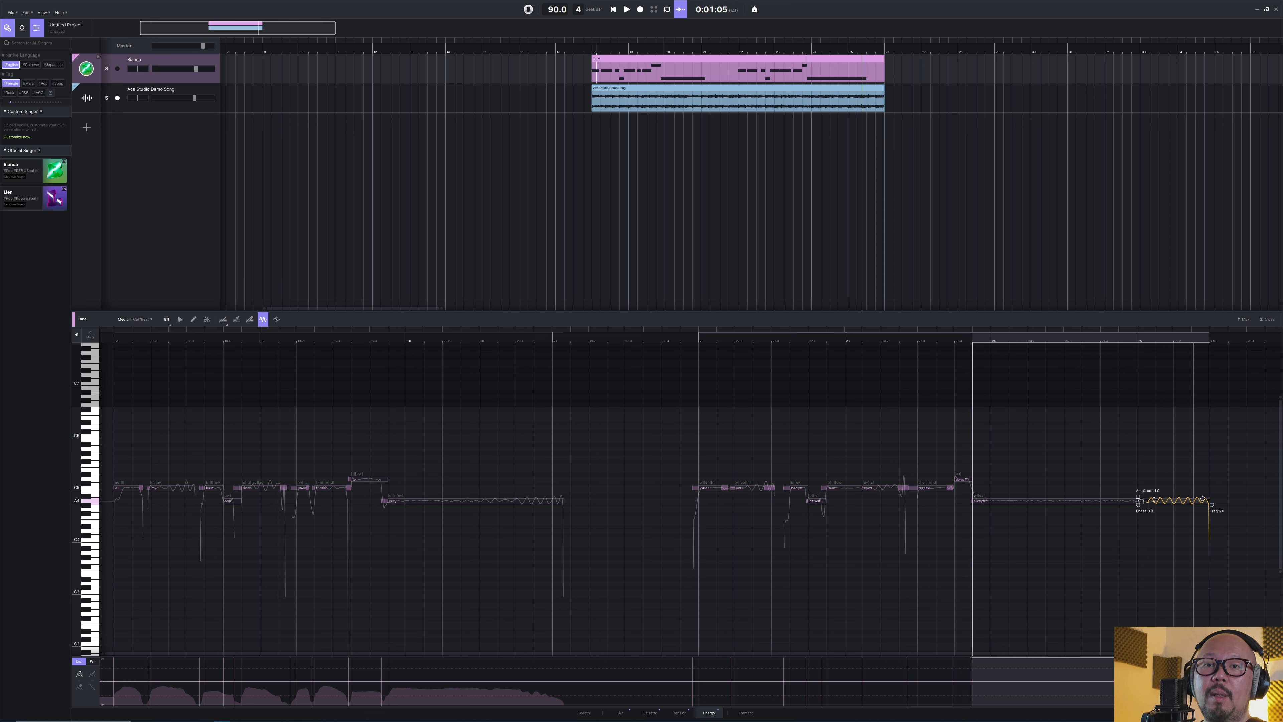
drag(1141, 501, 1034, 504)
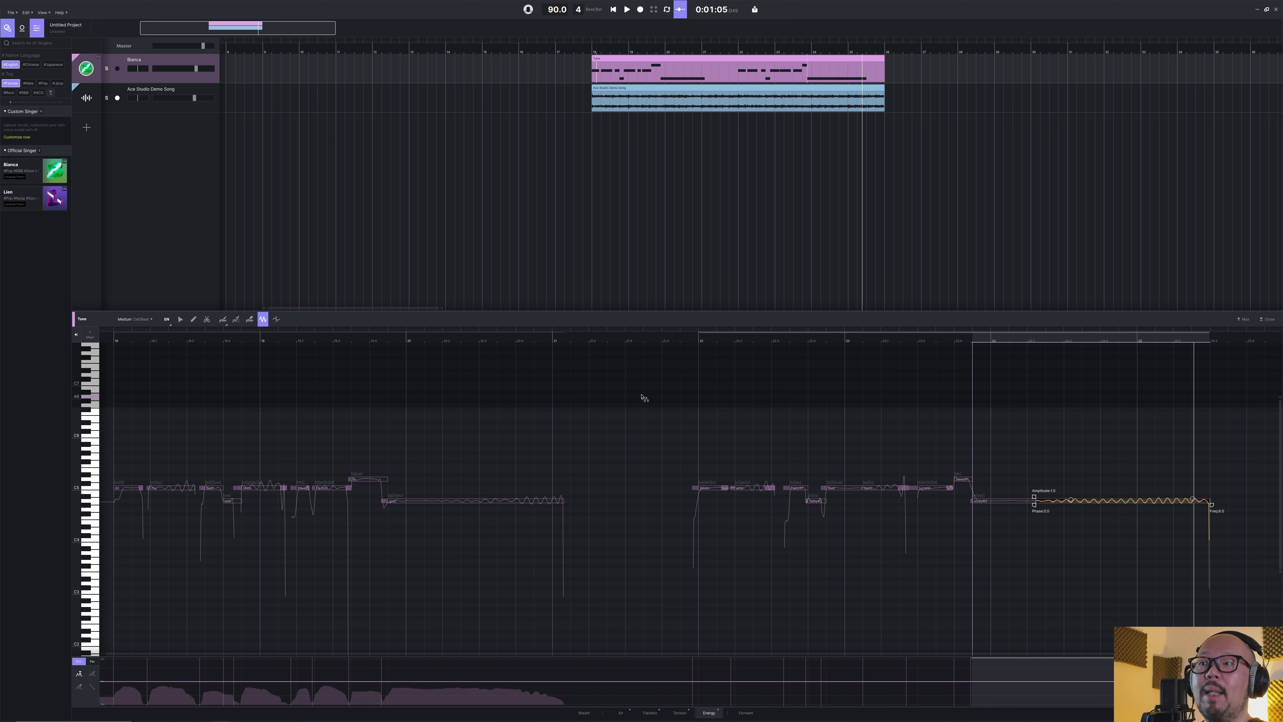
click(691, 342)
key(space)
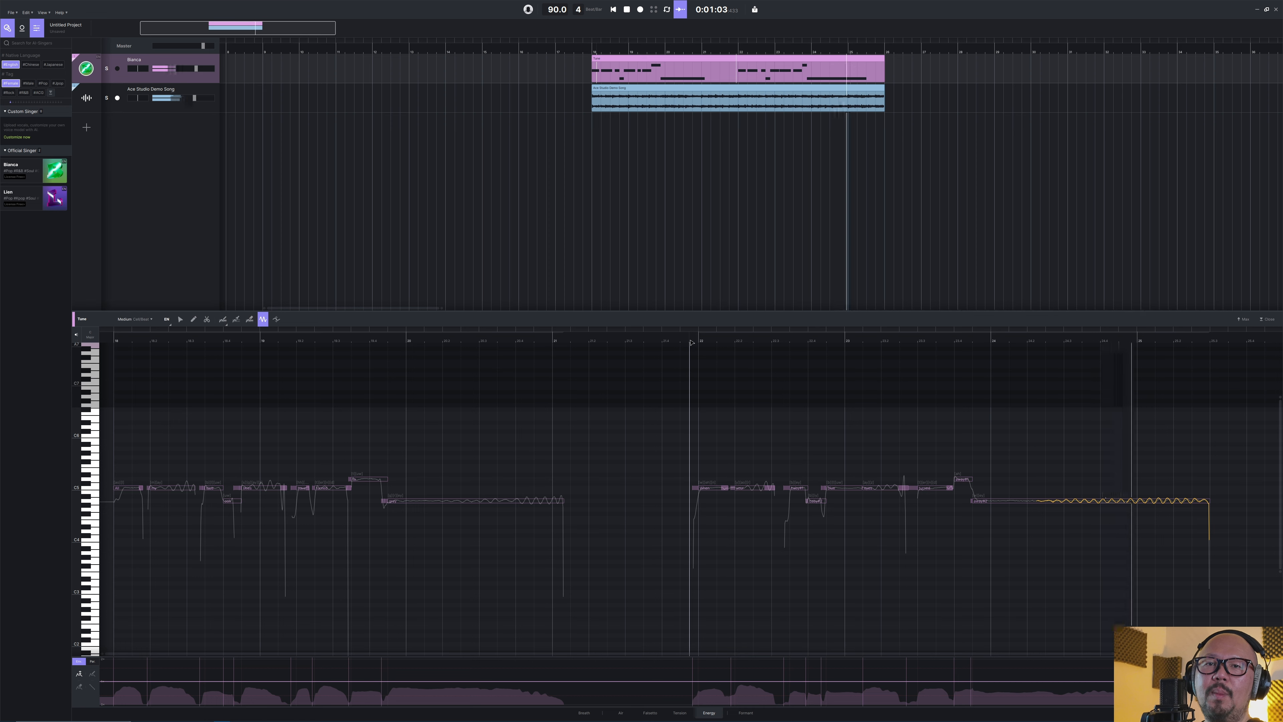
key(space)
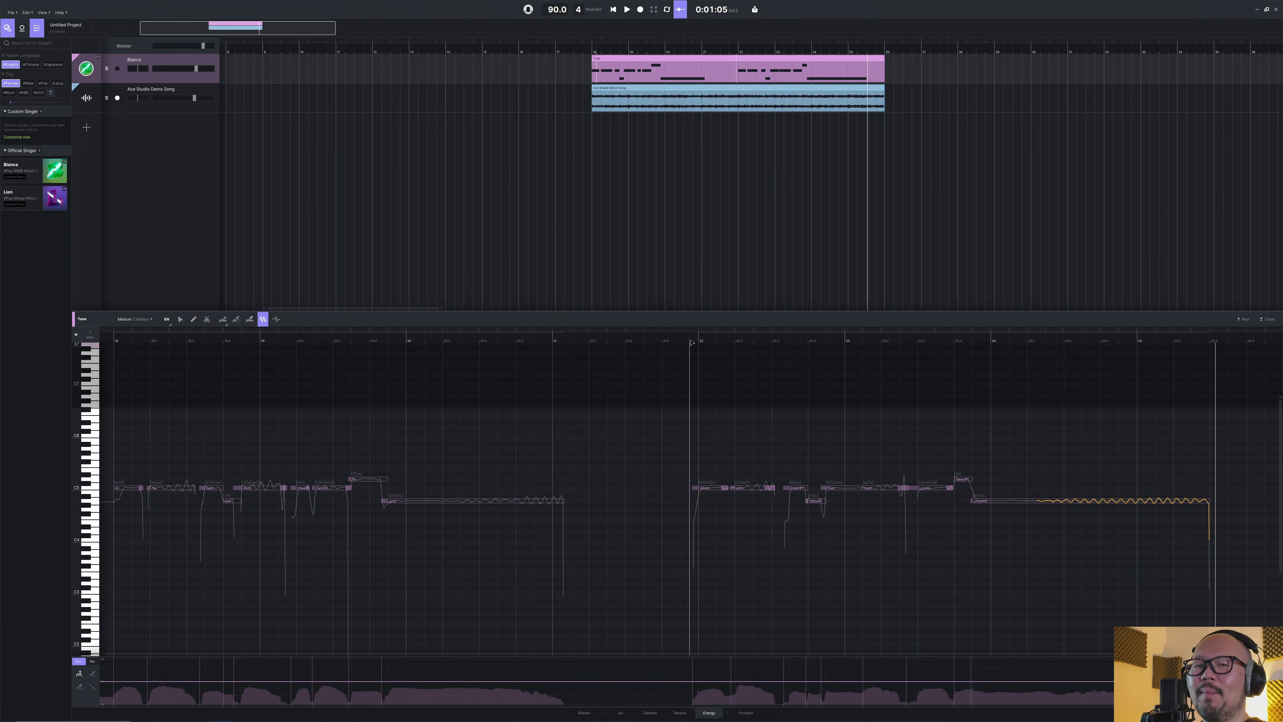
Slow the vibrato frequency on the second phrase's long final note, play it, and raise the frequency partway again
mouse_move(1072, 502)
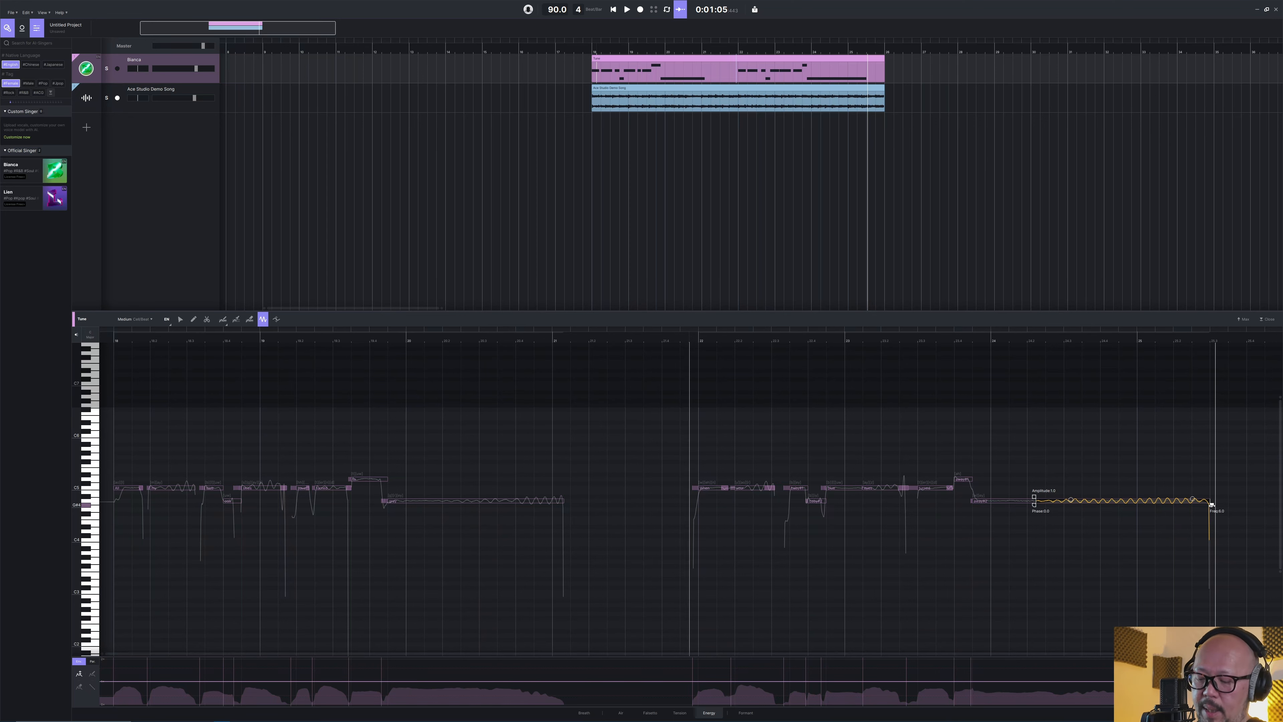
drag(1211, 504, 1269, 502)
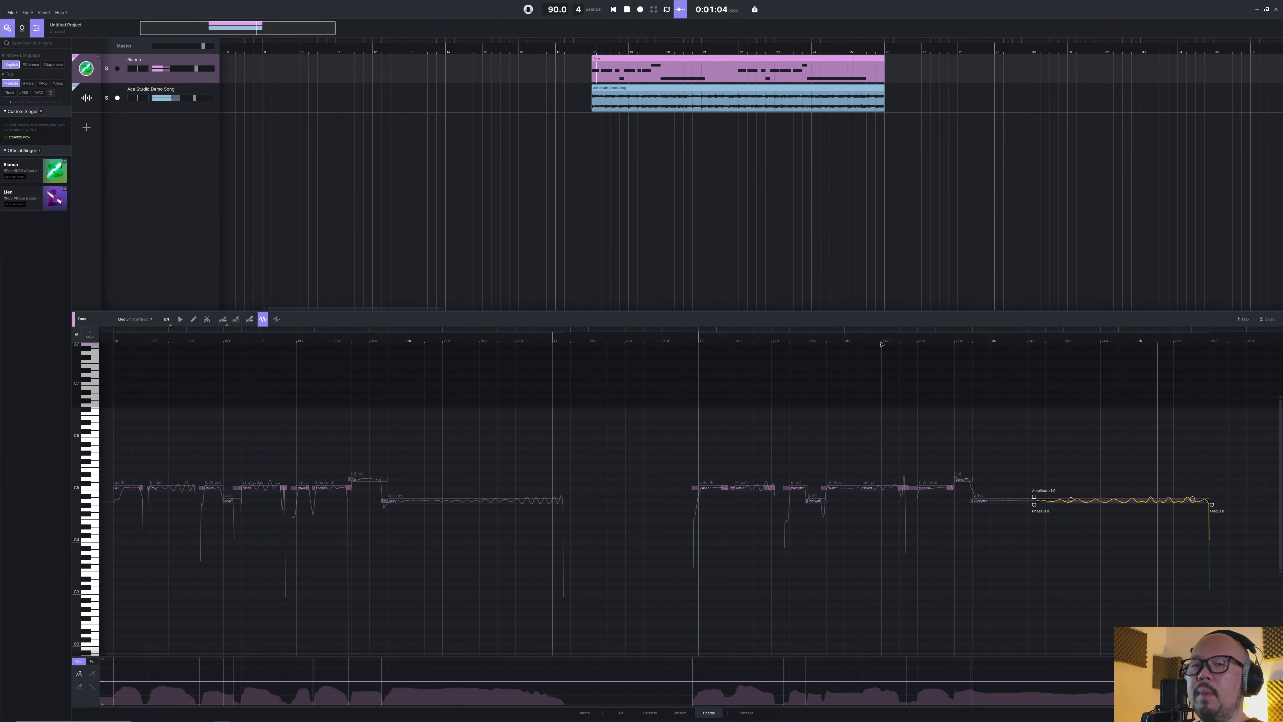
key(space)
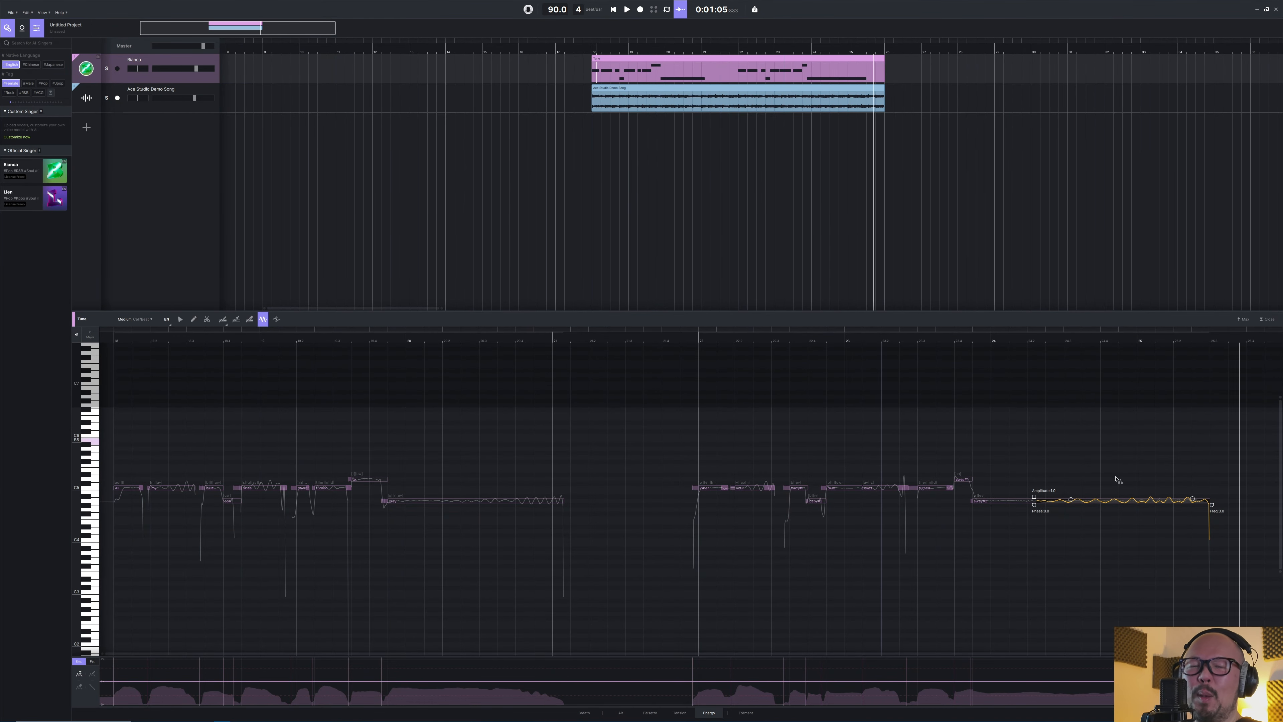
drag(1211, 505, 1139, 509)
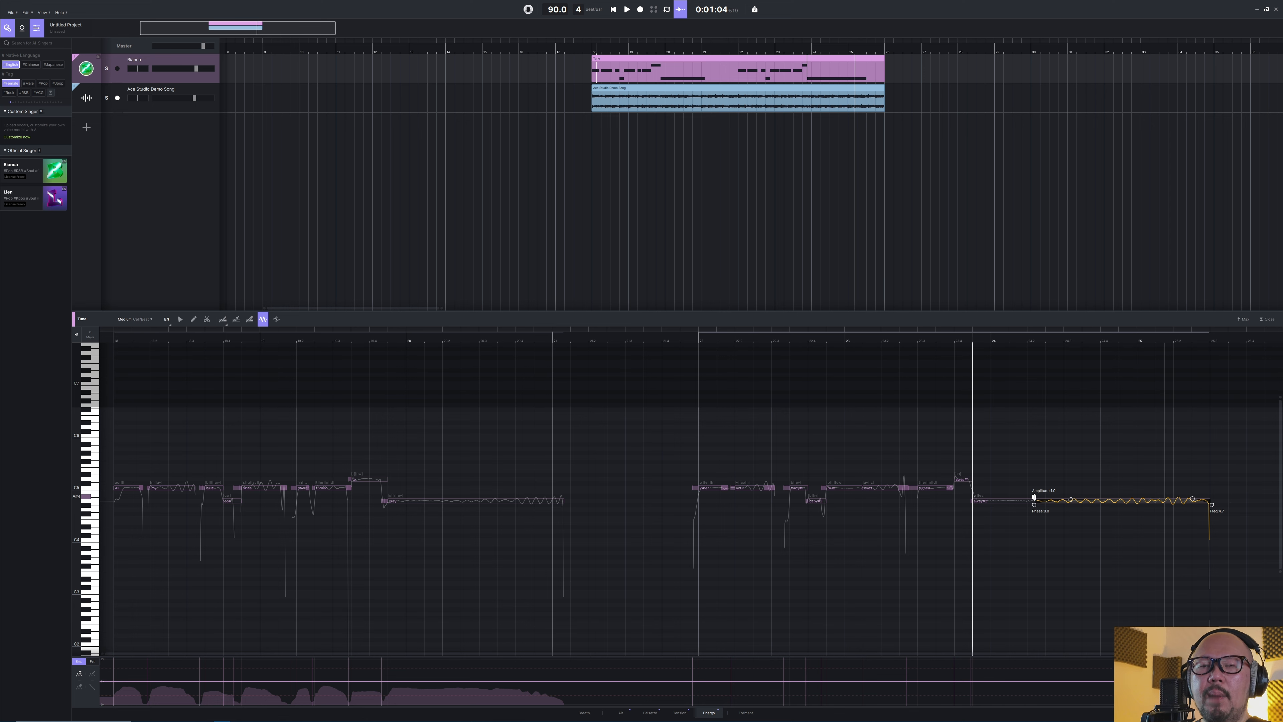
Try a stronger vibrato amplitude on the second phrase's long final note and play the note
drag(1033, 496, 1031, 484)
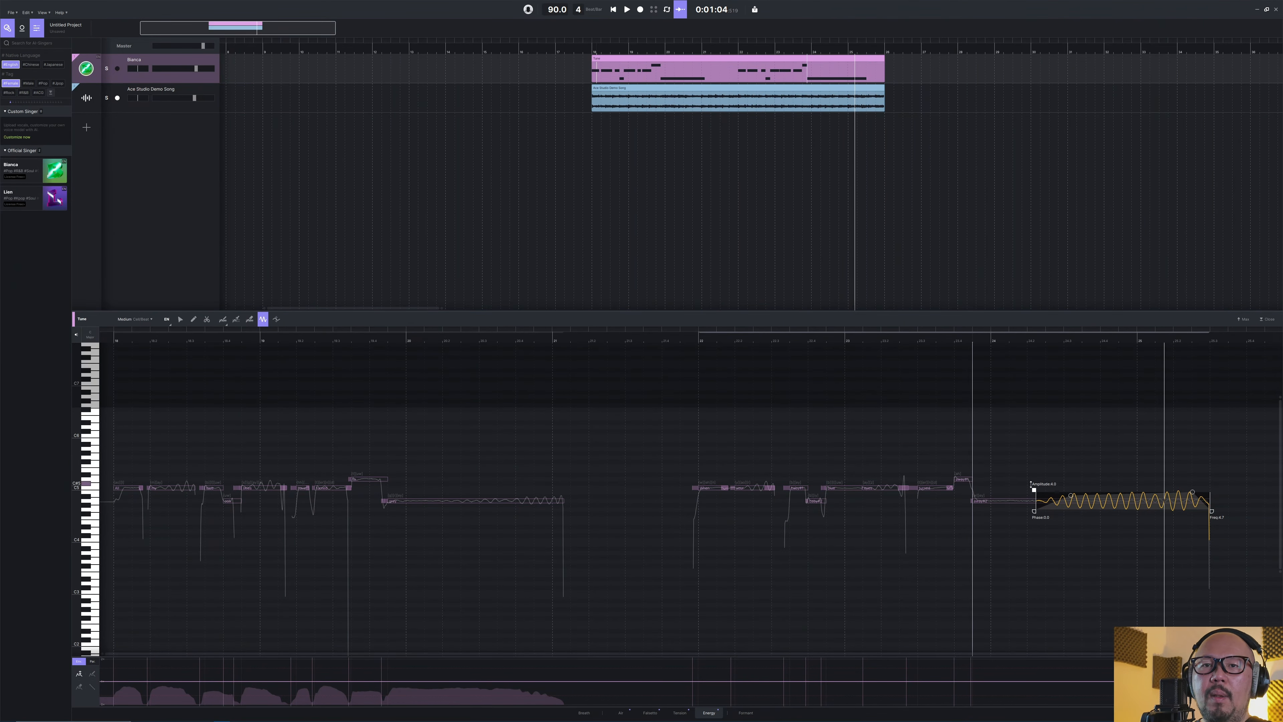
click(980, 429)
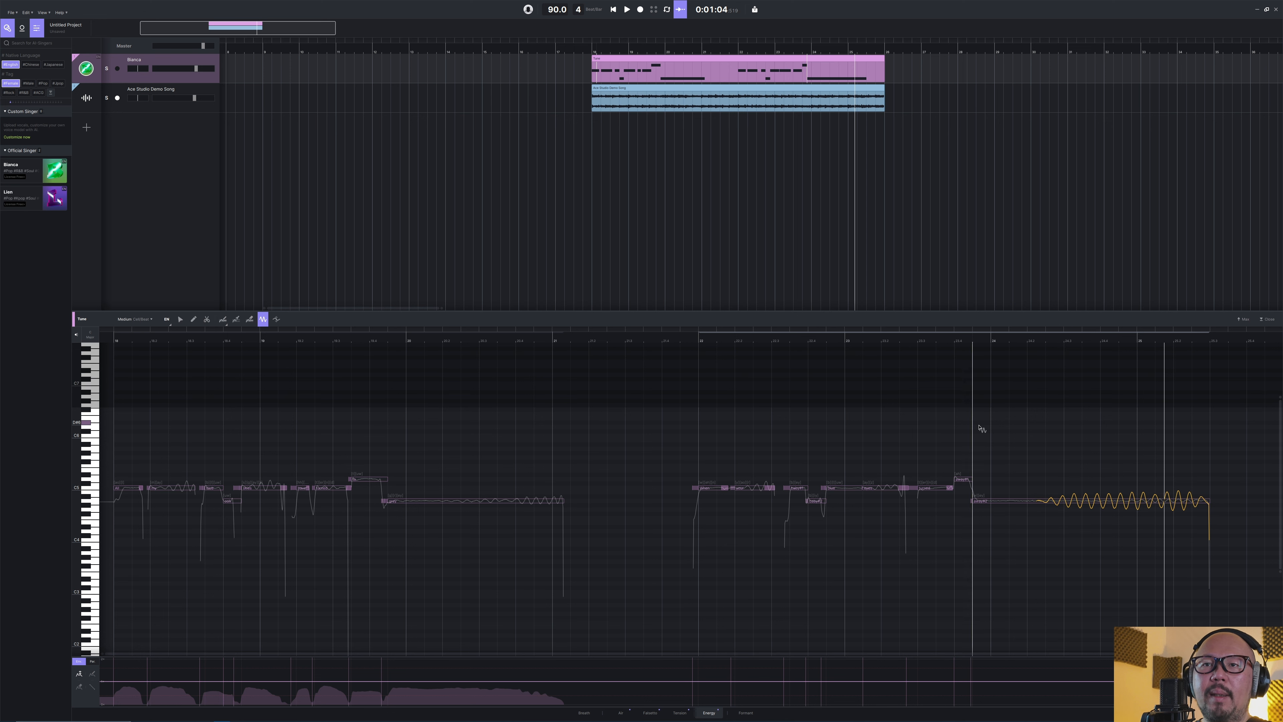
key(space)
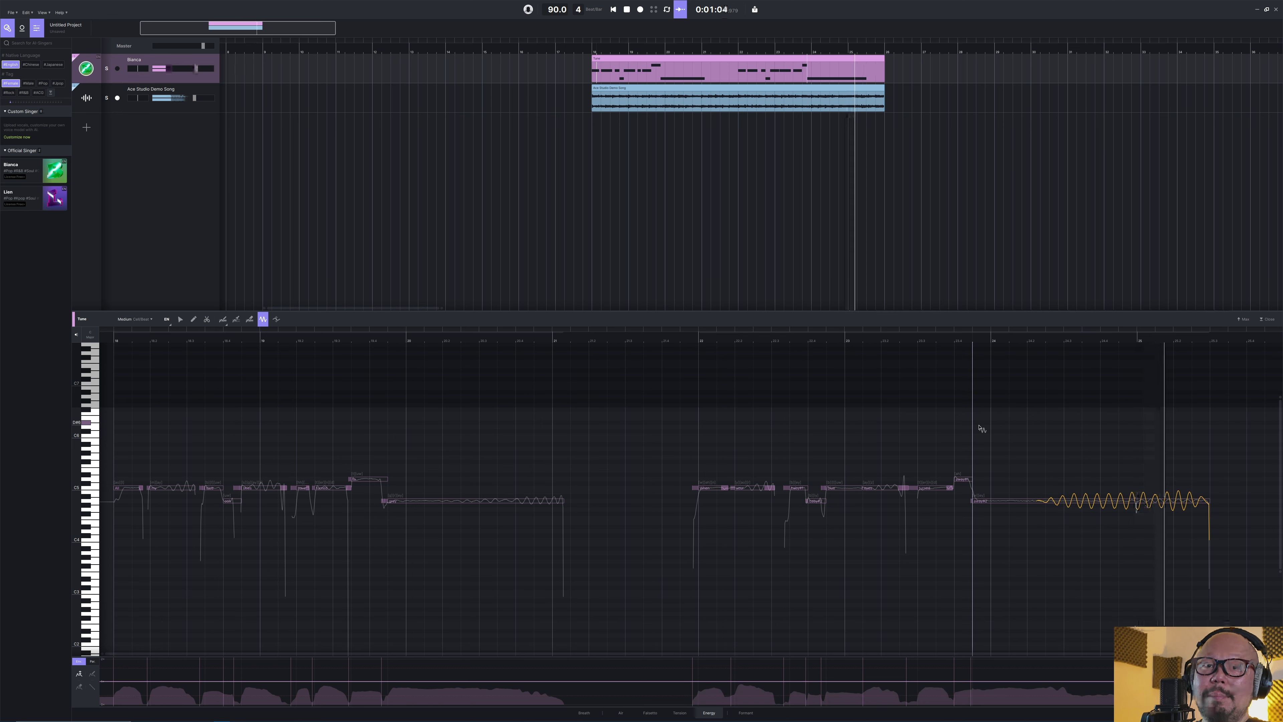
key(space)
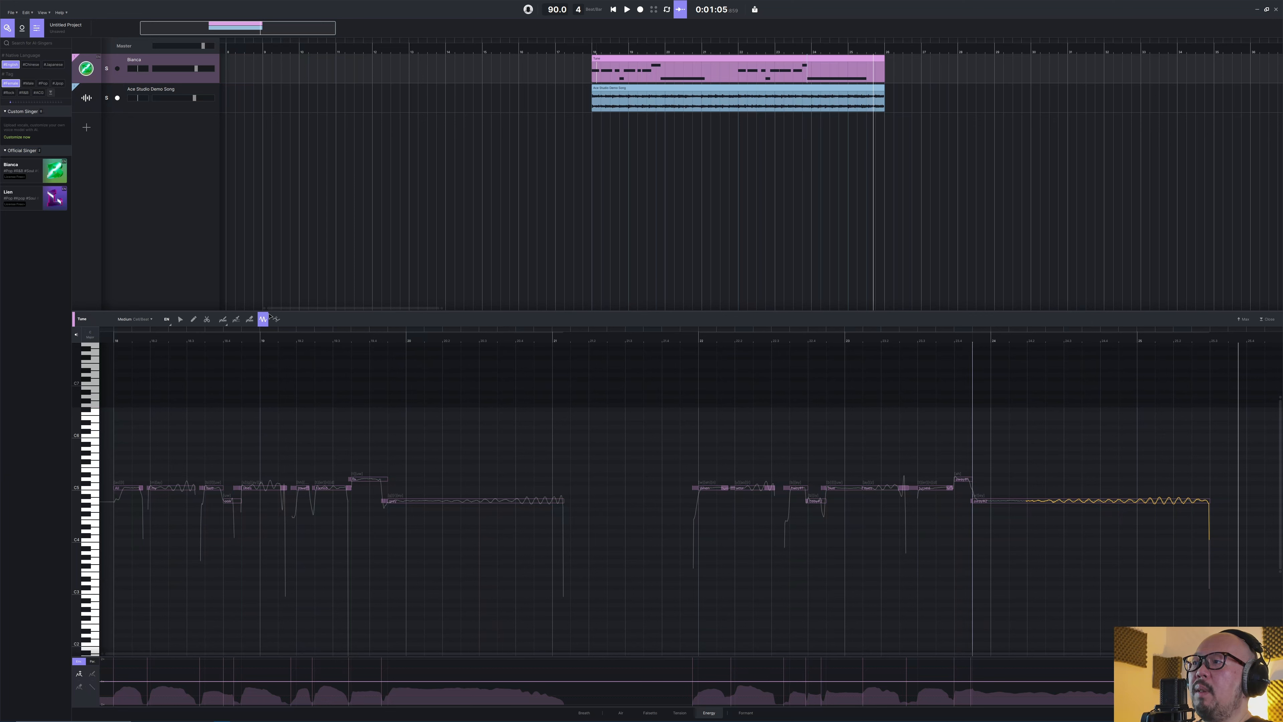
Try drawing a wavy pitch curve by hand along the second phrase's long final note and play it
click(223, 319)
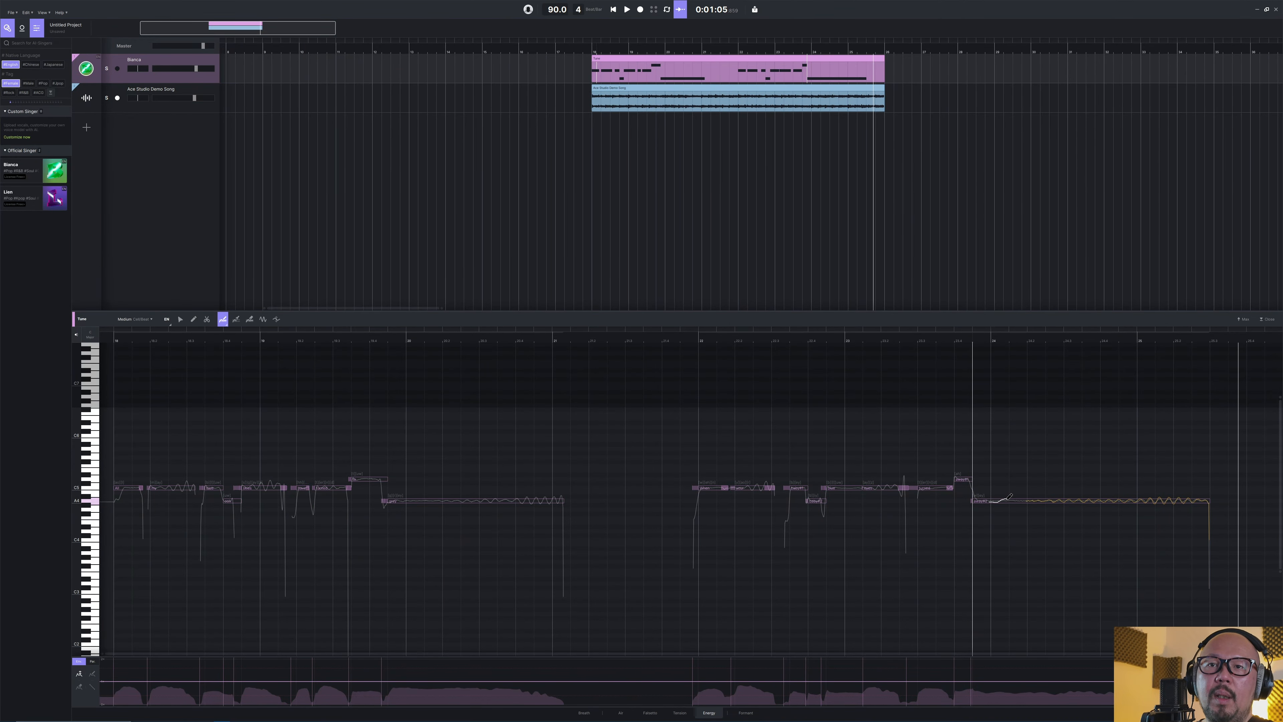
drag(1016, 499, 1194, 497)
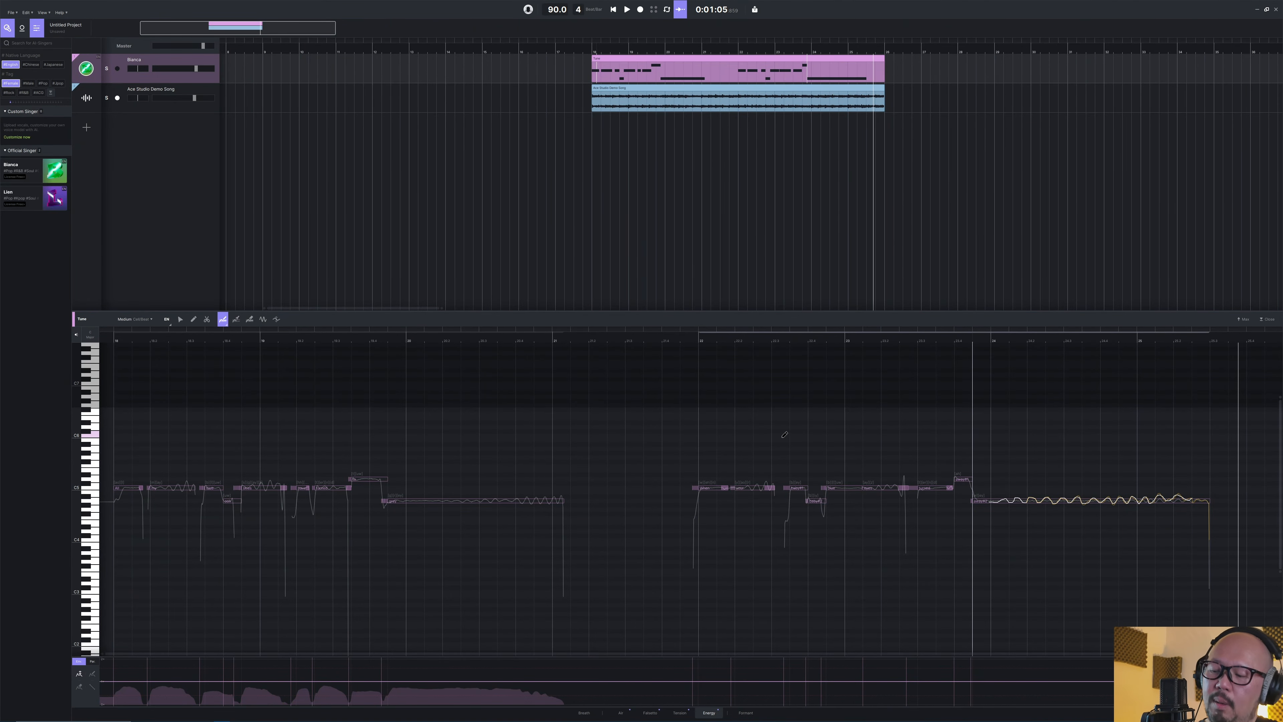
click(901, 342)
key(space)
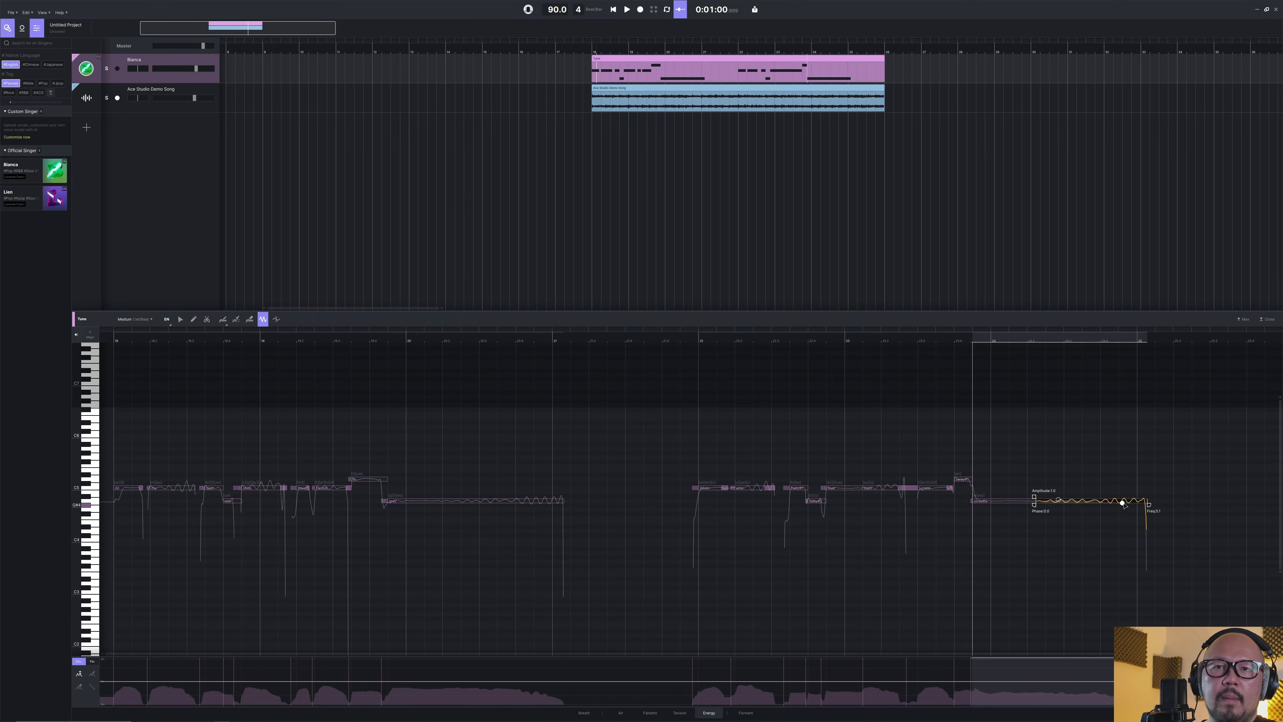
Adjust the vibrato's fade-in and fade-out points on the second phrase's long final note and play it back
drag(1120, 503, 1131, 500)
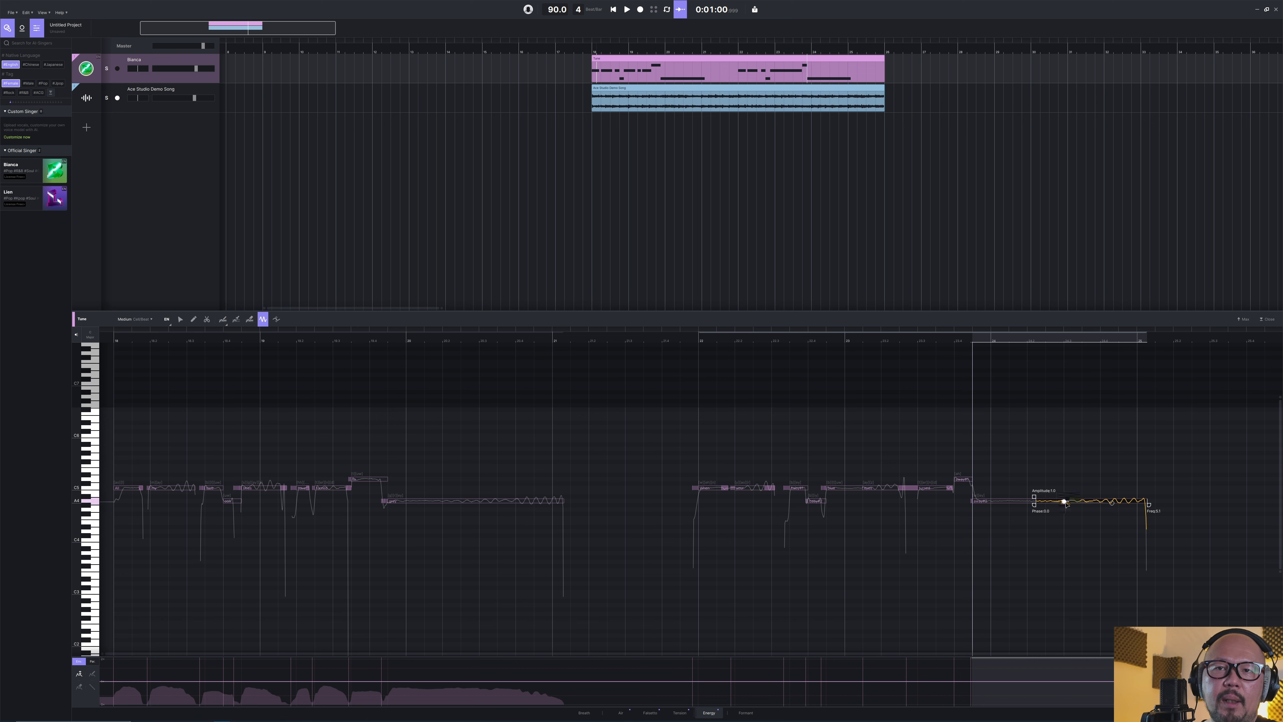
key(space)
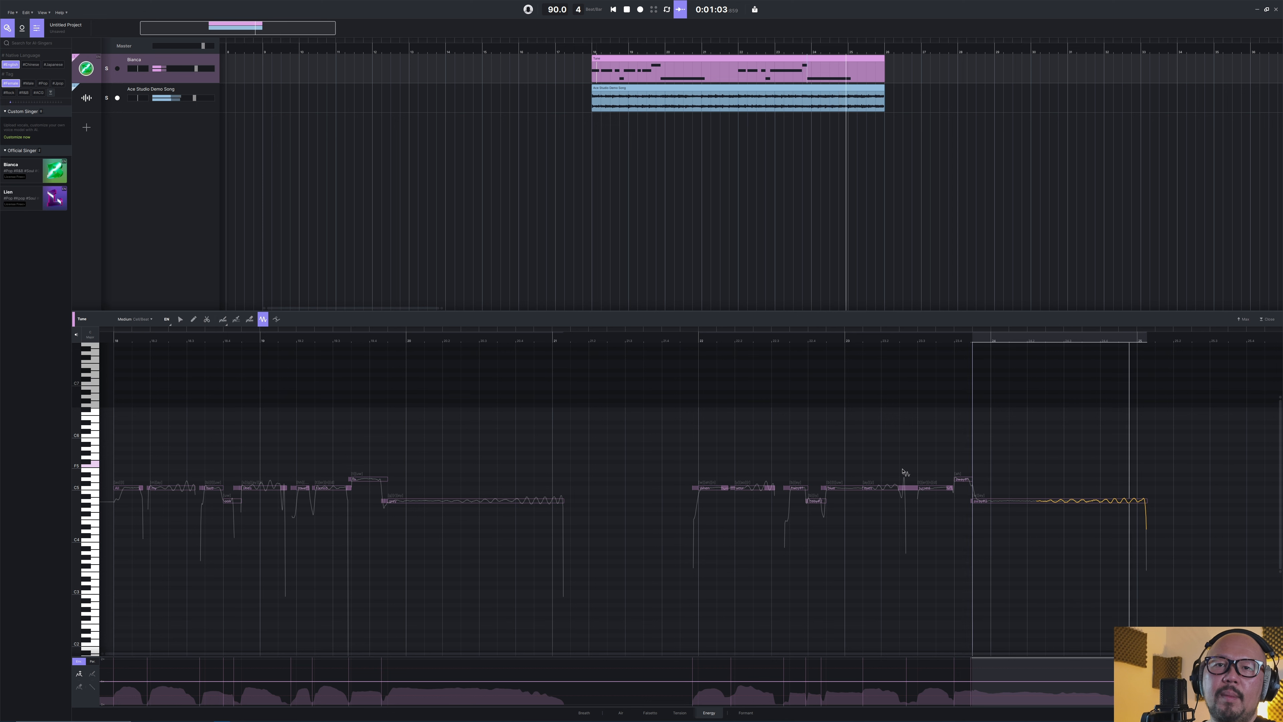
key(space)
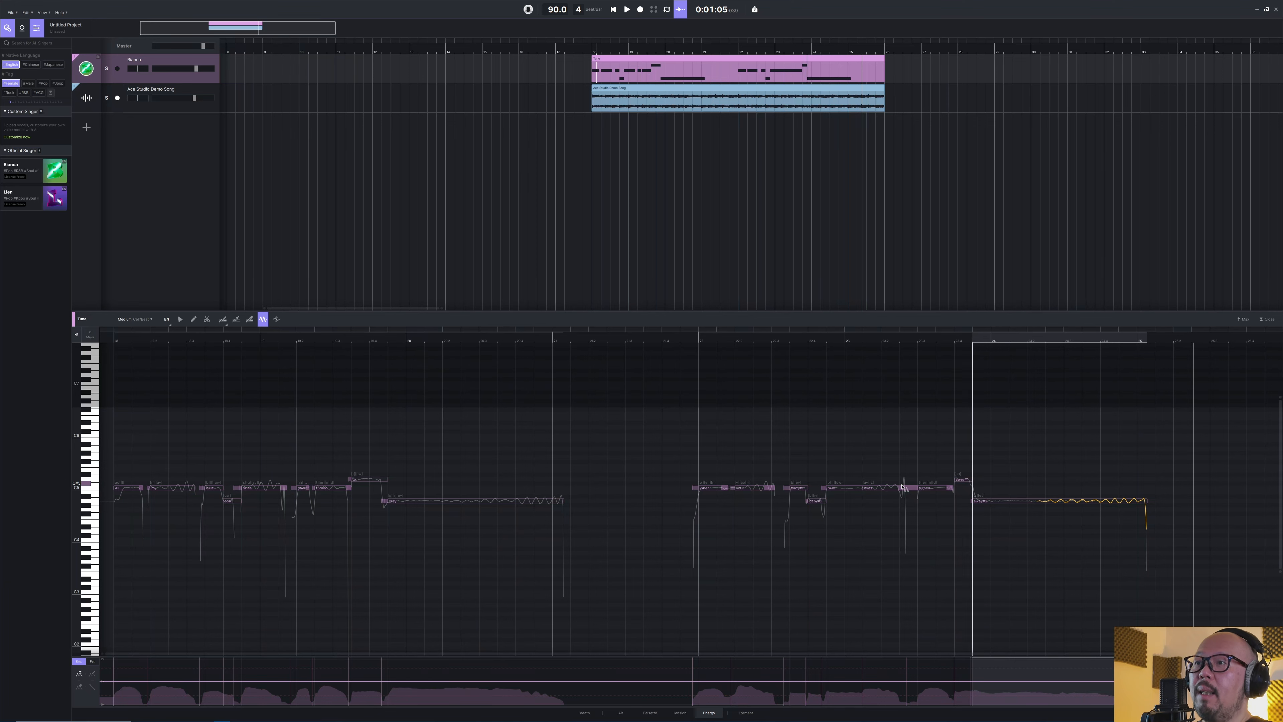
Play the first phrase into its long final note, and replay its opening through the fifth note
scroll(777, 510, up, 1)
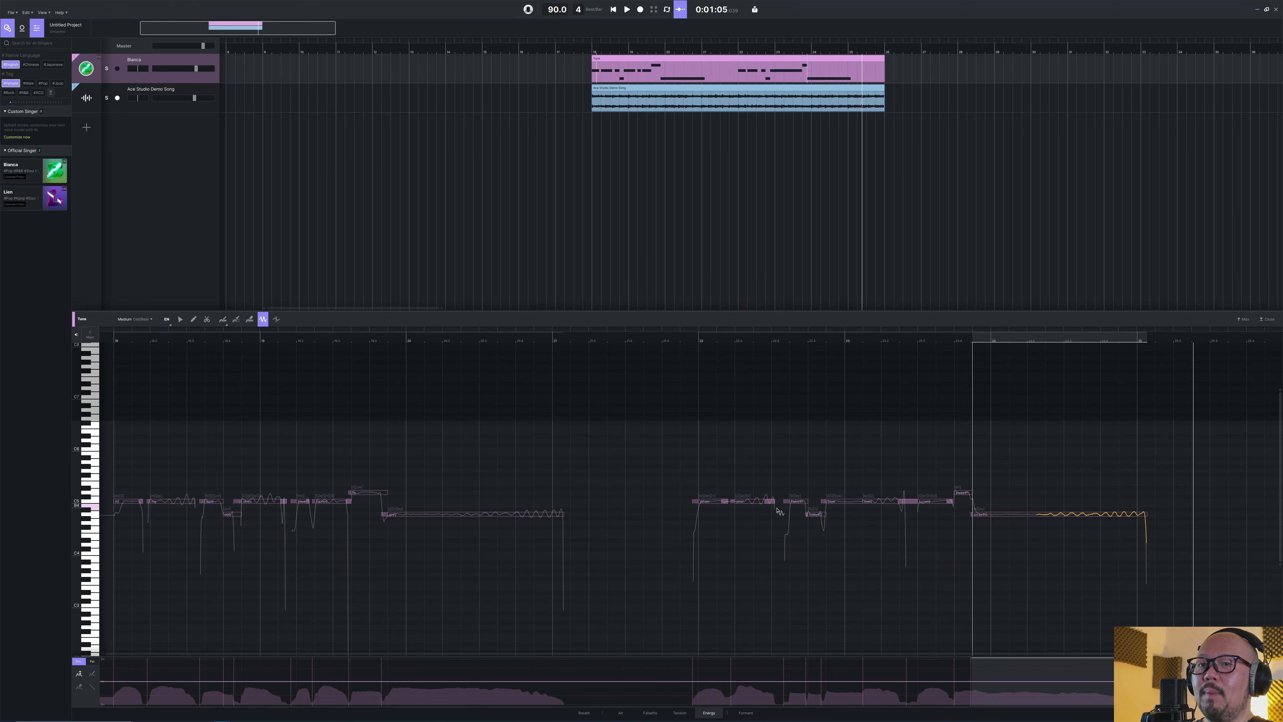
scroll(808, 508, down, 2)
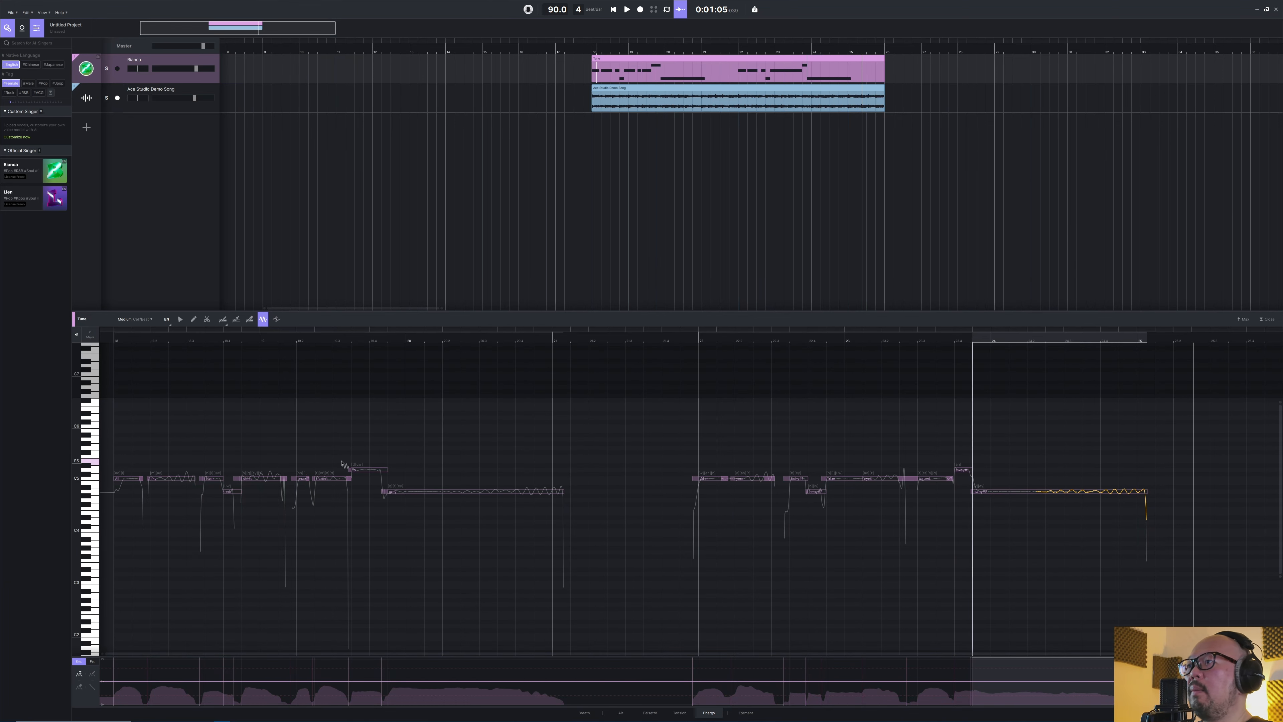
scroll(354, 465, down, 1)
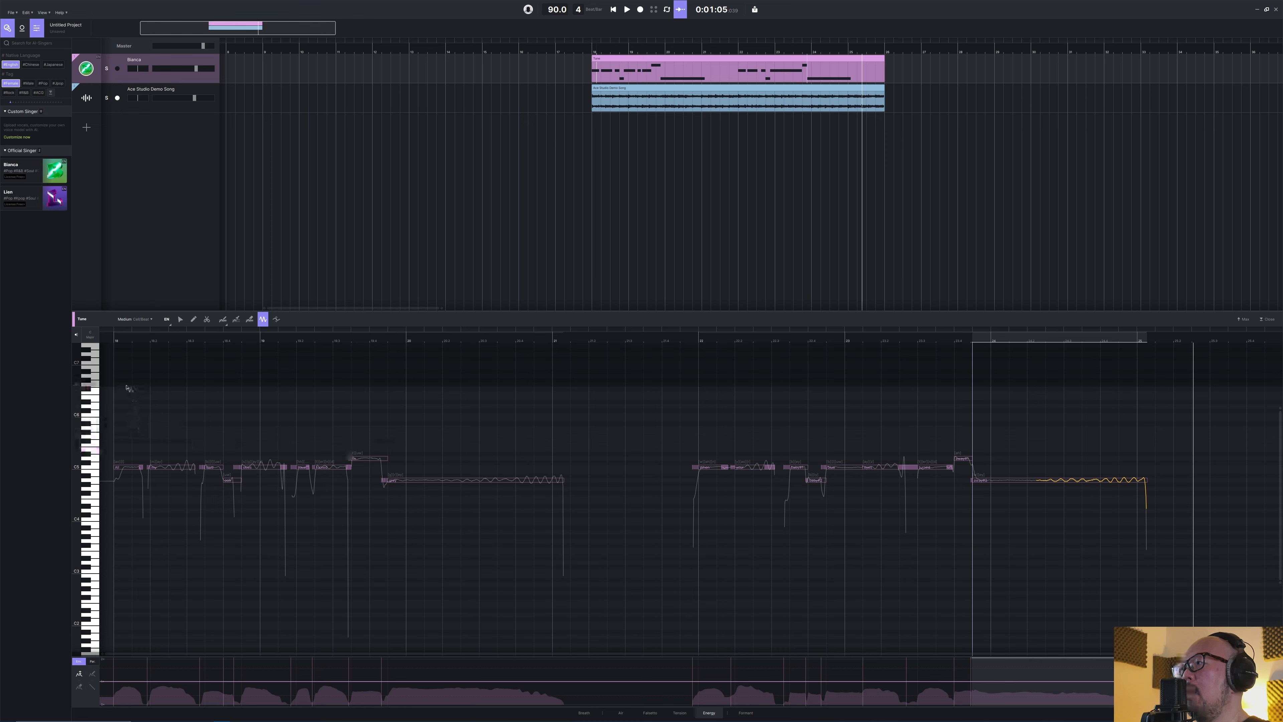
click(112, 340)
key(space)
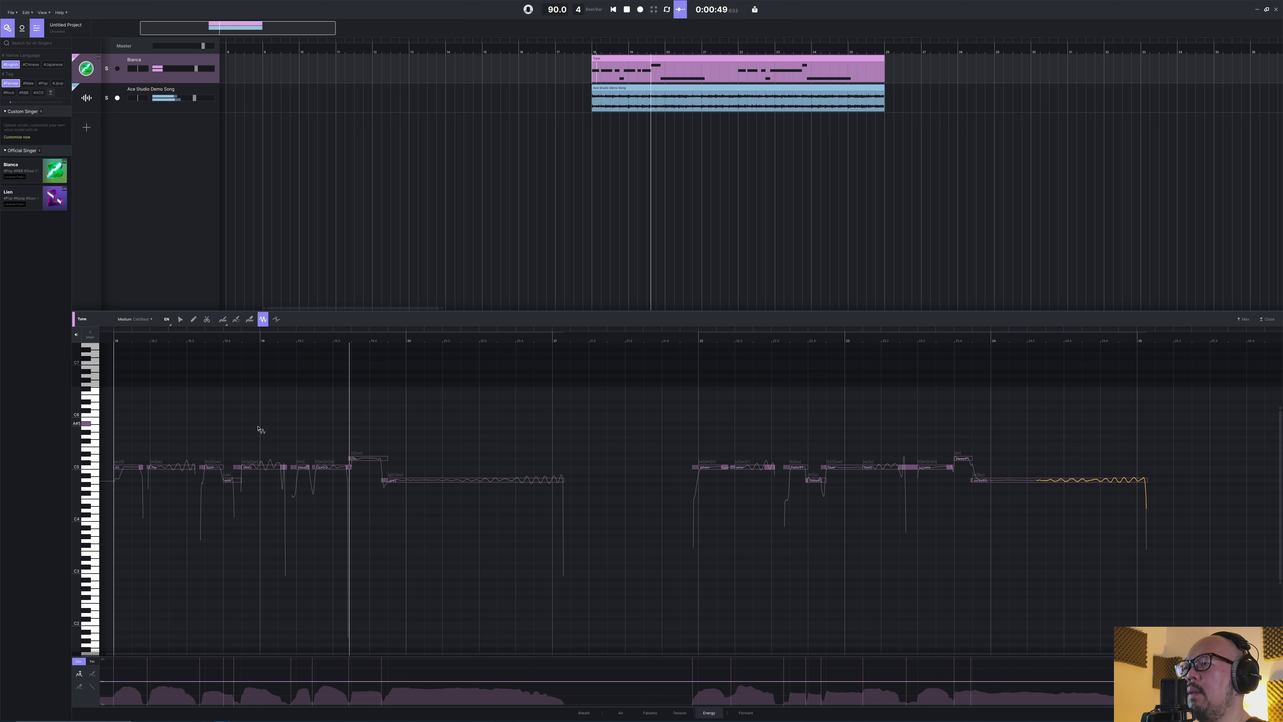
key(space)
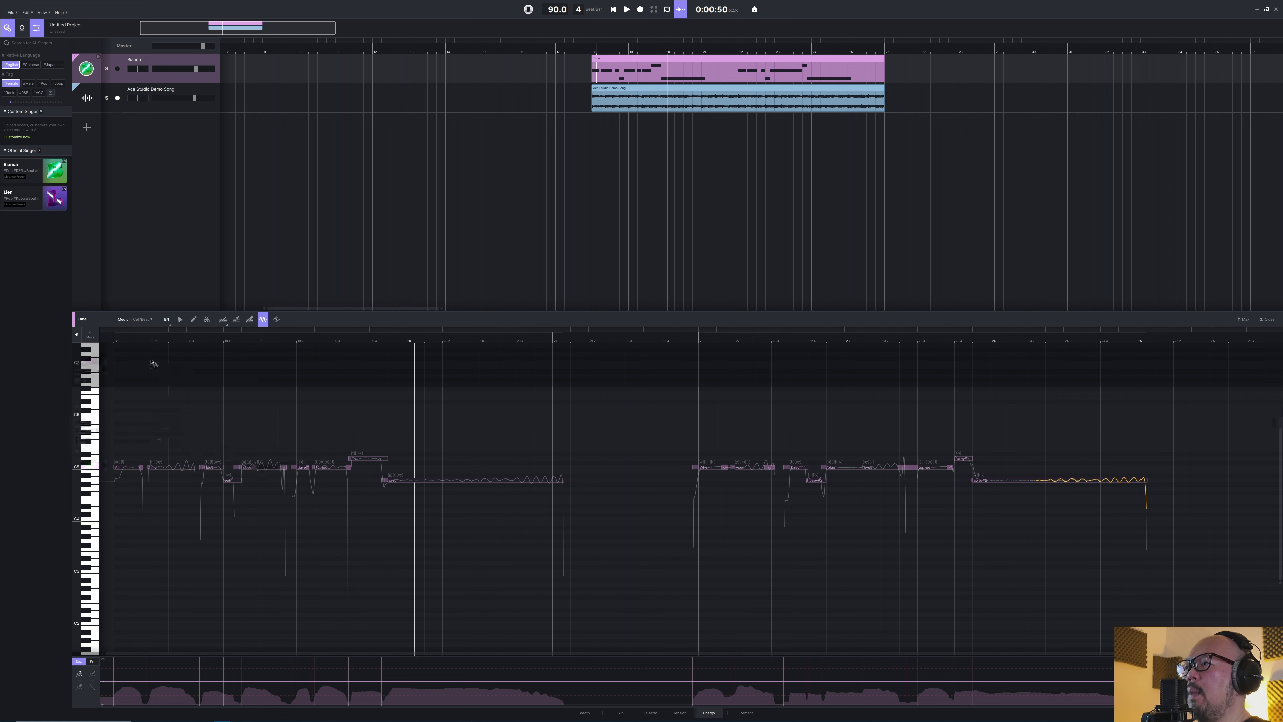
click(124, 341)
key(space)
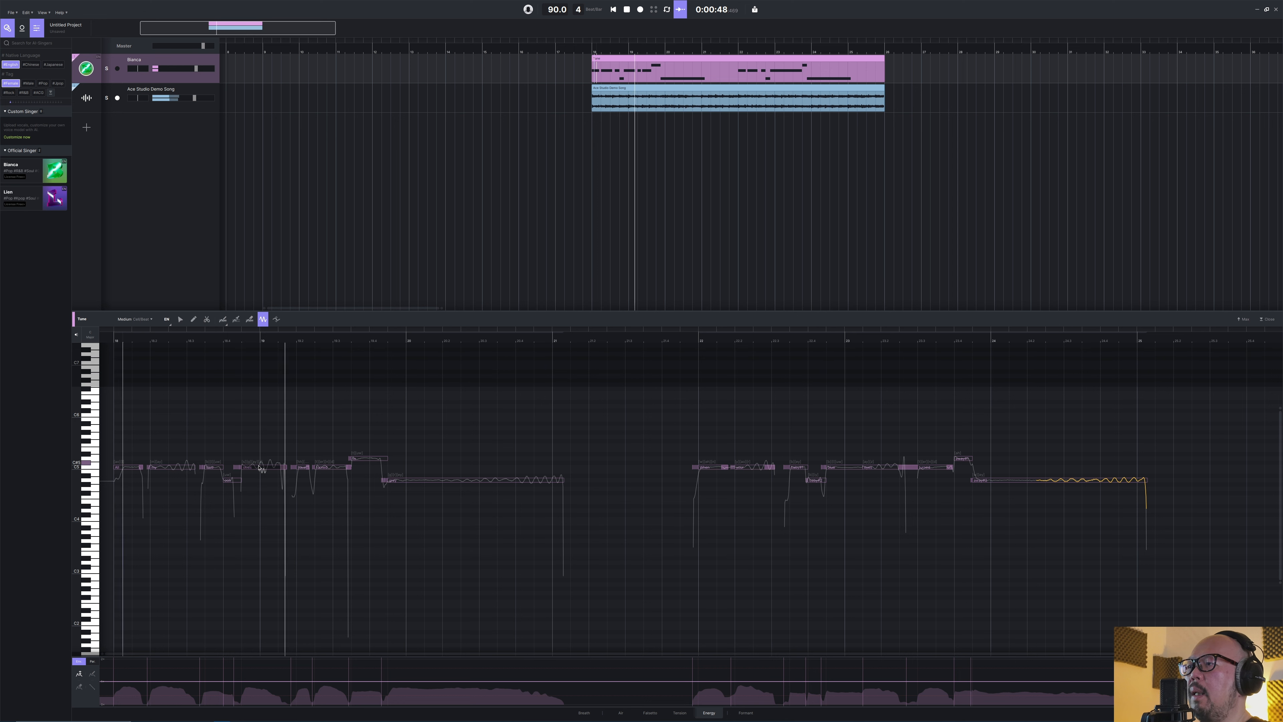
key(space)
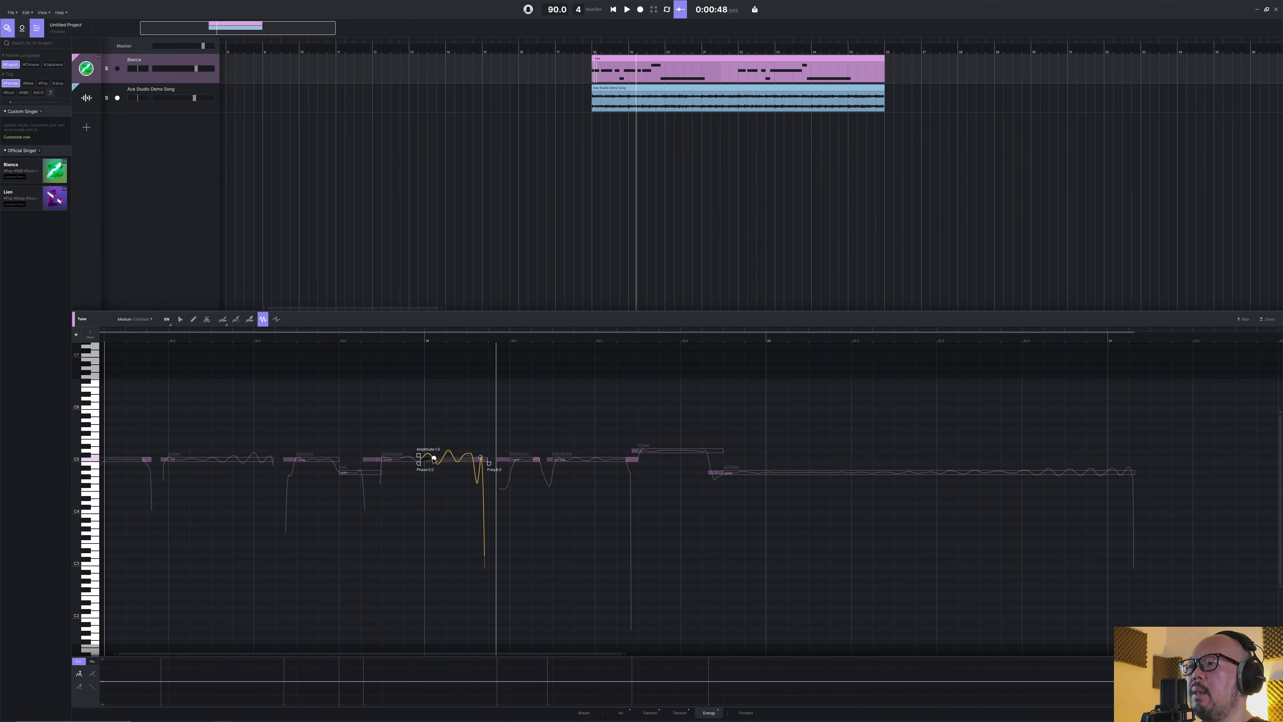
Lower the energy of the first phrase's fifth note slightly and play from the third note past it
click(707, 713)
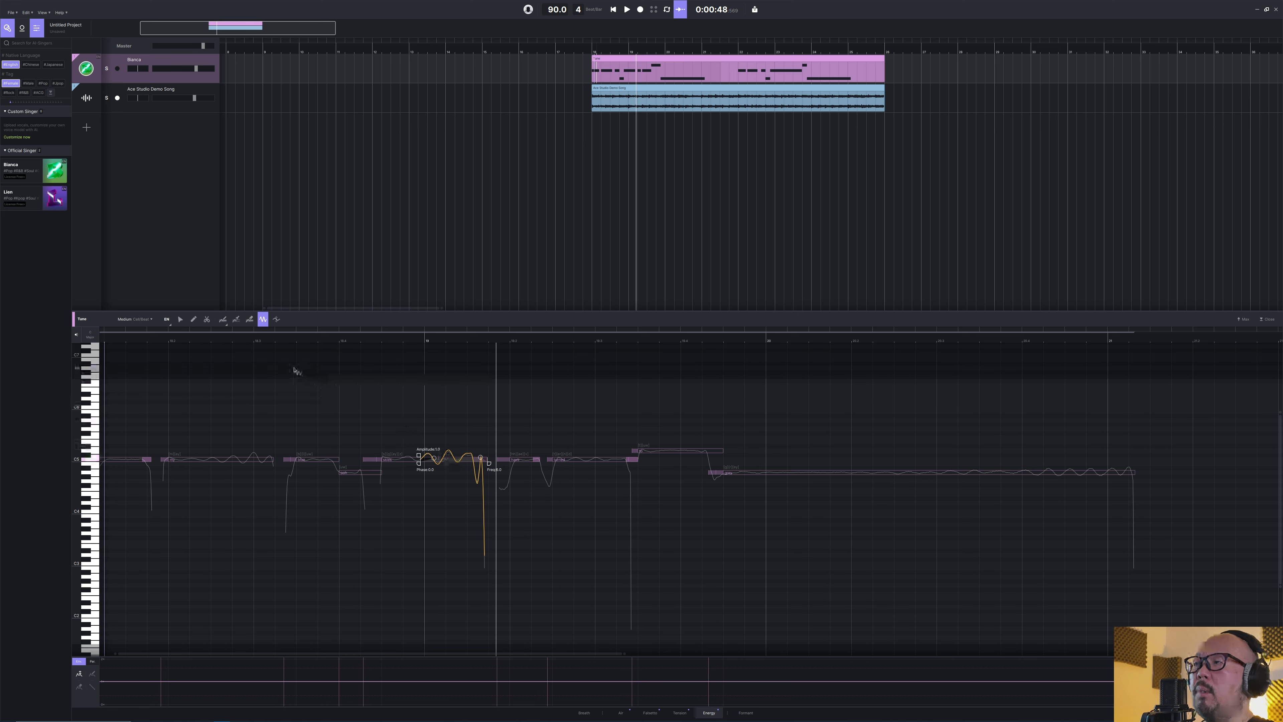
click(179, 318)
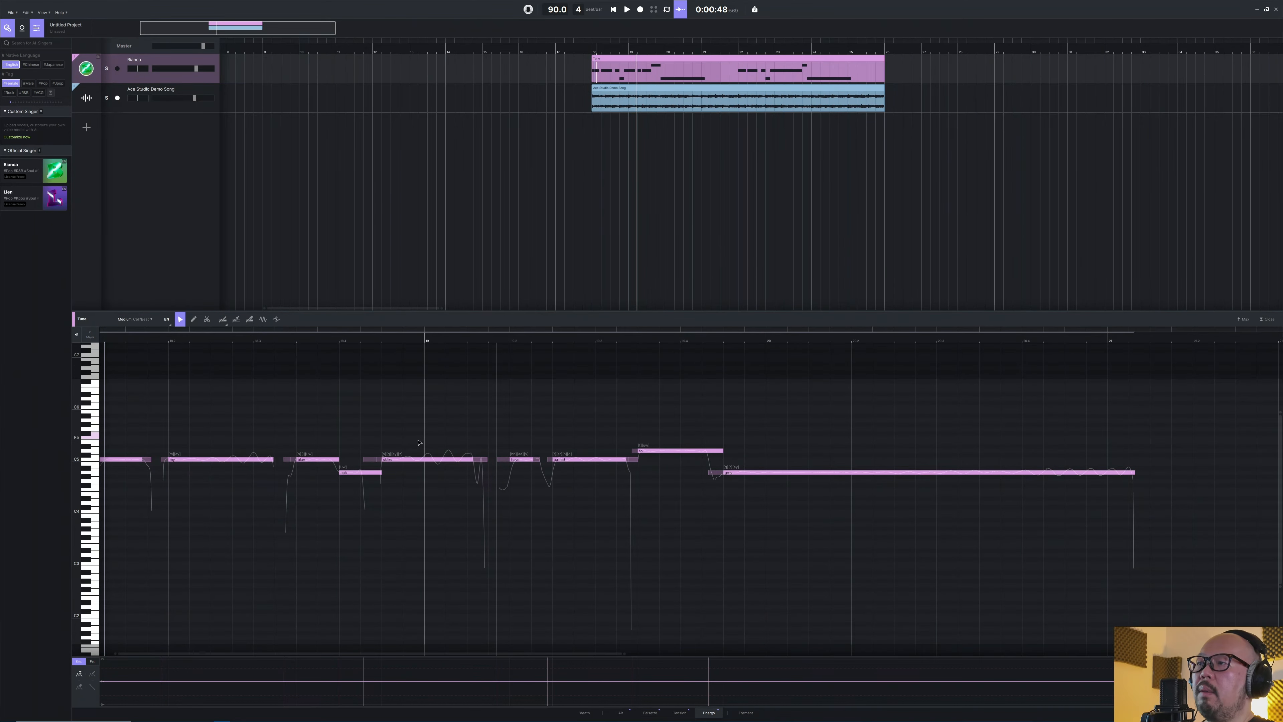
click(438, 459)
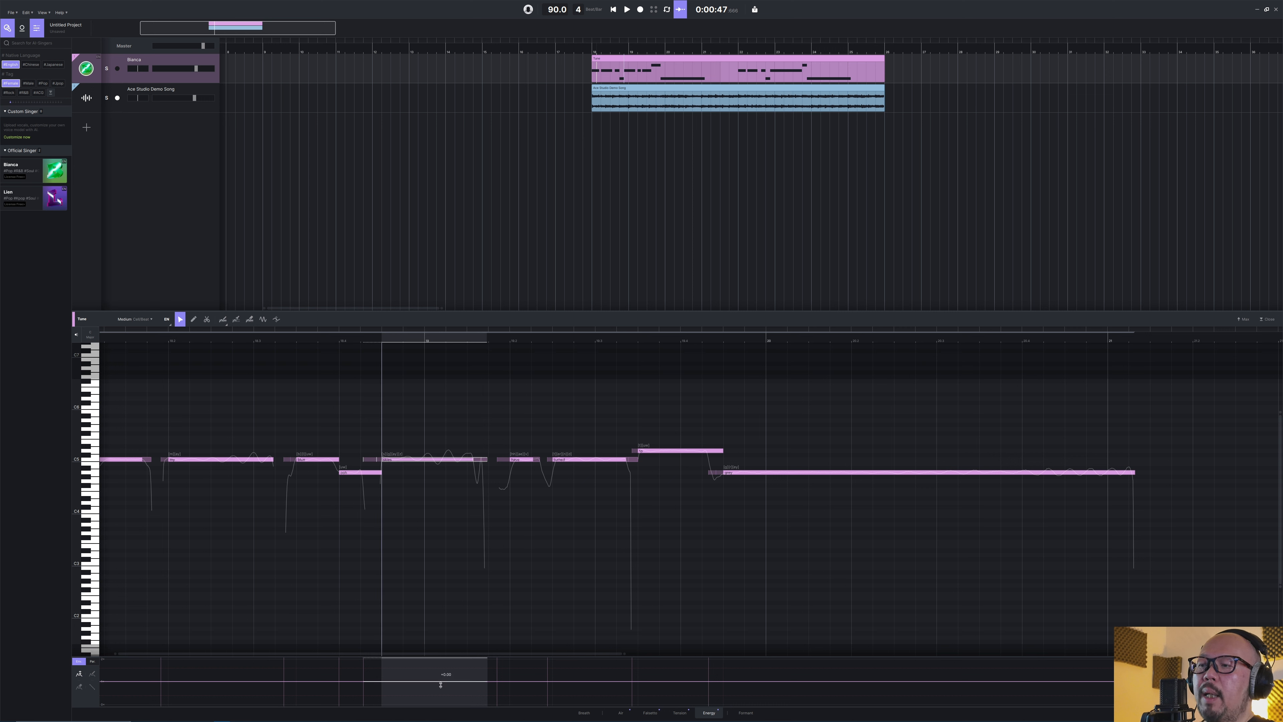
drag(440, 684, 440, 693)
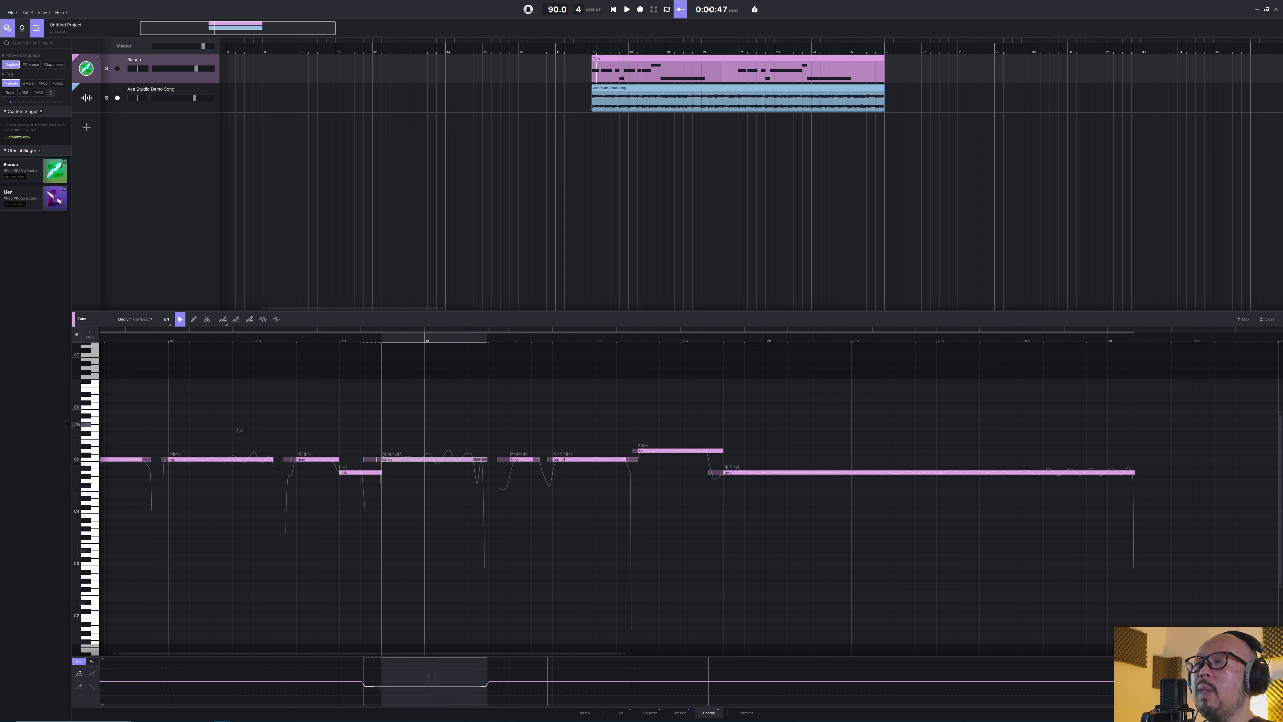
click(284, 342)
key(space)
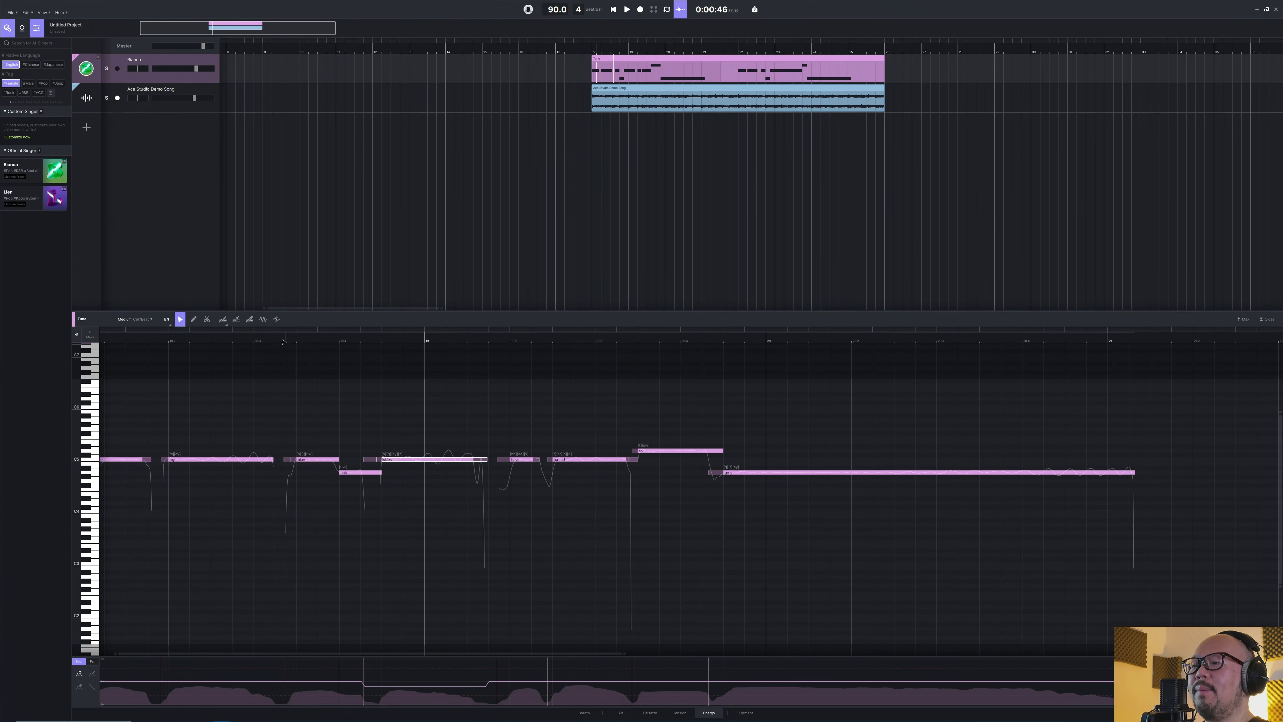
key(space)
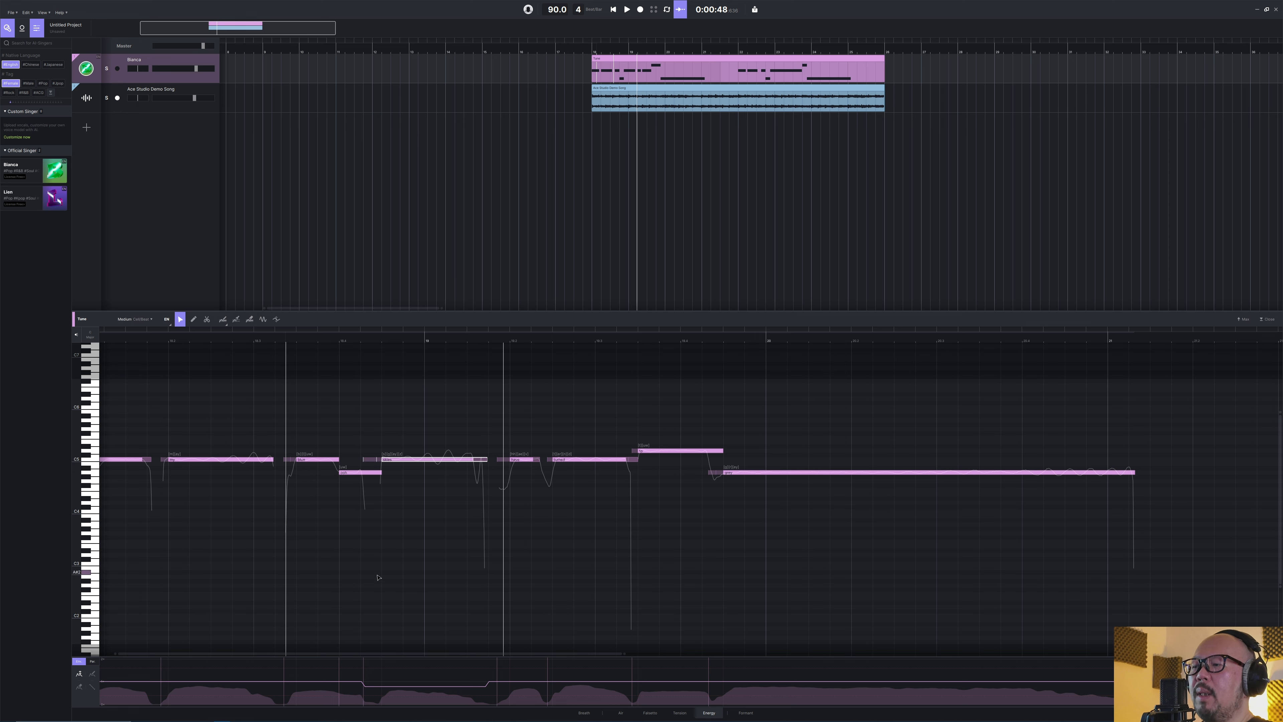
Raise the falsetto of the first phrase's fifth note slightly and play from just before the third note
click(649, 713)
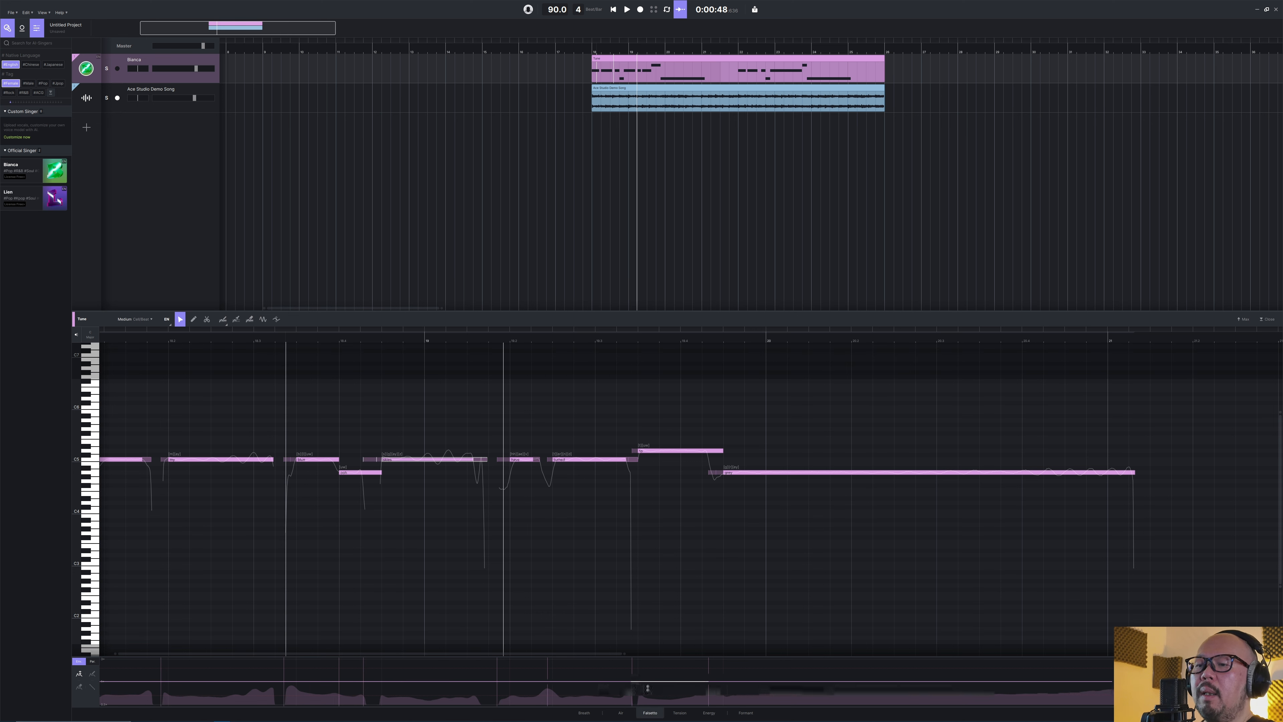
drag(433, 668, 432, 665)
click(275, 340)
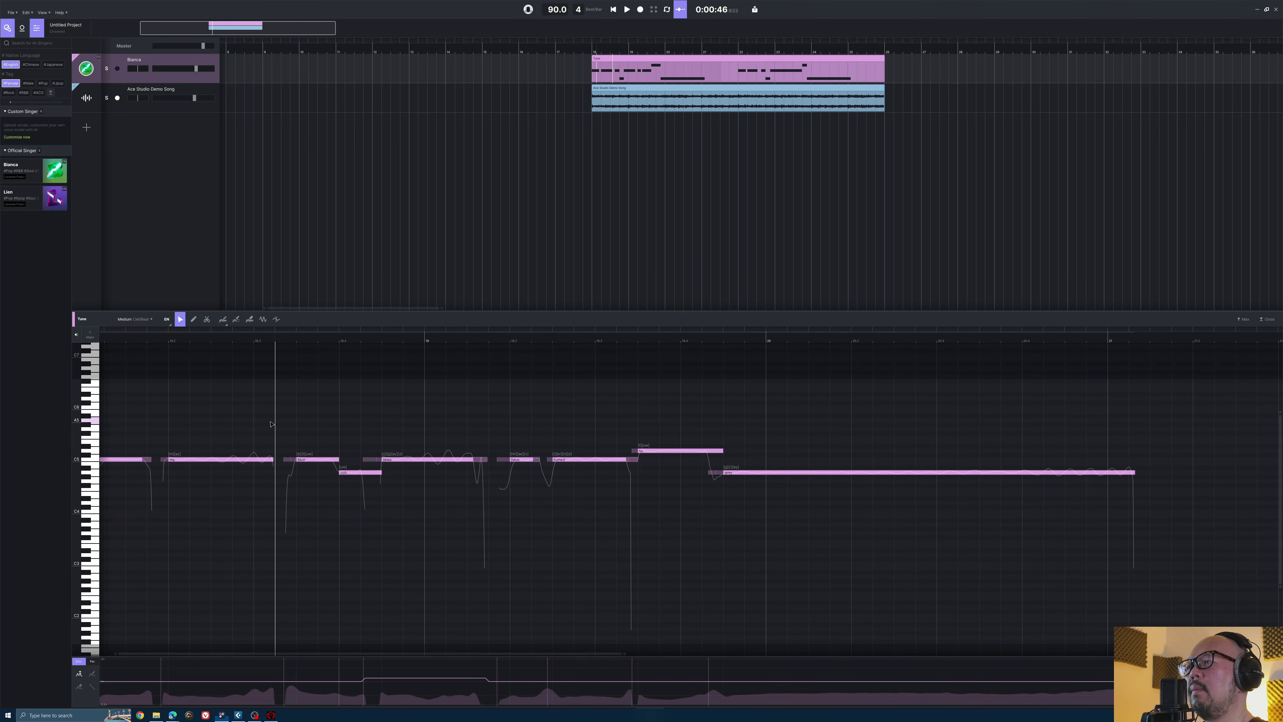
key(space)
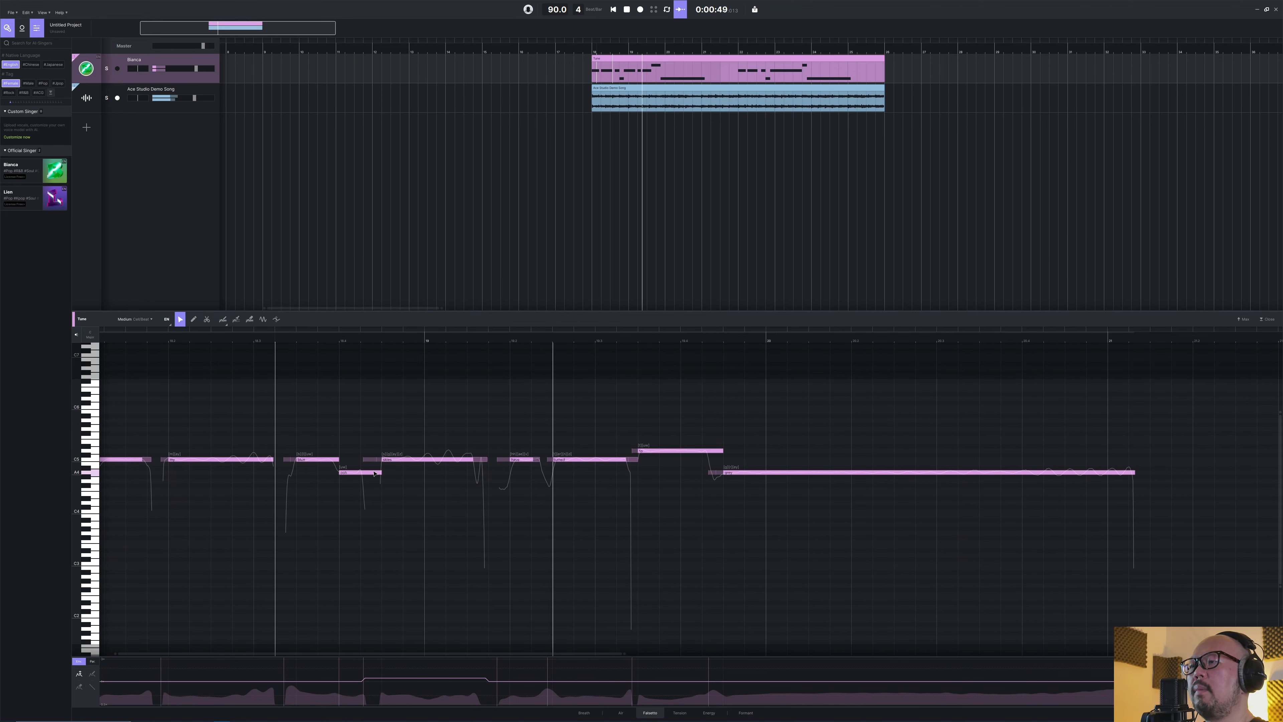
Add vibrato to the first phrase's fifth note and play from just before the third note
key(space)
click(432, 460)
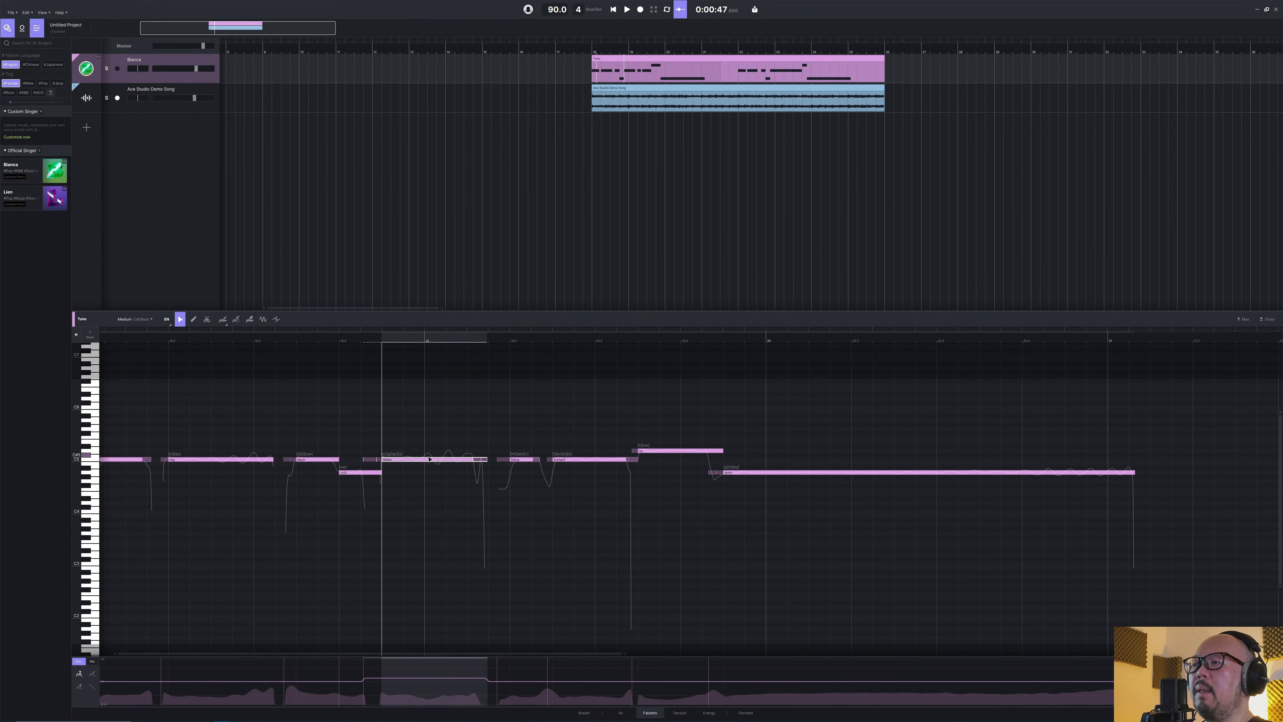
click(262, 319)
click(276, 319)
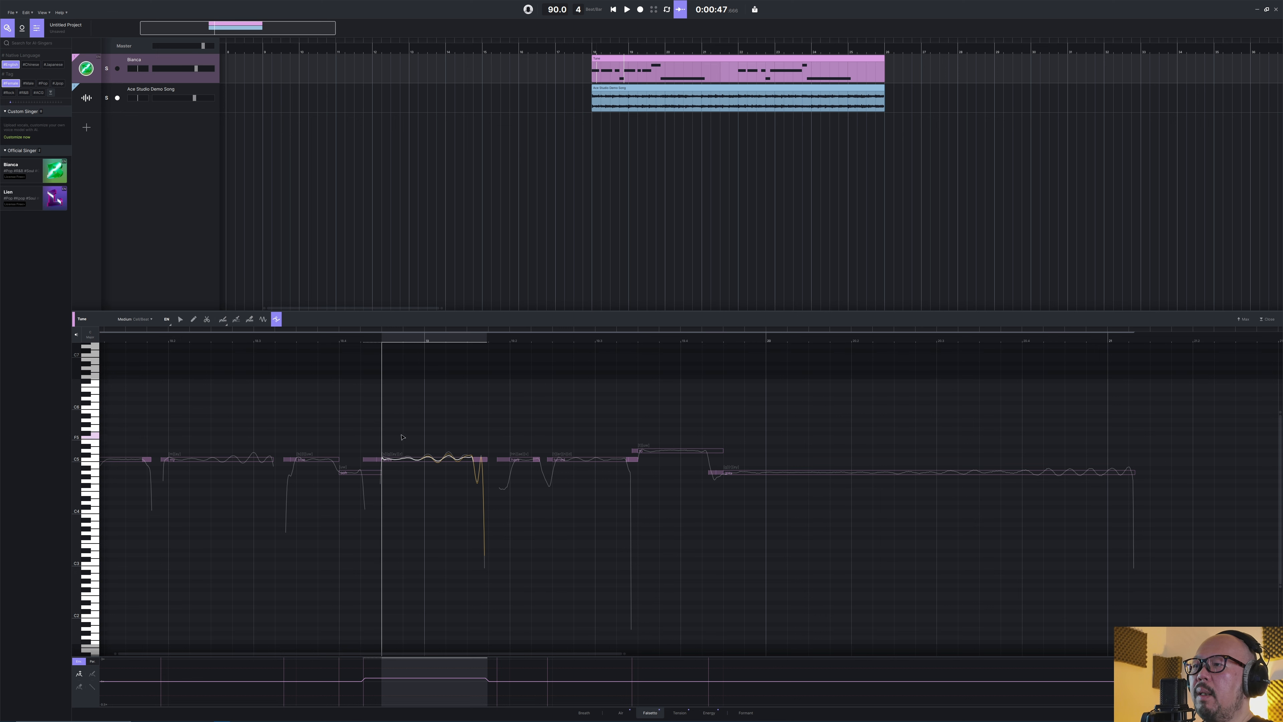
click(271, 342)
key(space)
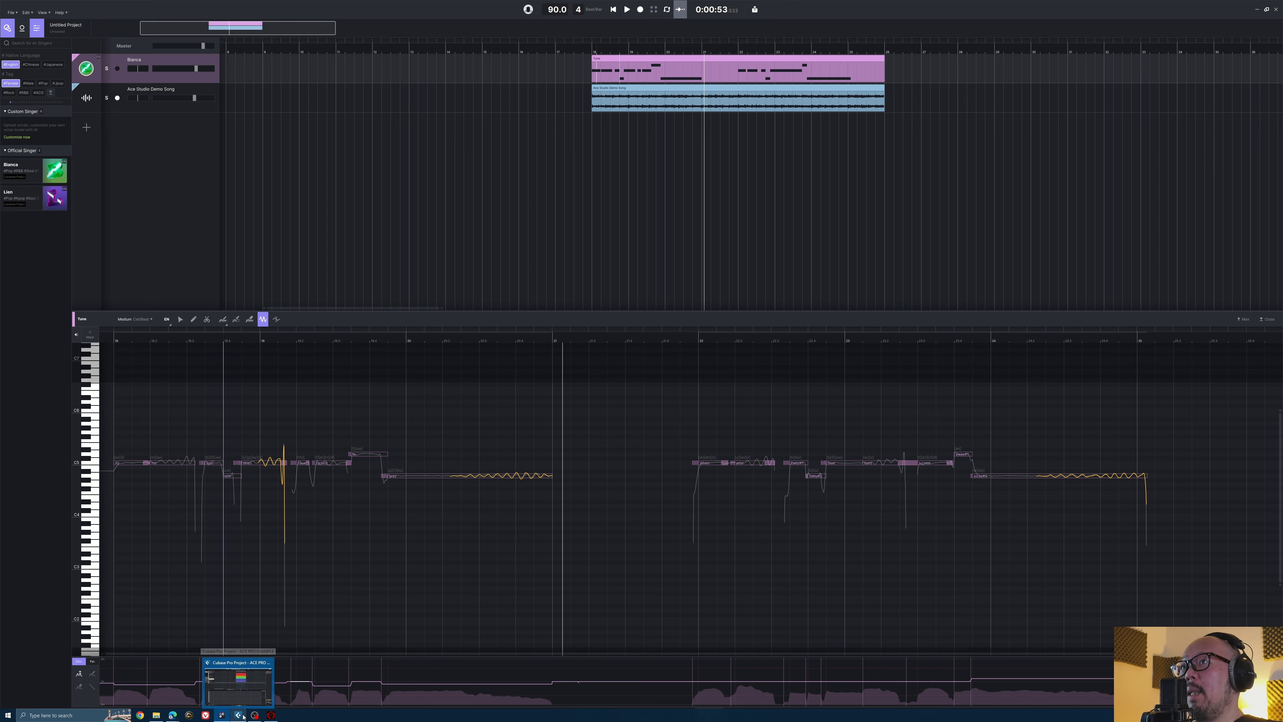
Switch to Cubase, take the Tune track out of solo and mute it, unmute Harm 1, and place the playhead at bar 18
click(243, 716)
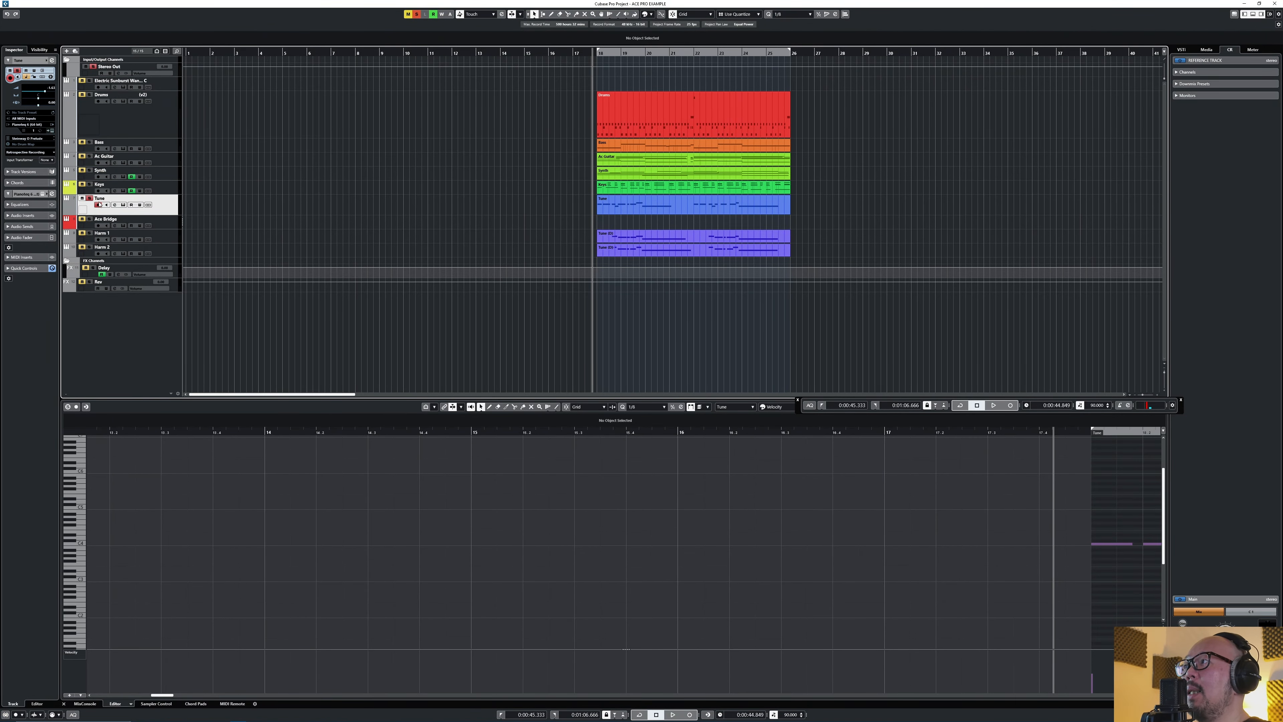
click(91, 198)
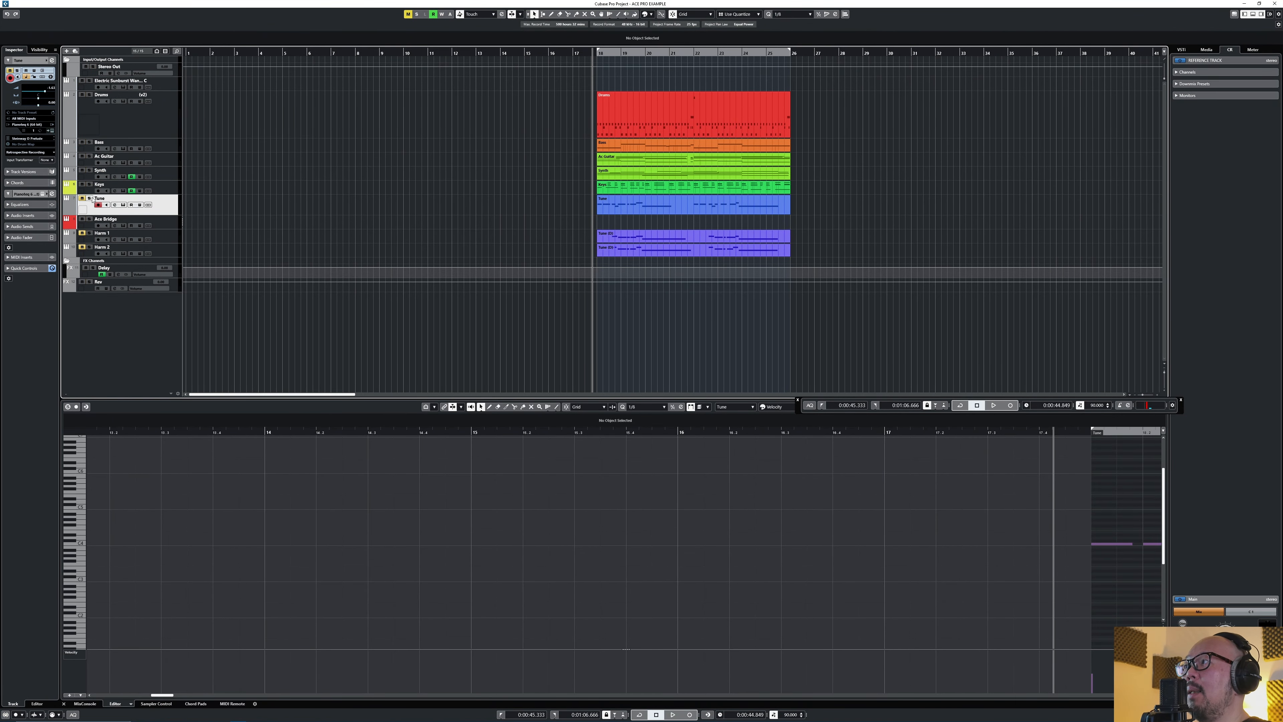
click(82, 233)
click(597, 230)
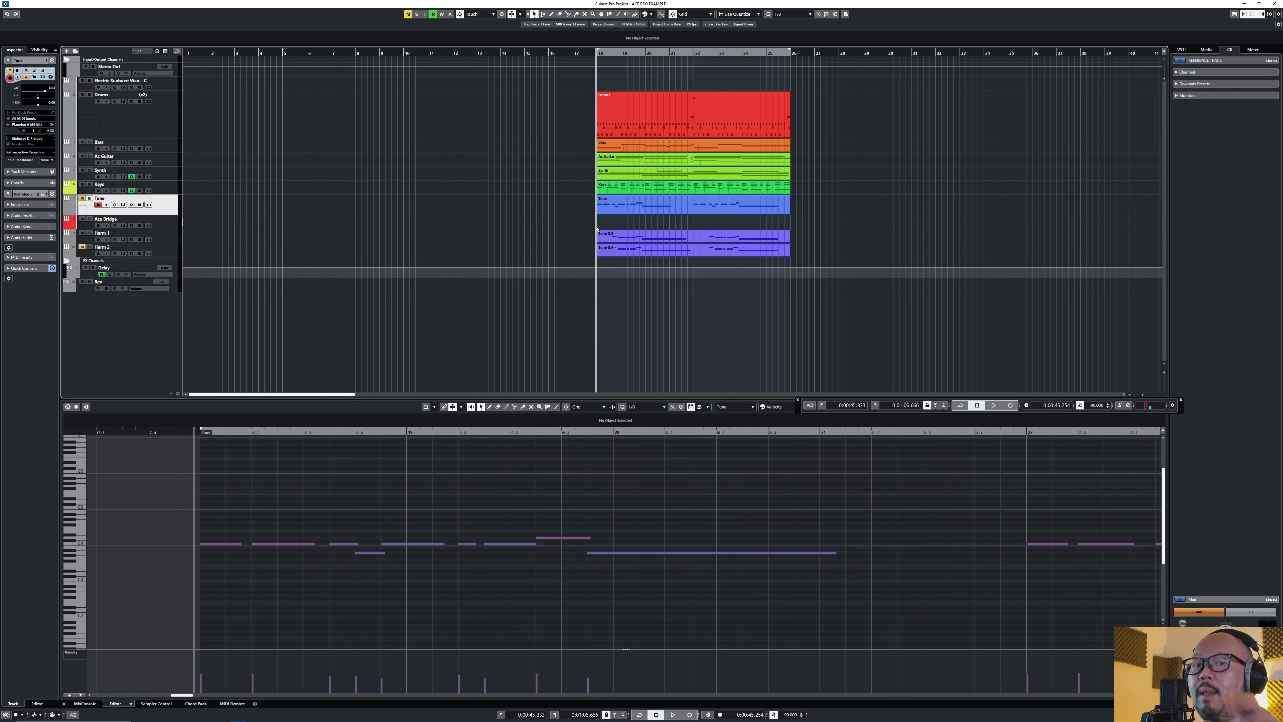
Select the Harm 1 track and play the harmony parts against the backing from just before bar 18
click(84, 237)
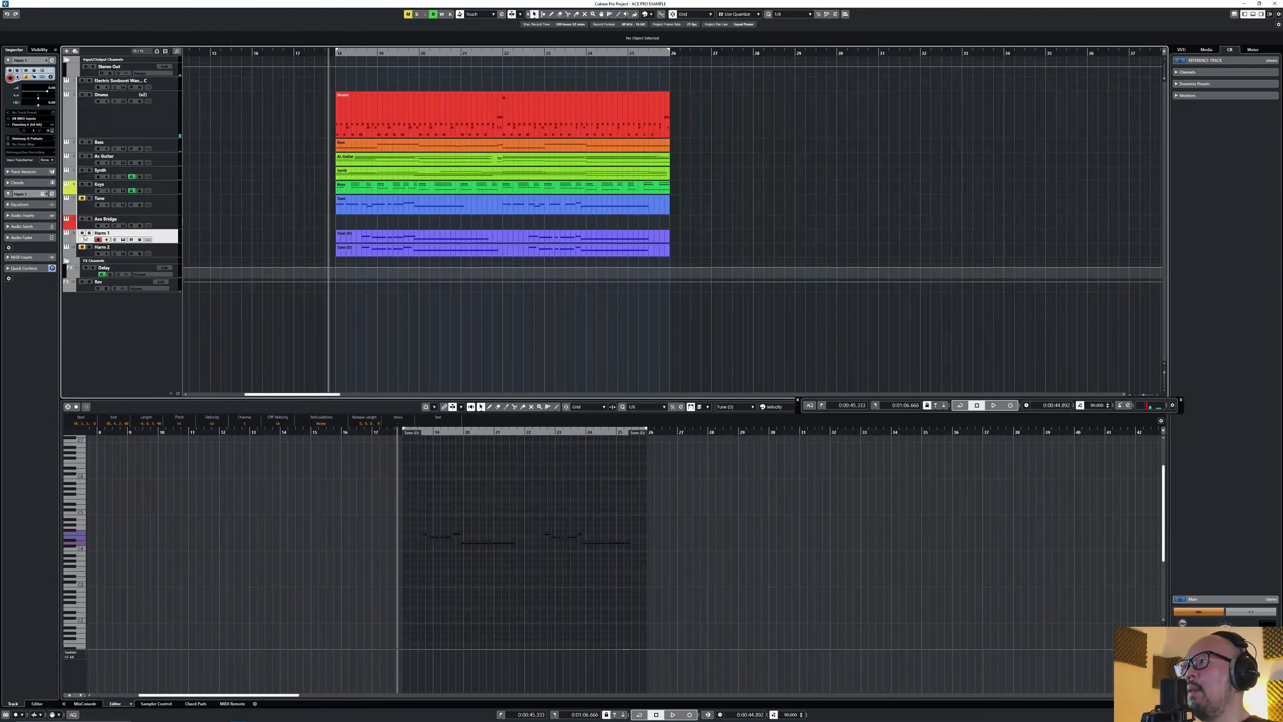
key(space)
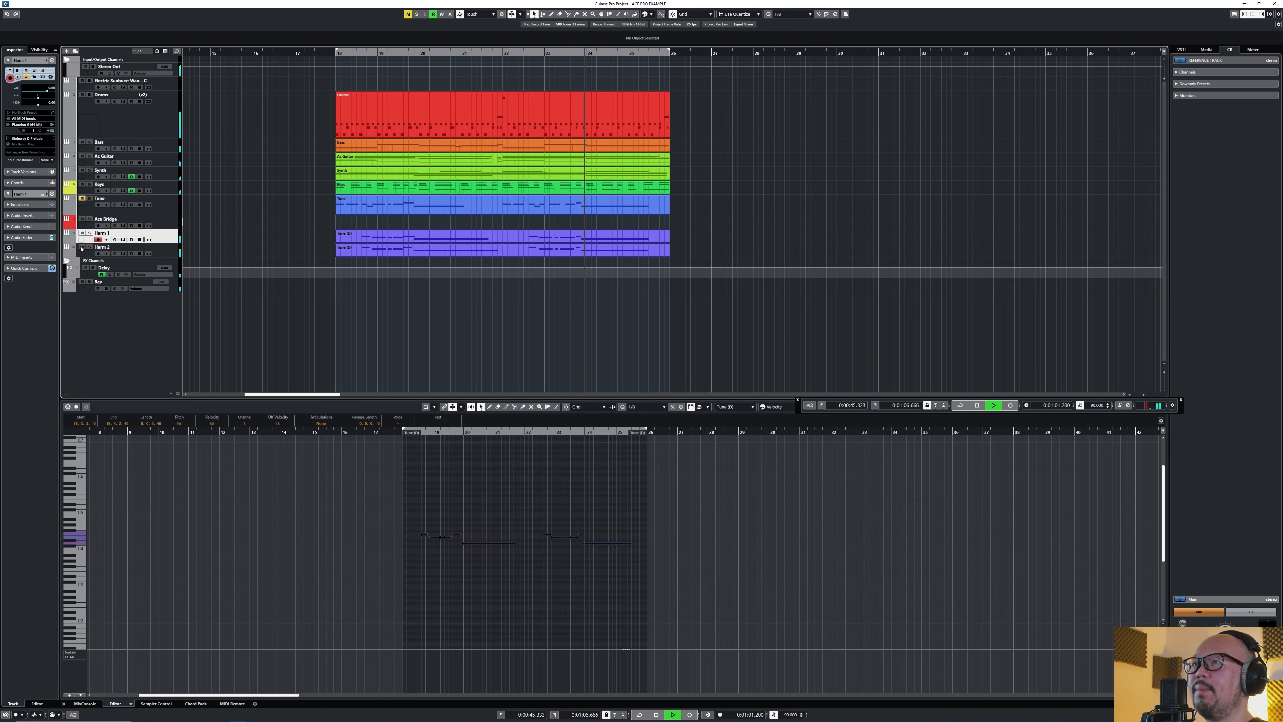
key(space)
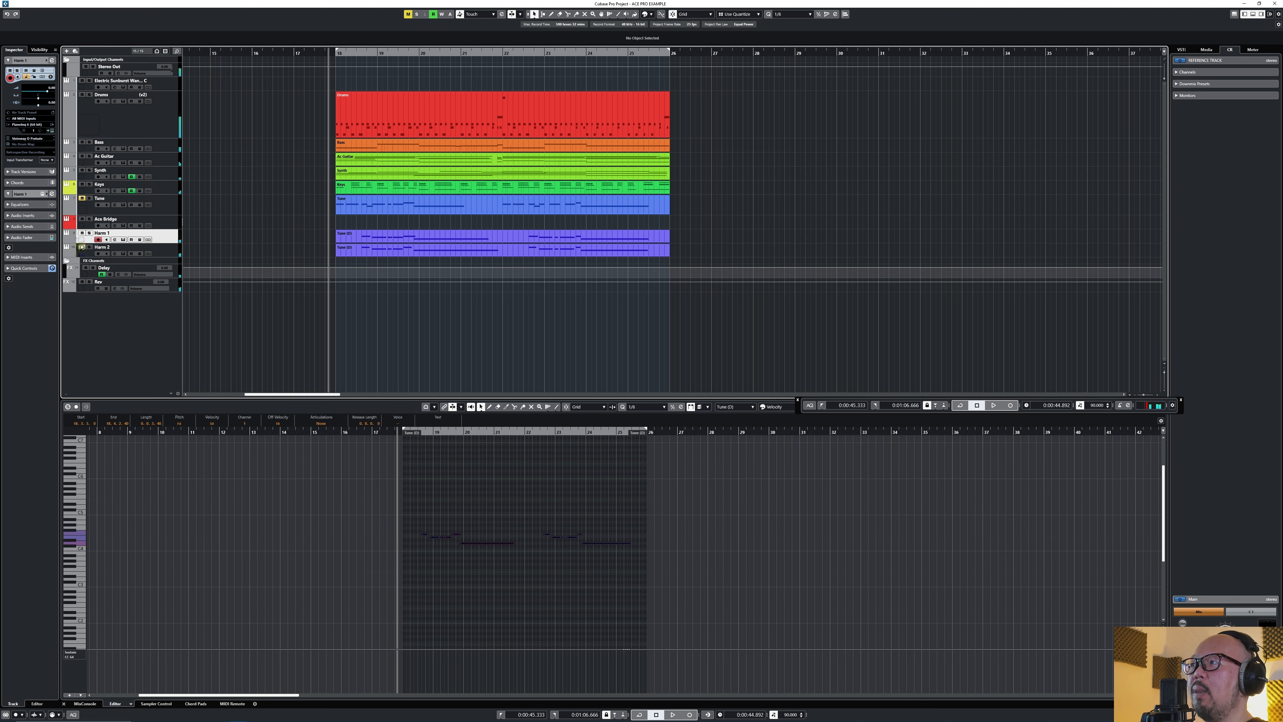
Solo Harm 1 and export it as a MIDI file into the Ace Pro folder with the default export options
click(90, 233)
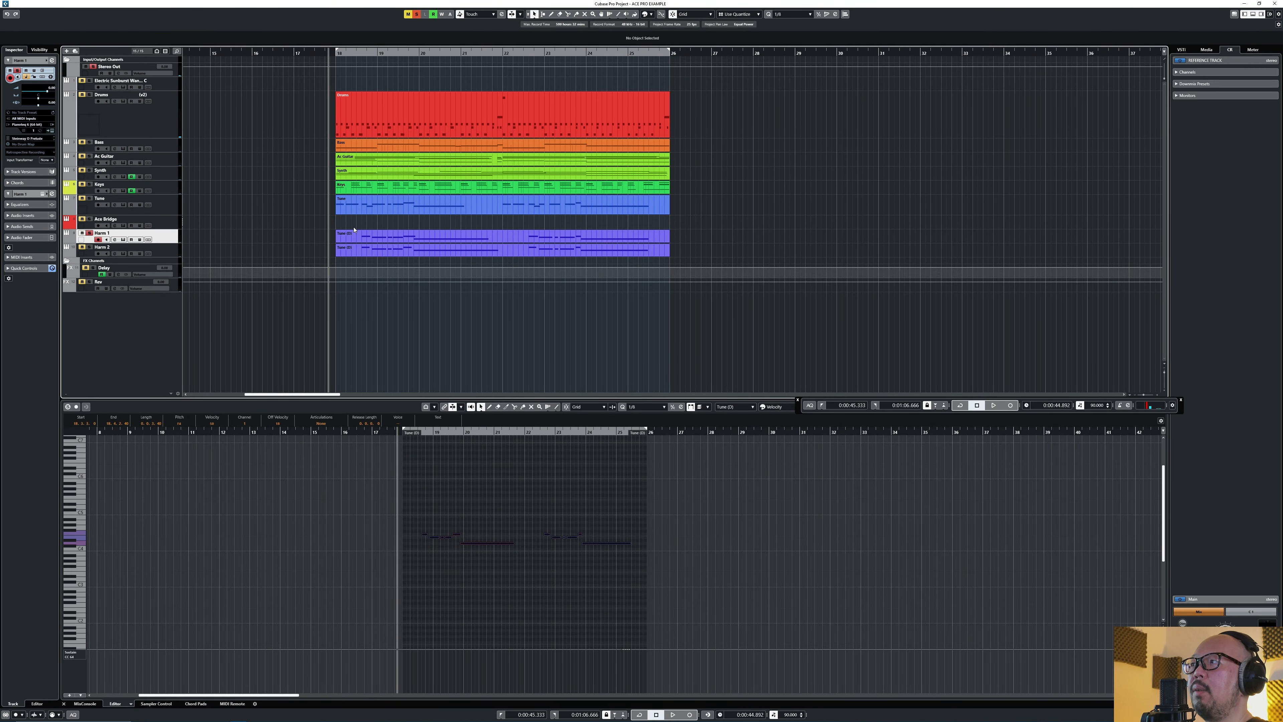
click(349, 237)
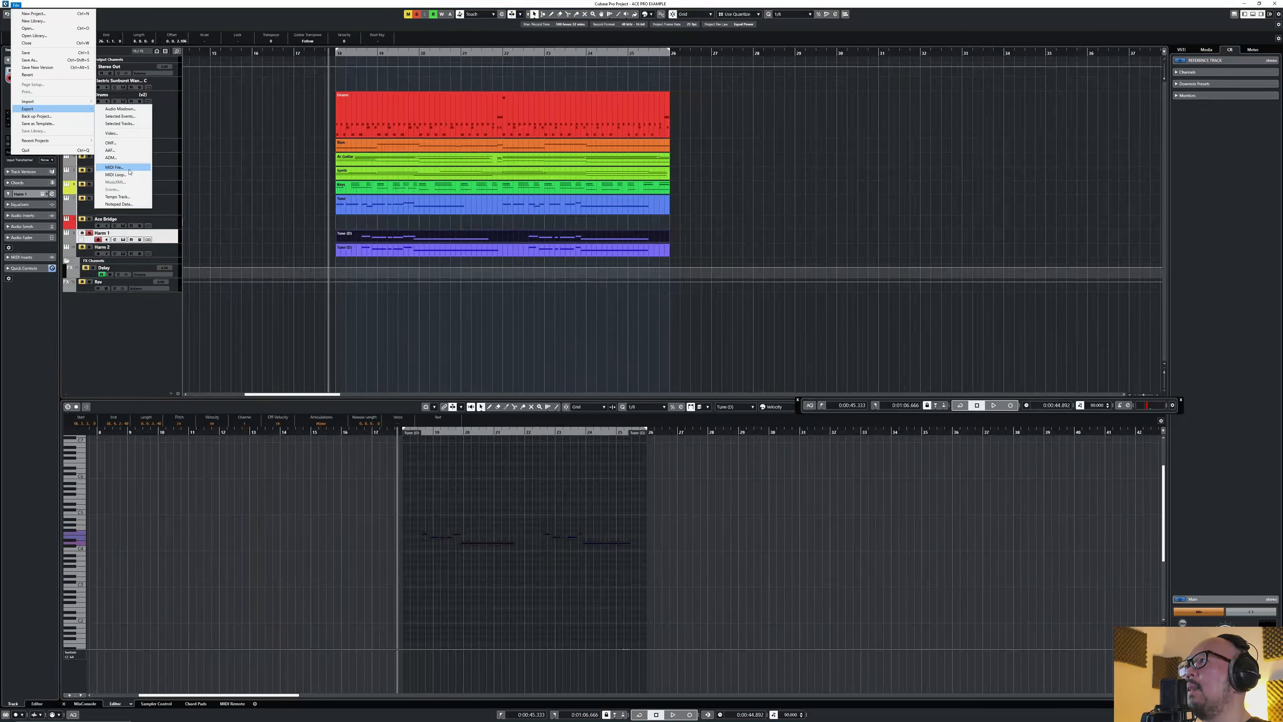
click(122, 167)
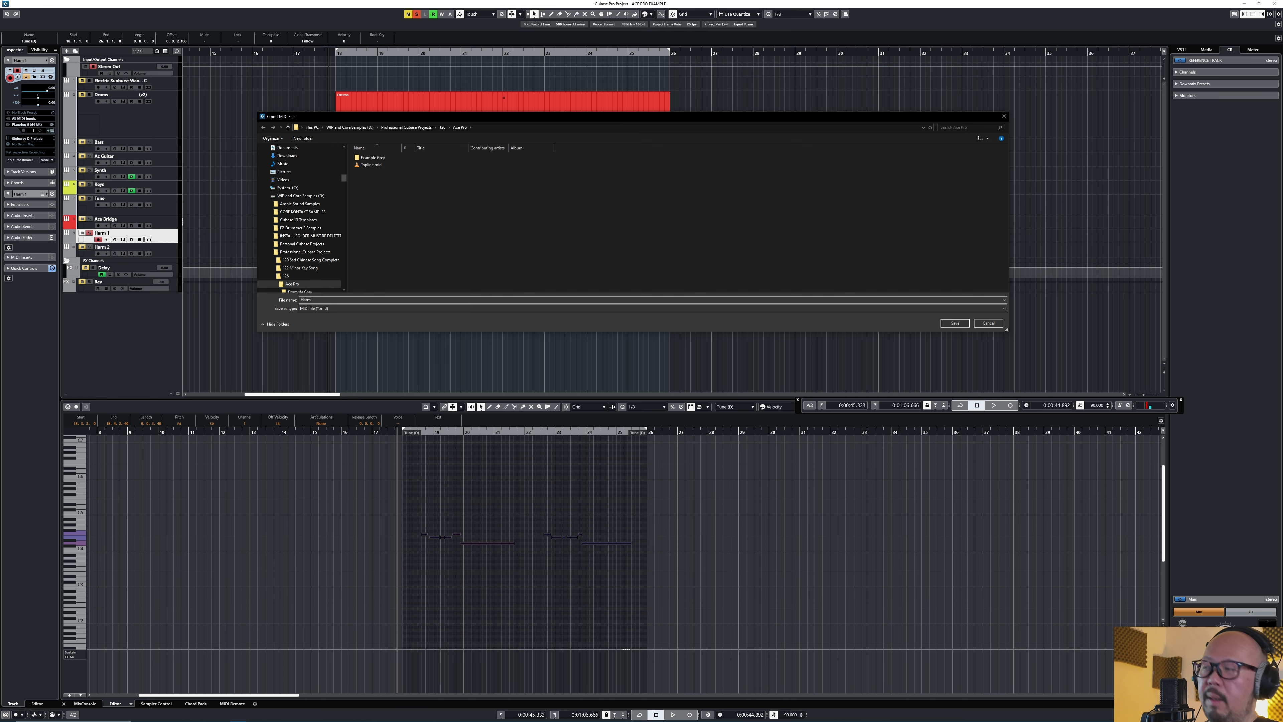
key(Return)
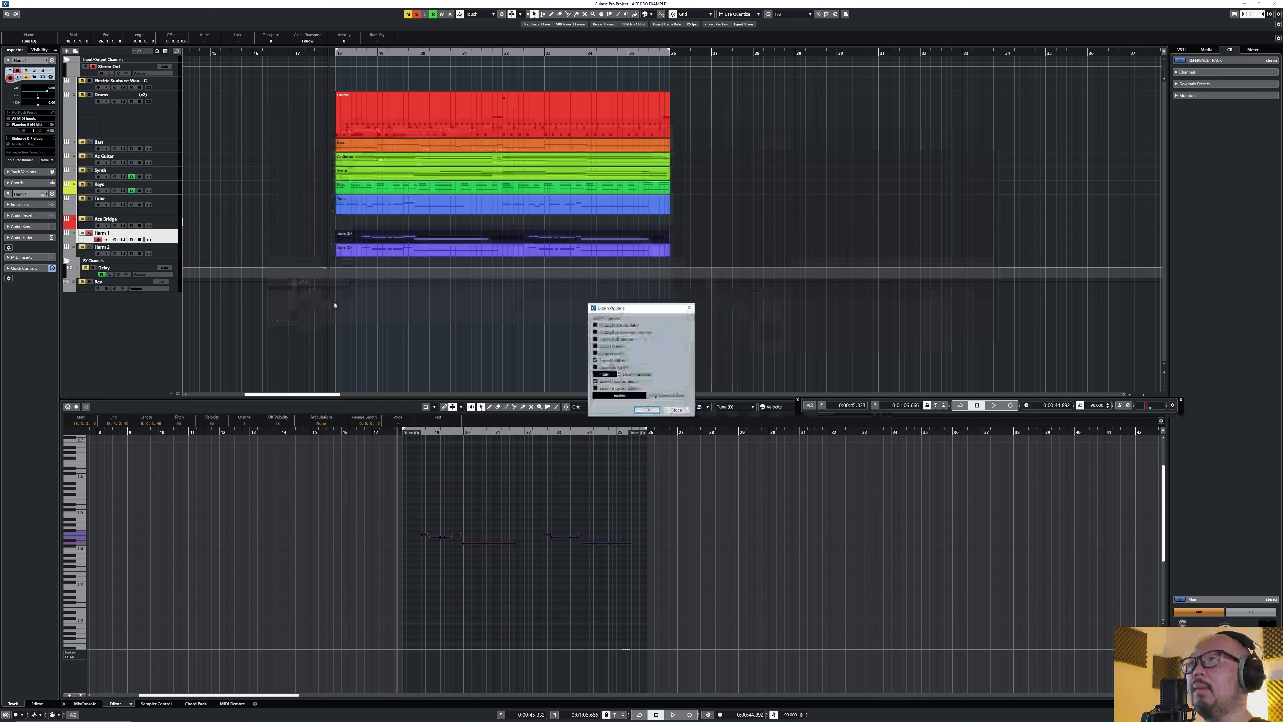
click(648, 410)
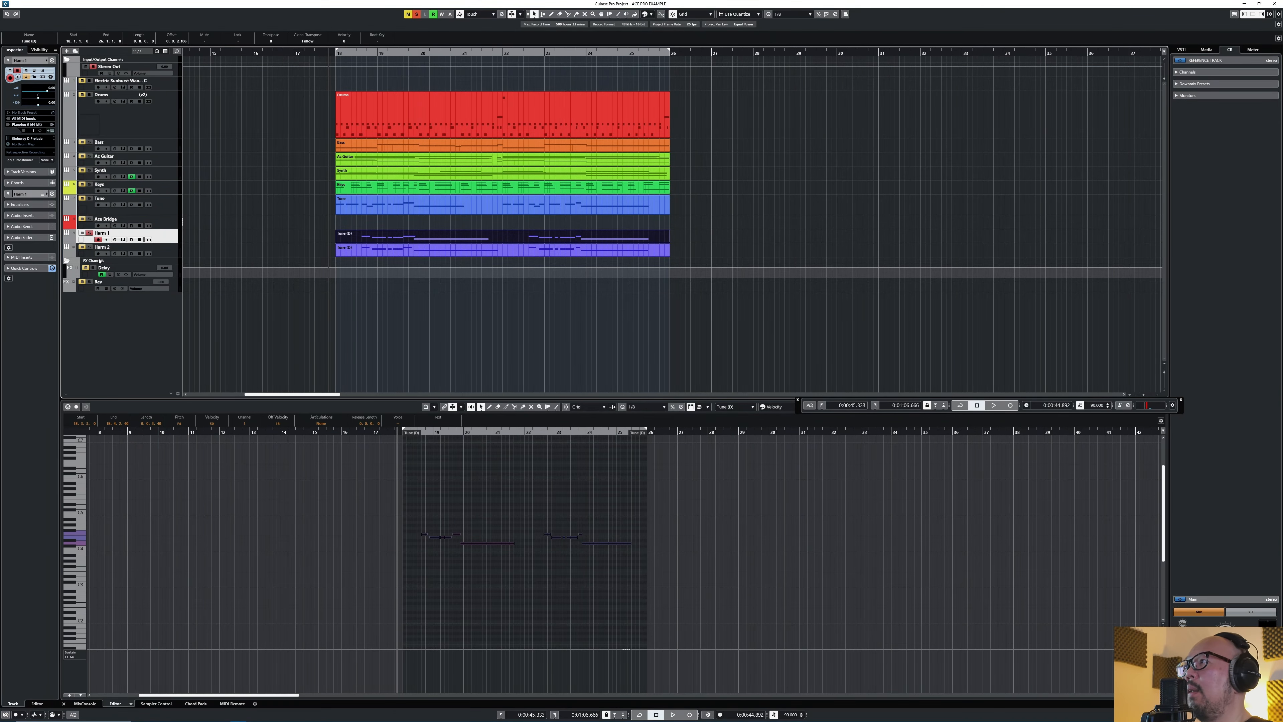
Solo Harm 2 instead of Harm 1 and export it as its own MIDI file with the default export options
click(90, 247)
click(90, 233)
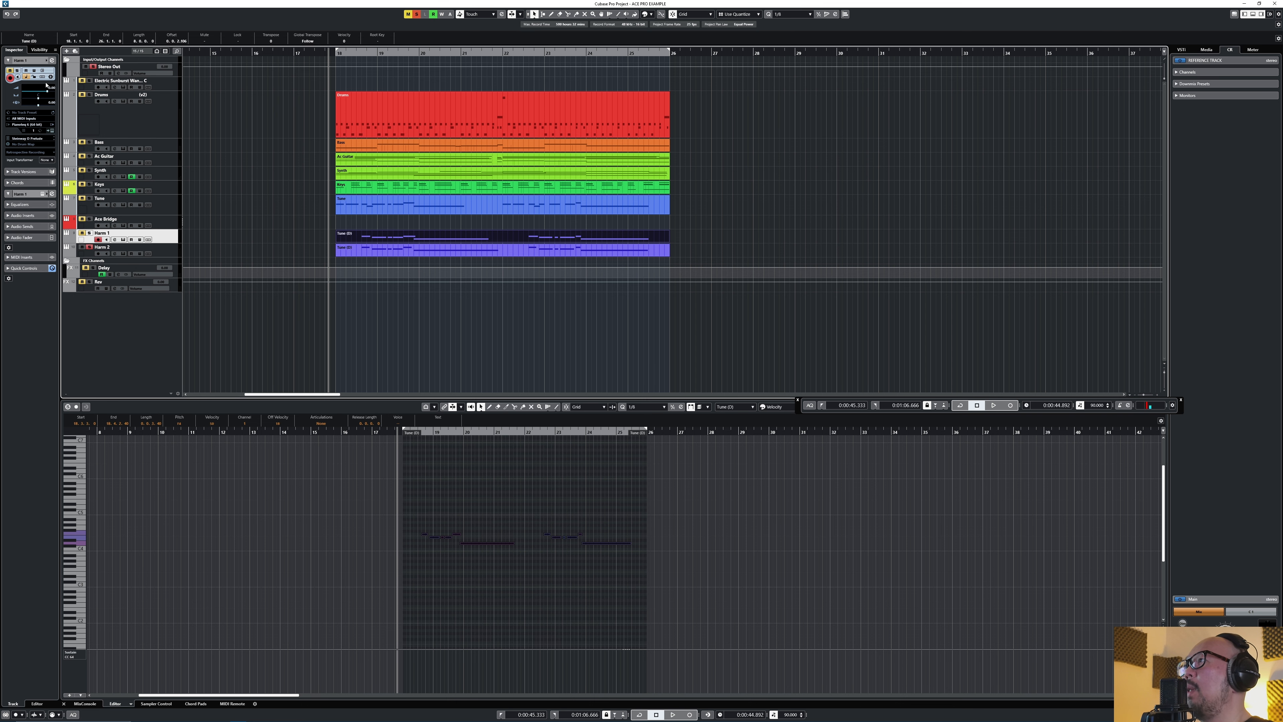
key(Return)
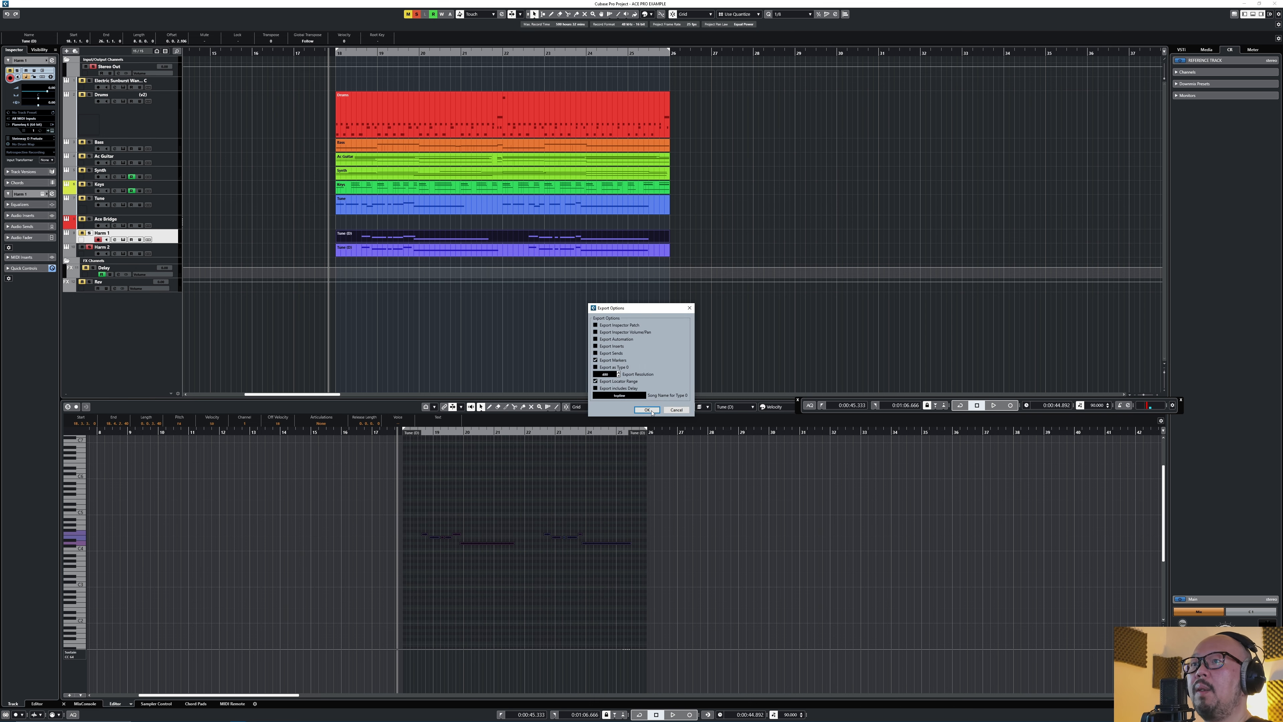
click(647, 409)
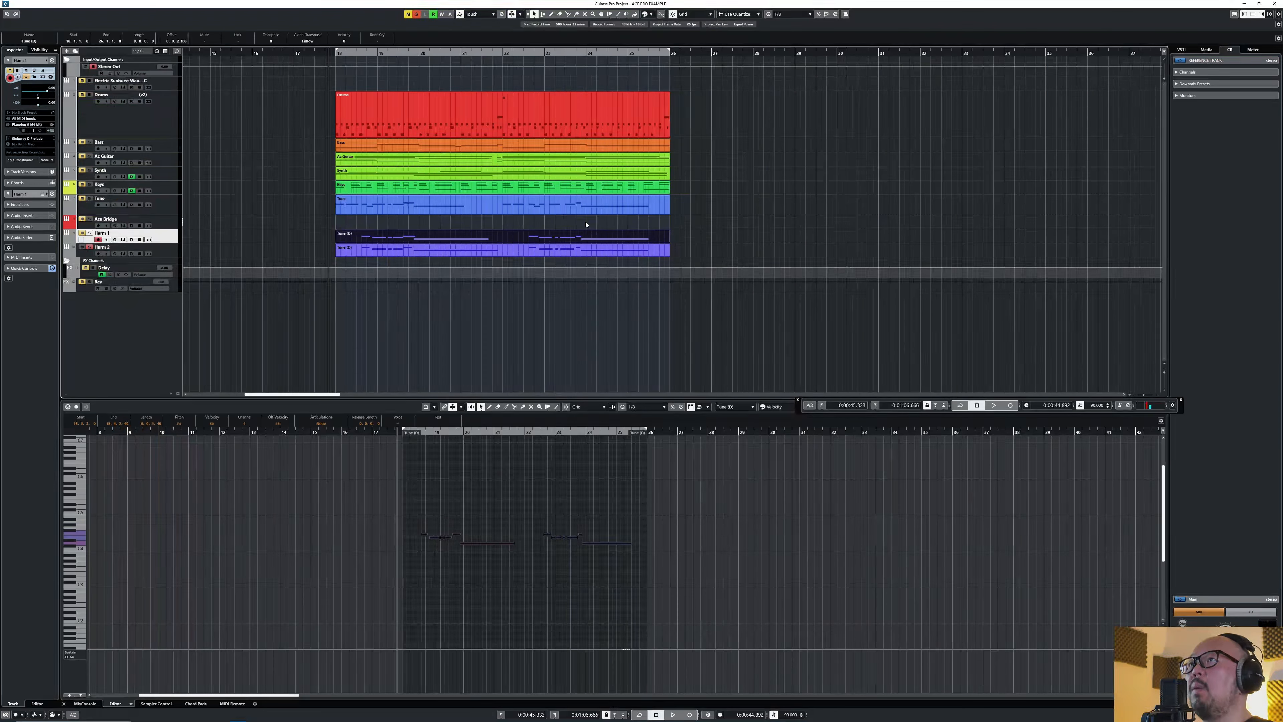
Switch back to ACE Studio and import both harmony MIDI files as new tracks, aligned with the start of the melody clip
mouse_move(411, 714)
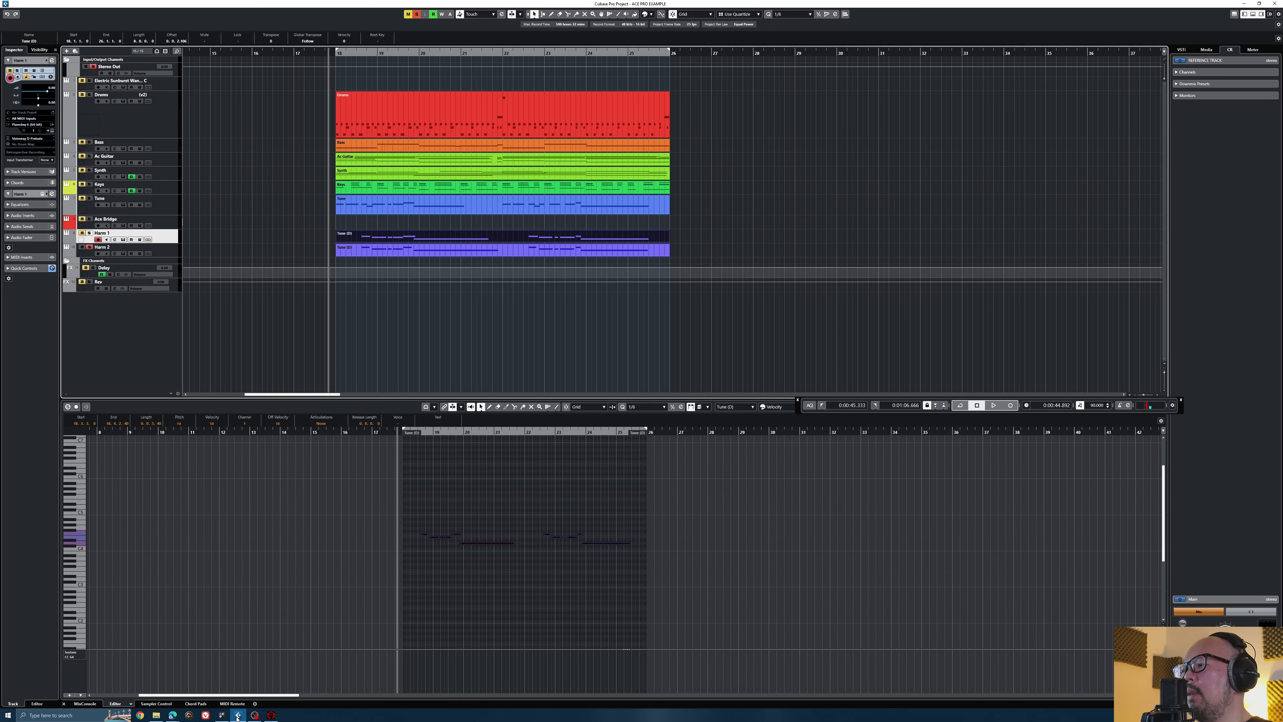
click(222, 715)
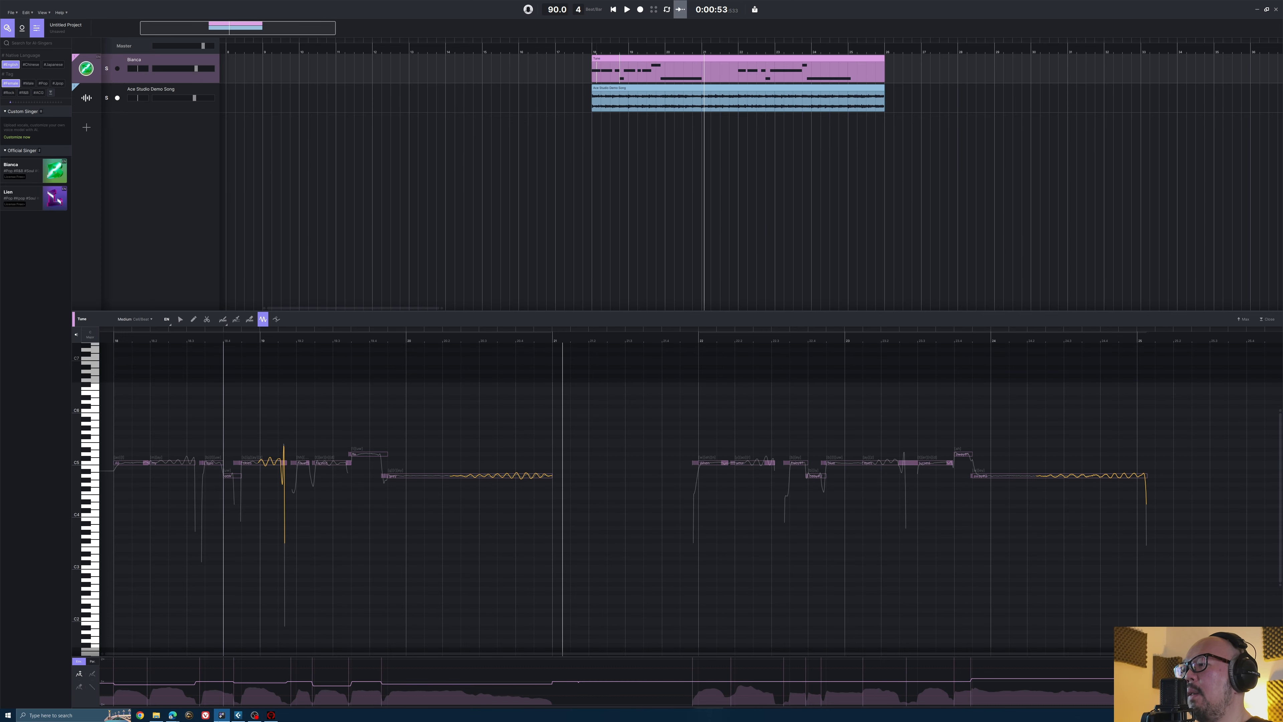
click(156, 715)
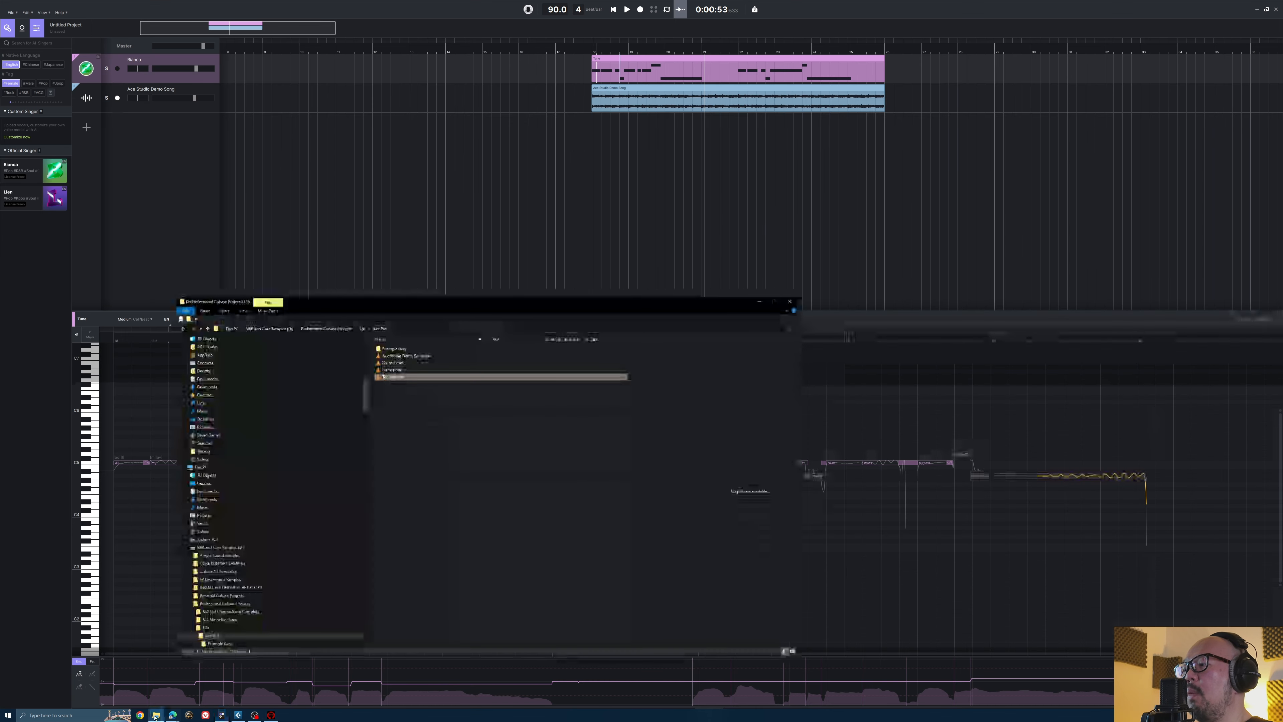
click(392, 370)
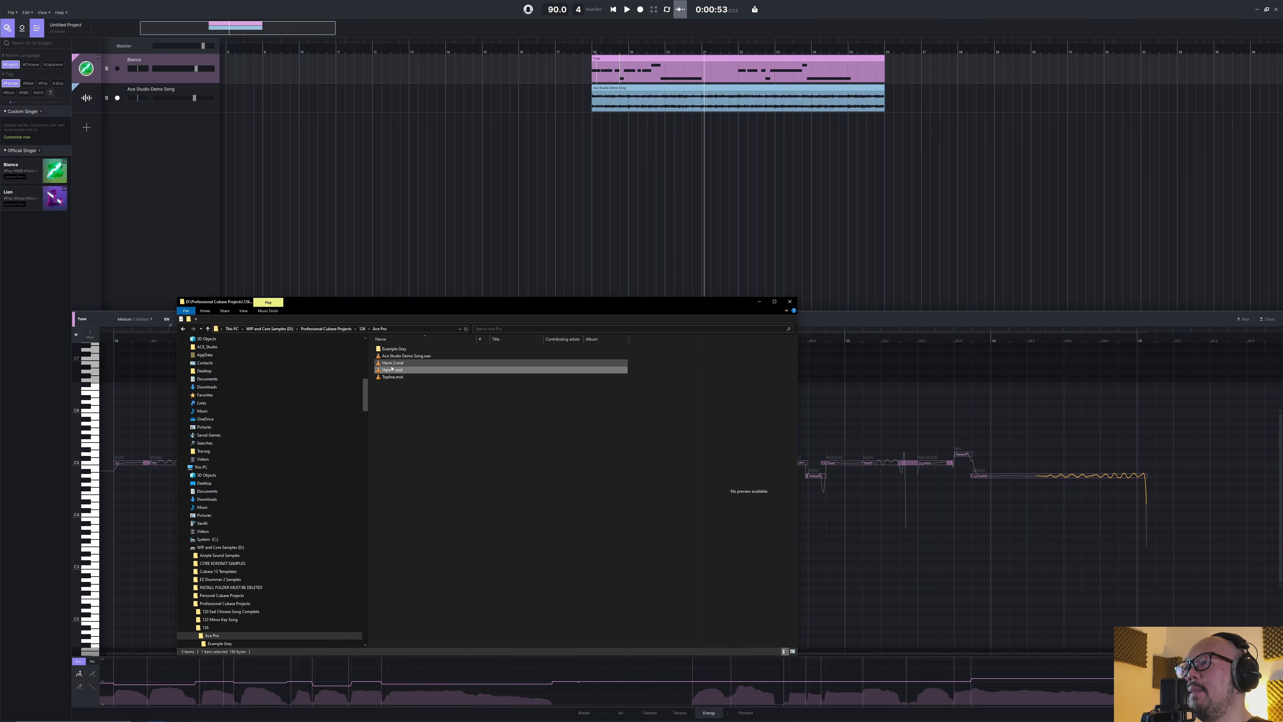
ctrl+click(392, 363)
drag(393, 362, 591, 190)
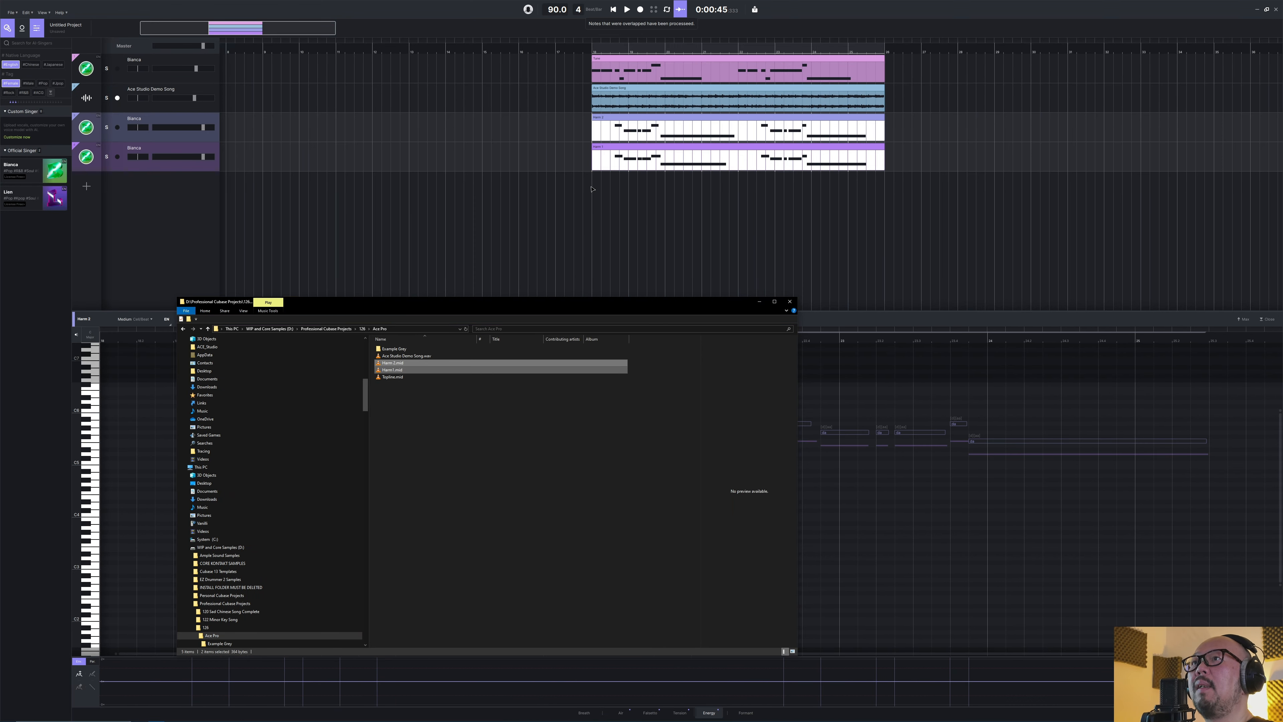
Move the Ace Studio Demo Song track above the lead vocal track
click(313, 94)
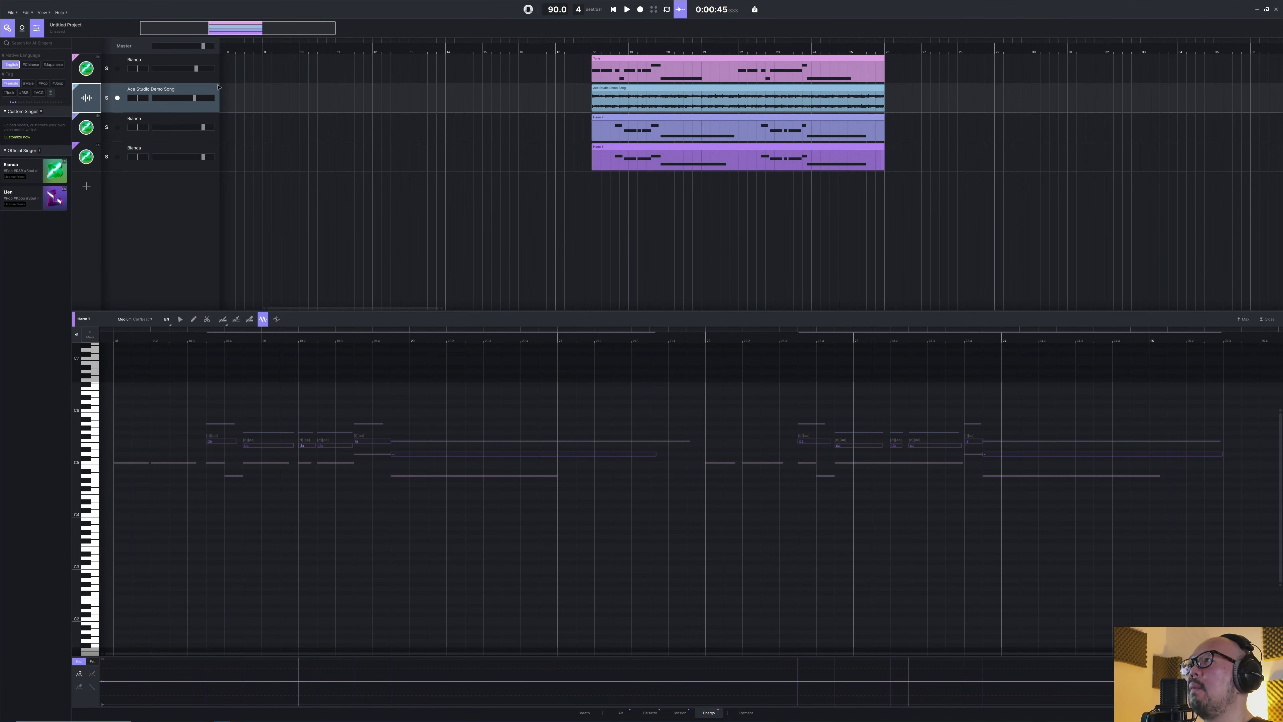
drag(218, 86, 218, 58)
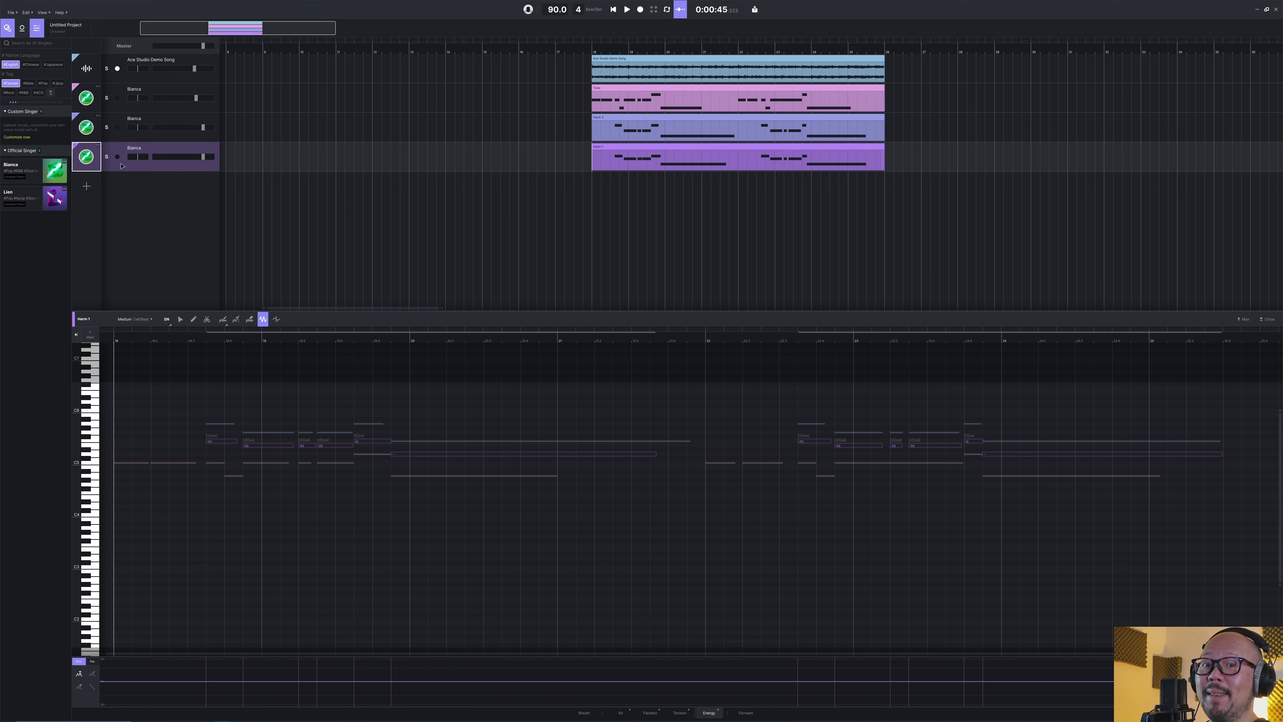
Filter the singers to male voices only, and assign David to the Harm 2 track and Sidney to the Harm 1 track
click(81, 132)
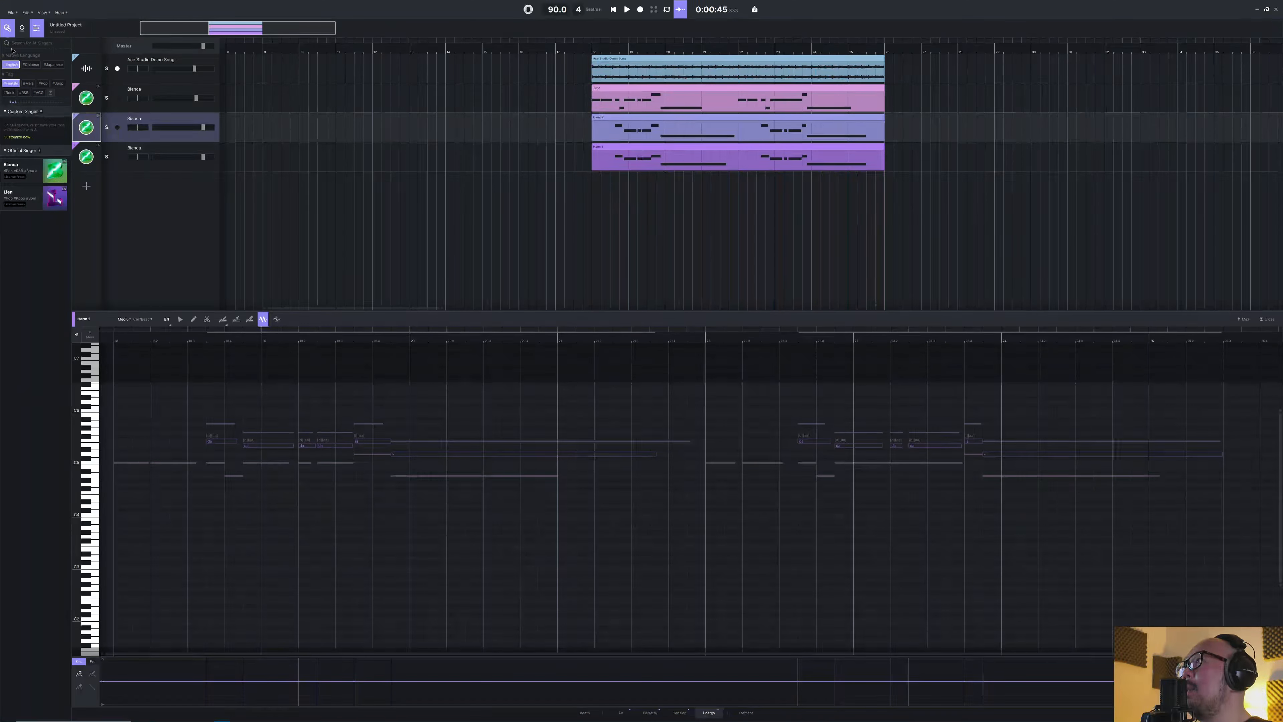
click(10, 83)
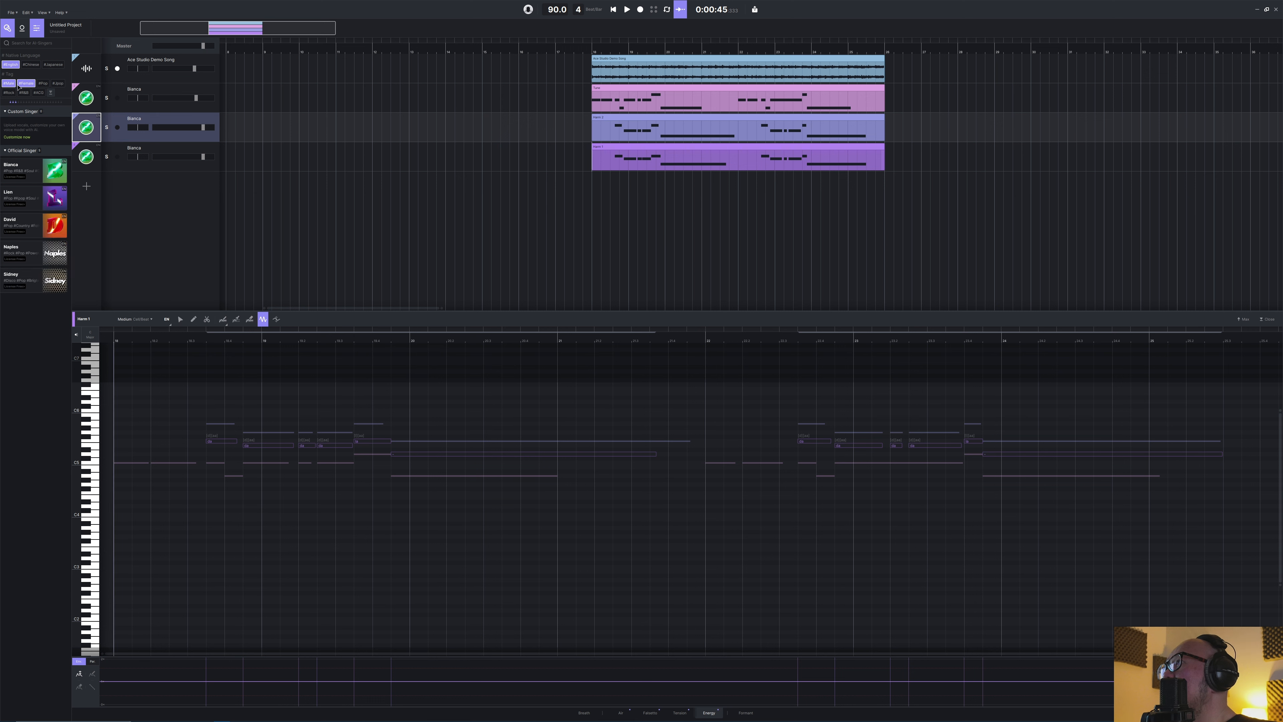
click(10, 83)
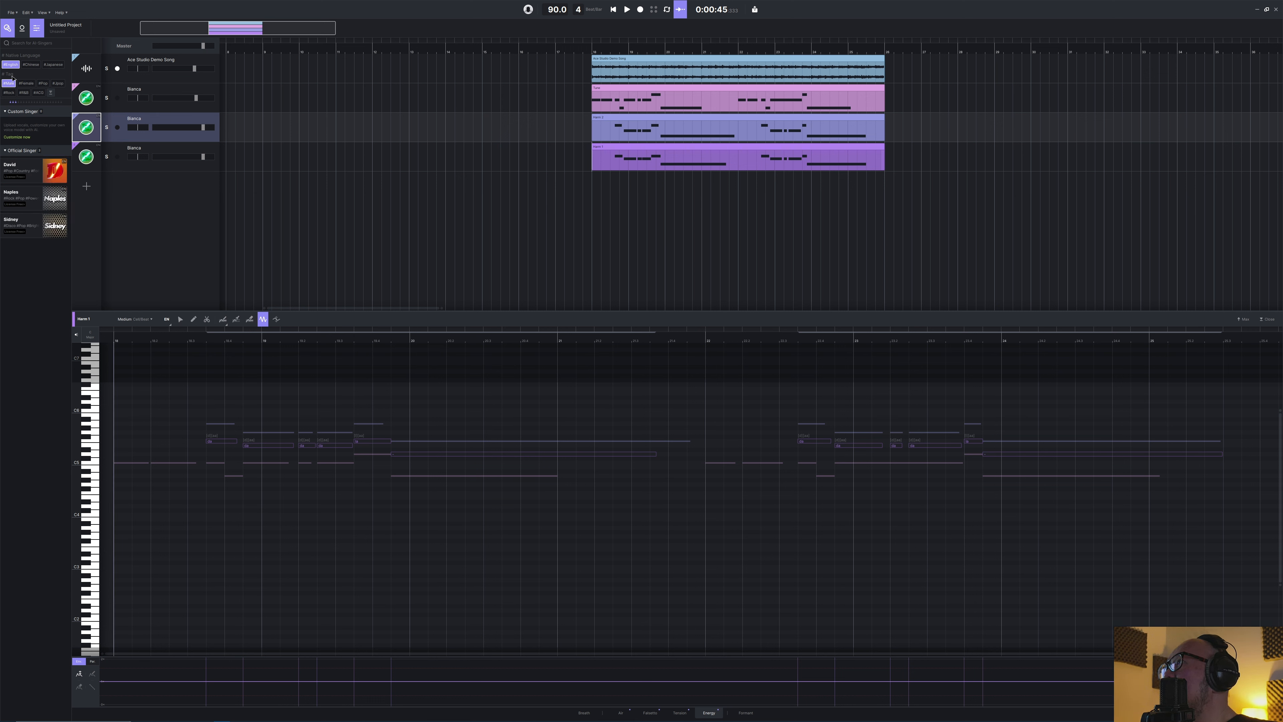
mouse_move(37, 166)
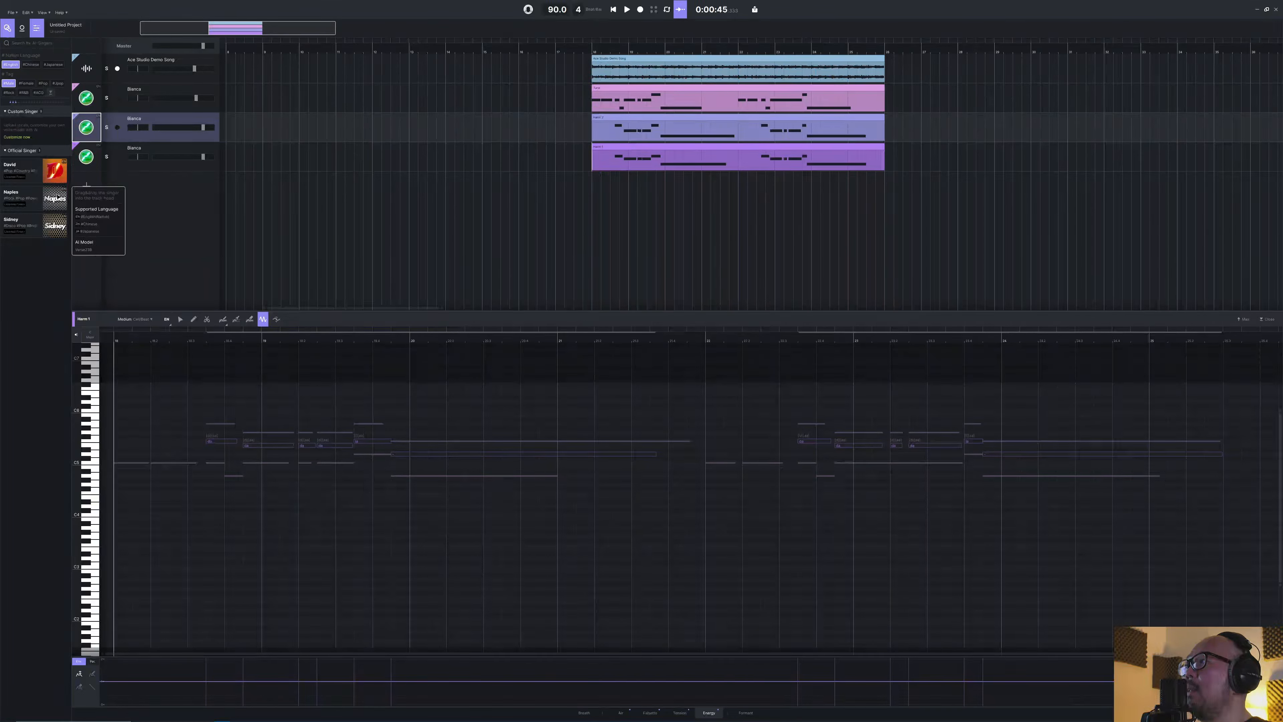
mouse_move(60, 191)
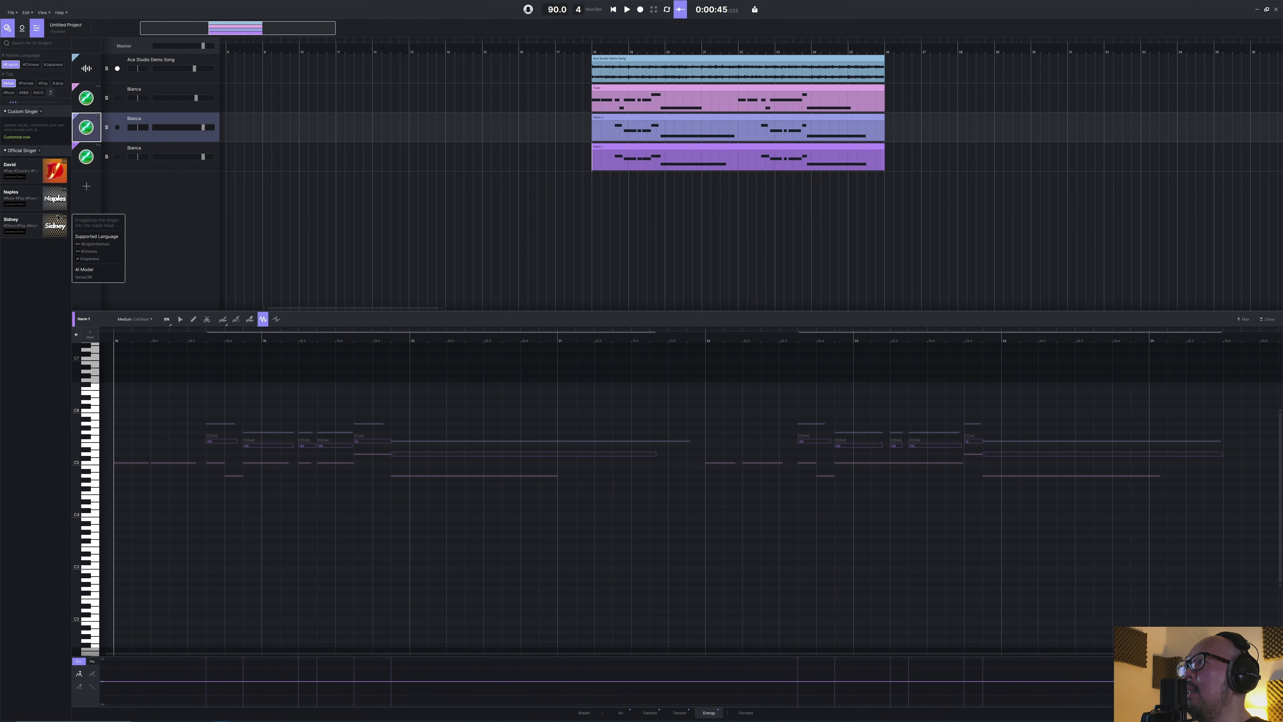
drag(55, 171, 85, 130)
mouse_move(60, 204)
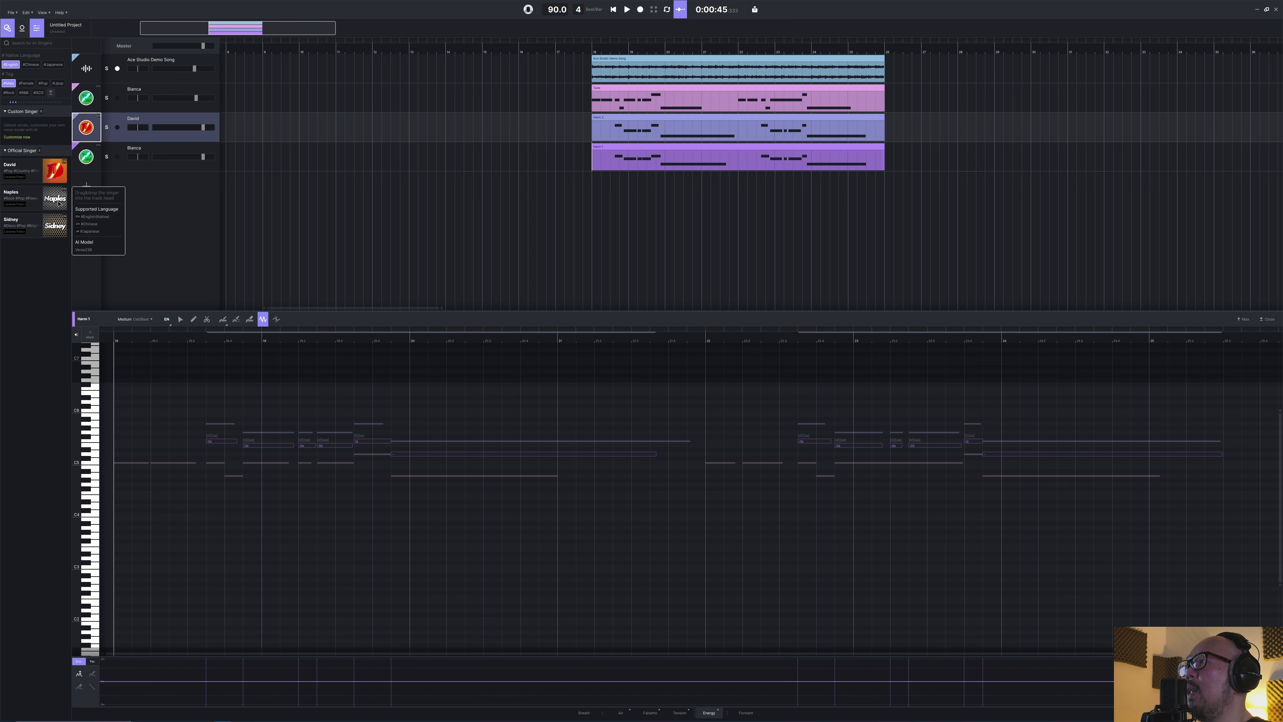
drag(54, 225, 86, 158)
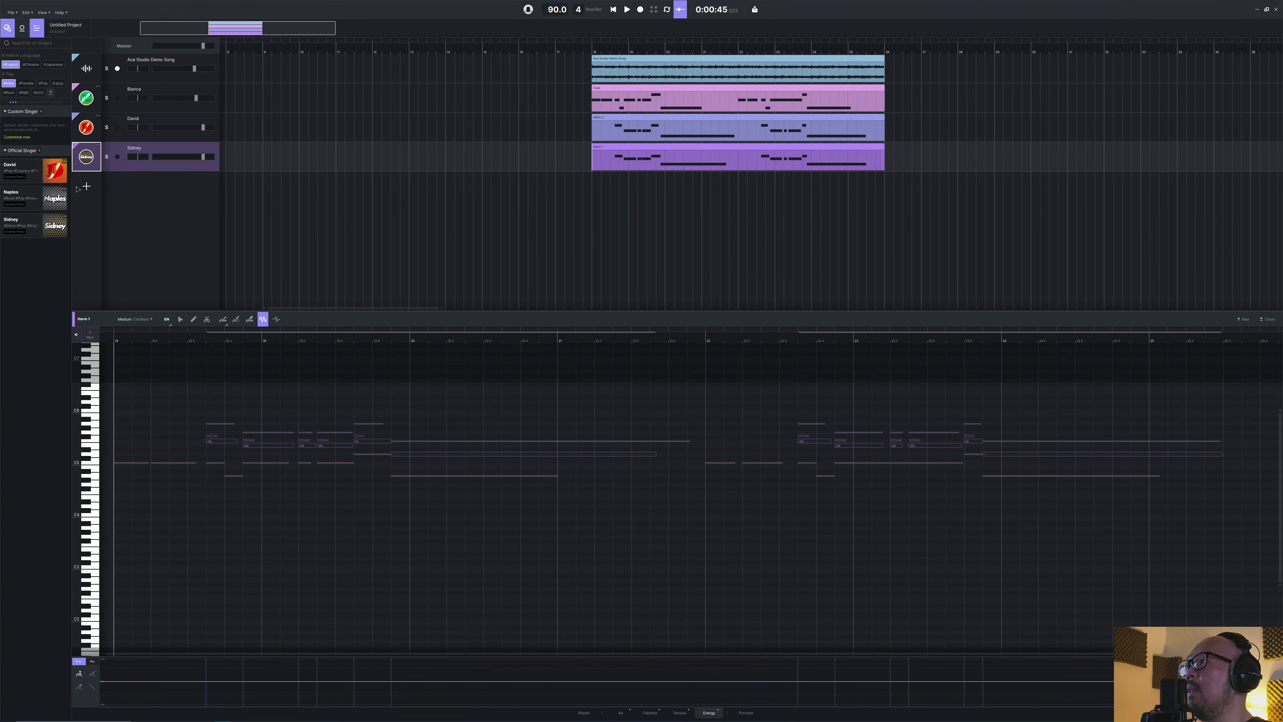
Play from just before the harmonies enter, lower the volume of the David and Sidney tracks, and replay the passage
click(610, 181)
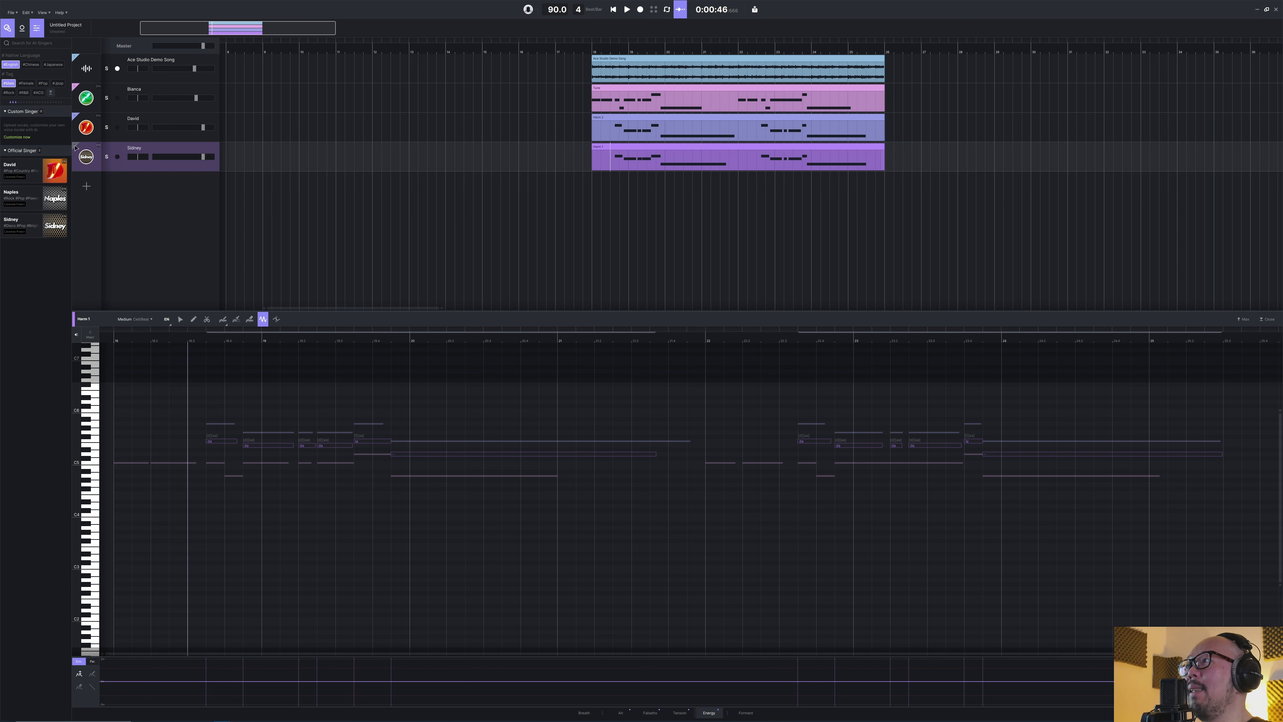
key(space)
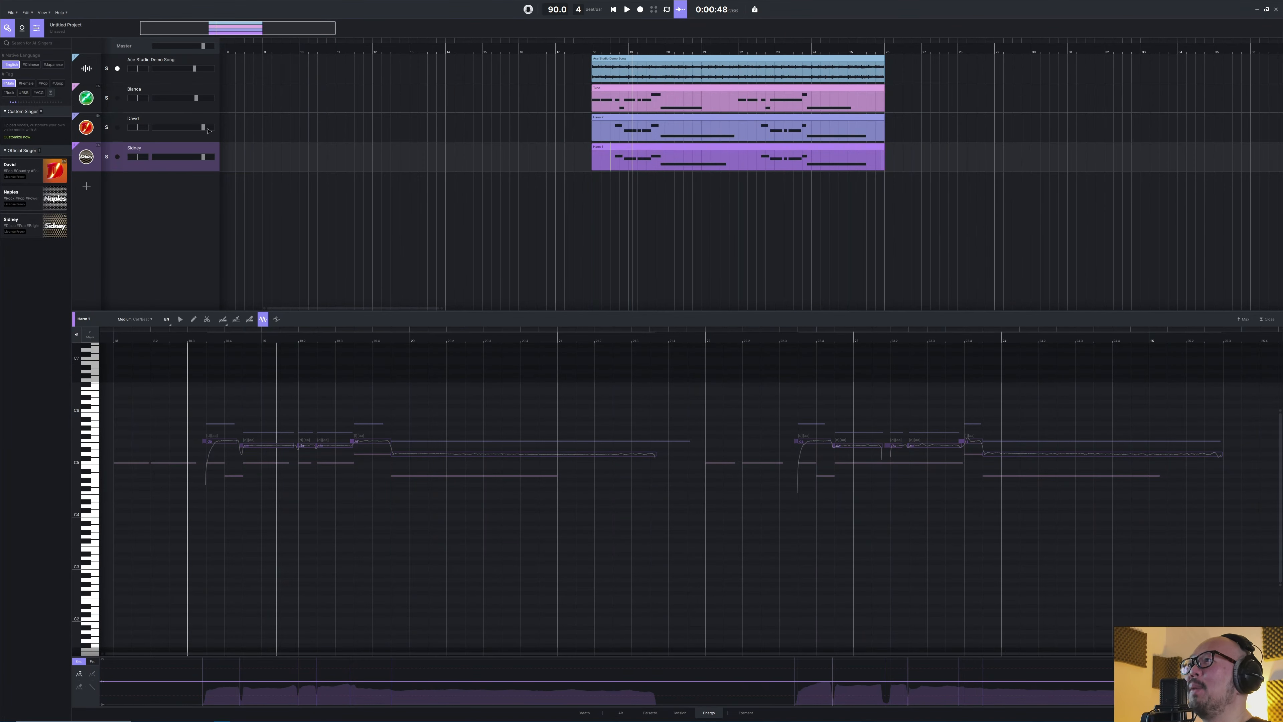
click(205, 128)
drag(205, 159, 185, 158)
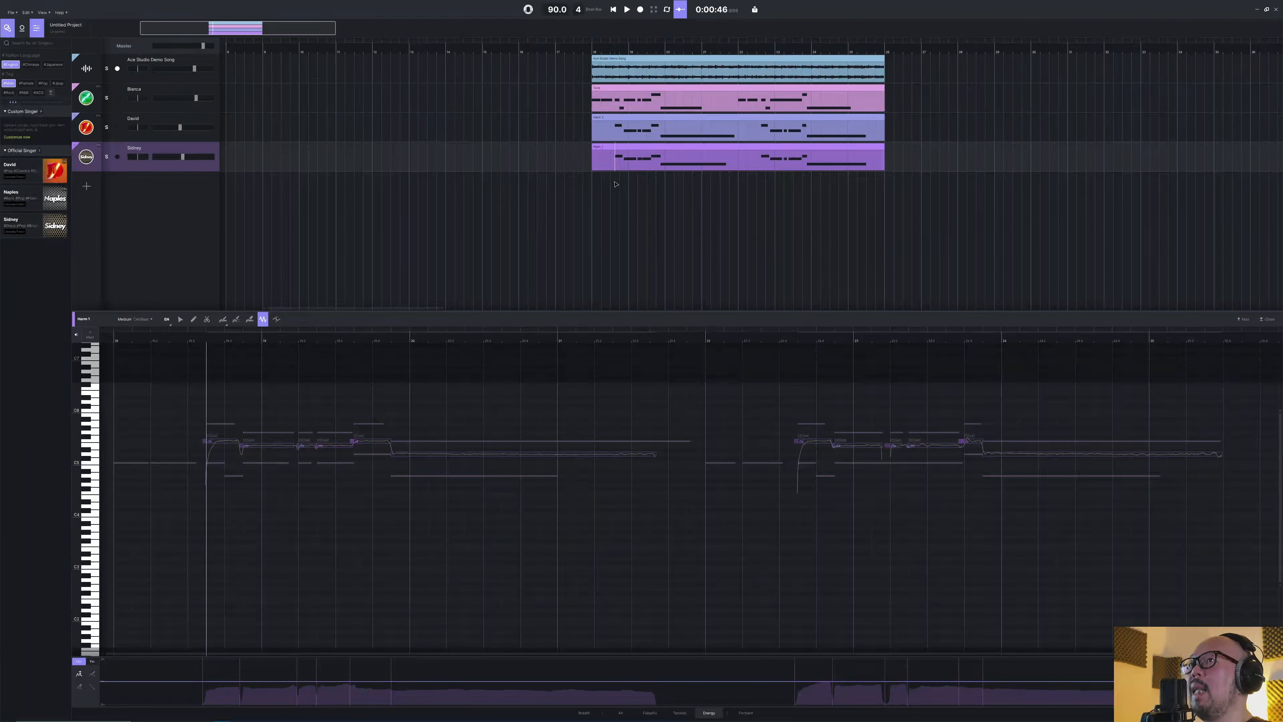
key(space)
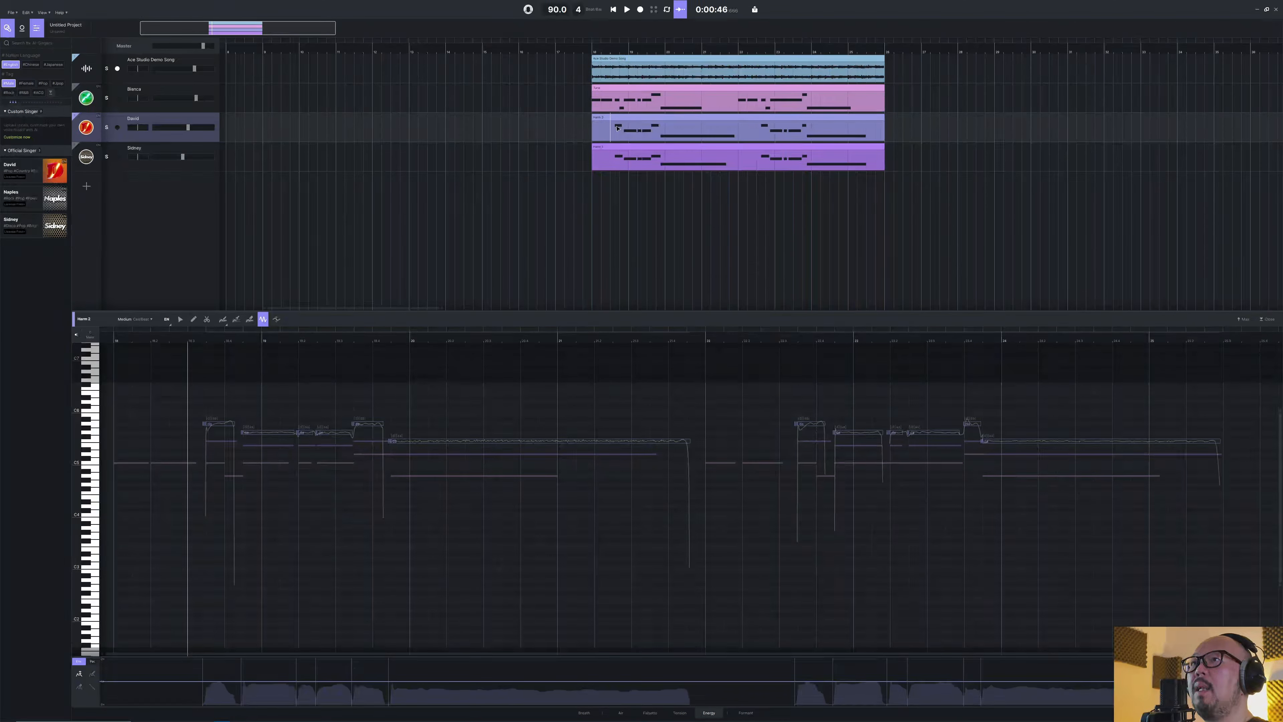
Transpose all notes of David's Harm 2 clip down one octave and play the passage
click(617, 126)
click(258, 393)
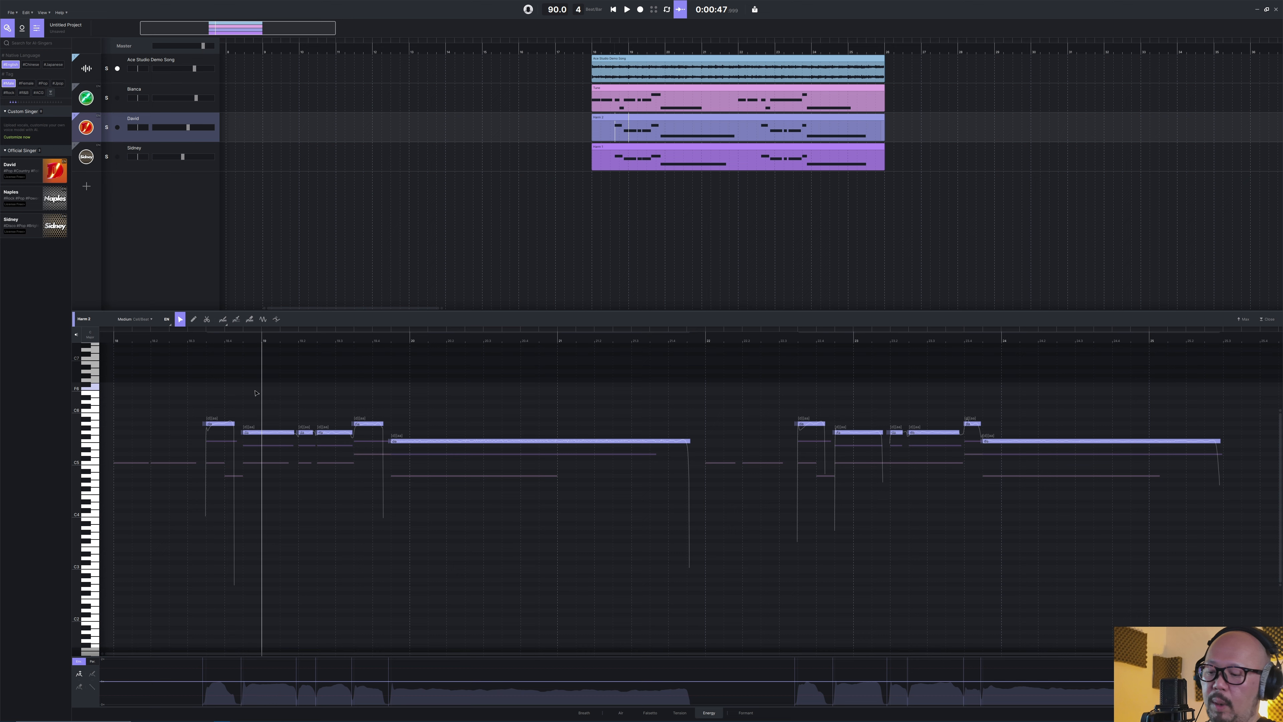
key(ctrl+a)
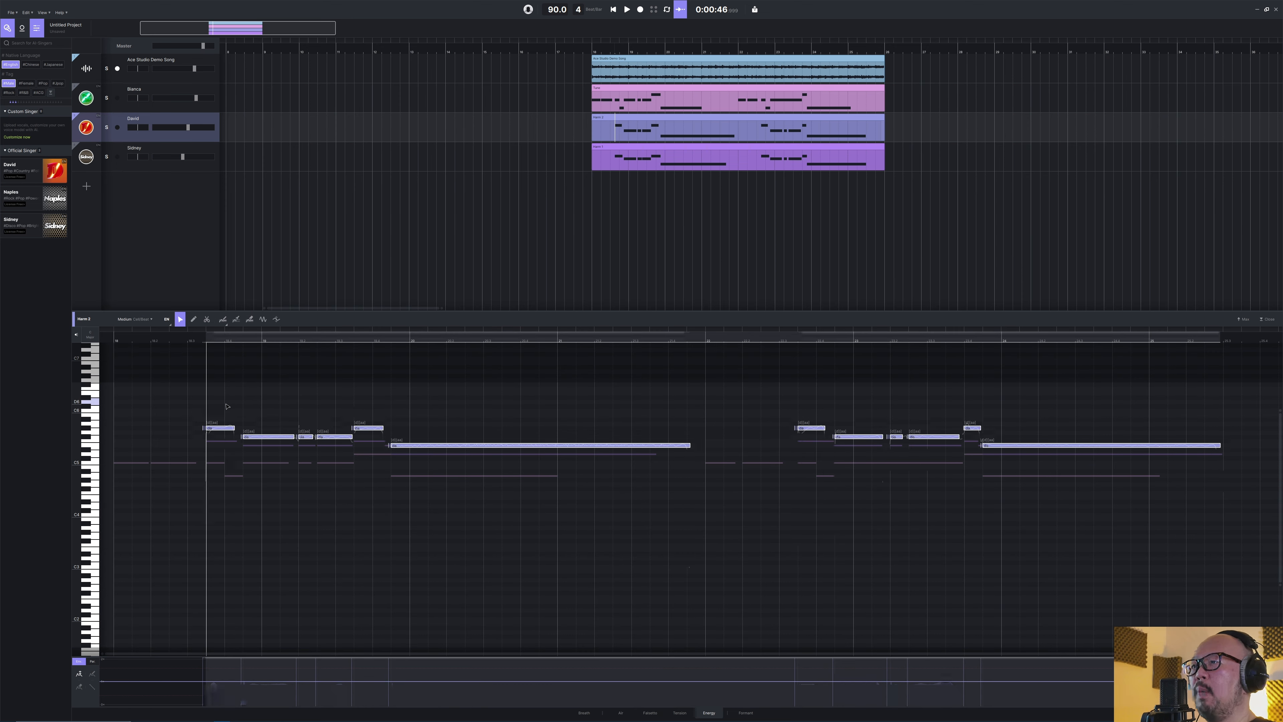
key(Down)
key(Down)
key(Down)
key(Down)
key(Down)
key(Down)
key(Down)
key(Down)
key(Down)
key(Down)
key(Down)
key(Down)
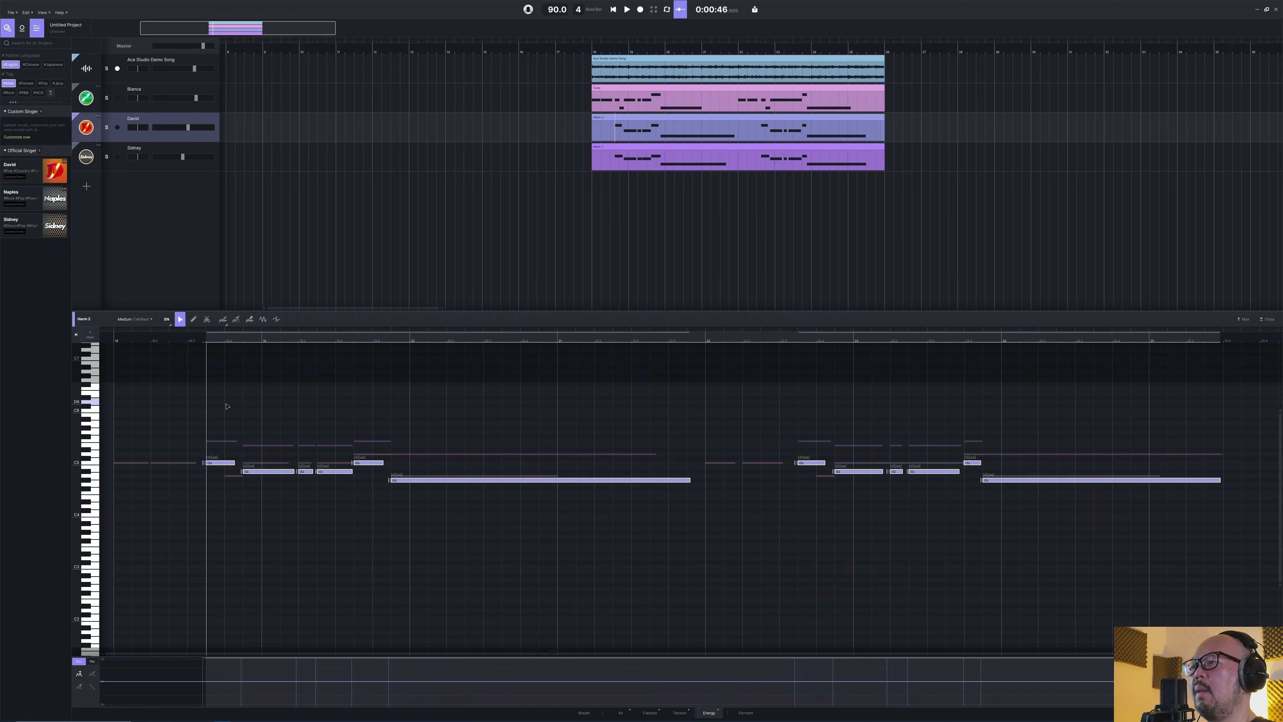
key(space)
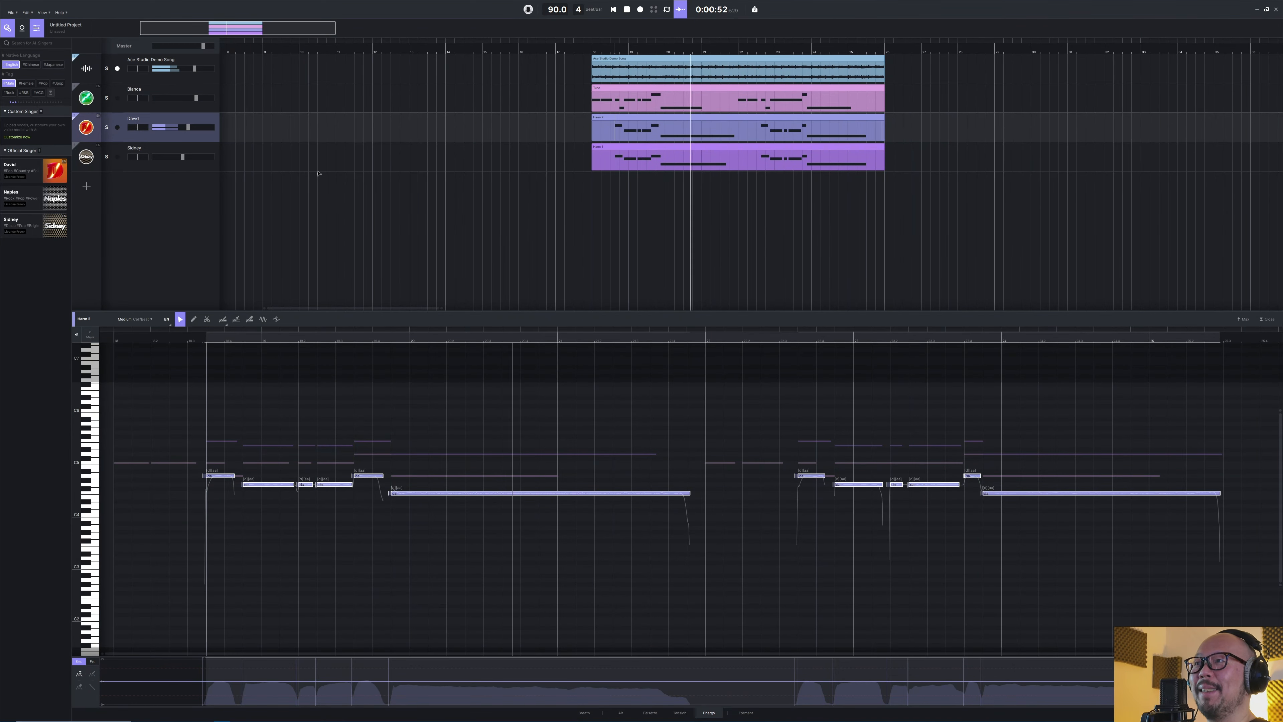
key(space)
Open Sidney's Harm 1 clip and transpose all of its notes down one octave
click(76, 151)
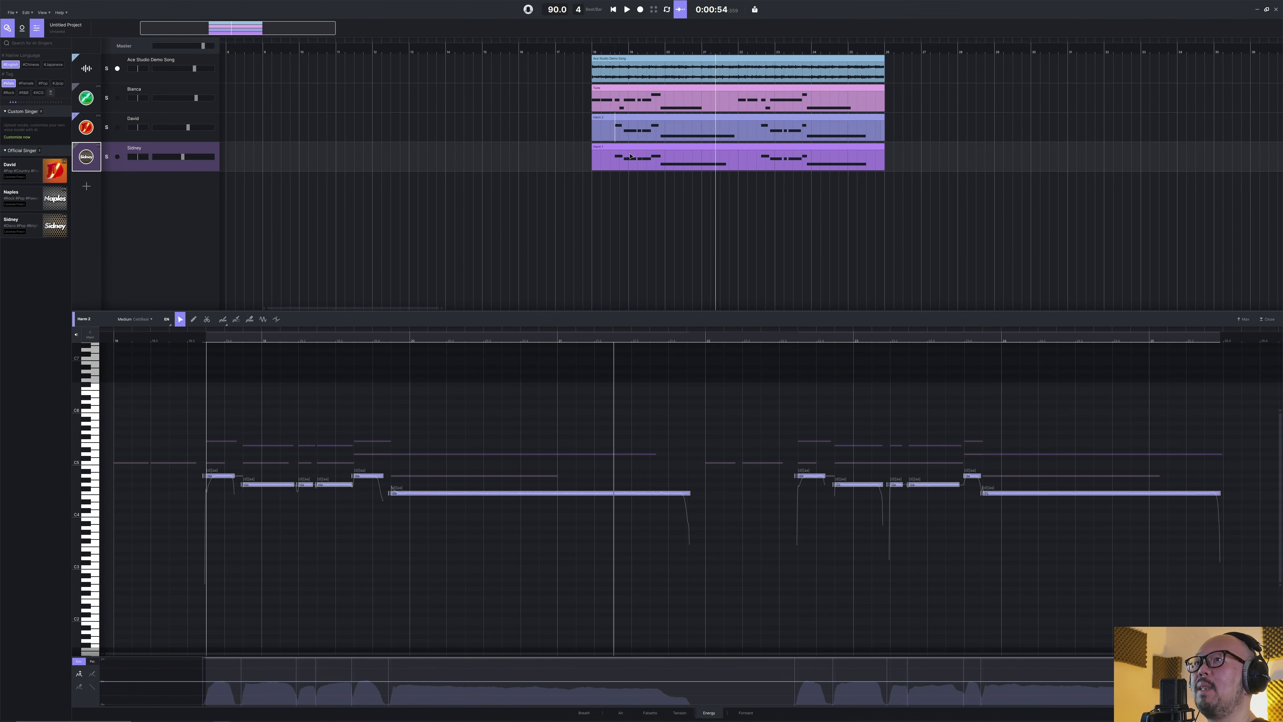
click(606, 147)
click(310, 401)
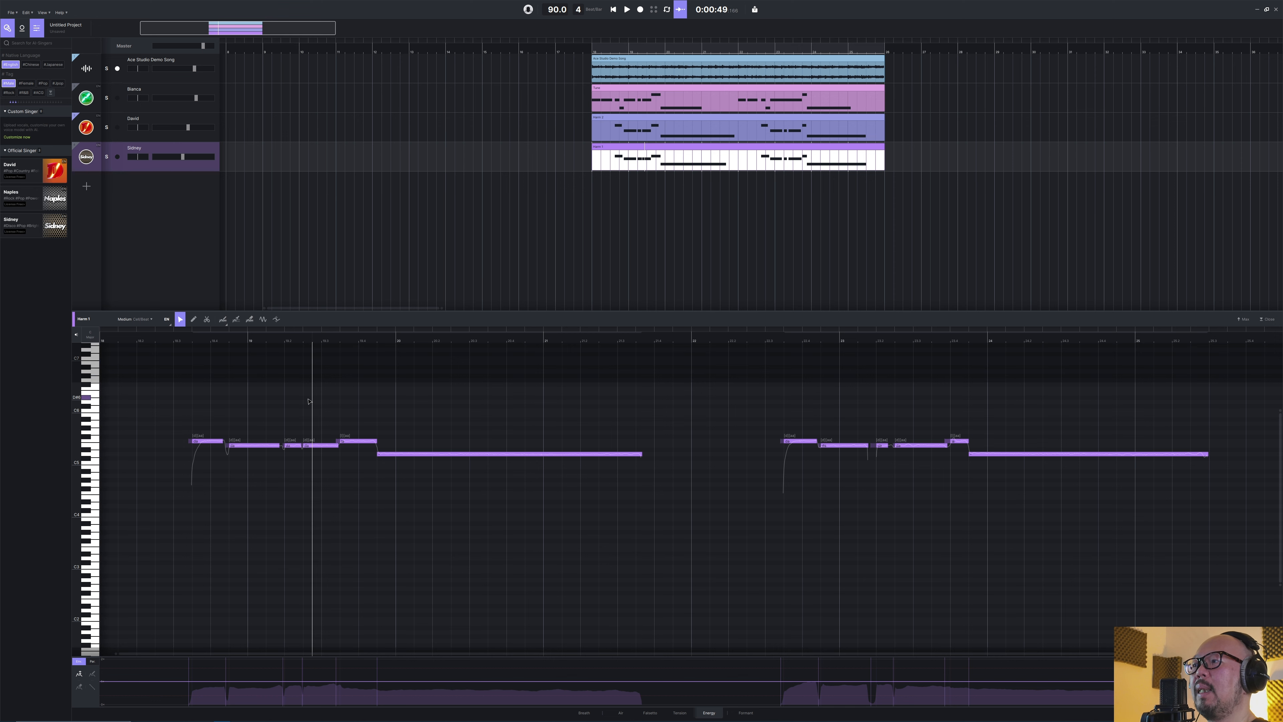
key(ctrl+a)
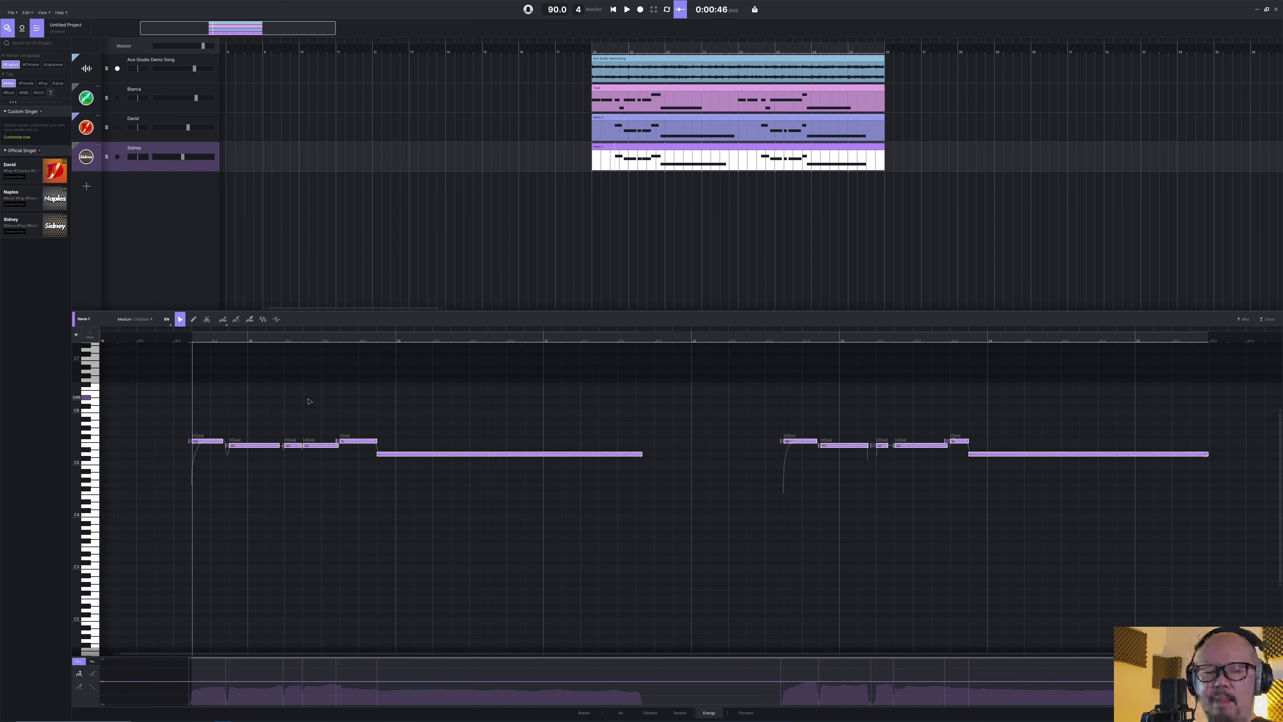
key(Down)
key(Down)
key(Down)
key(Down)
key(Down)
key(Down)
key(Down)
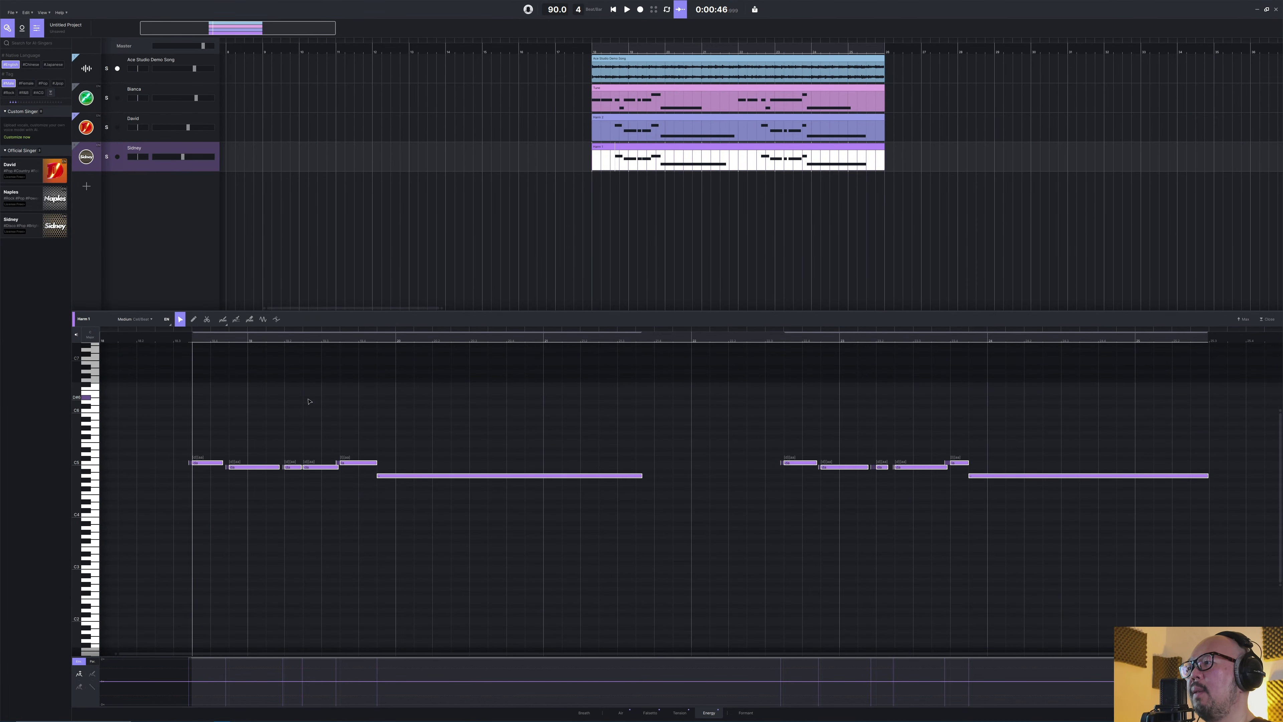
key(Down)
key(Down)
key(Down)
key(Down)
key(Down)
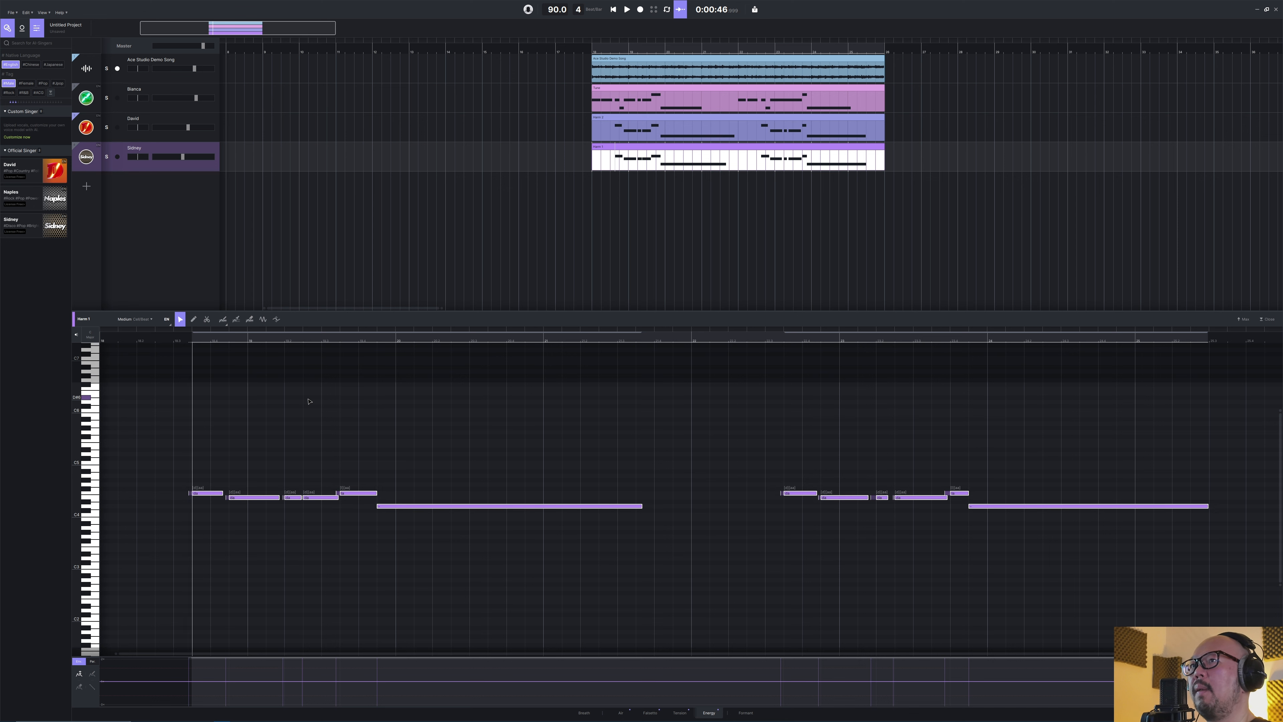
Play the transposed David and Sidney harmonies from the start of the clips
click(589, 192)
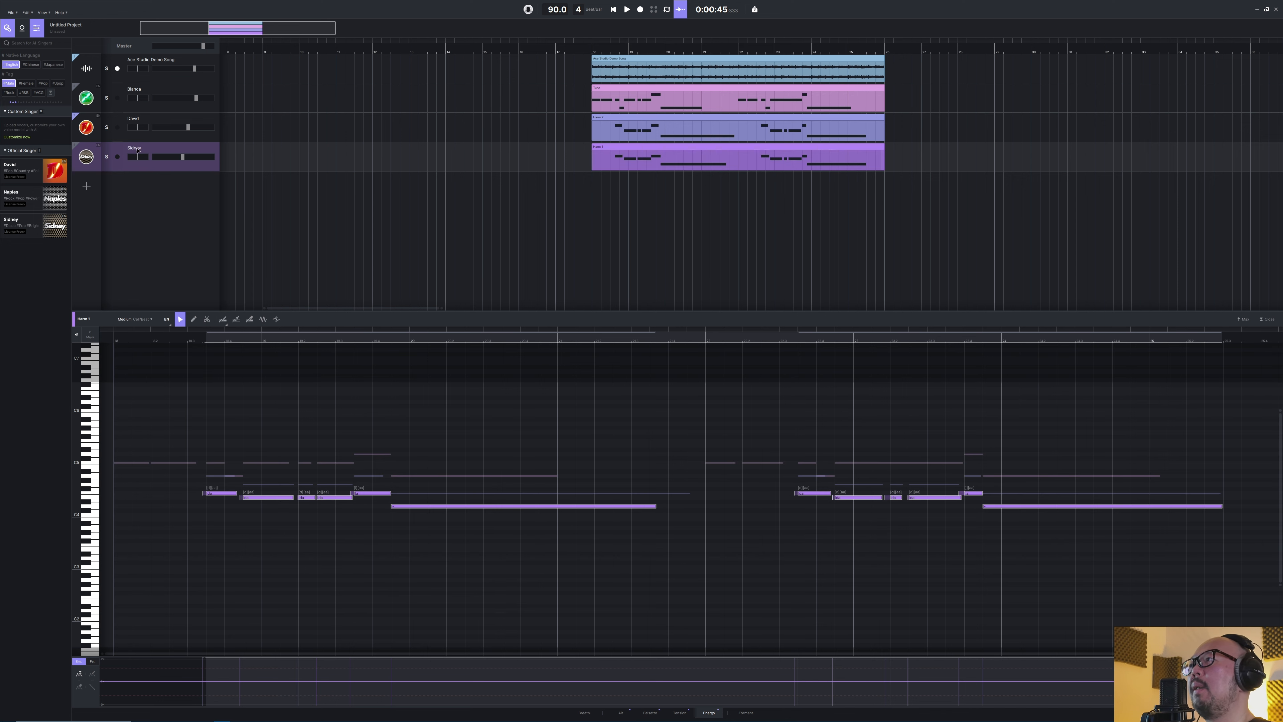
click(81, 124)
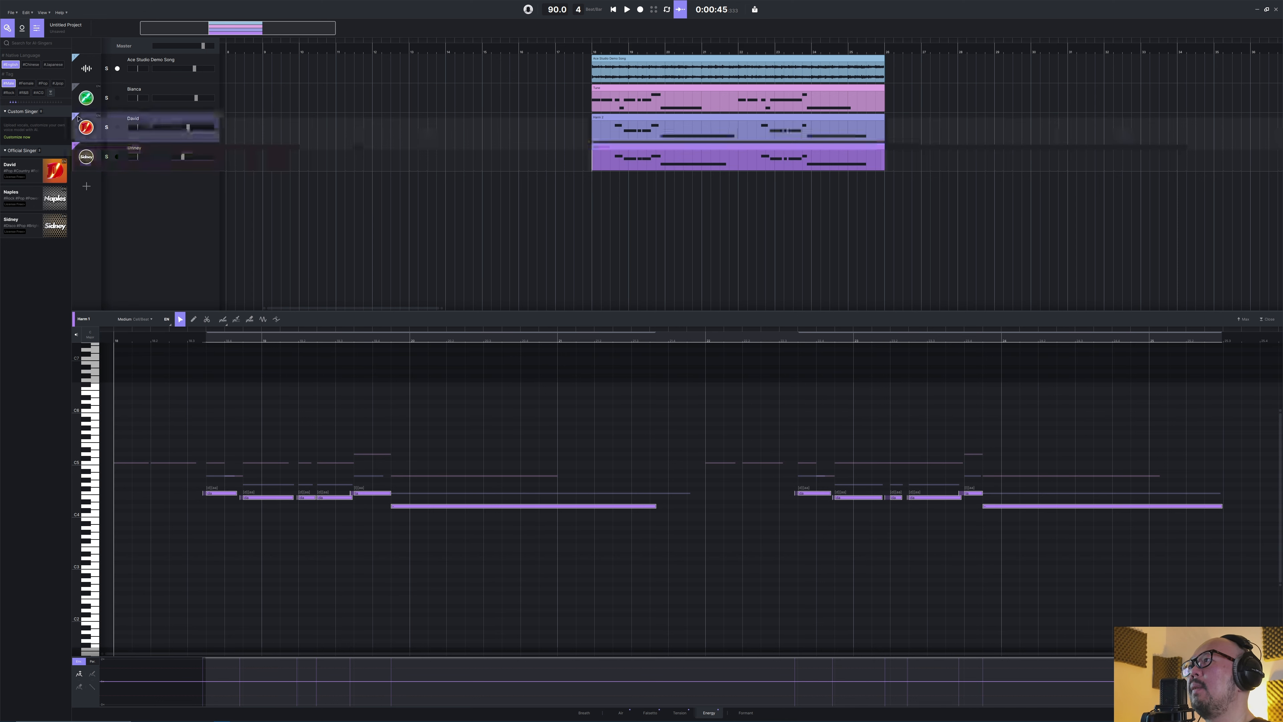
key(space)
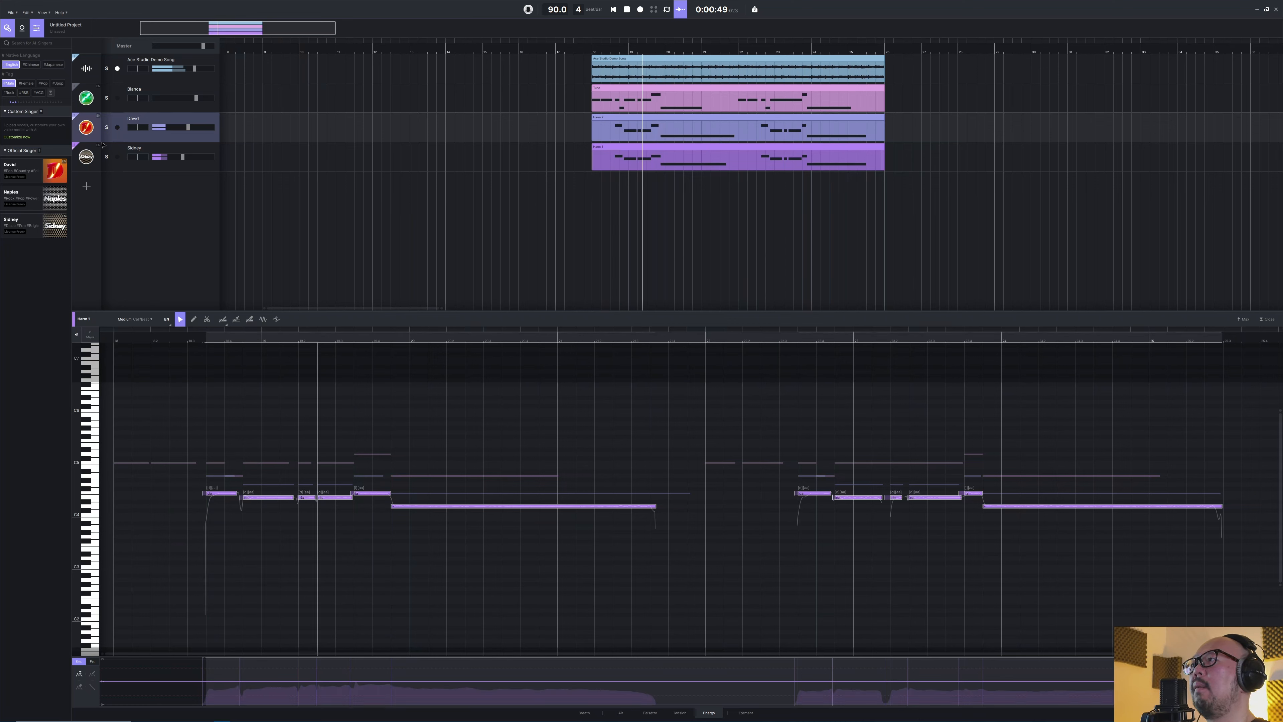
click(76, 109)
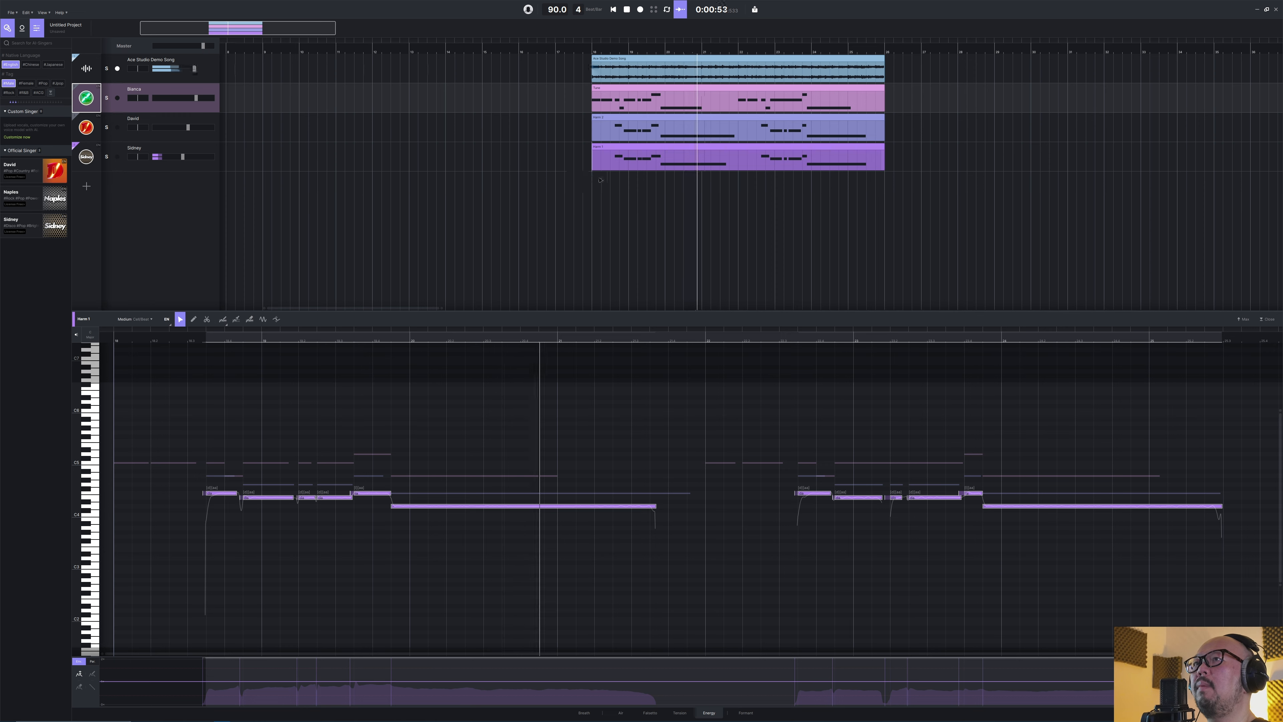
click(601, 159)
click(610, 179)
key(space)
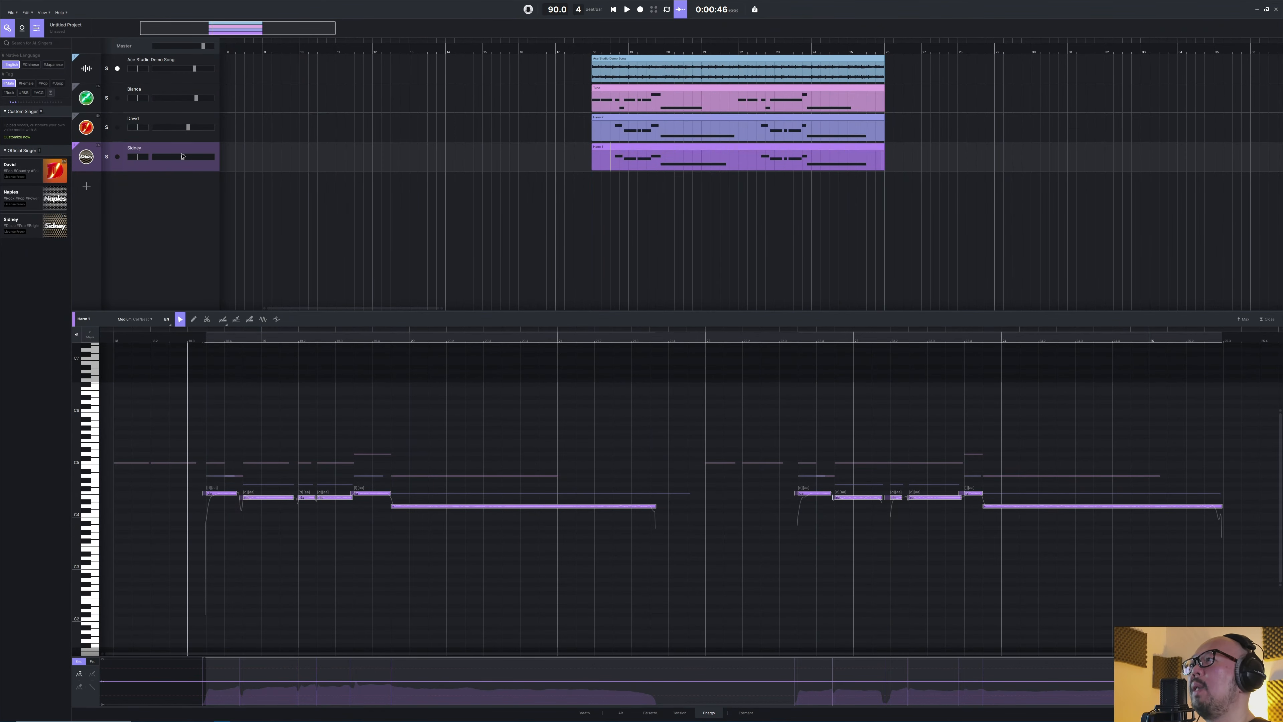
Copy the lyrics from the document and apply "blue skies have turned to grey baby blue eyes turned away" to David's harmony notes
click(86, 127)
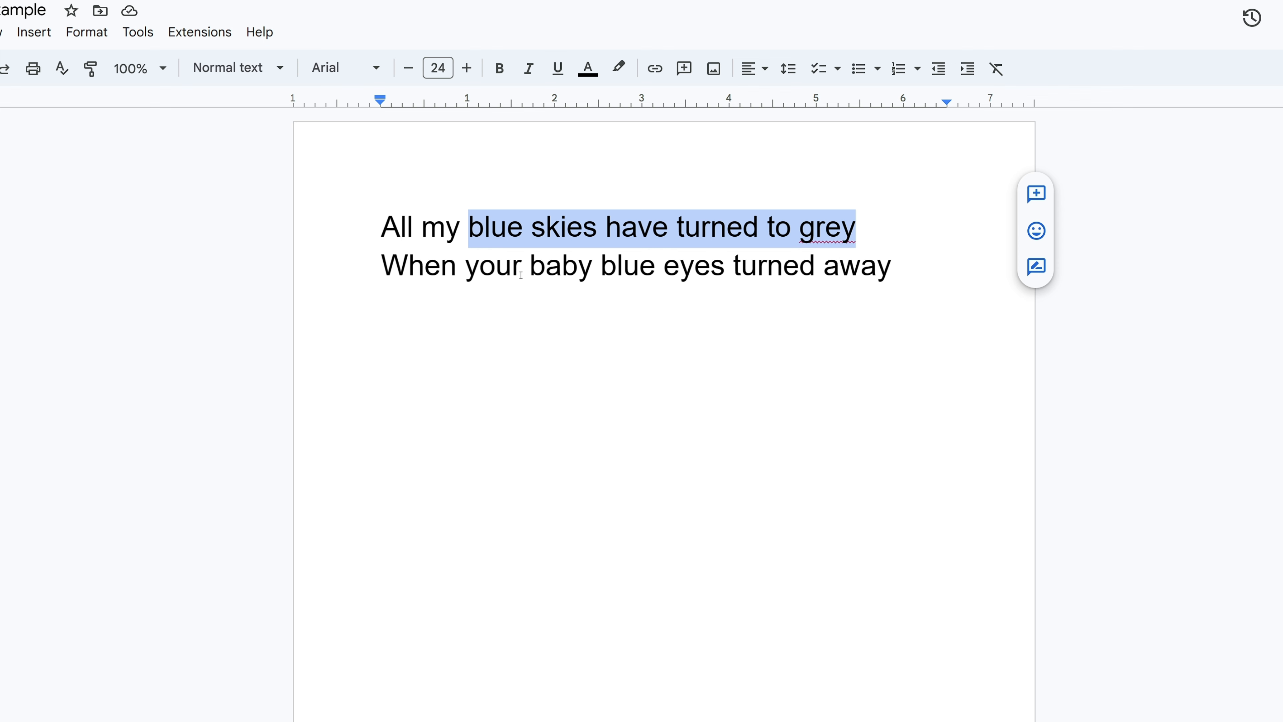
drag(528, 261, 905, 265)
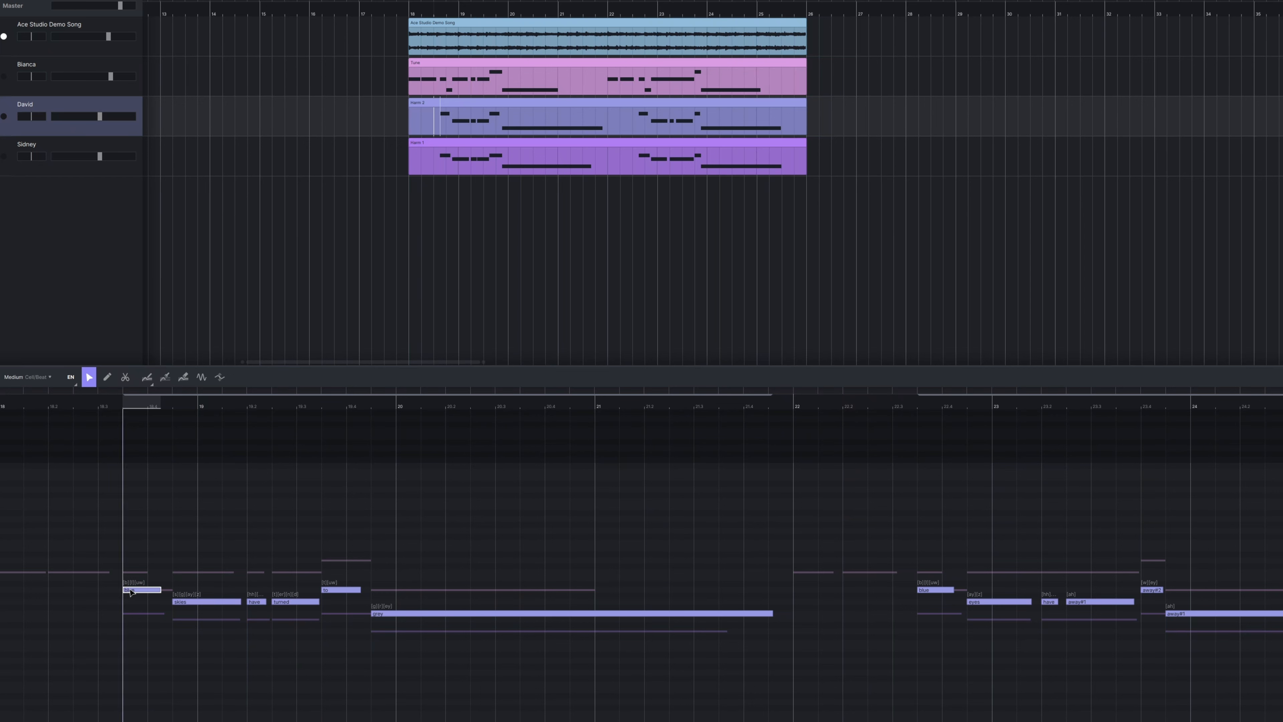
double_click(131, 590)
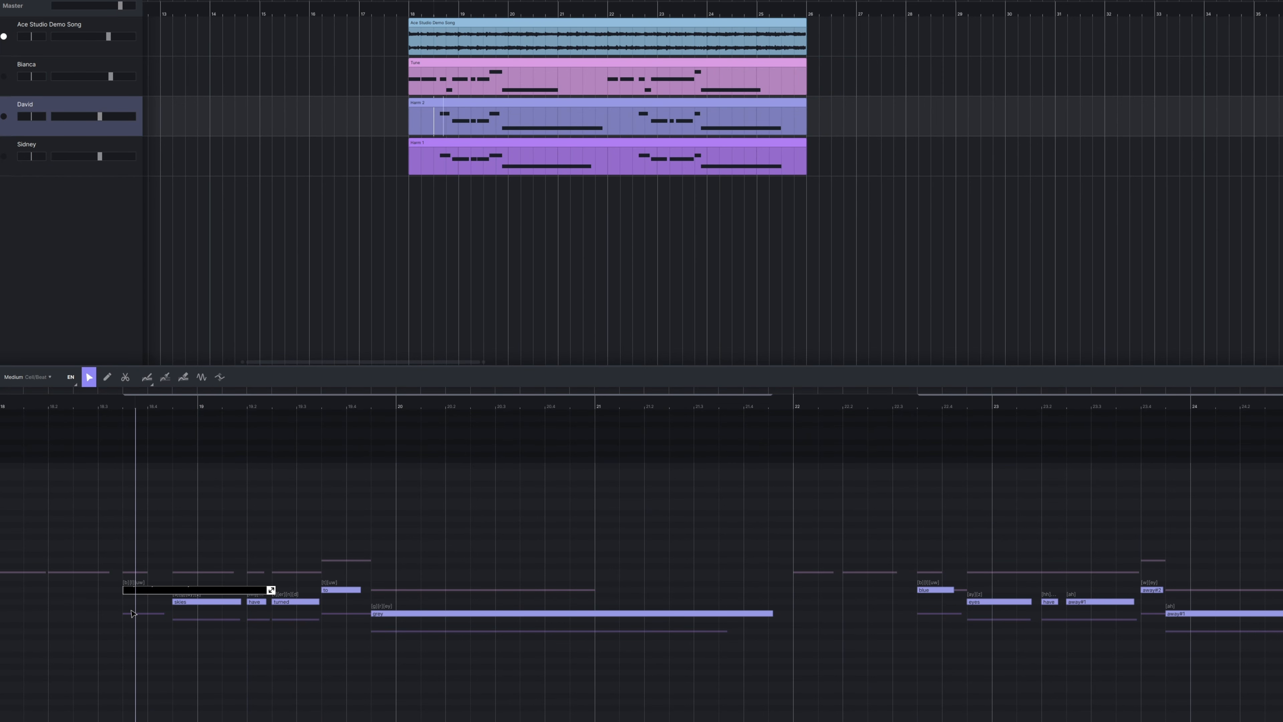
text(blue skies have turned to grey baby blue eyes turned away)
key(Return)
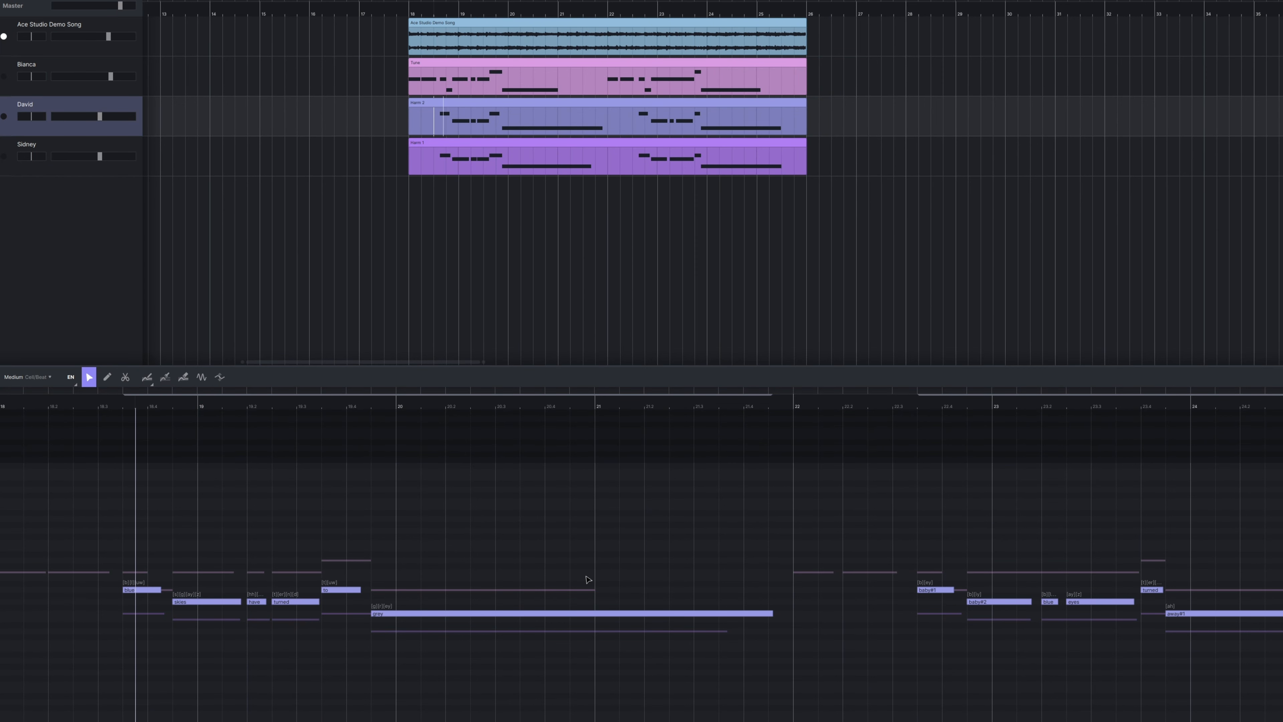
Play Sidney's Harm 1 part against the backing and raise the Sidney track's volume slightly
click(389, 153)
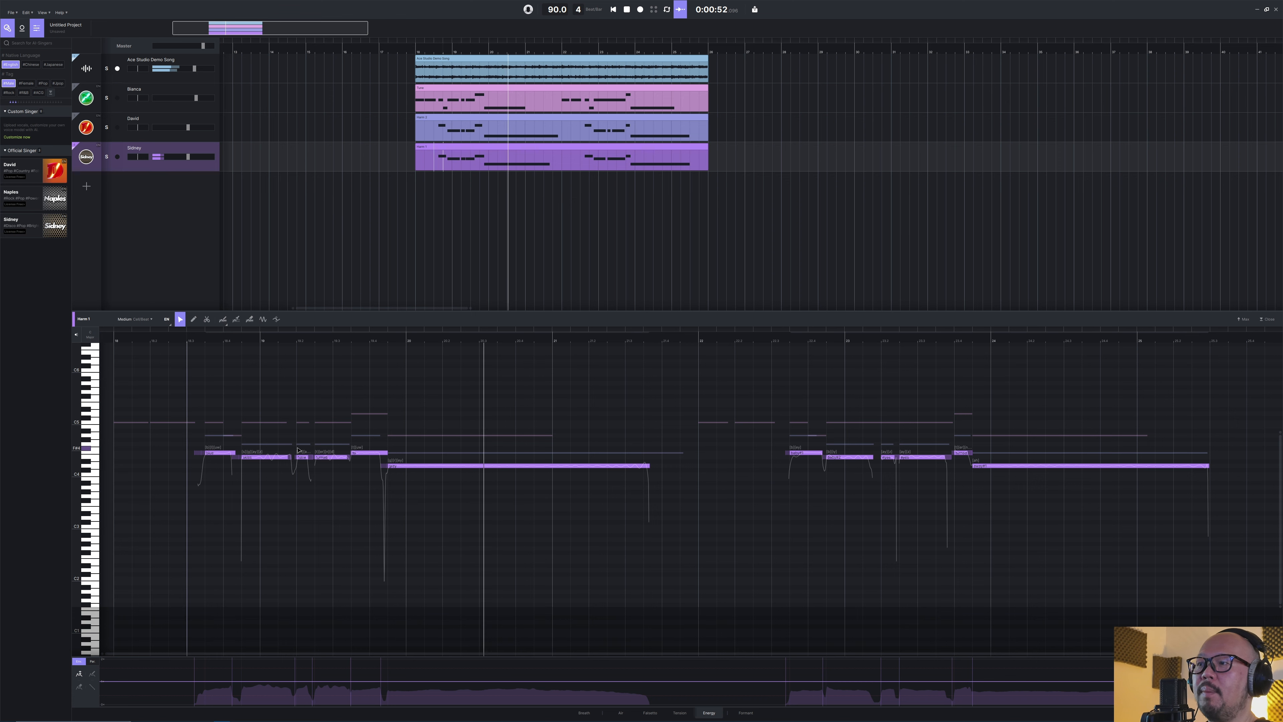
scroll(163, 467, up, 1)
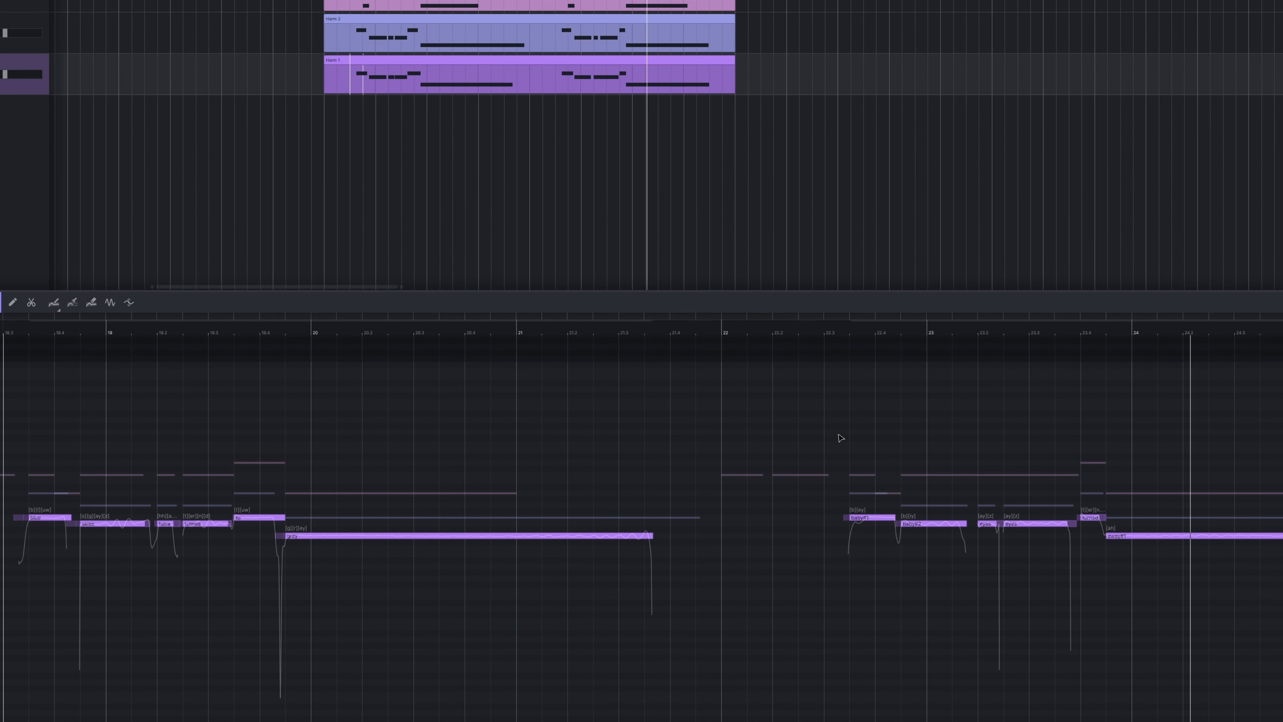
key(space)
drag(5, 74, 12, 74)
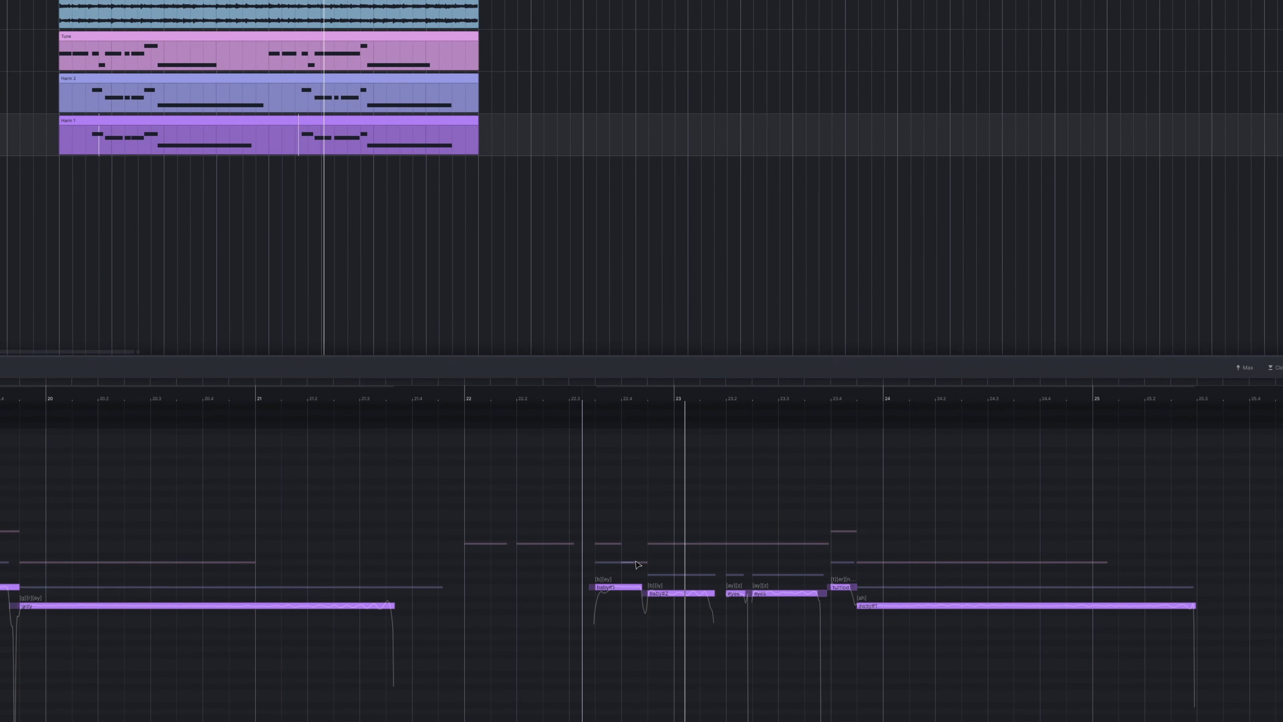
Split the "baby" note opening Harm 1's second phrase in two, set the second half's lyric to "be", and play the phrase
click(615, 587)
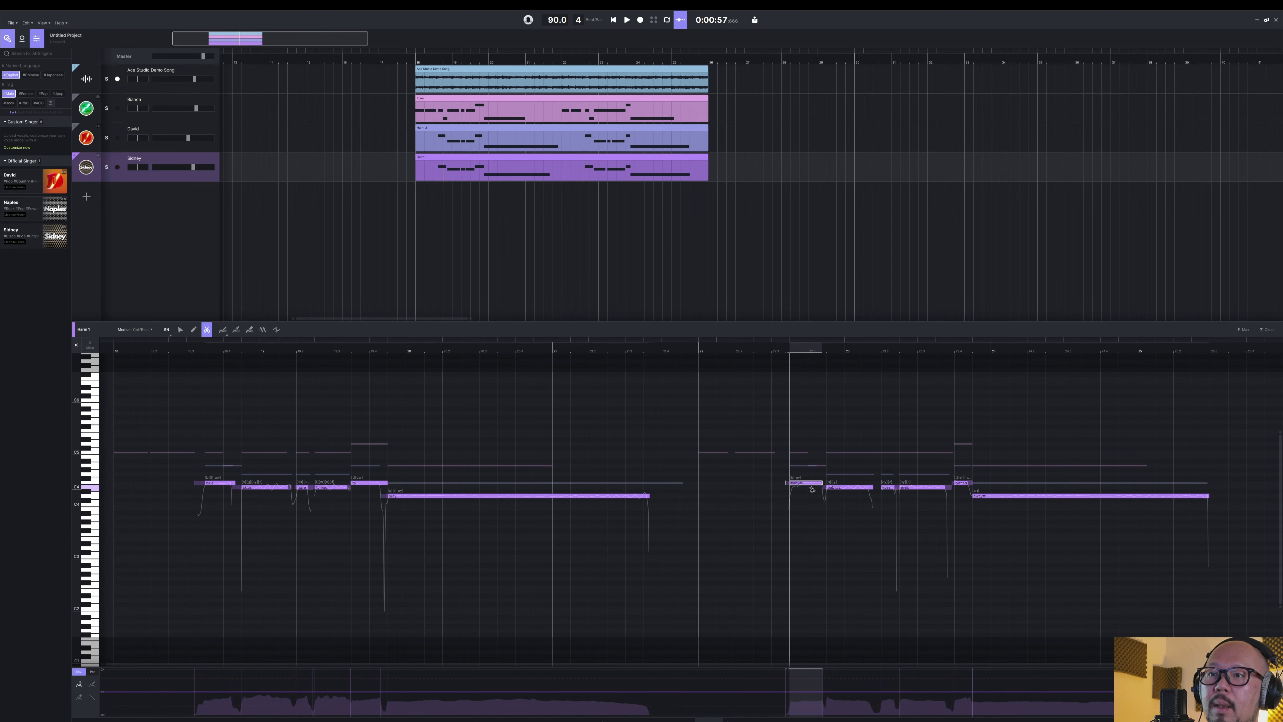
click(808, 484)
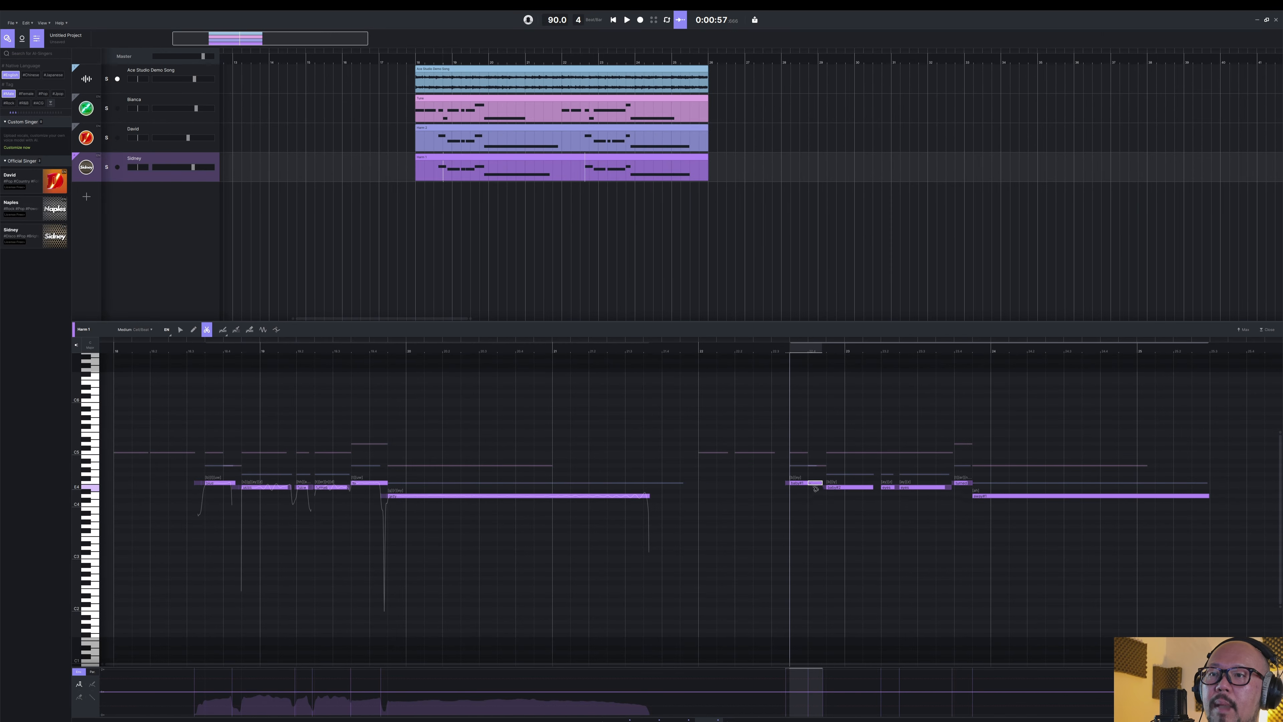
key(4)
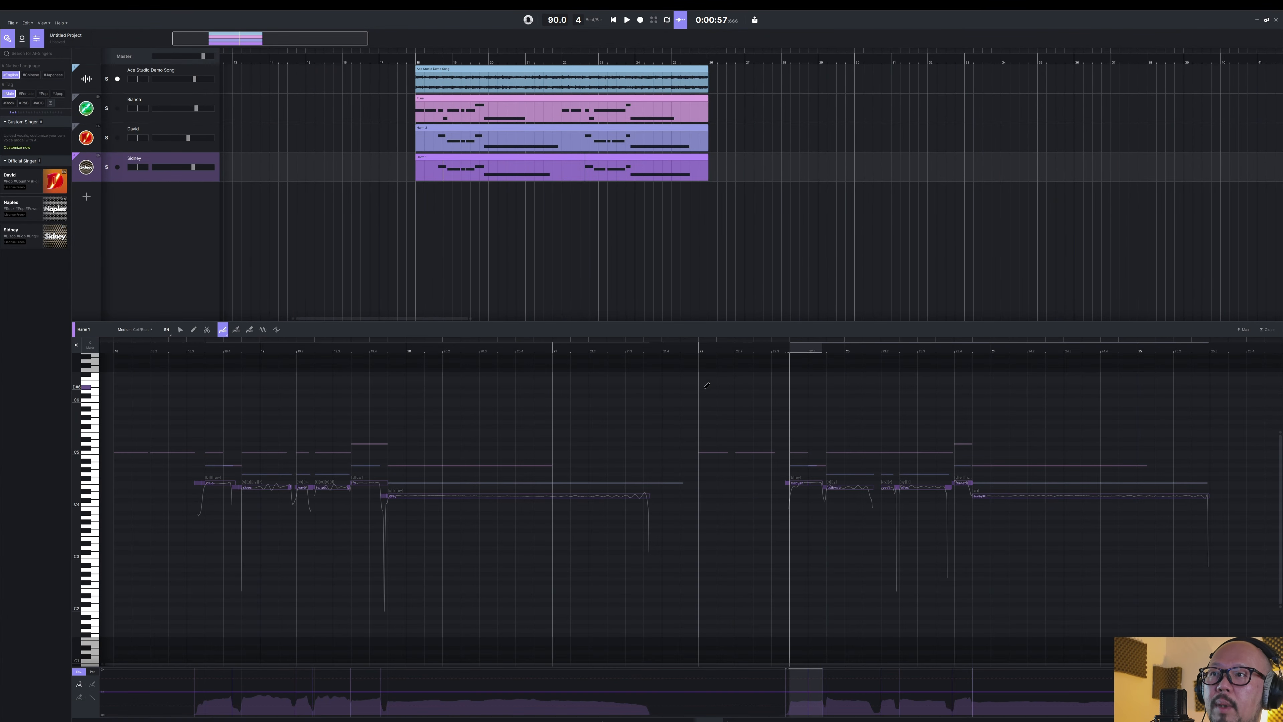
key(1)
double_click(816, 484)
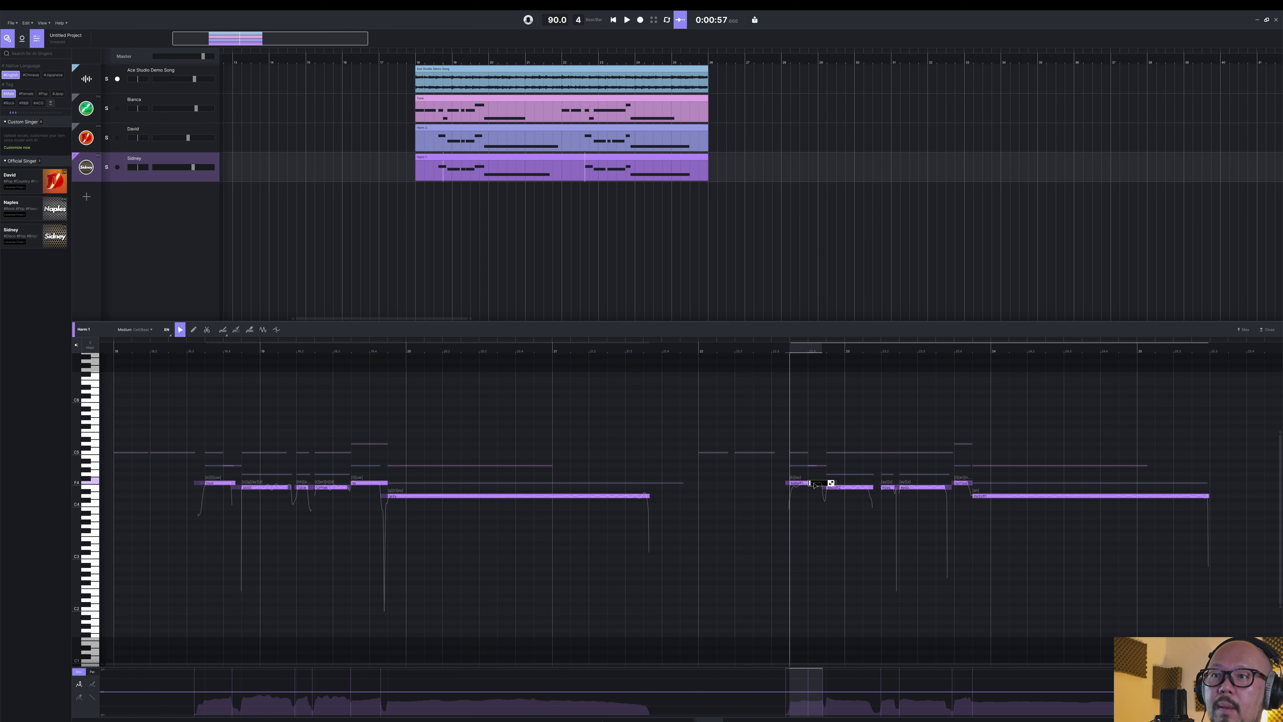
double_click(798, 484)
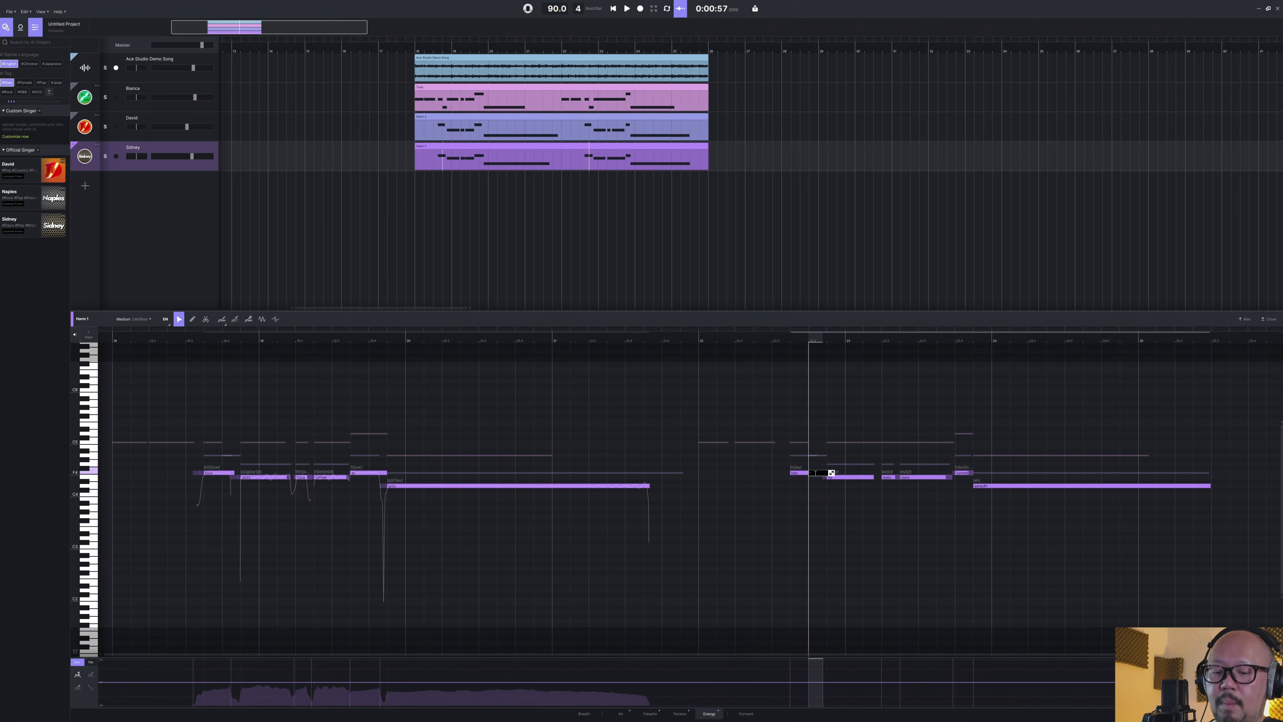
text(be)
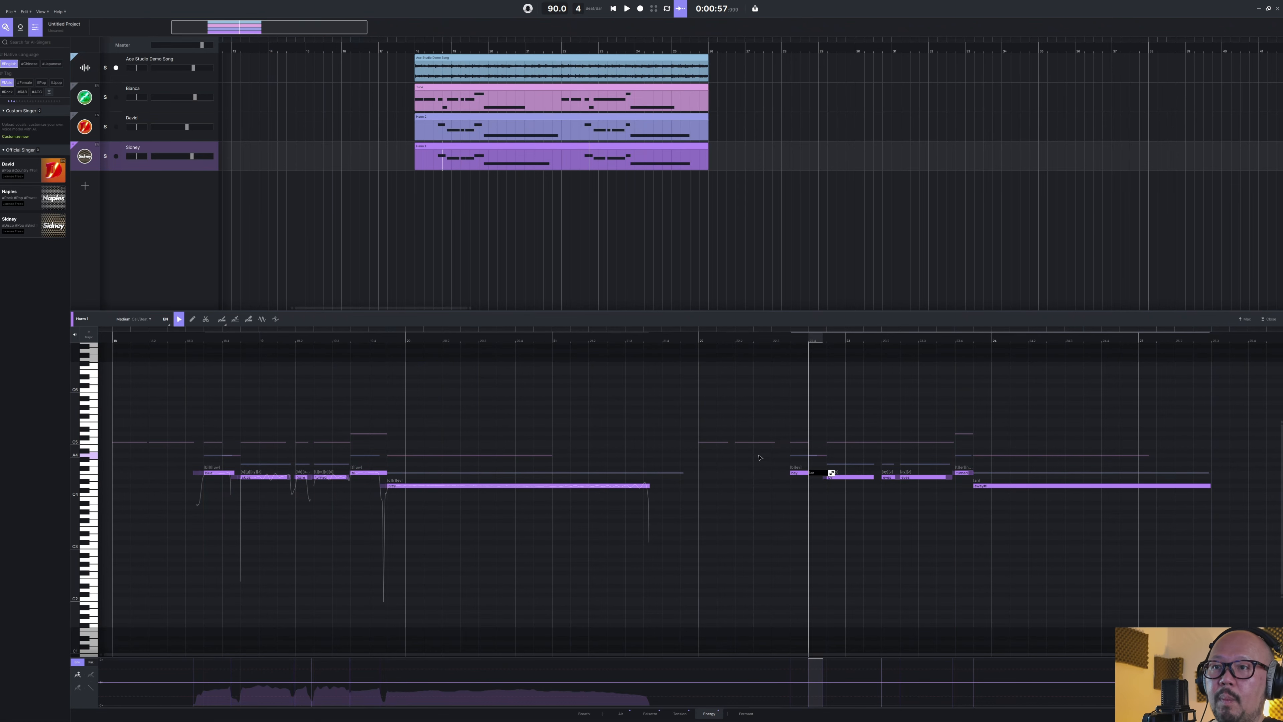
key(Return)
key(space)
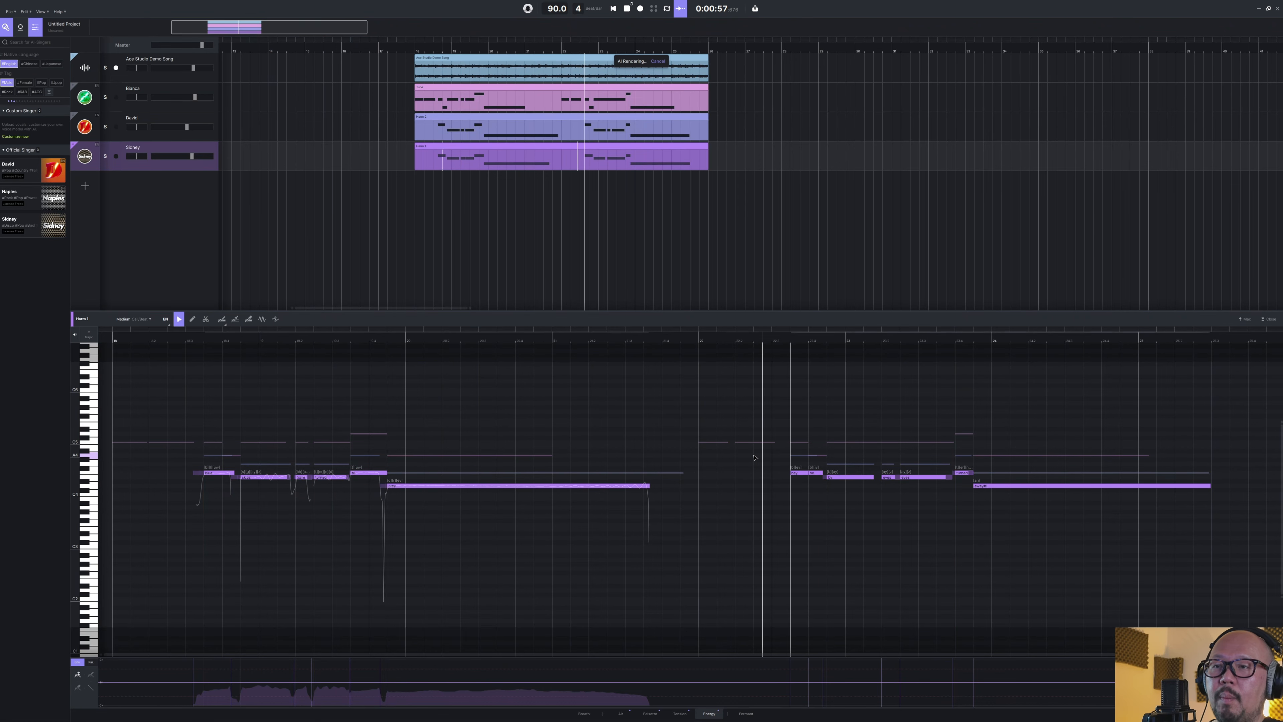
key(space)
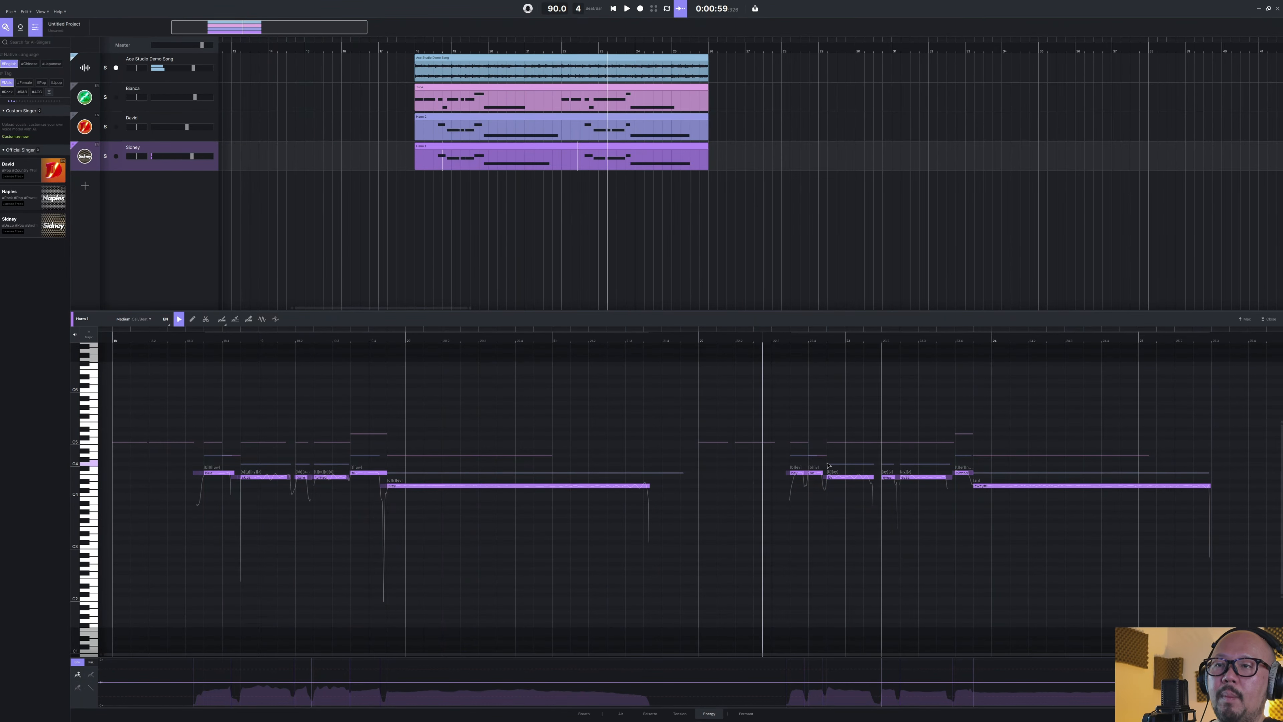
Realign the remaining notes of Harm 1's second phrase with the lyric "blue eyes turned away" and play the phrase
double_click(831, 476)
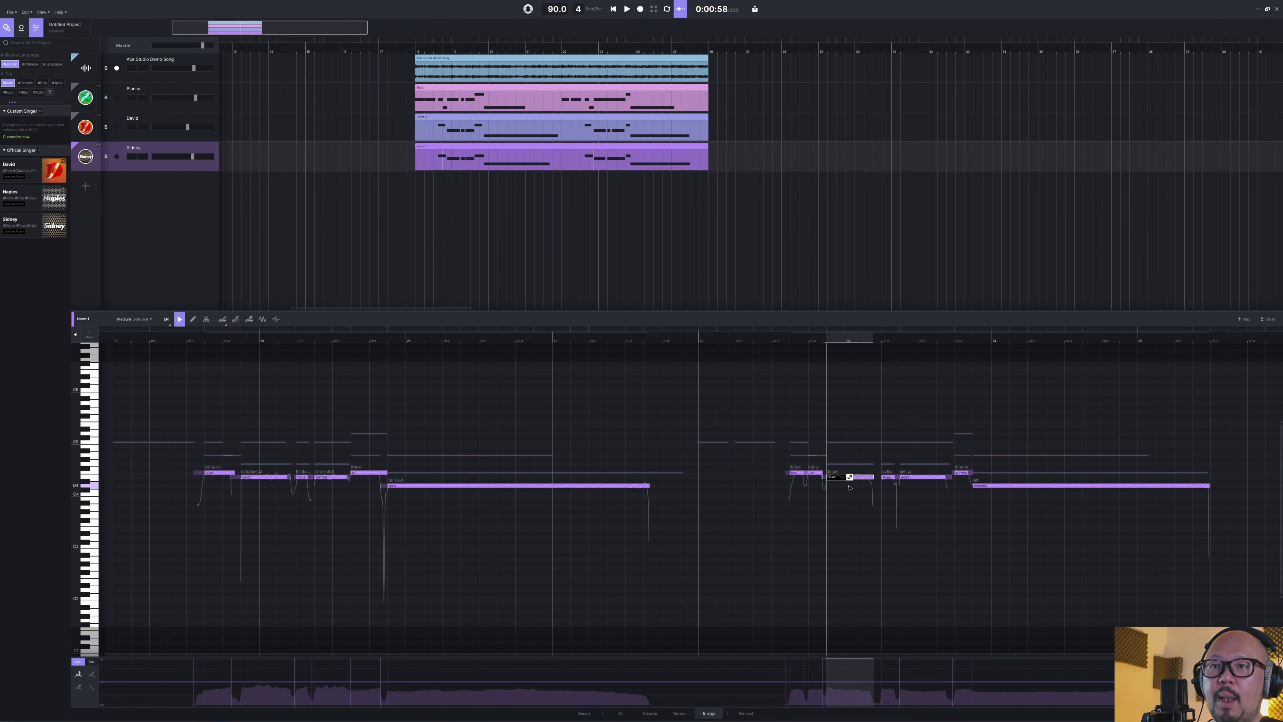
text(blue)
key(Tab)
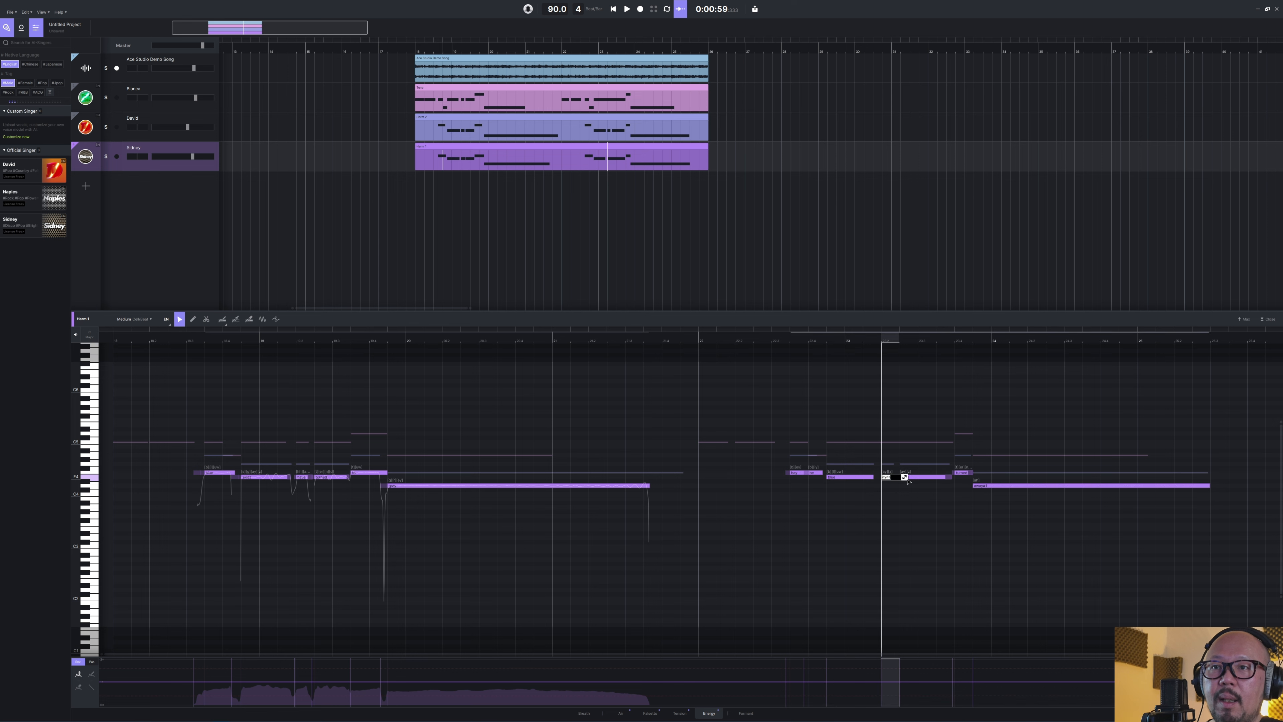
key(Tab)
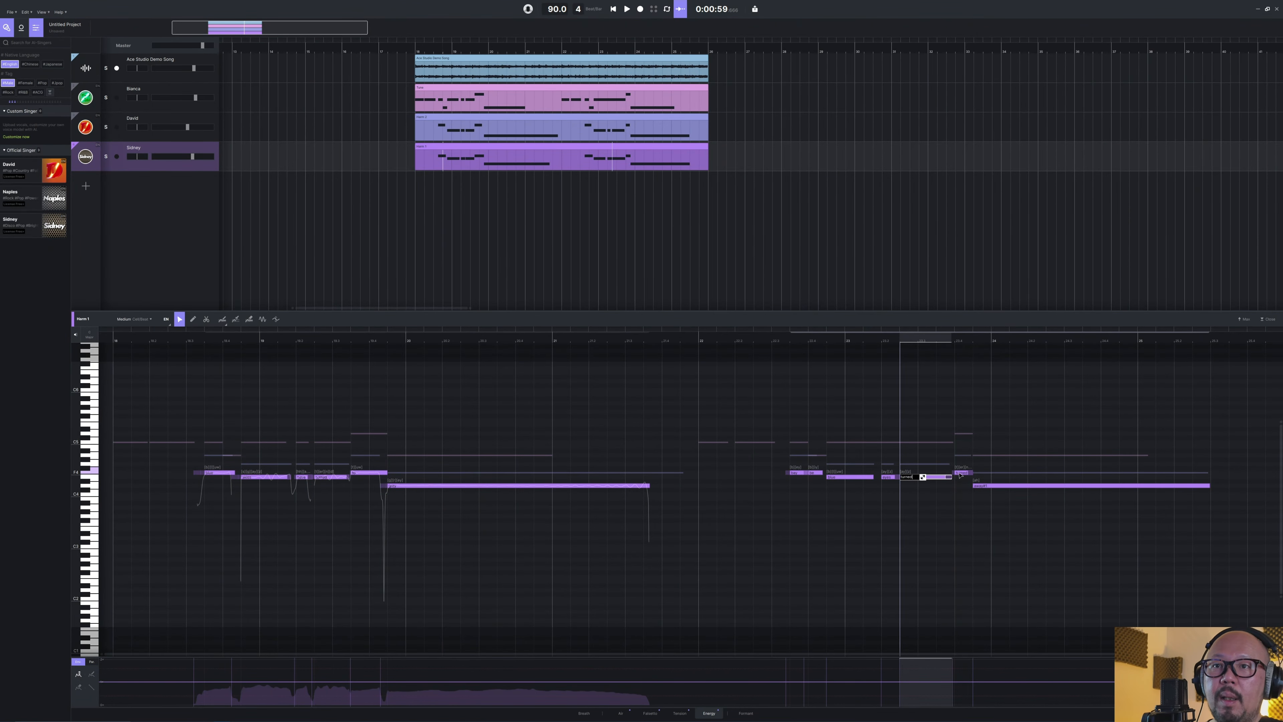
key(Tab)
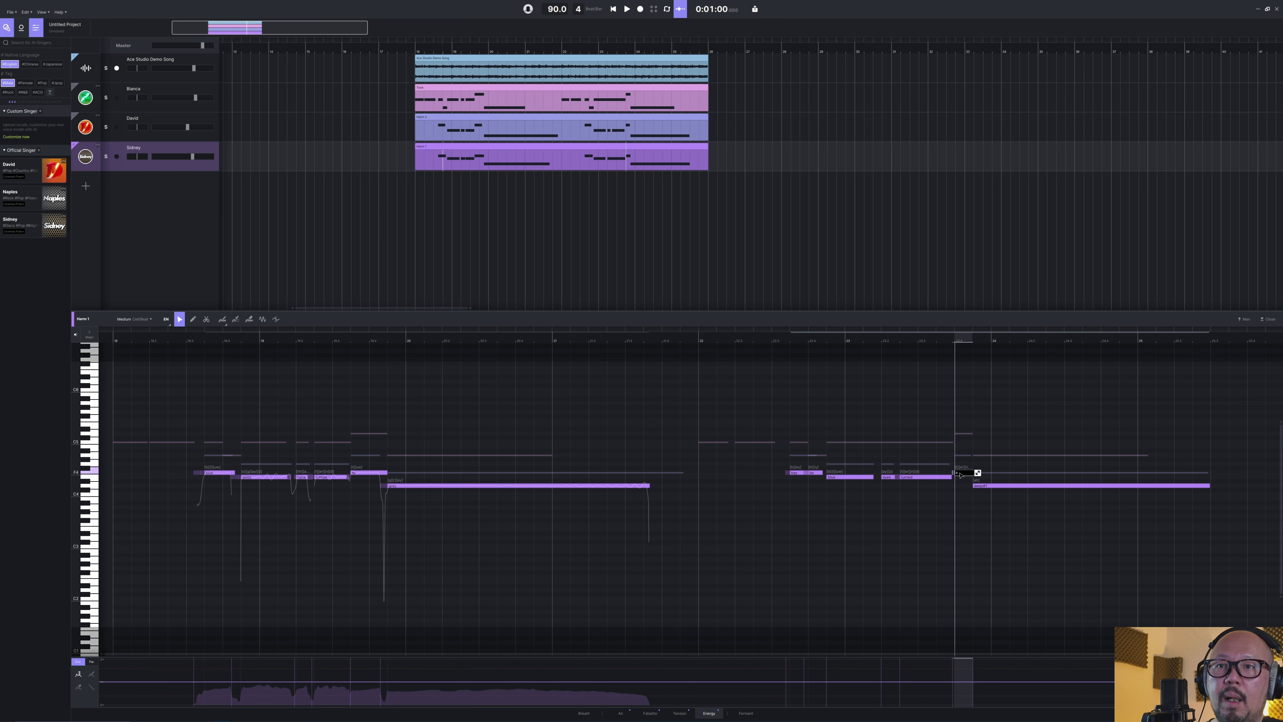
double_click(989, 486)
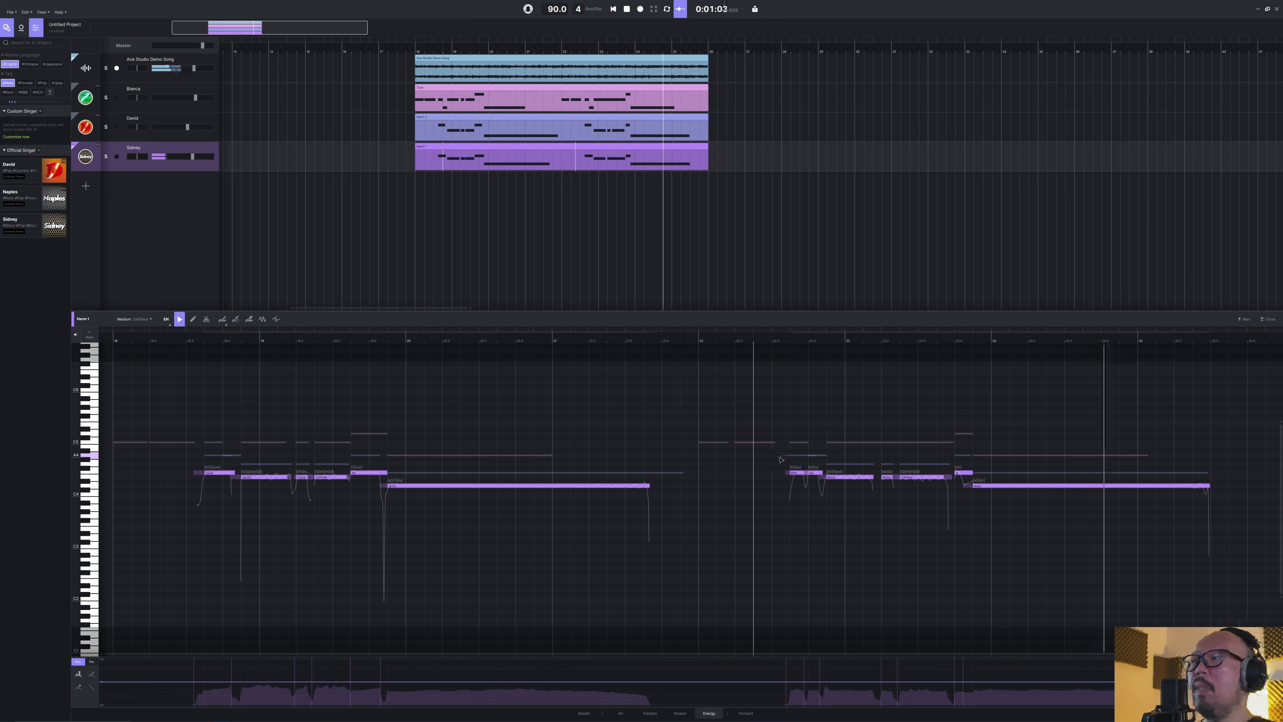
key(space)
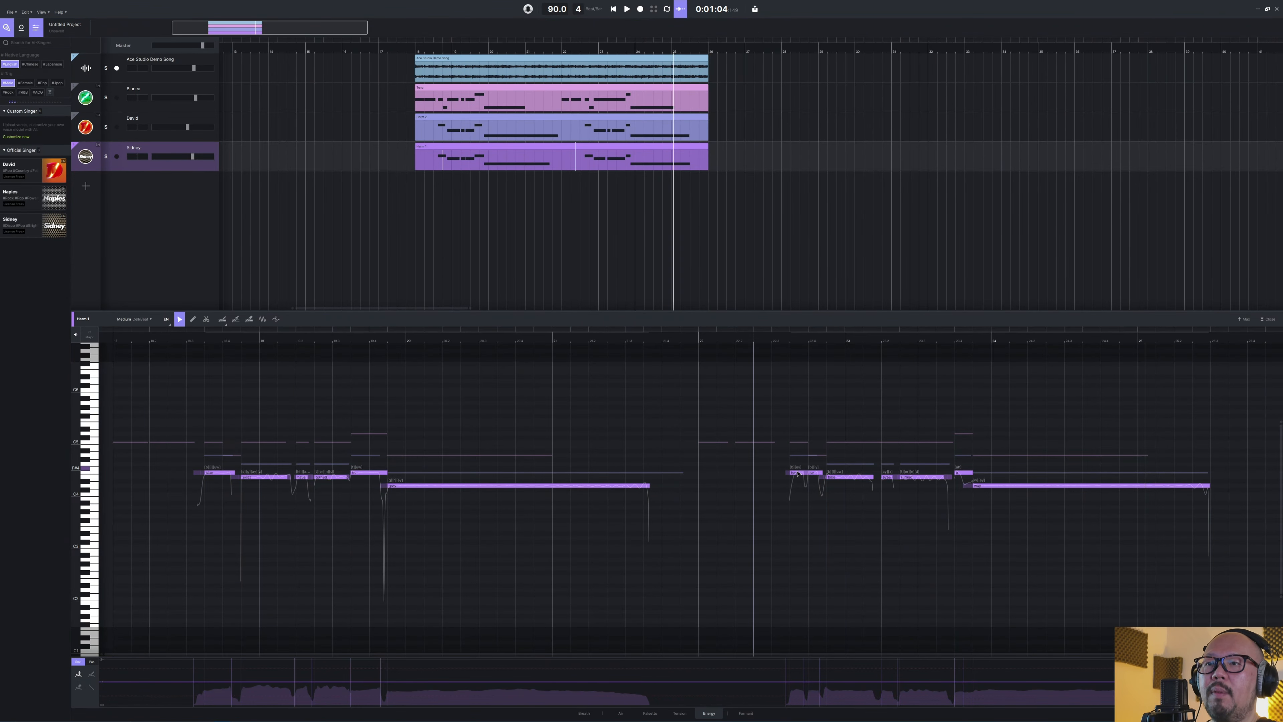
Split the "baby" note opening the second phrase of David's Harm 2 in two, with the lyrics "bay" and "be"
double_click(796, 472)
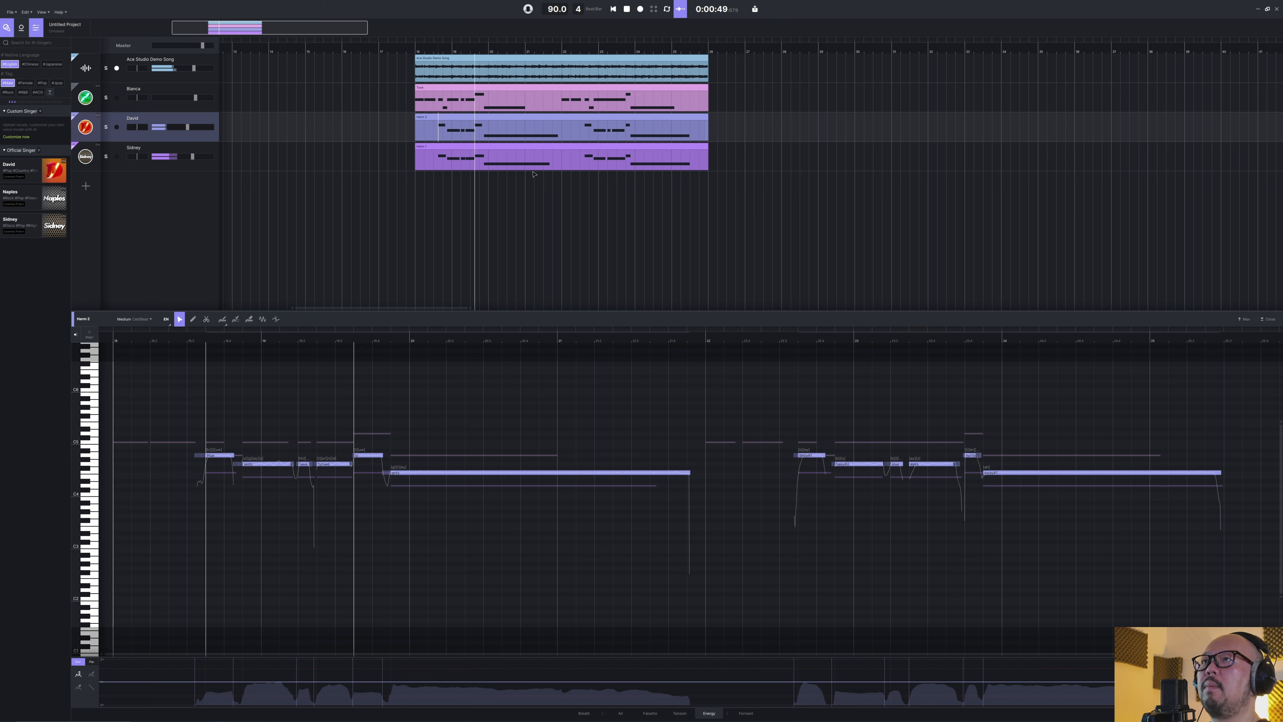
click(576, 167)
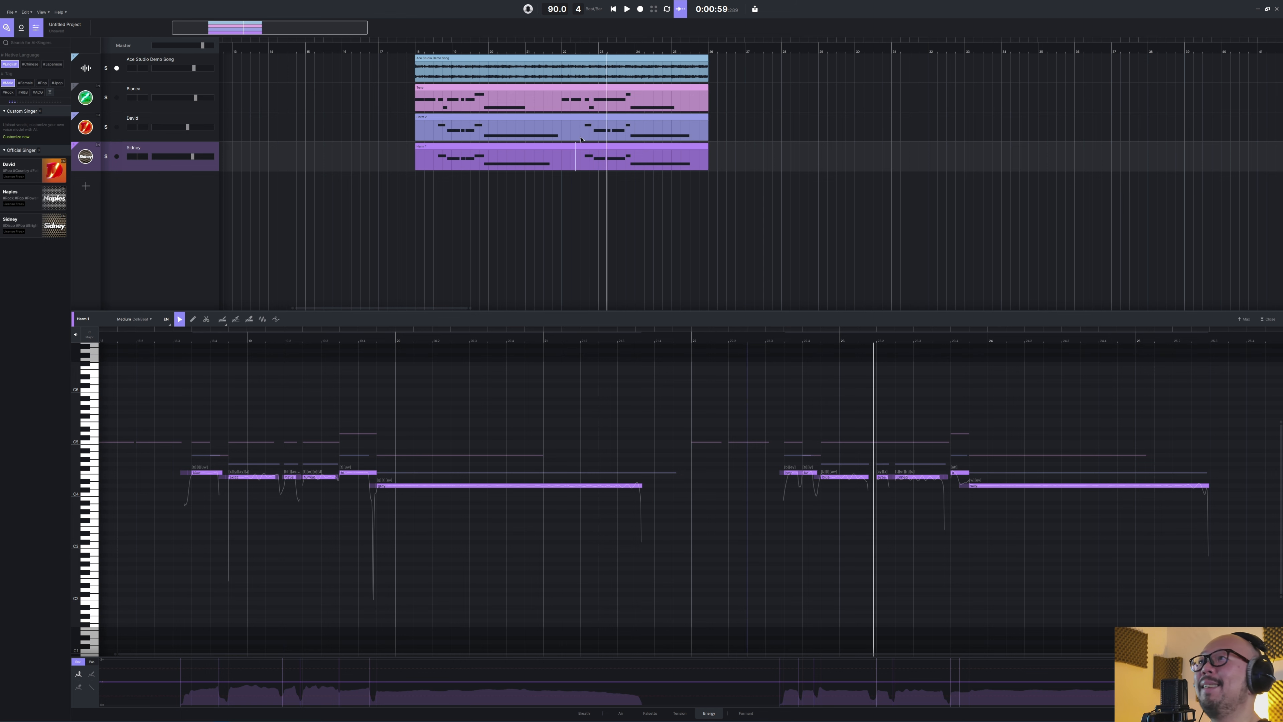
click(581, 139)
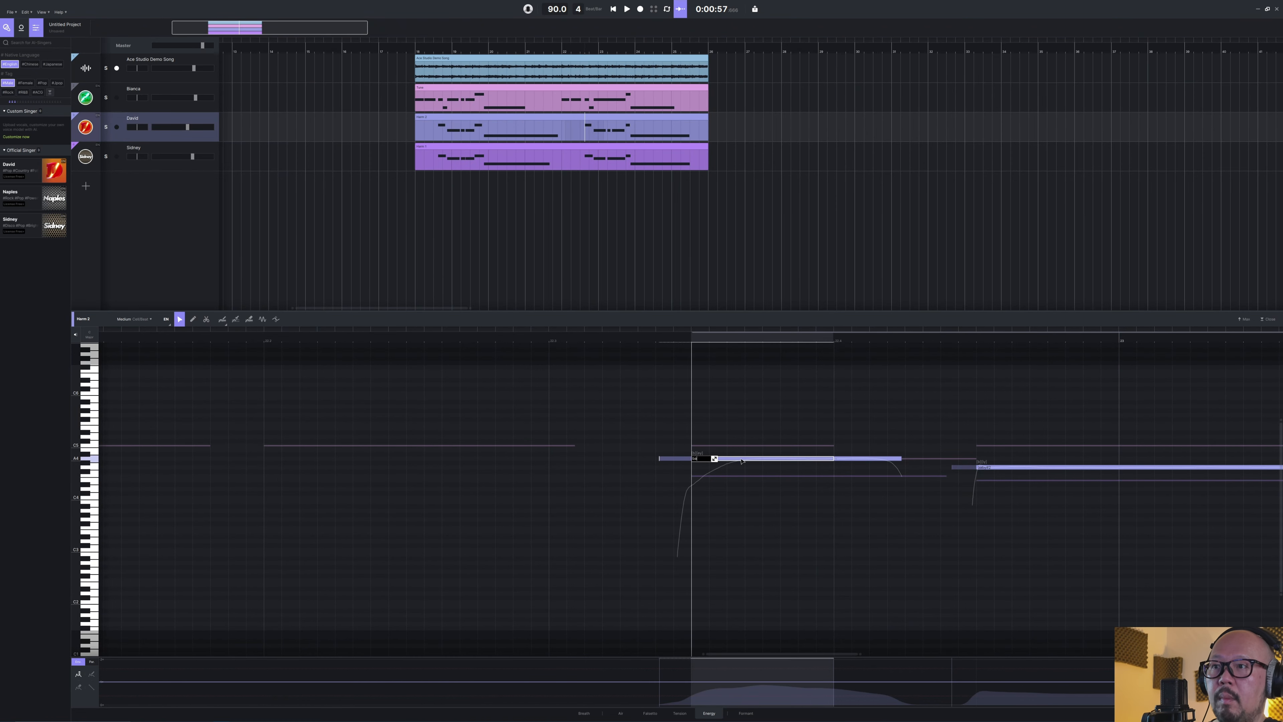
click(852, 459)
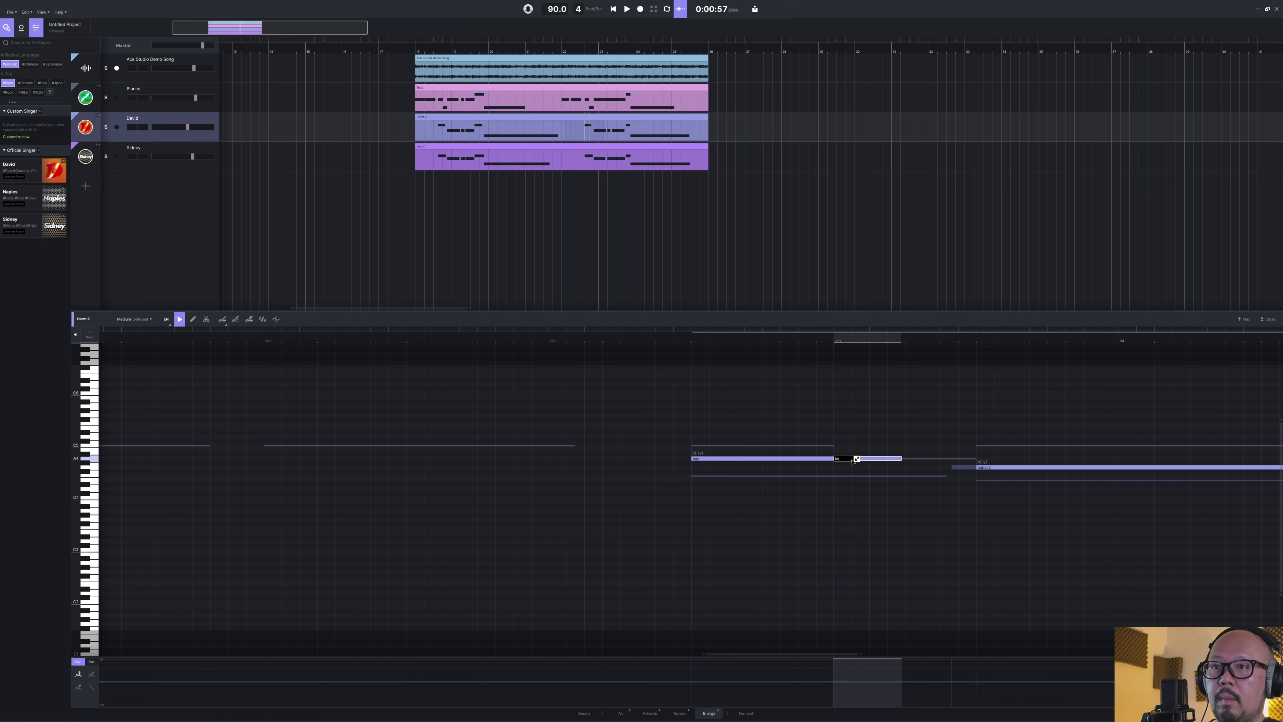
click(899, 498)
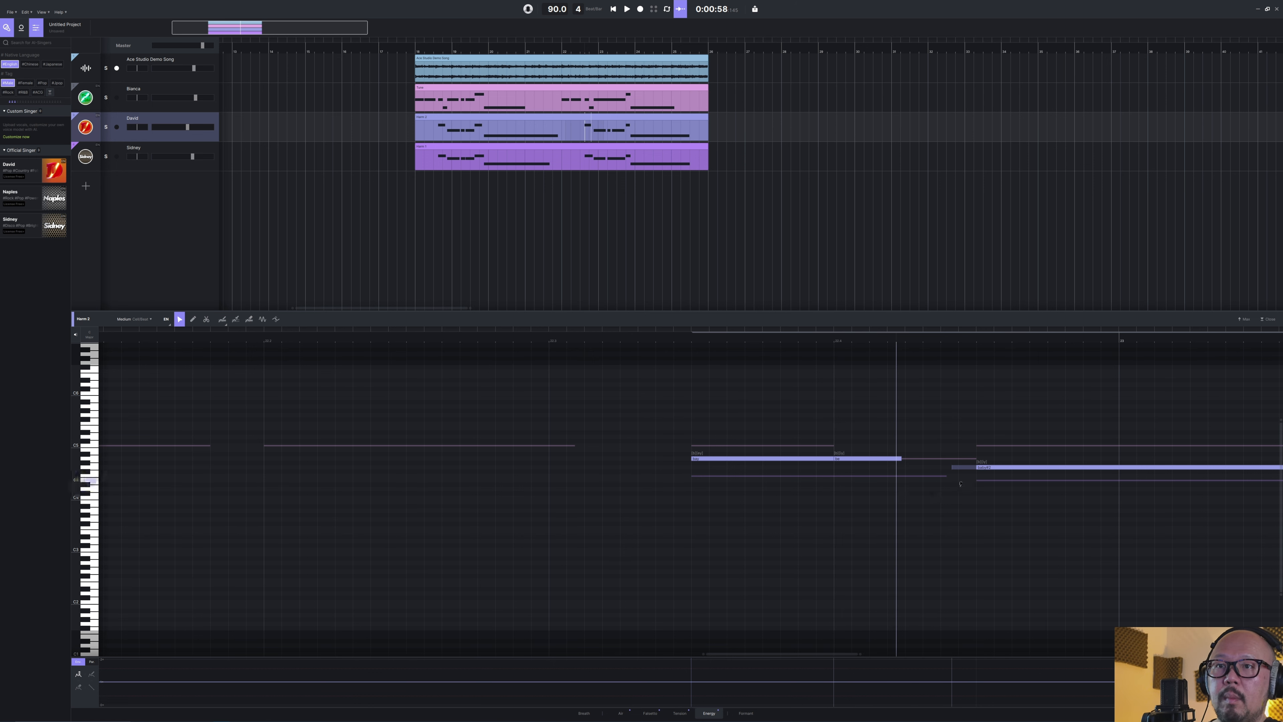
Set the remaining notes of Harm 2's second phrase to the lyrics "blue", "eyes", "turned", "a" and "way"
click(985, 467)
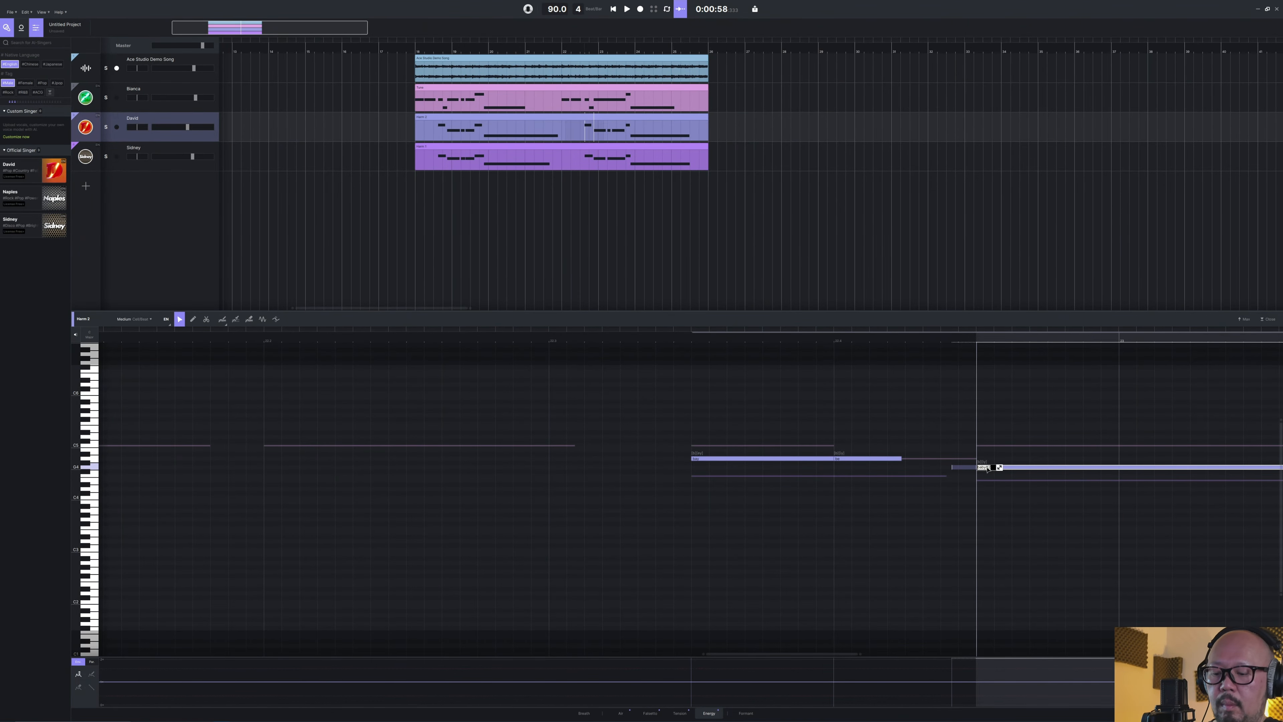
click(930, 511)
scroll(930, 511, down, 10)
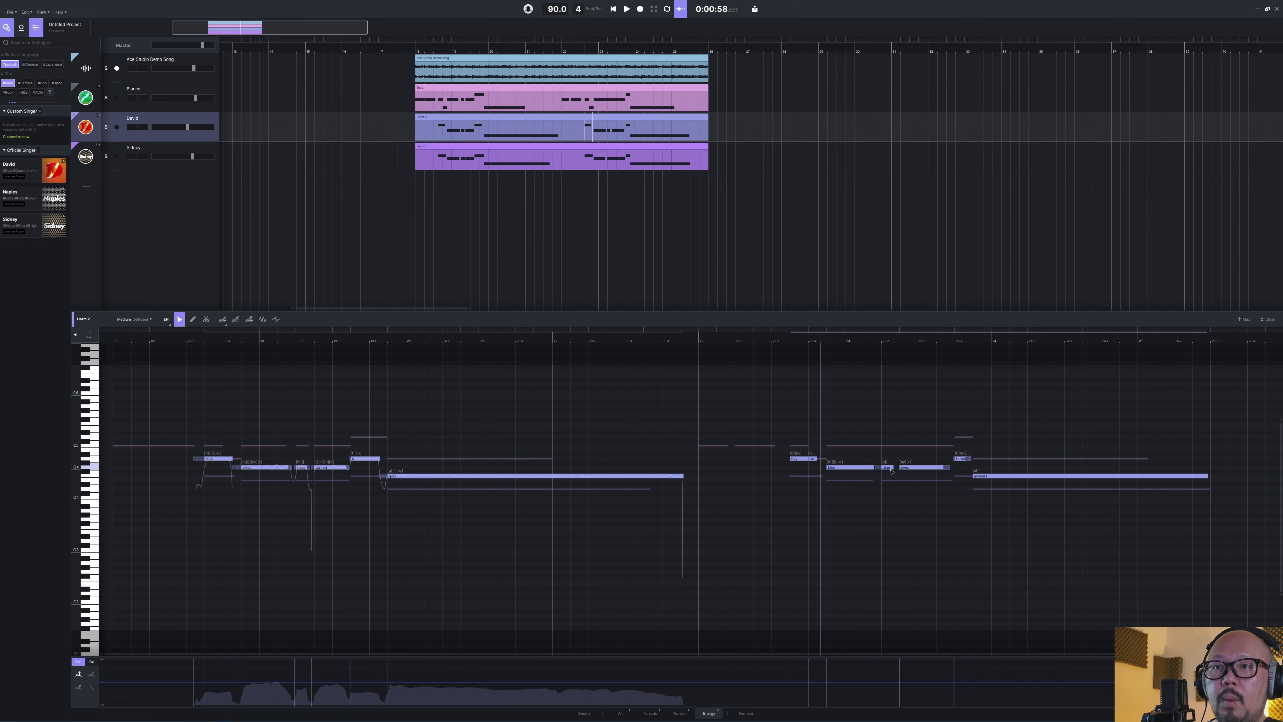
double_click(890, 468)
text(eyes)
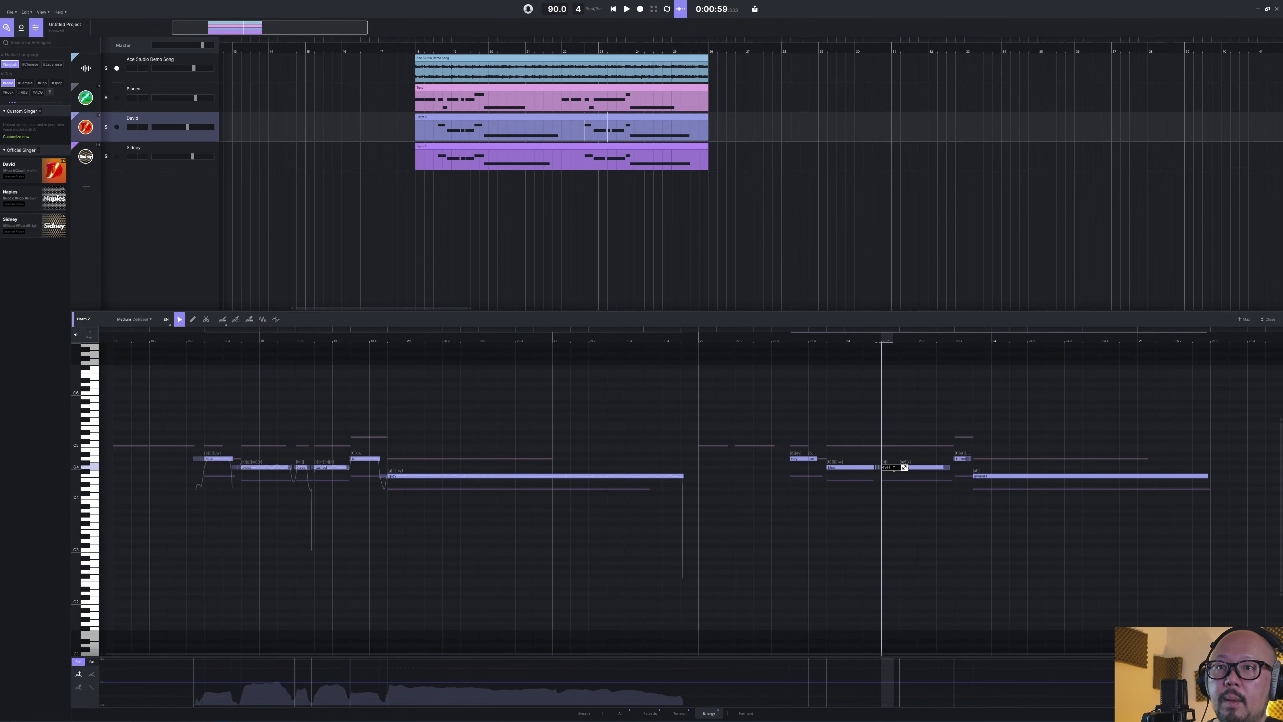
double_click(914, 468)
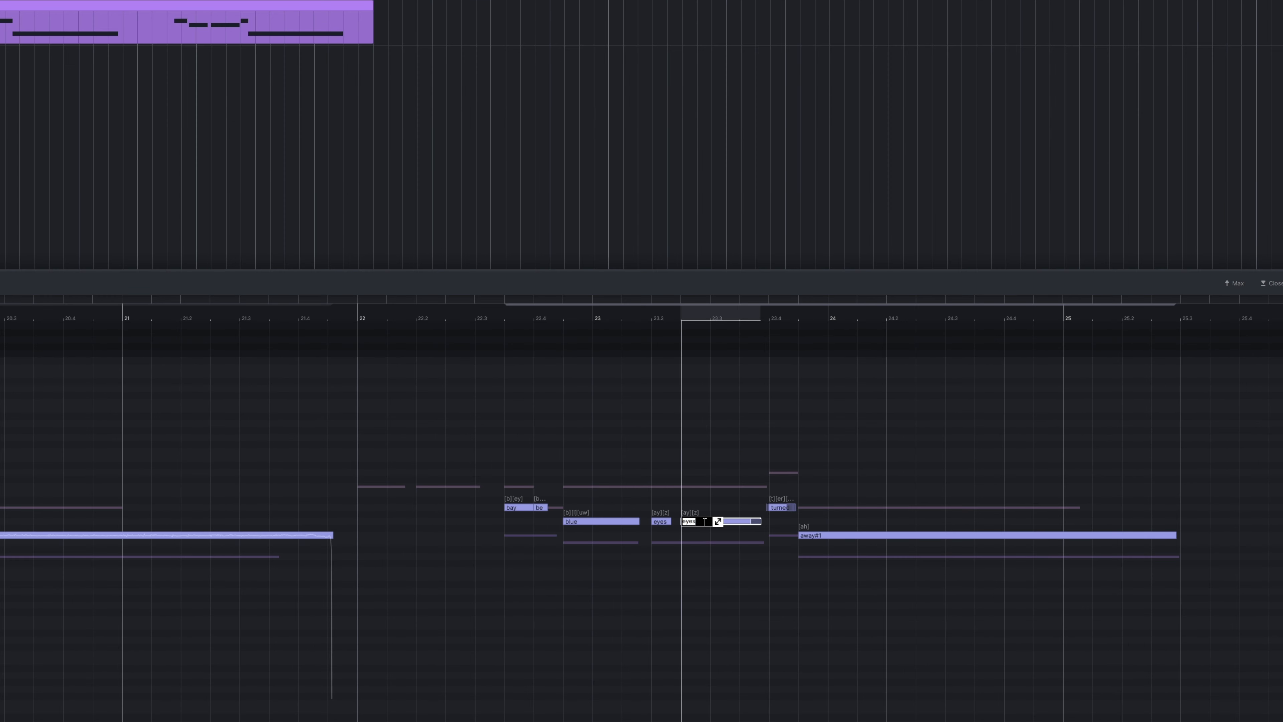
text(turned)
double_click(781, 507)
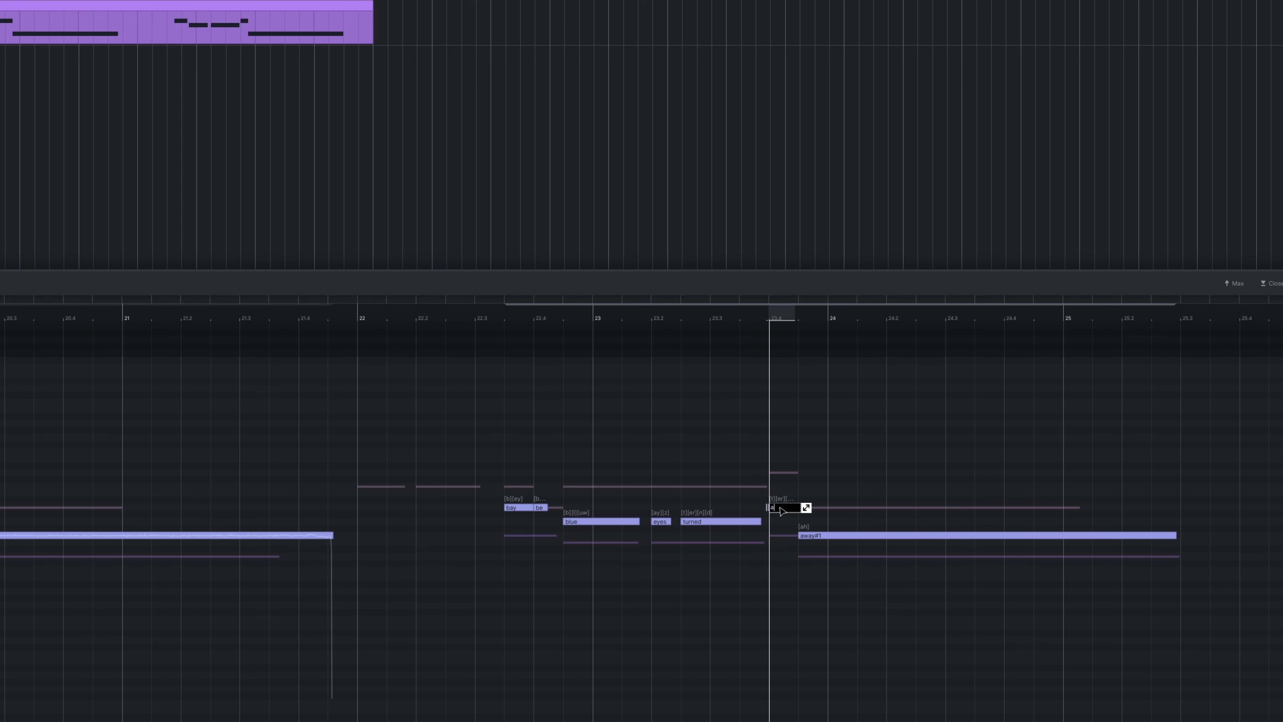
text(a)
double_click(814, 537)
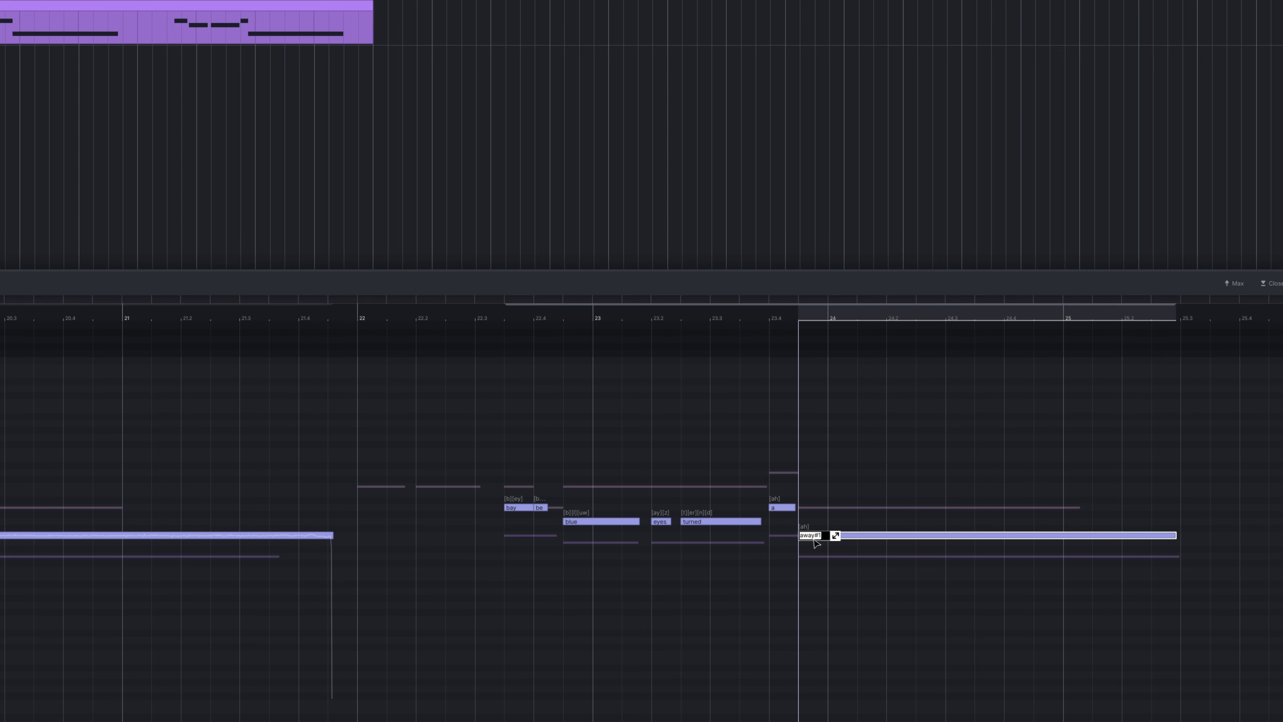
key(Return)
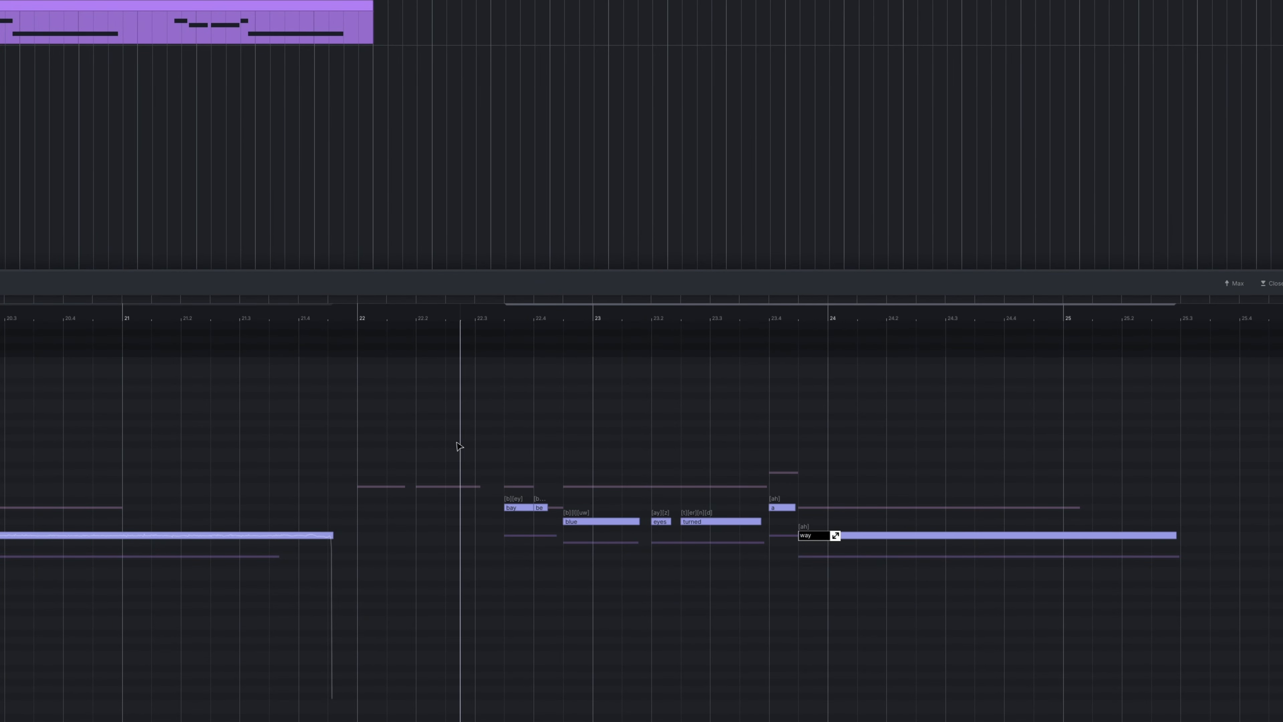
Play Harm 2's second phrase and lengthen the "blue", "eyes" and "turned" notes to close the gaps between them
click(489, 352)
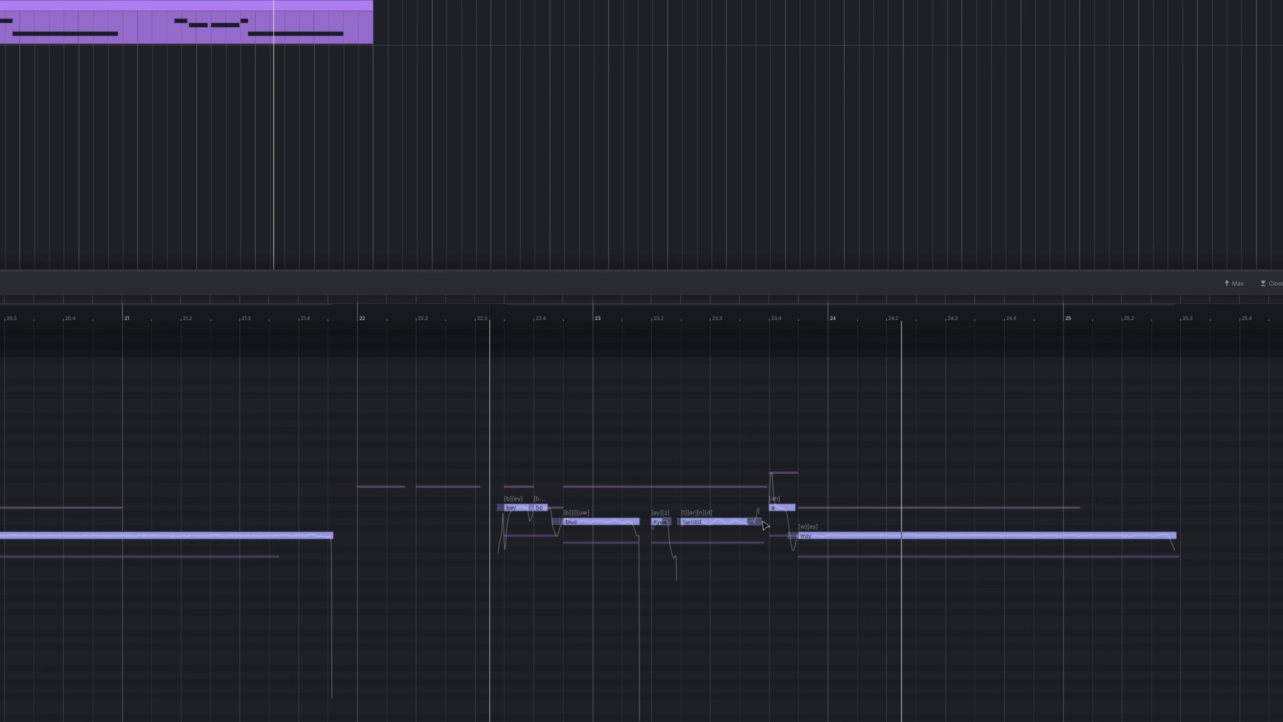
click(688, 521)
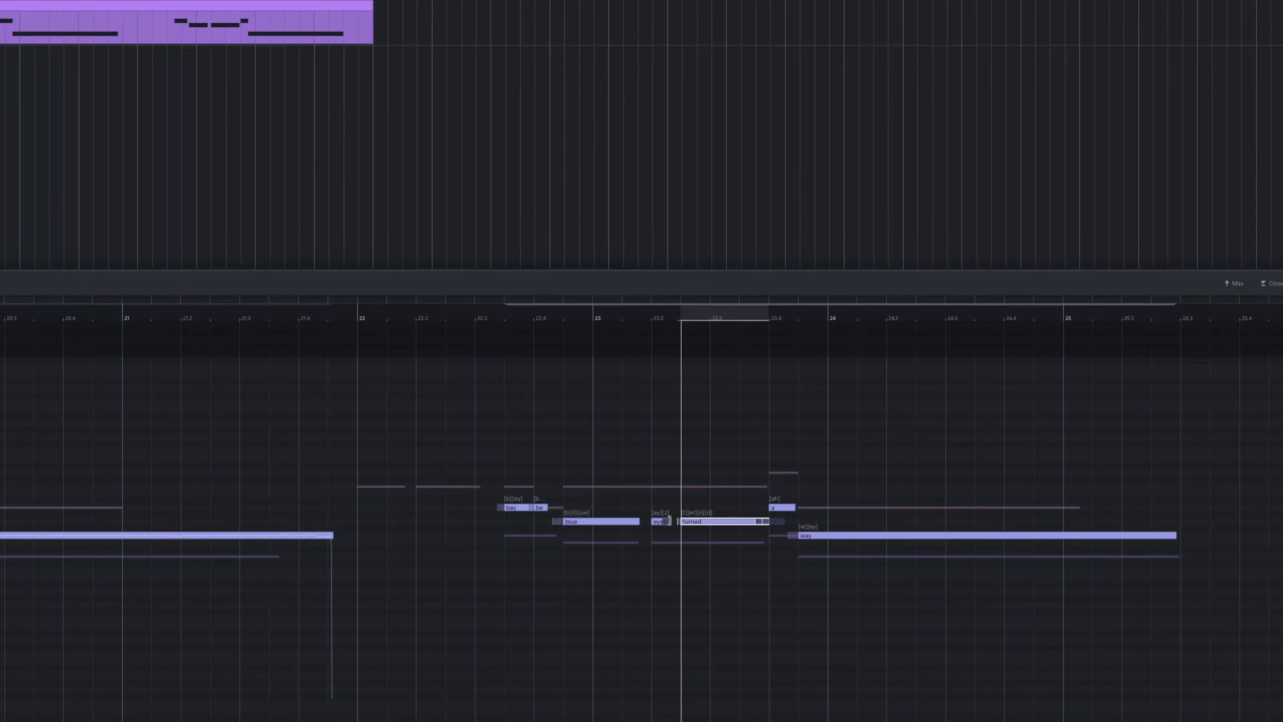
mouse_move(670, 521)
mouse_down()
mouse_move(682, 525)
mouse_move(655, 527)
mouse_up()
click(637, 520)
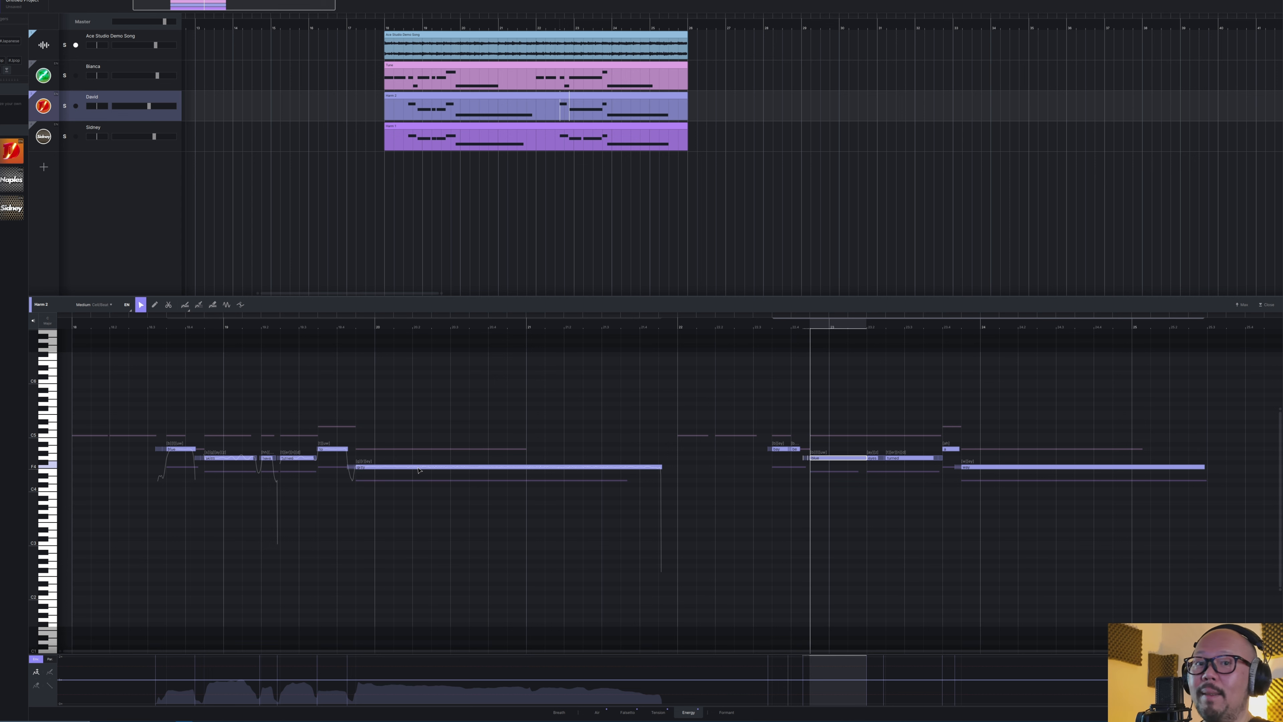
Play Harm 2's first phrase against the backing to check the transition from "turned" to "to"
click(148, 332)
key(space)
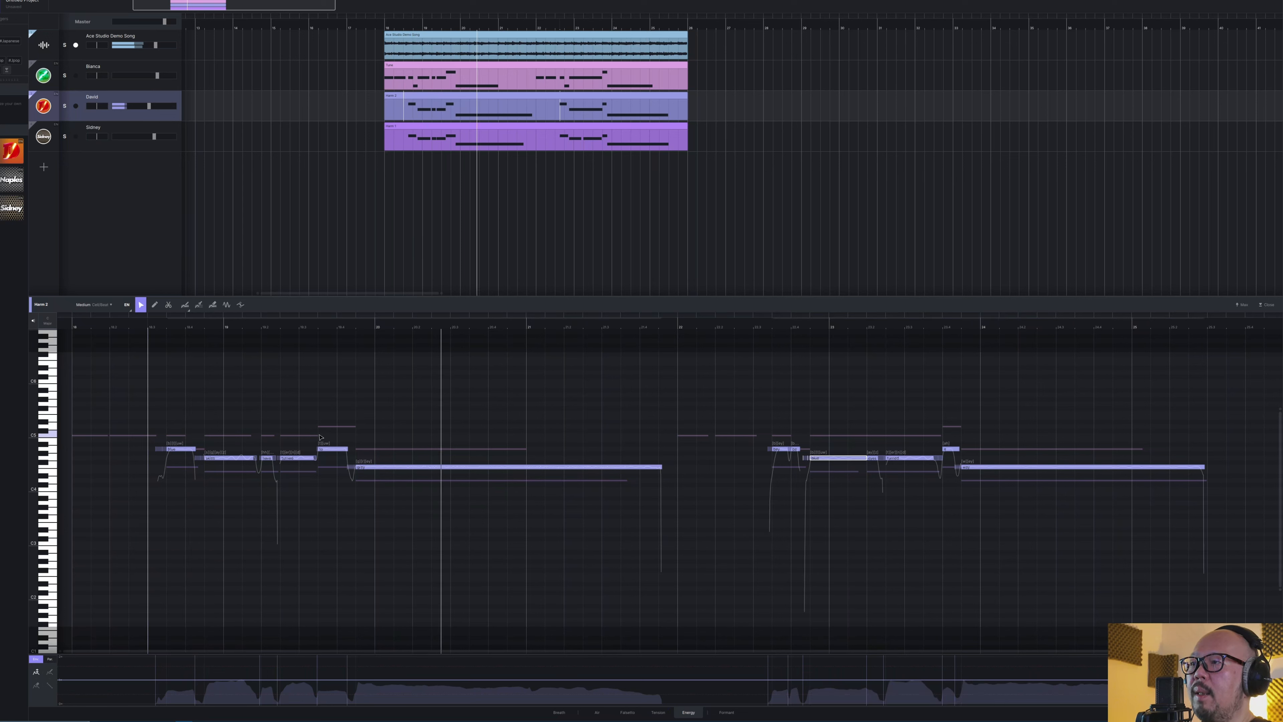
scroll(333, 396, up, 3)
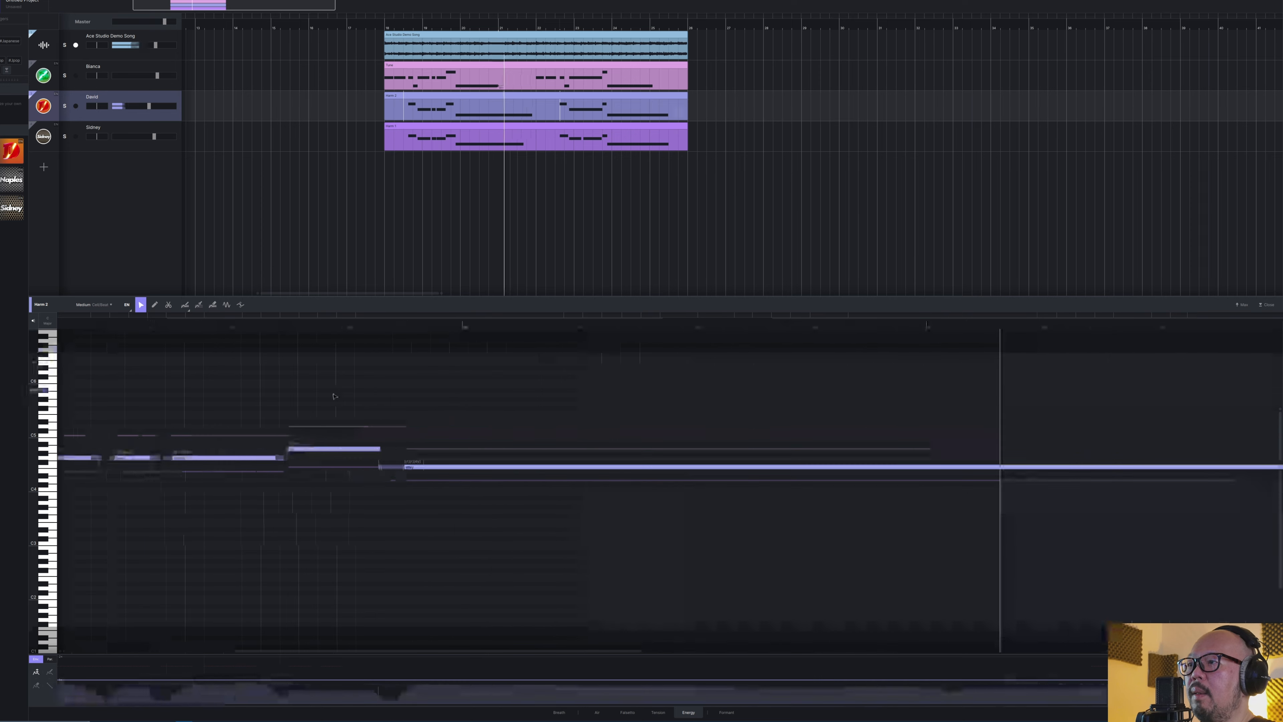
key(space)
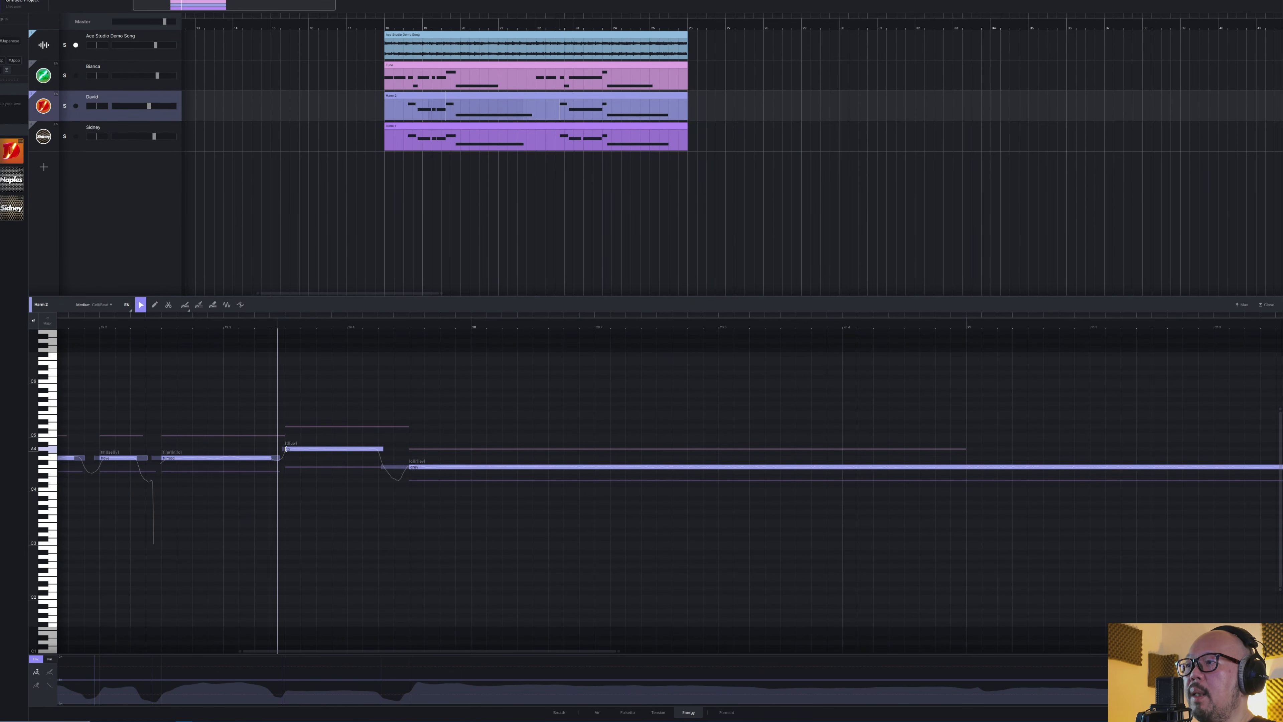
Extend the leading consonant of the "to" note in Harm 2's first phrase slightly earlier and play from "turned"
click(286, 450)
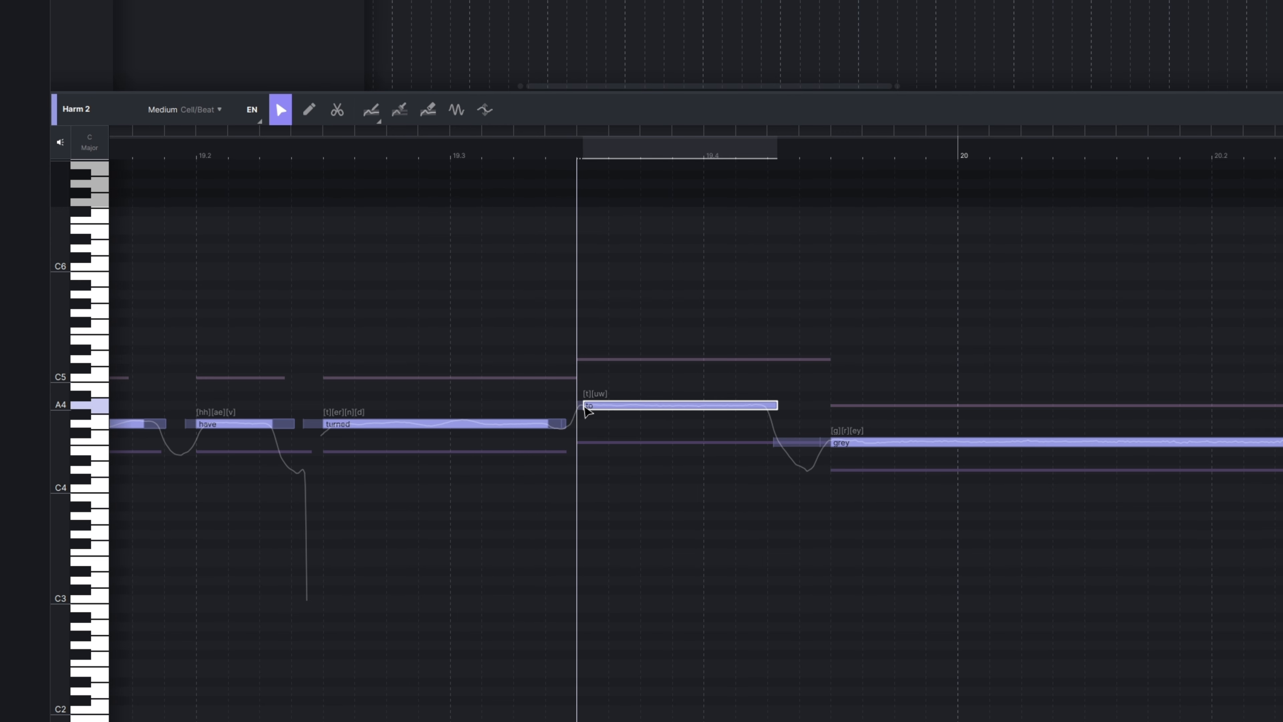
drag(583, 405, 566, 406)
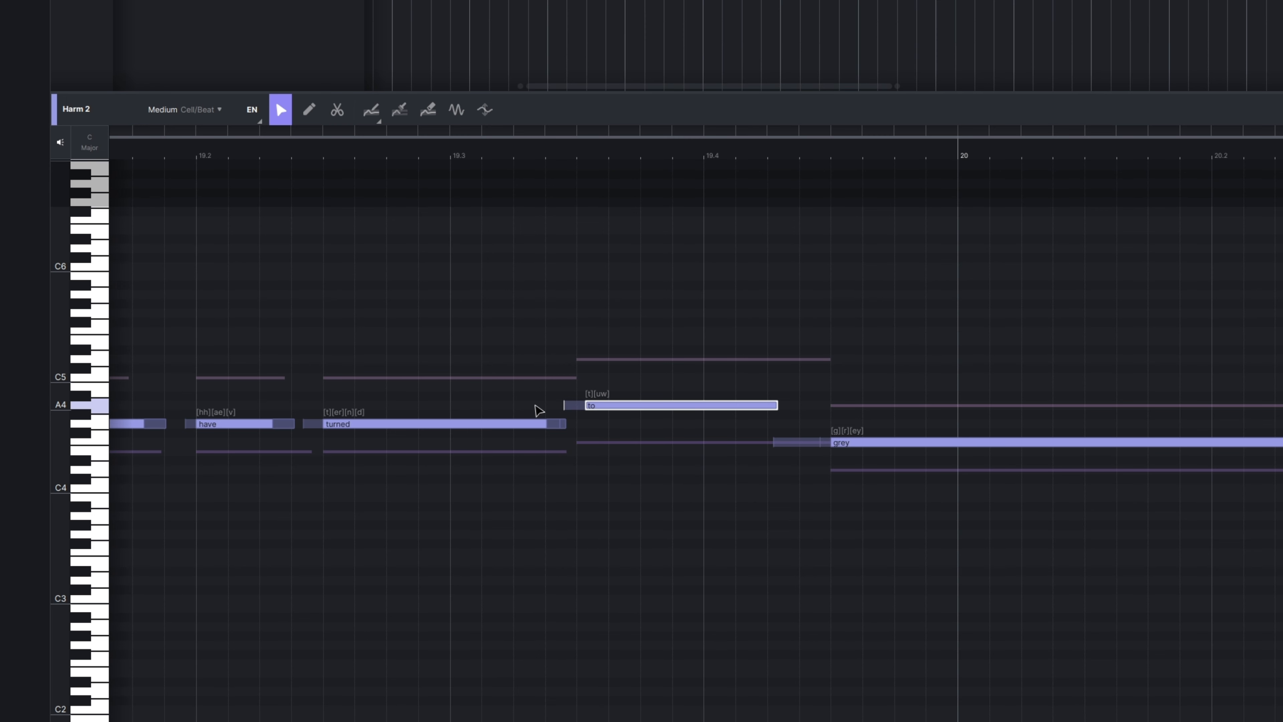
click(323, 349)
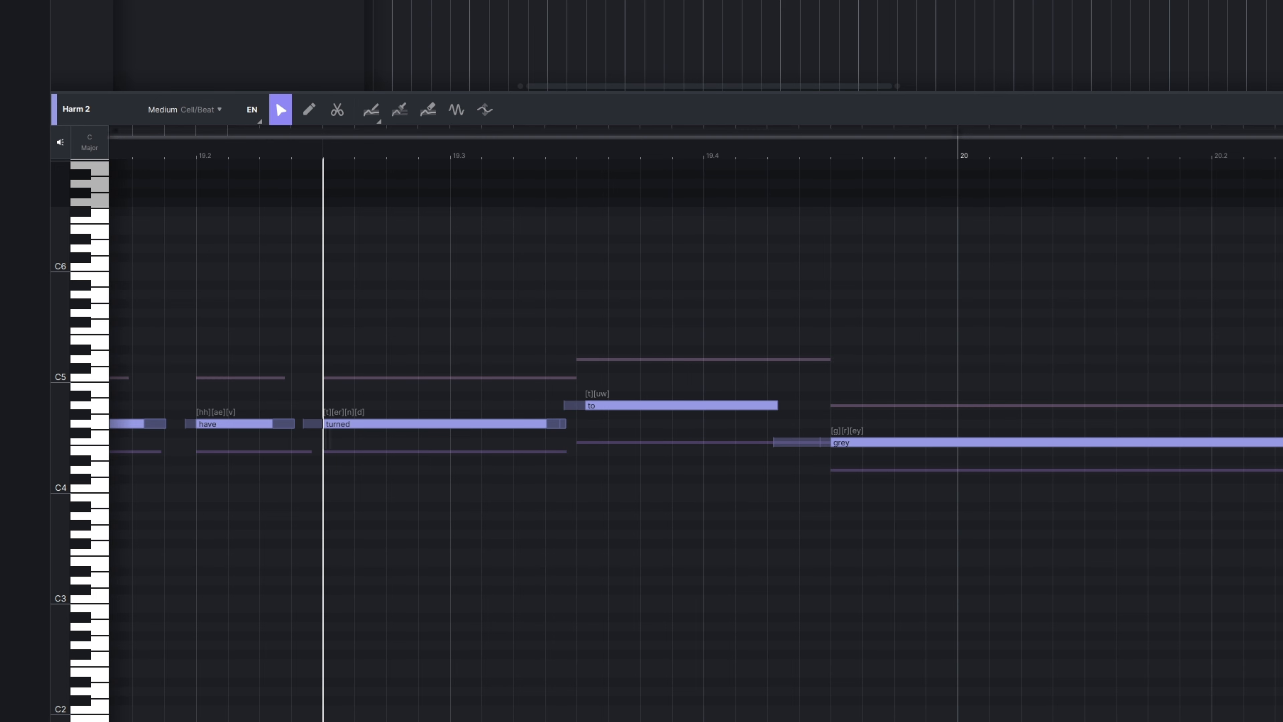
key(space)
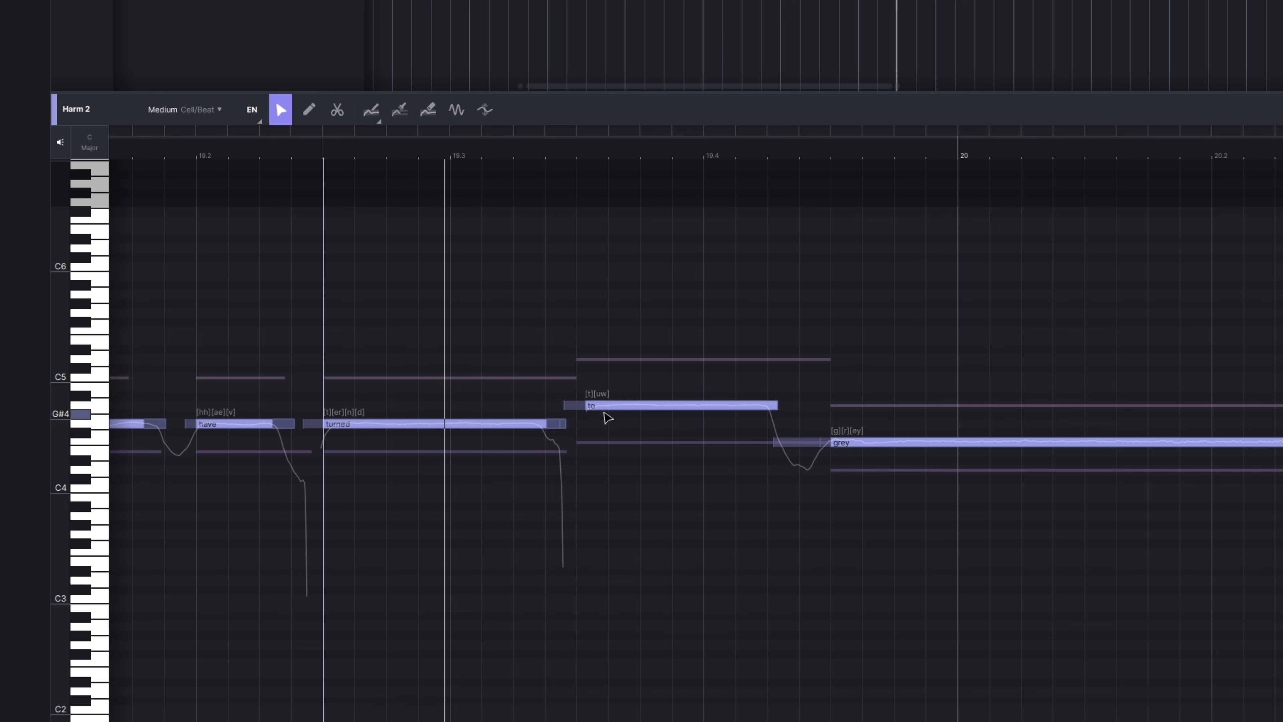
key(space)
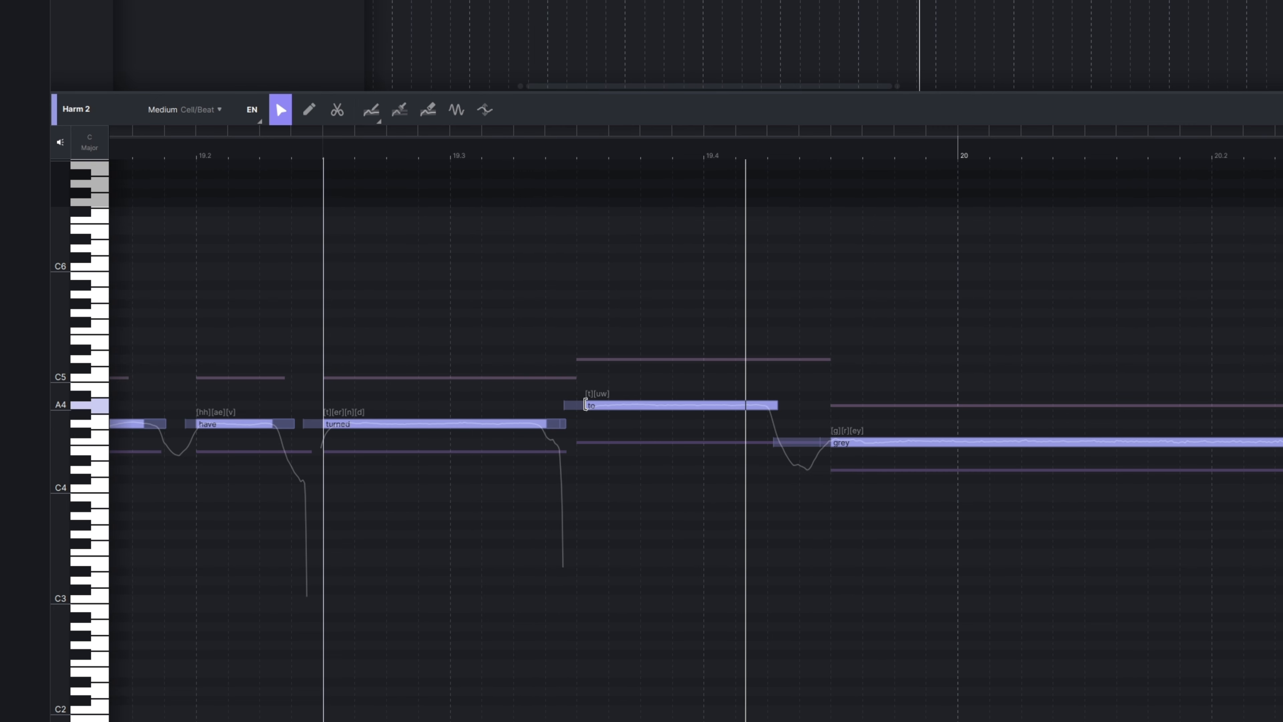
Try a longer leading consonant and later vowel start on Harm 2's "to" note, play it, and undo these changes
mouse_move(585, 405)
mouse_down()
mouse_move(627, 404)
mouse_move(539, 405)
mouse_up()
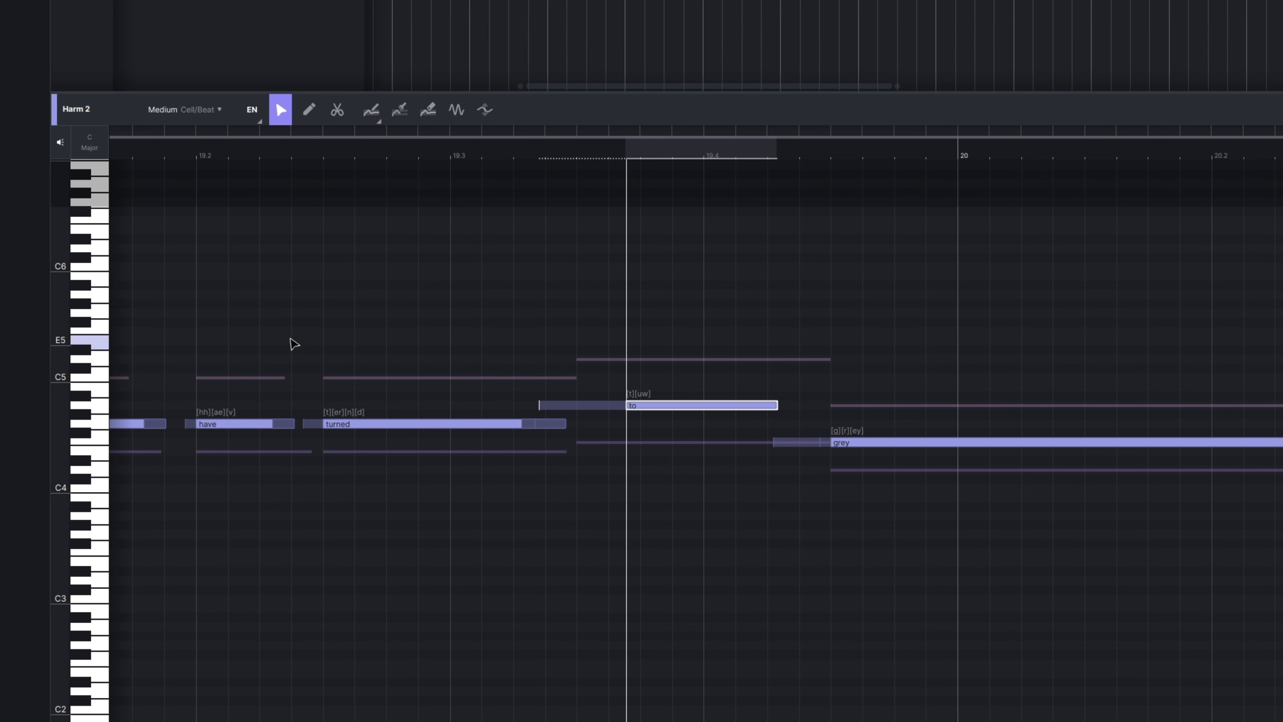
click(323, 406)
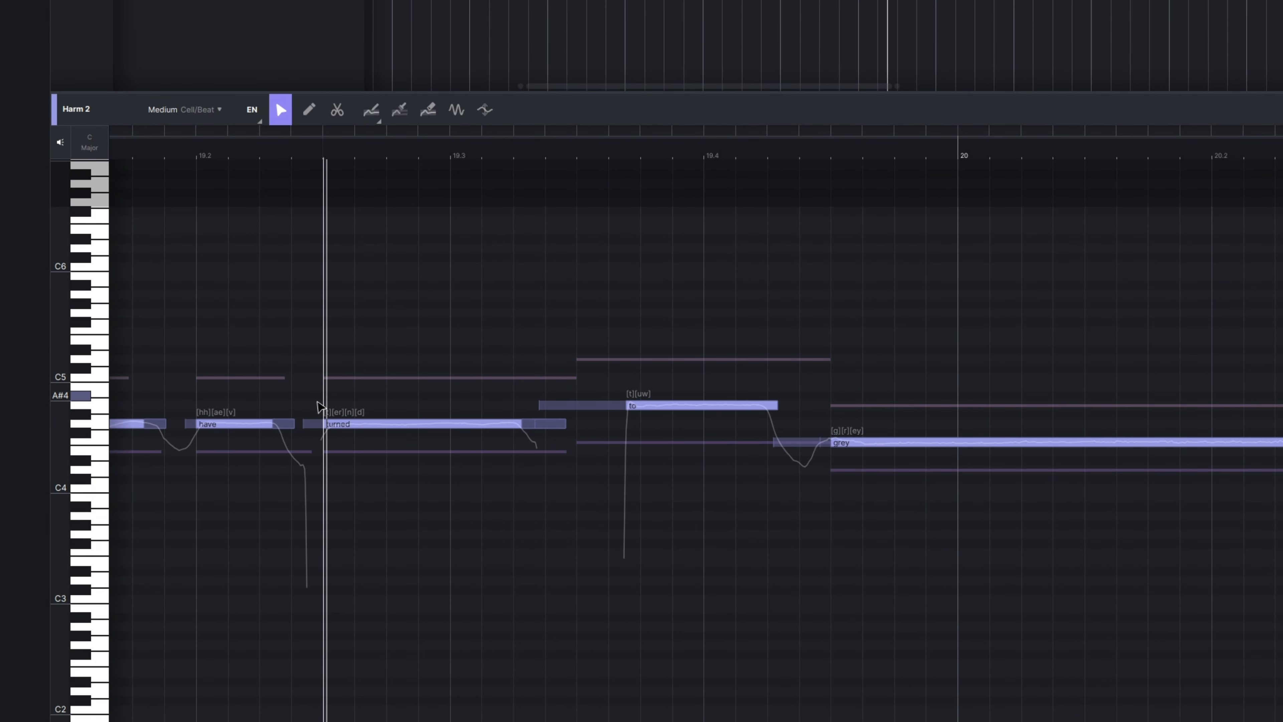
key(space)
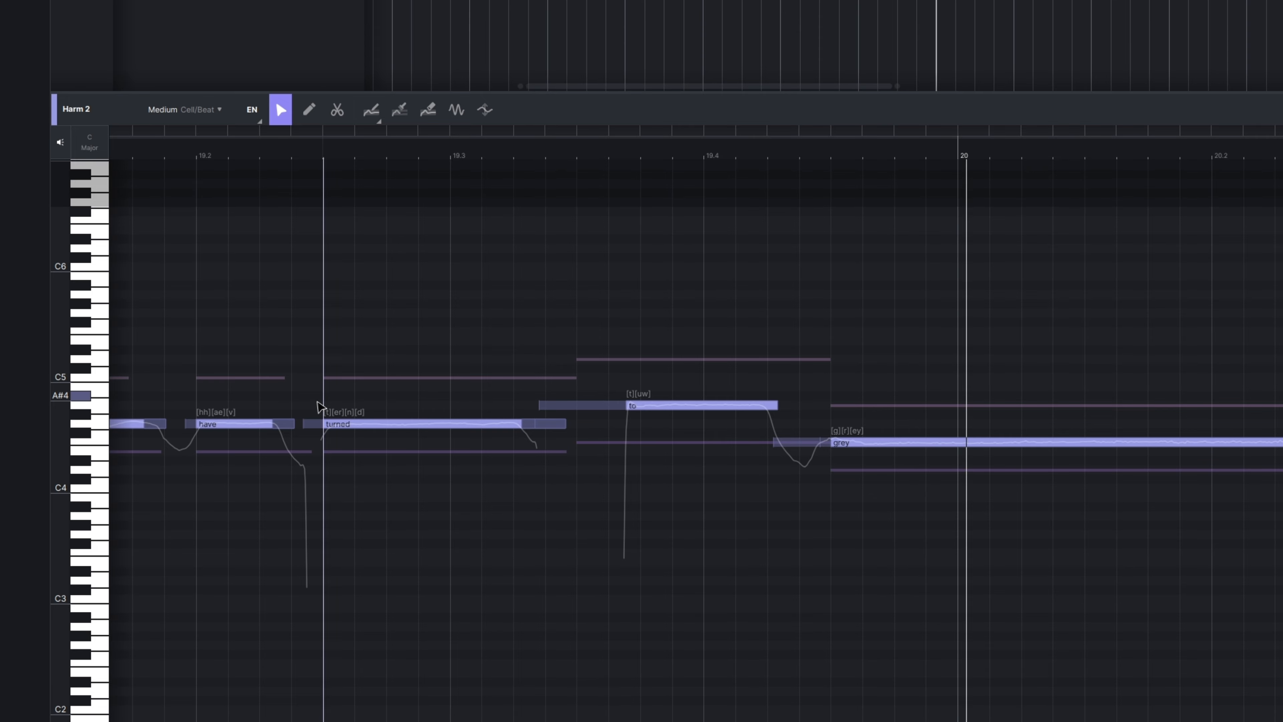
key(space)
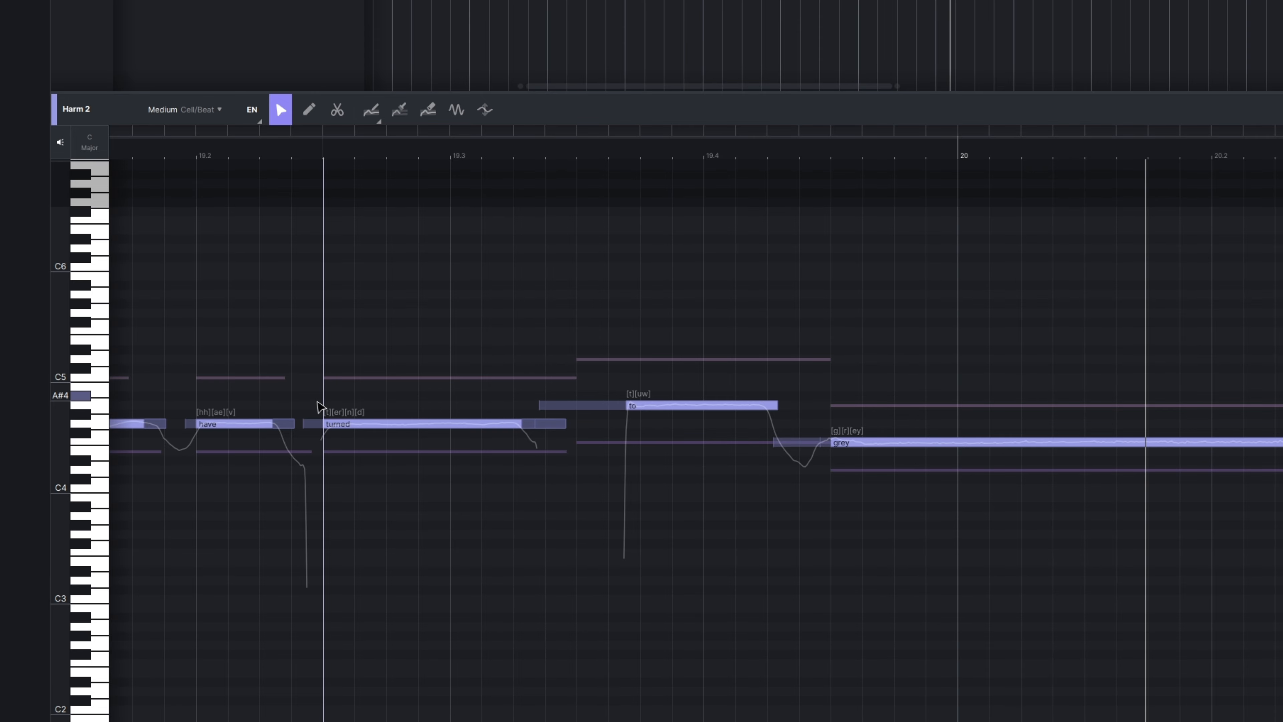
key(ctrl+z)
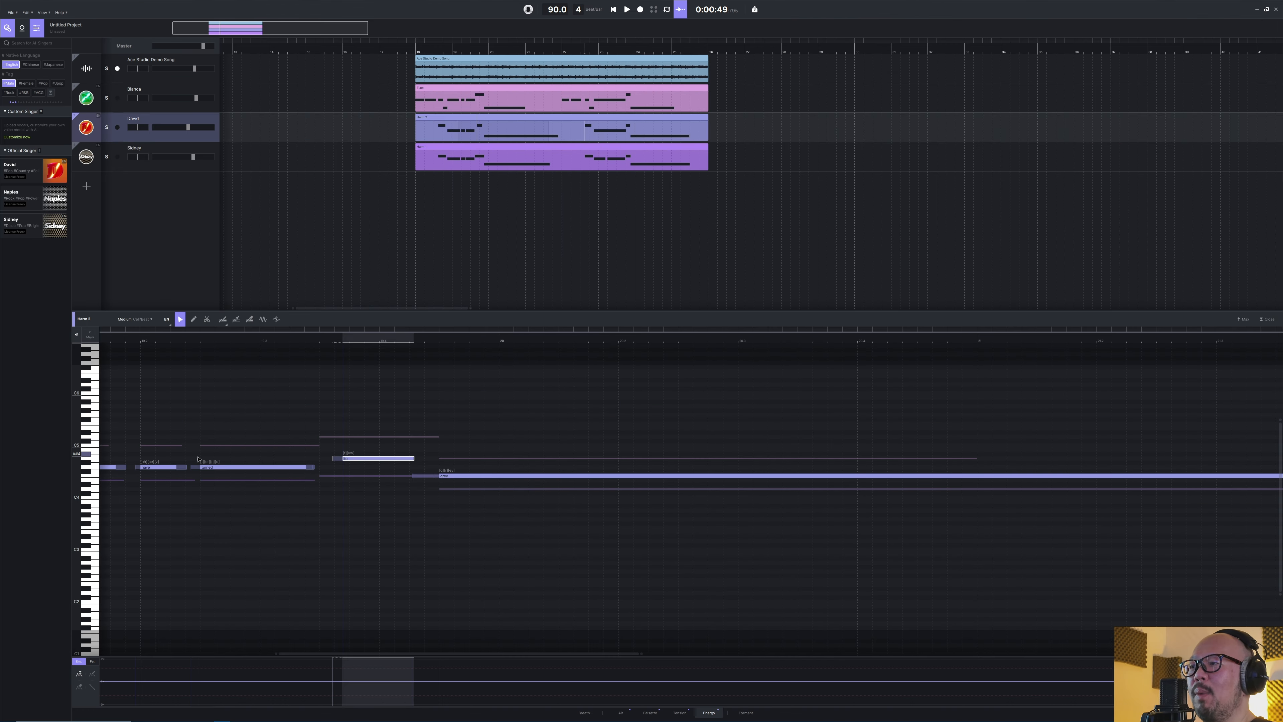
key(ctrl+z)
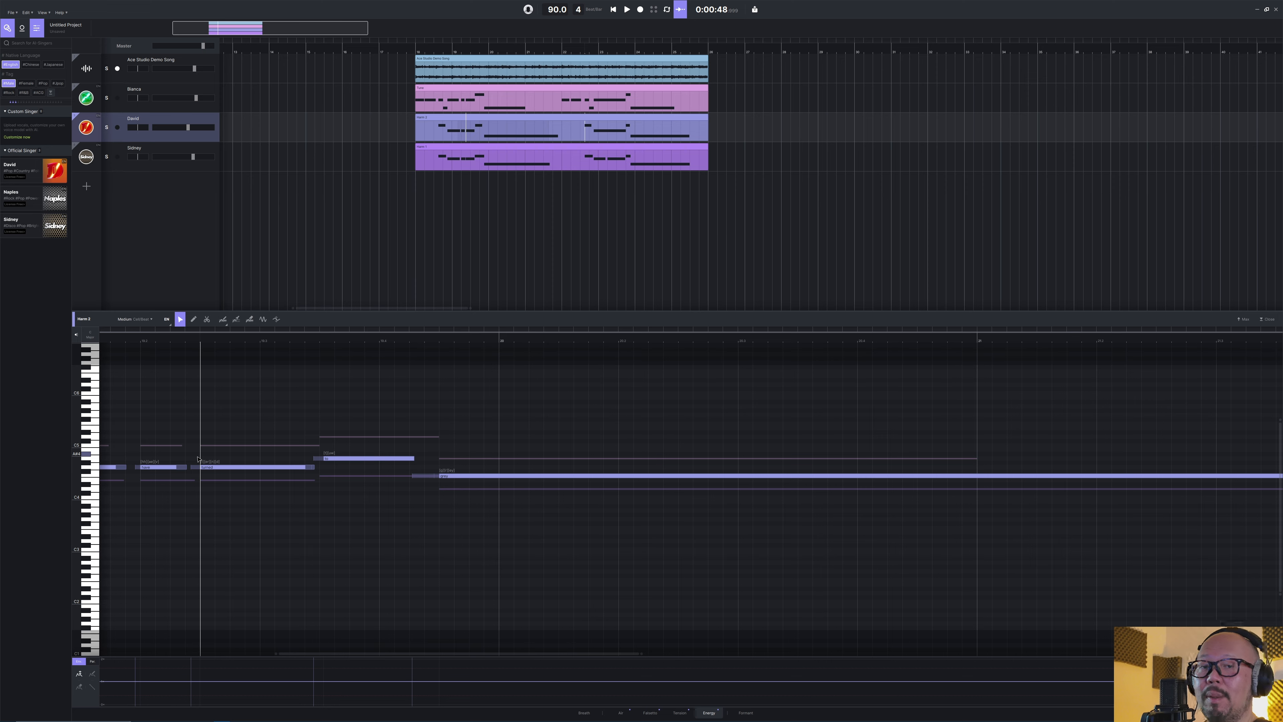
Pan David to the left and Sidney to the right, play the harmonies from the start and lower Sidney's volume slightly
scroll(242, 488, down, 1)
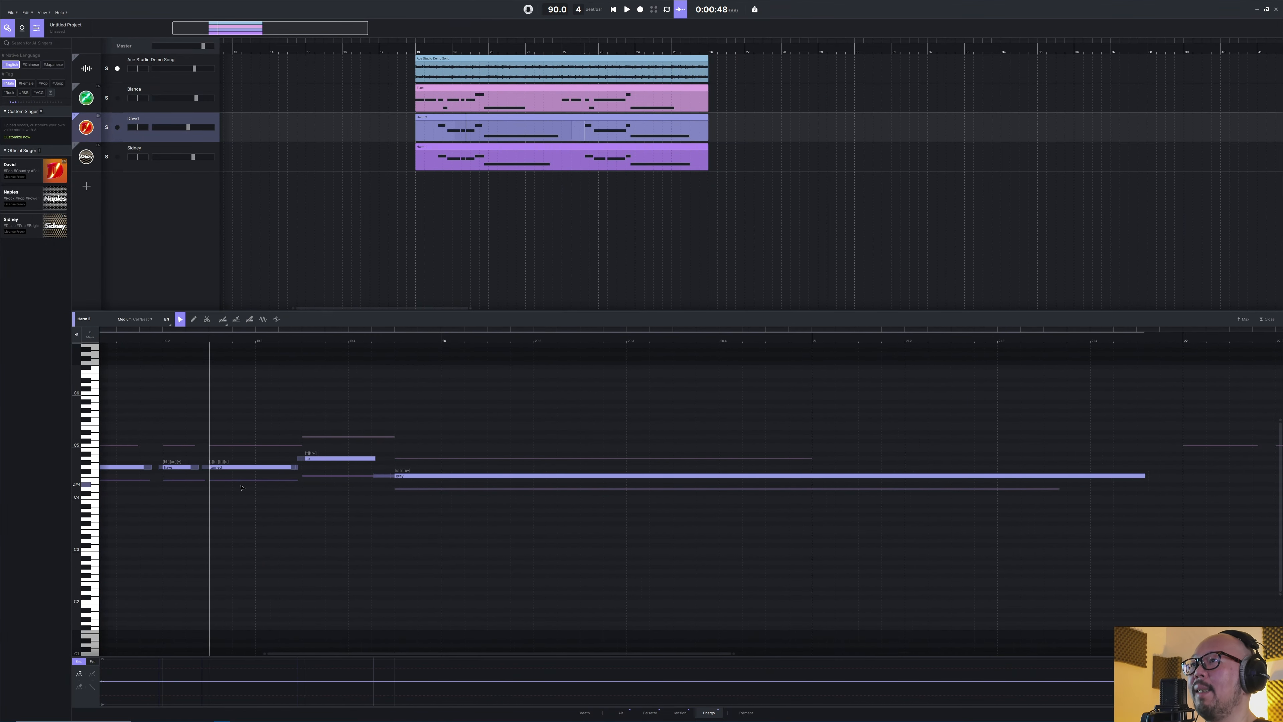
scroll(253, 487, down, 4)
scroll(272, 482, down, 2)
scroll(282, 480, up, 3)
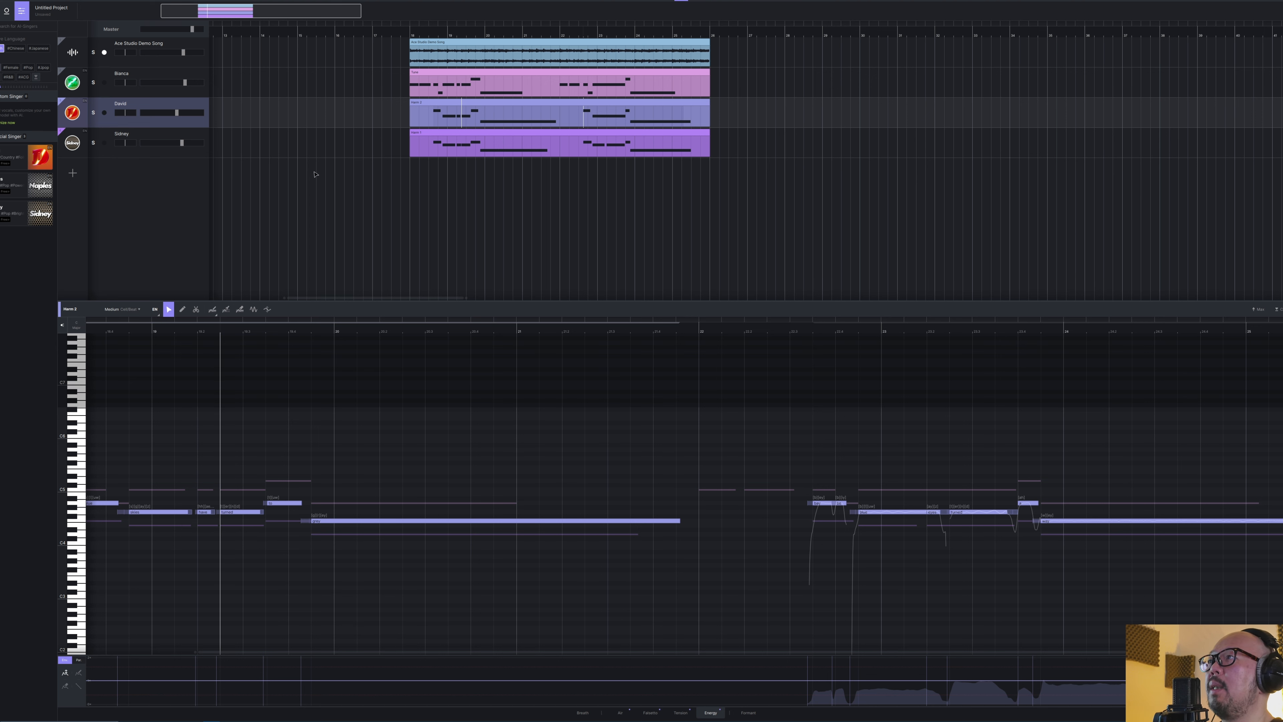
click(429, 144)
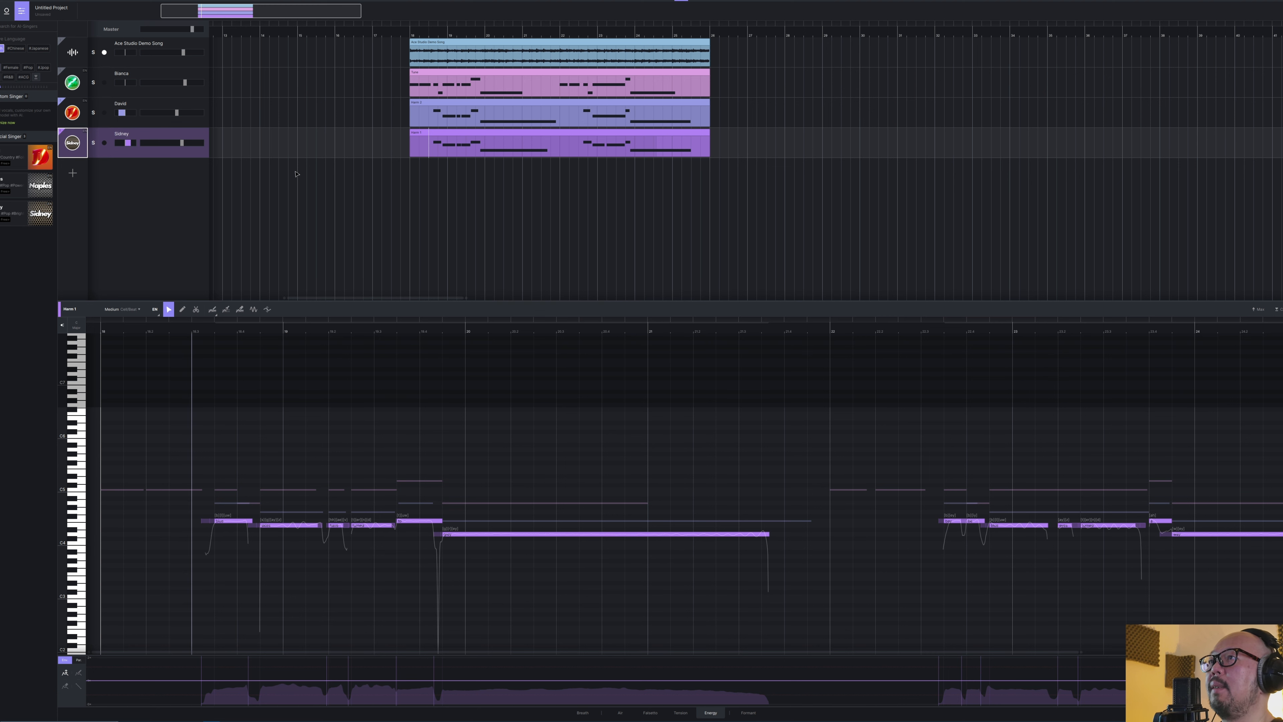
click(403, 174)
key(space)
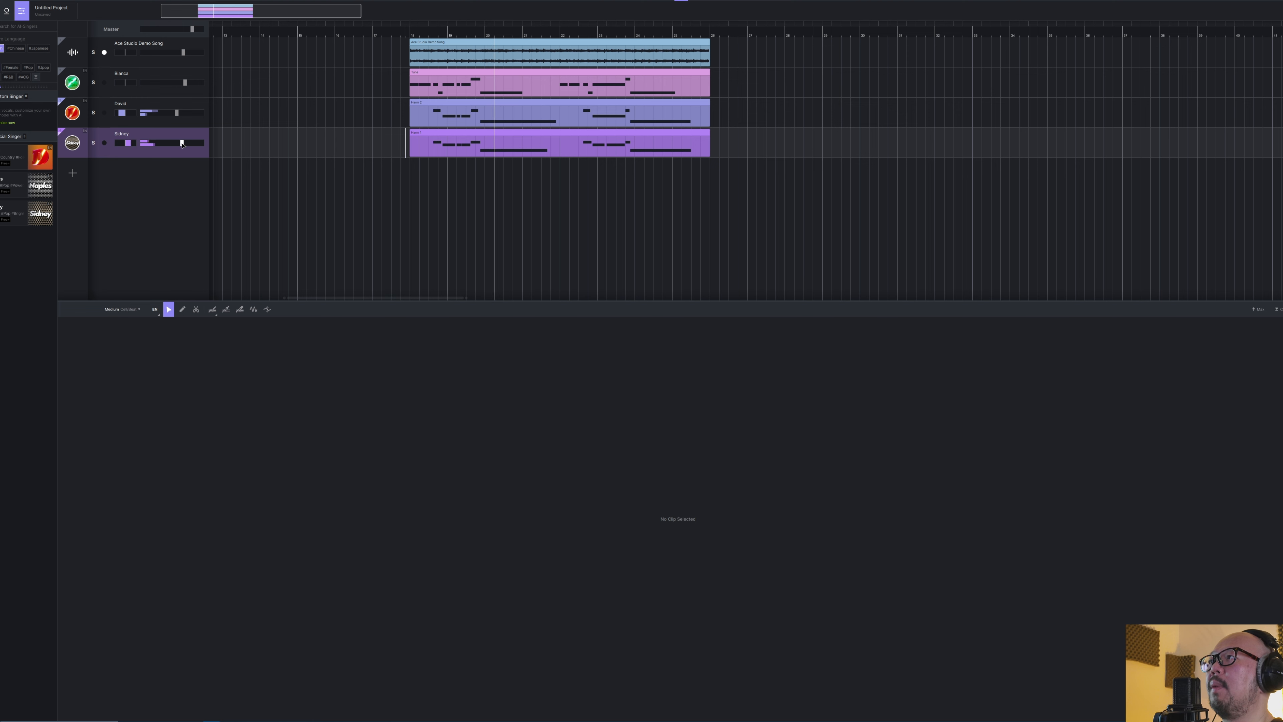
drag(182, 144, 175, 145)
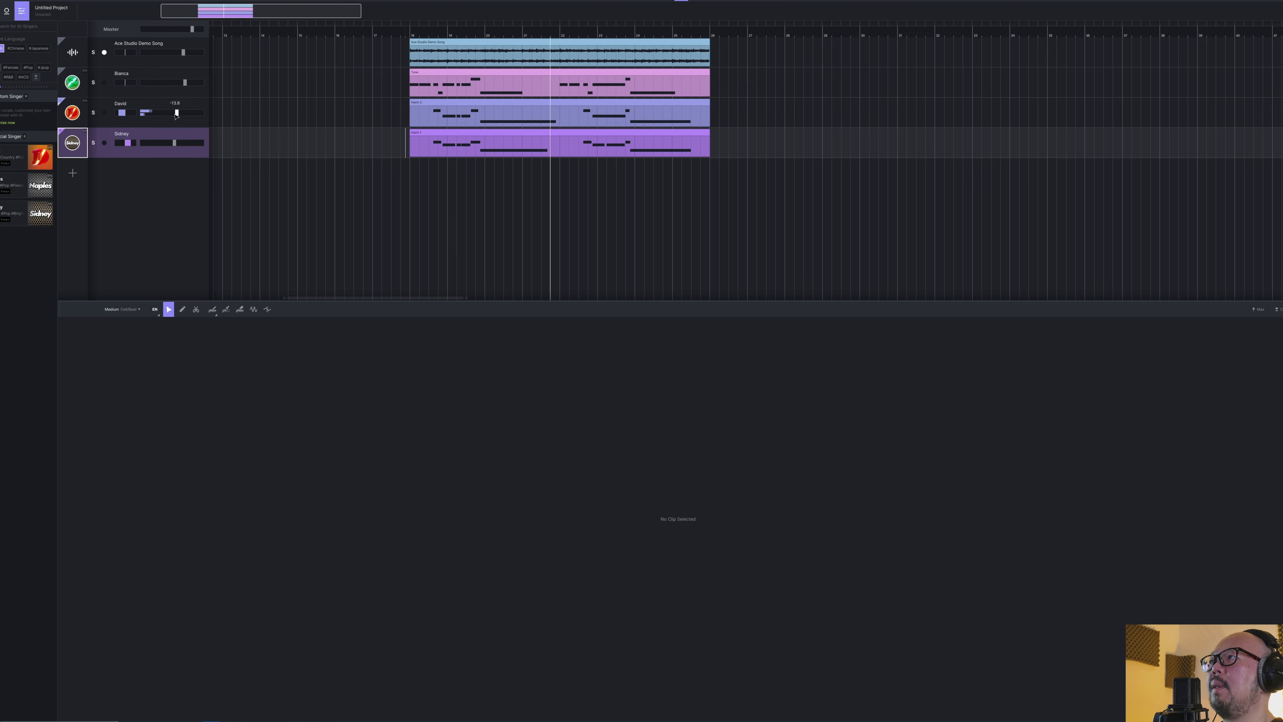
Shorten the long last note of Harm 2's first phrase and play the arrangement to hear its ending
double_click(512, 123)
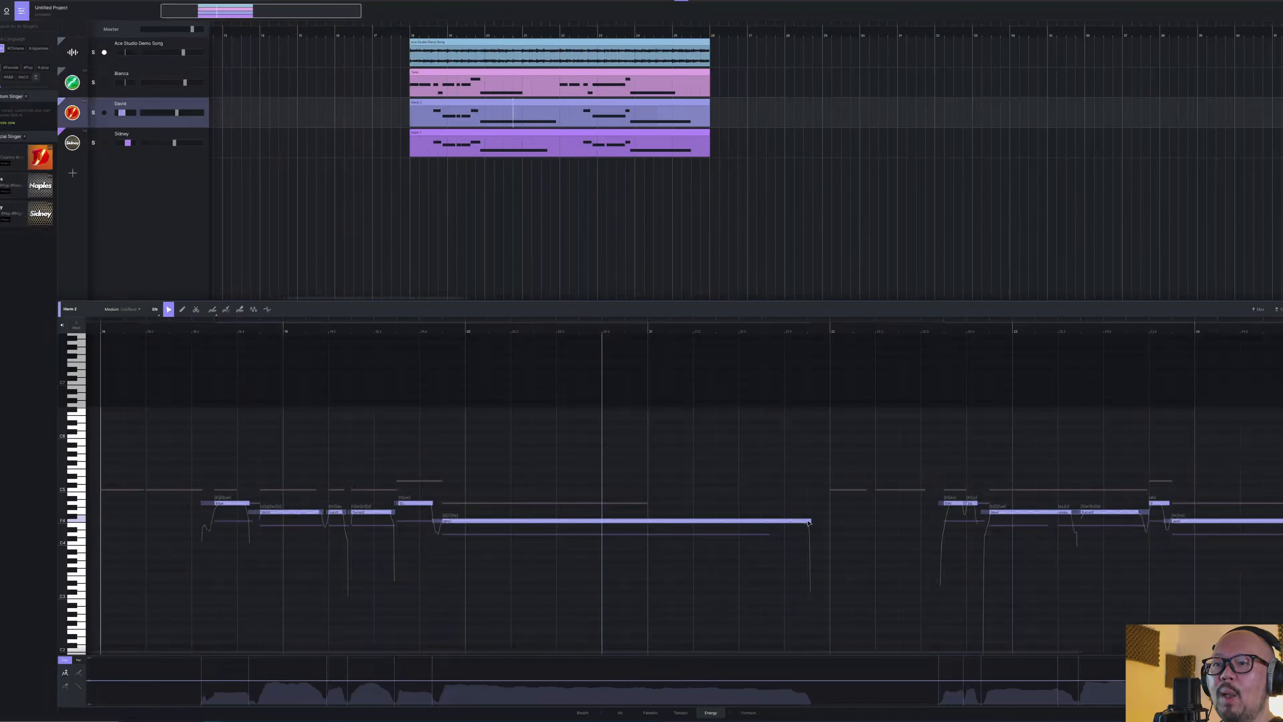
drag(810, 520, 737, 527)
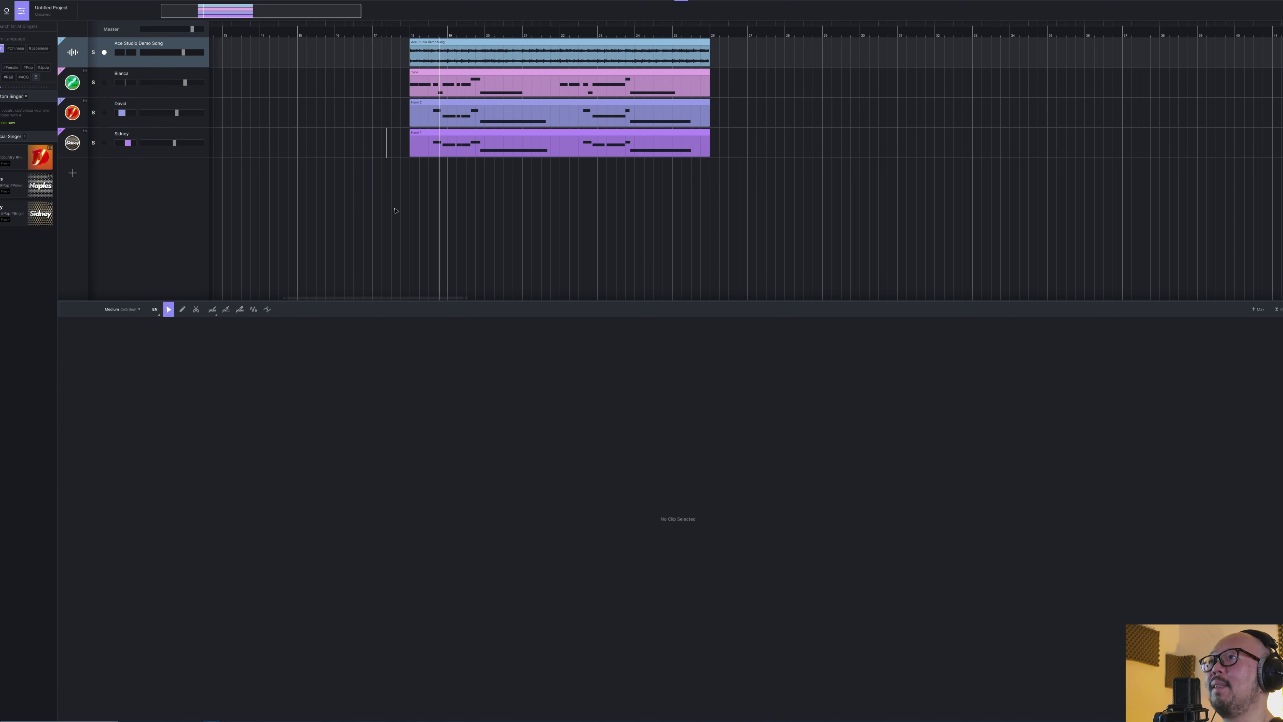
click(405, 183)
key(space)
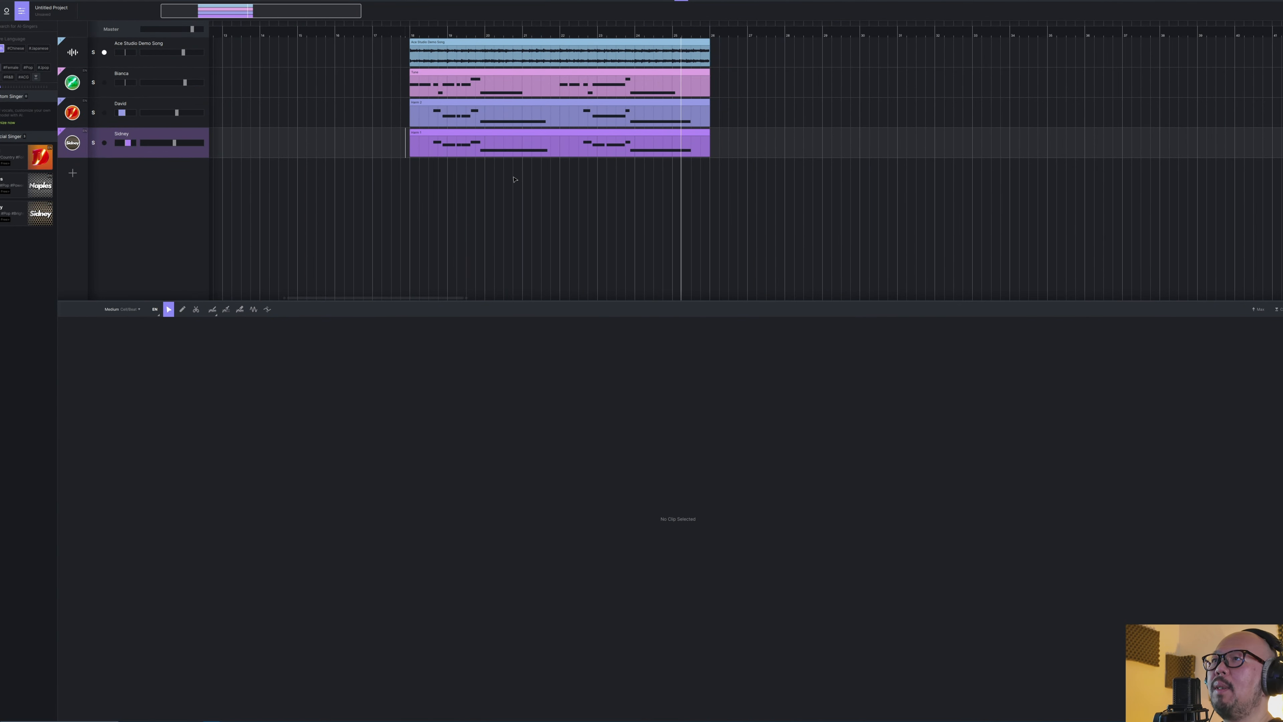
Shorten the long last note of Harm 2's first phrase so that it ends at bar 21
click(503, 123)
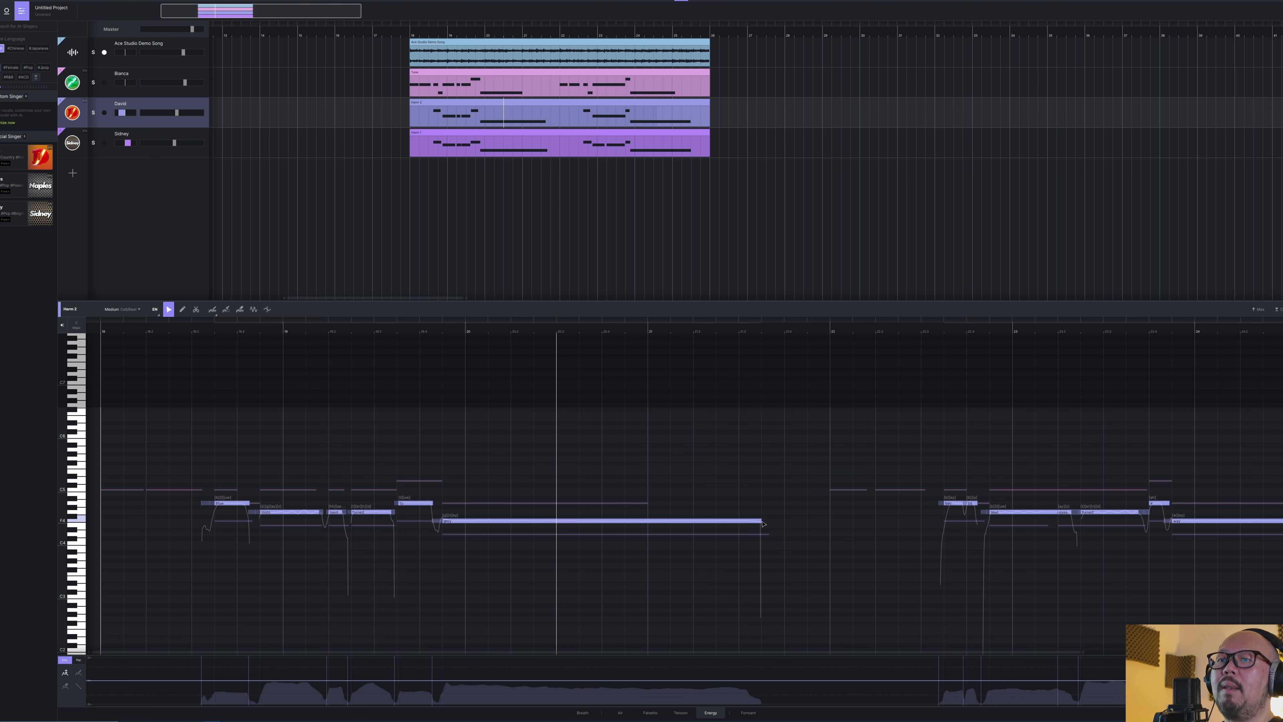
drag(760, 524, 635, 523)
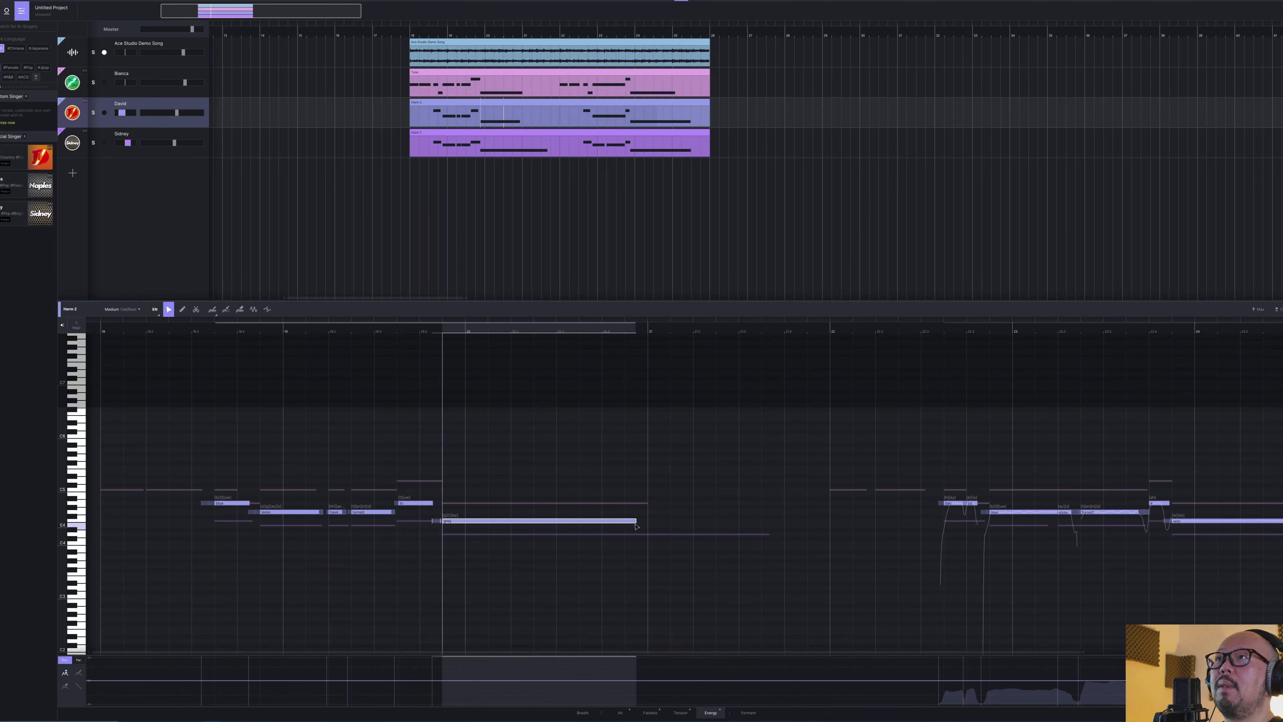
drag(636, 520, 647, 520)
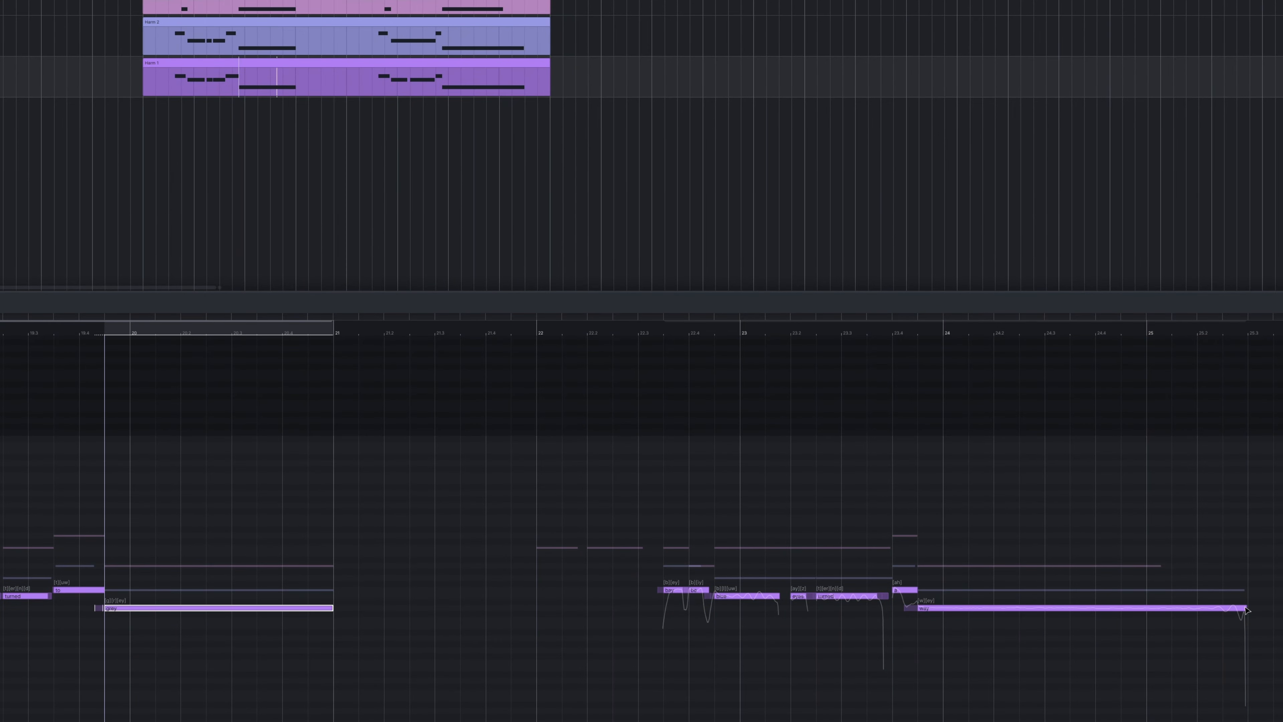
Shorten Harm 1's final note to end at bar 25, play the arrangement and adjust the "turned" note in its second phrase
drag(1246, 608, 1144, 608)
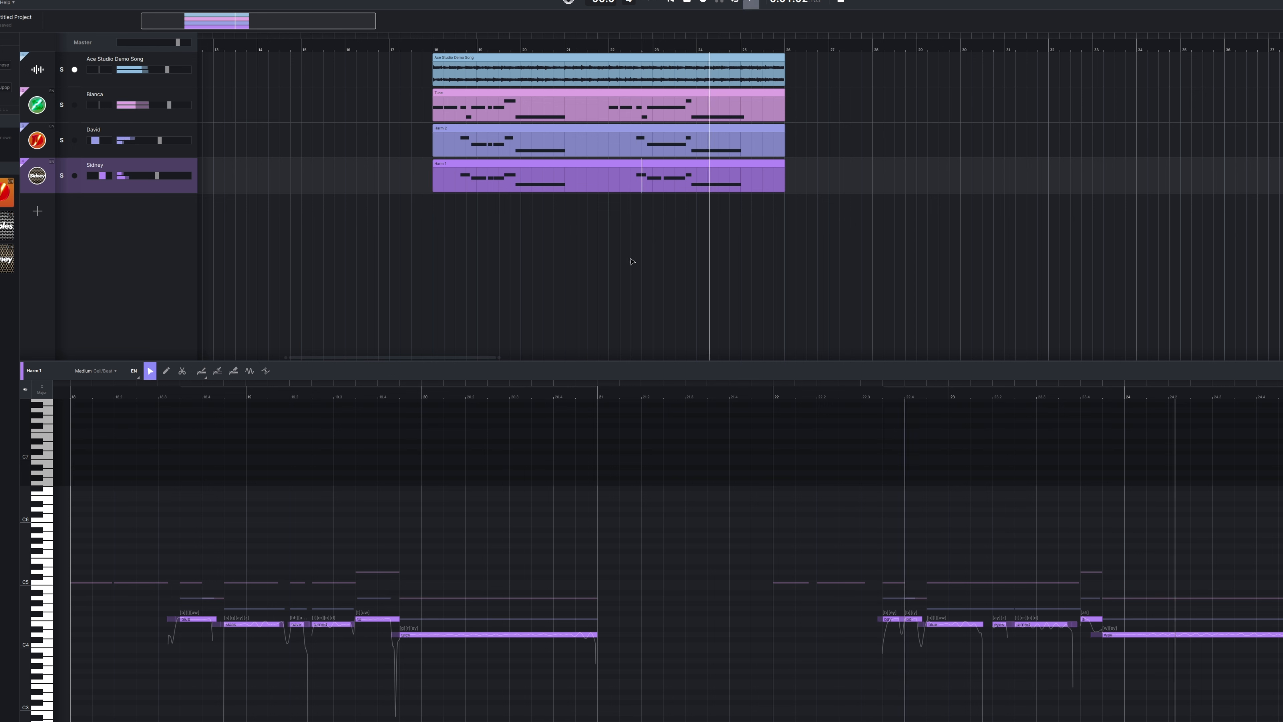
key(space)
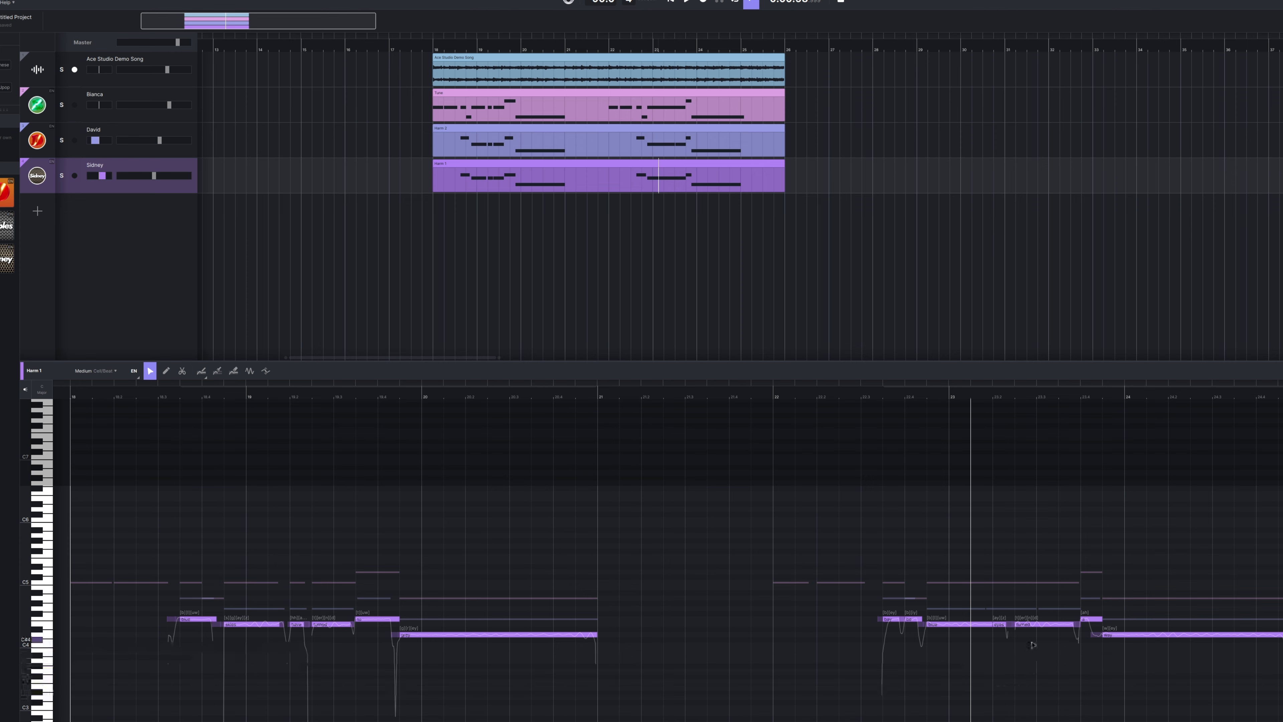
drag(1016, 624, 1037, 624)
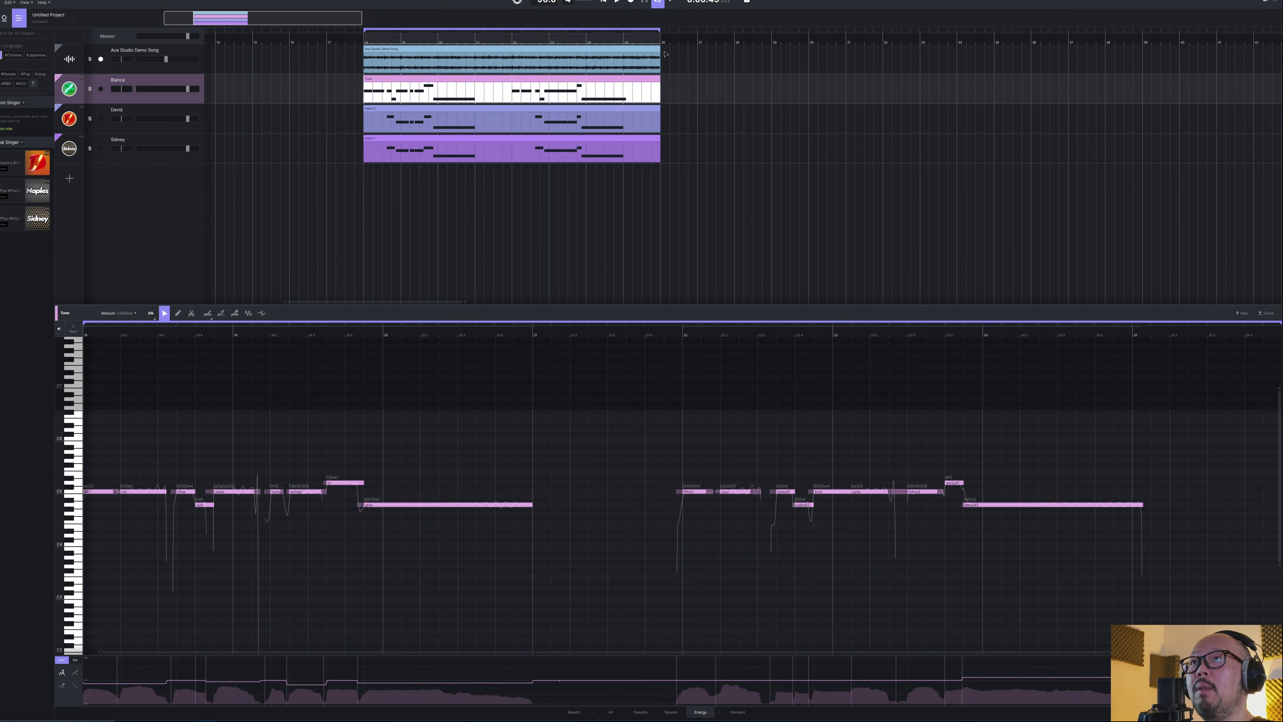
Check the edited notes of the lead melody, Harm 1 and Harm 2 clips one after another
click(561, 92)
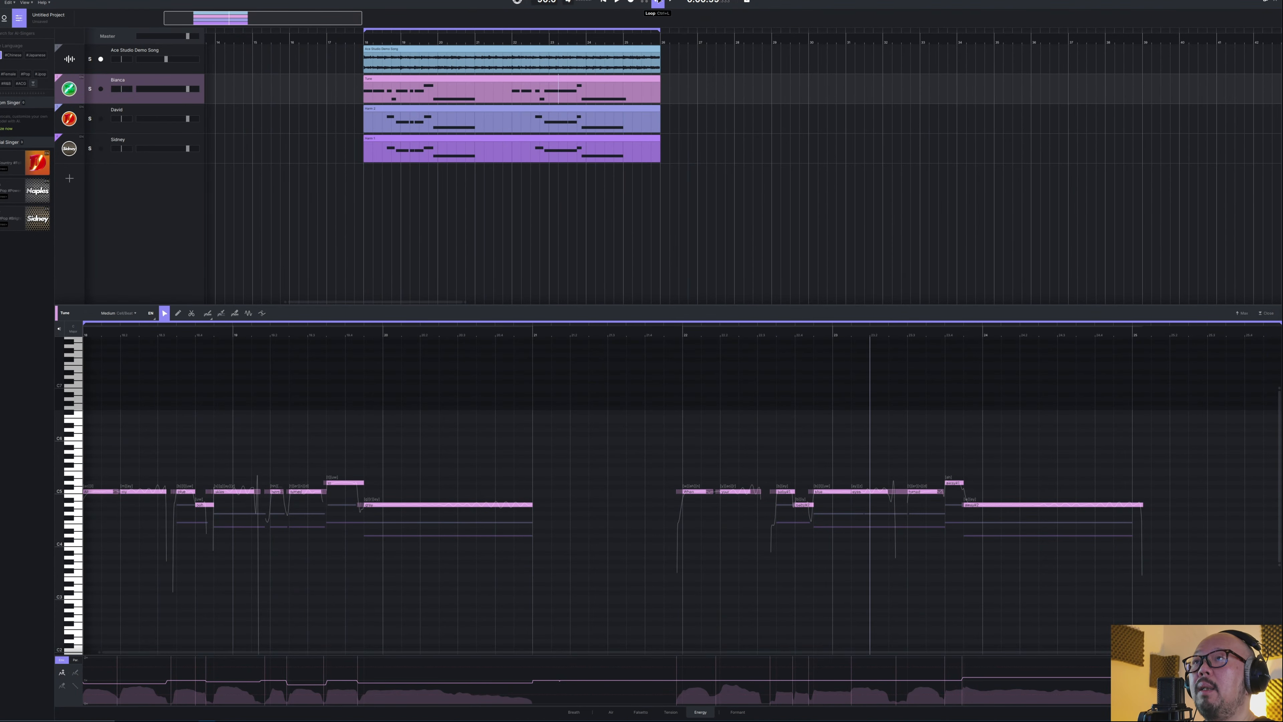
click(508, 151)
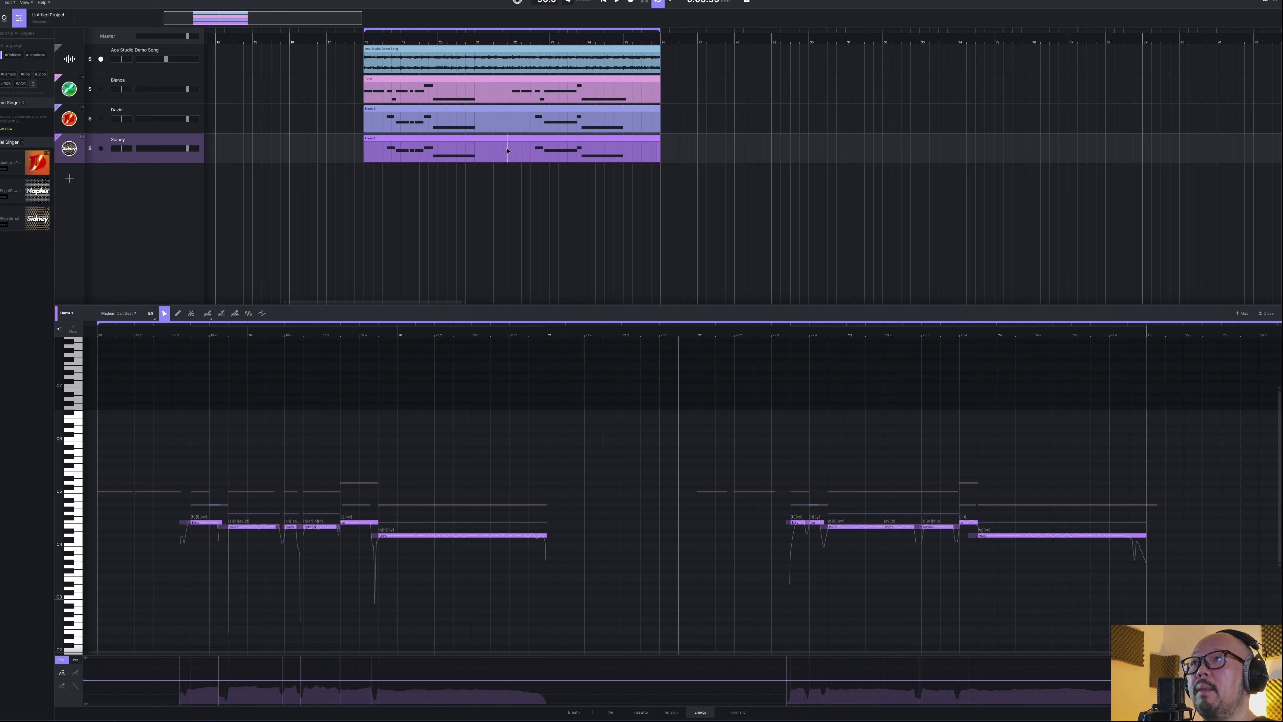
click(498, 109)
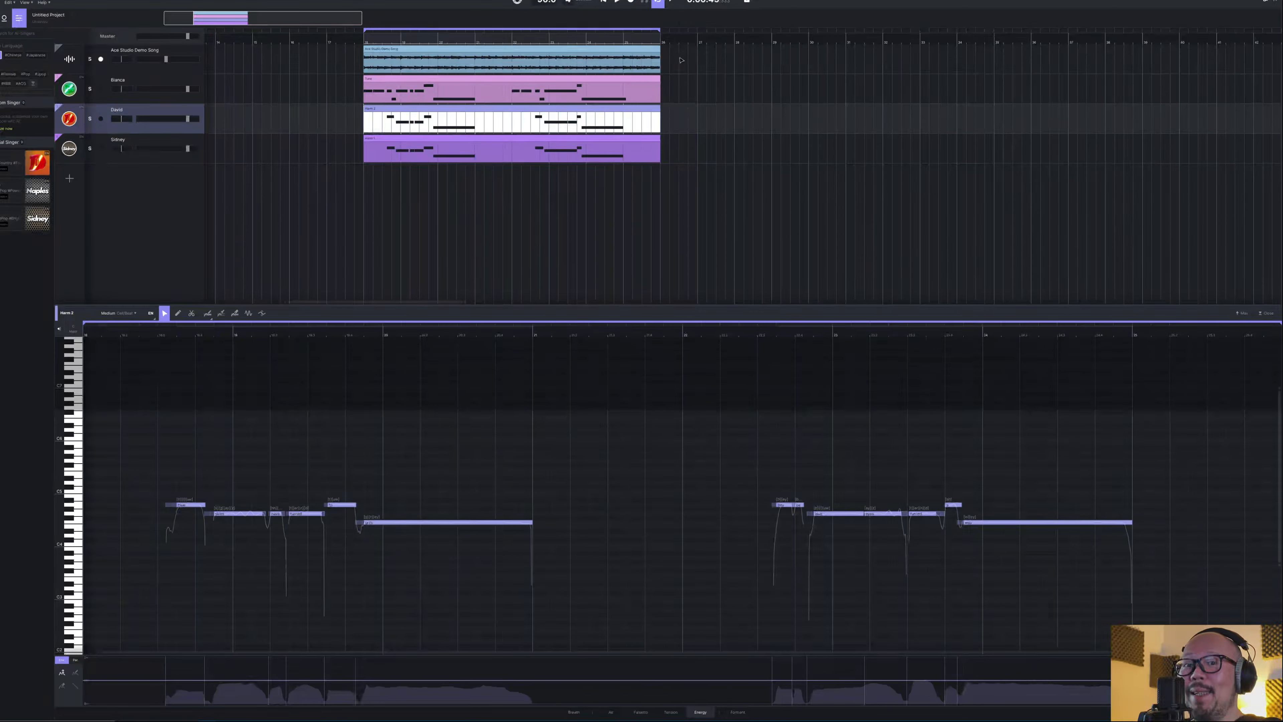
Export all individual tracks over the loop range as mono 24-bit, 48000 Hz WAV files into the Voices folder
click(746, 3)
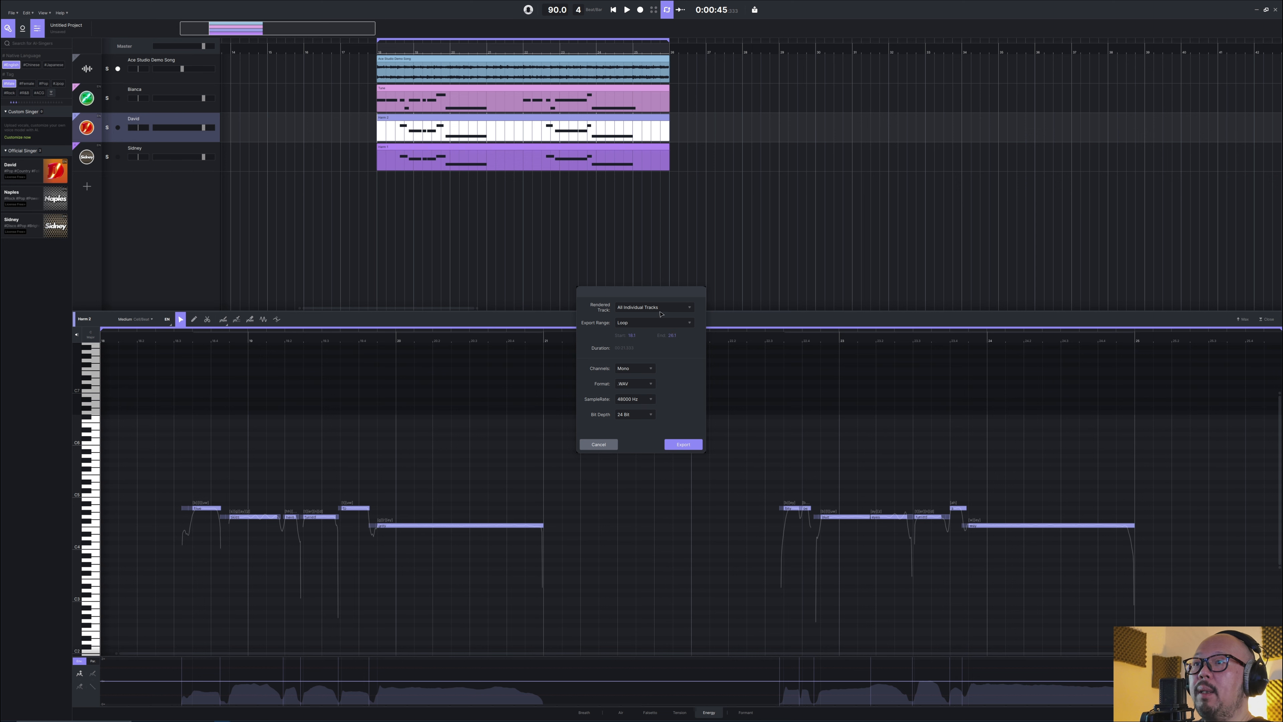
click(688, 444)
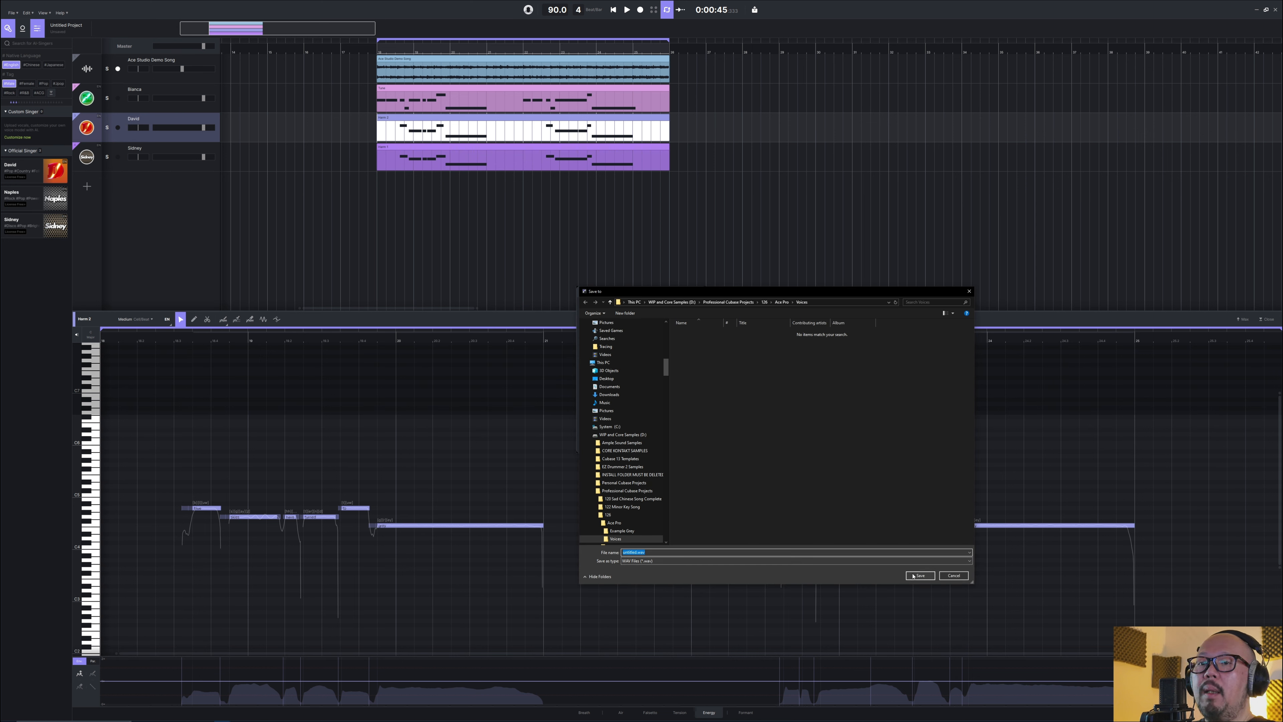
click(919, 575)
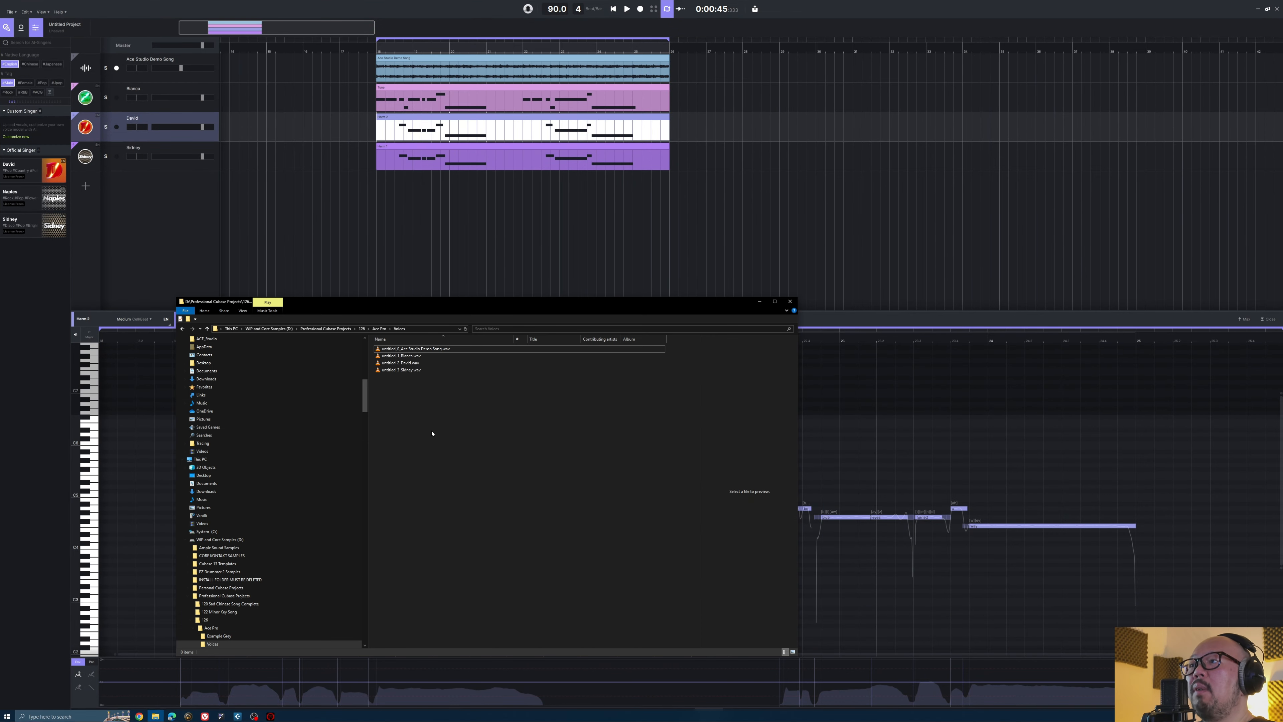
Delete the exported backing file untitled_0_Ace Studio Demo Song.wav from the Voices folder
click(422, 350)
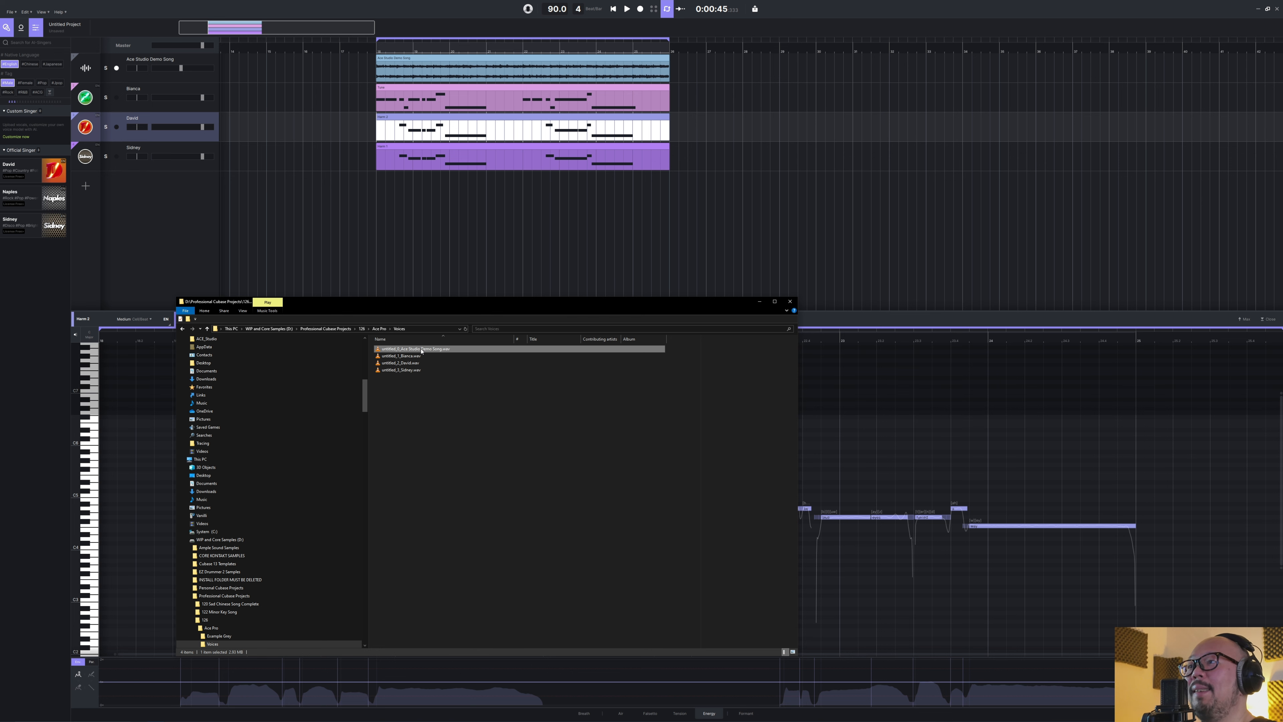
key(Delete)
key(Return)
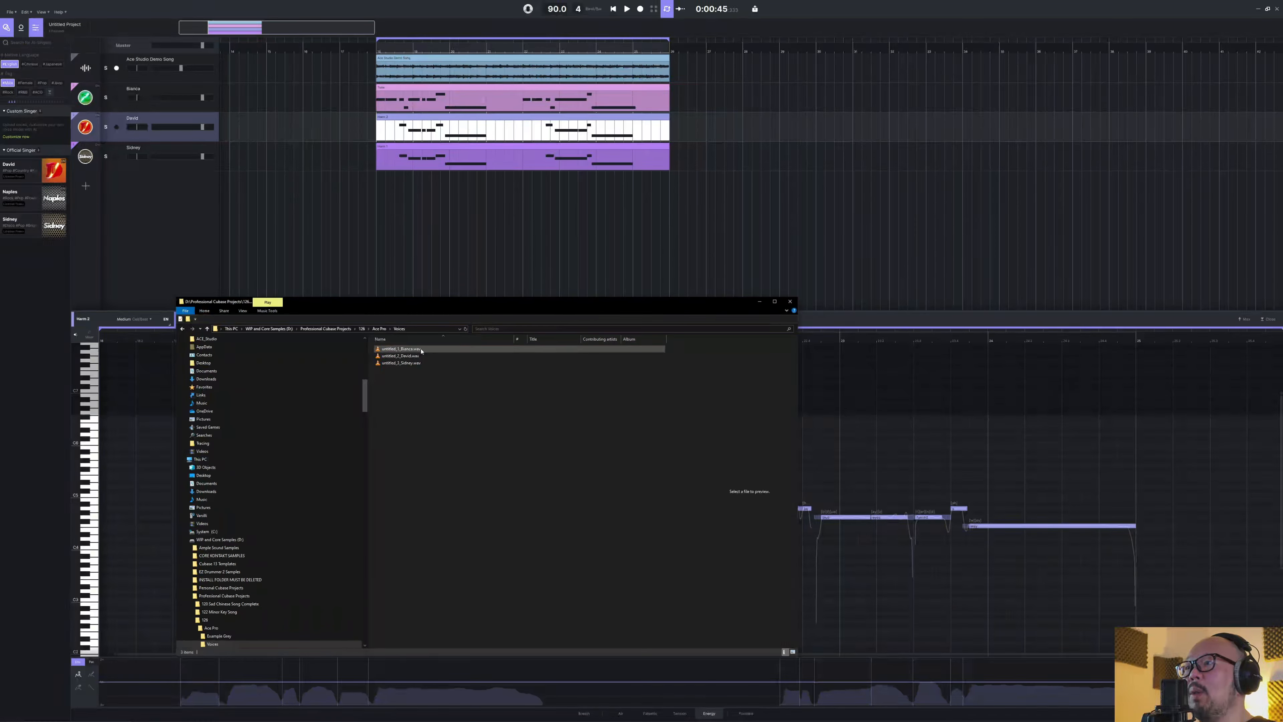
Switch to Cubase and import the three exported vocal WAV files at bar 18, each on a different track
drag(478, 377, 408, 350)
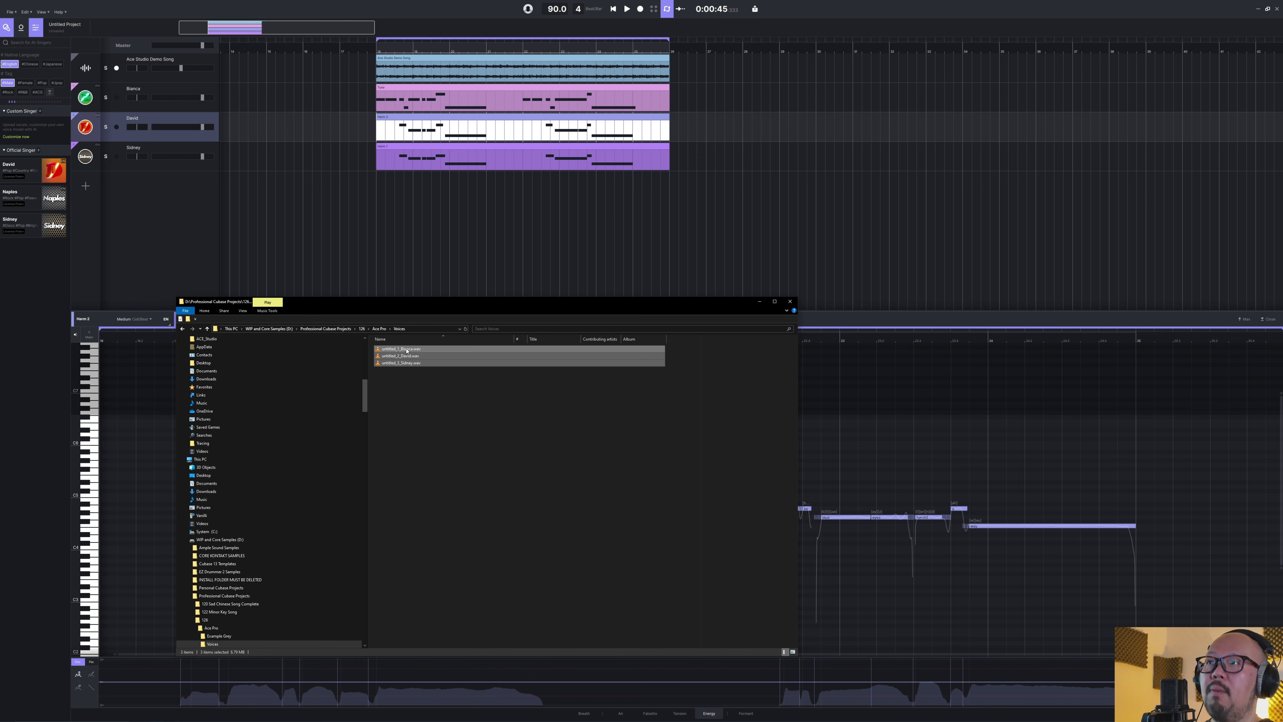
click(1251, 9)
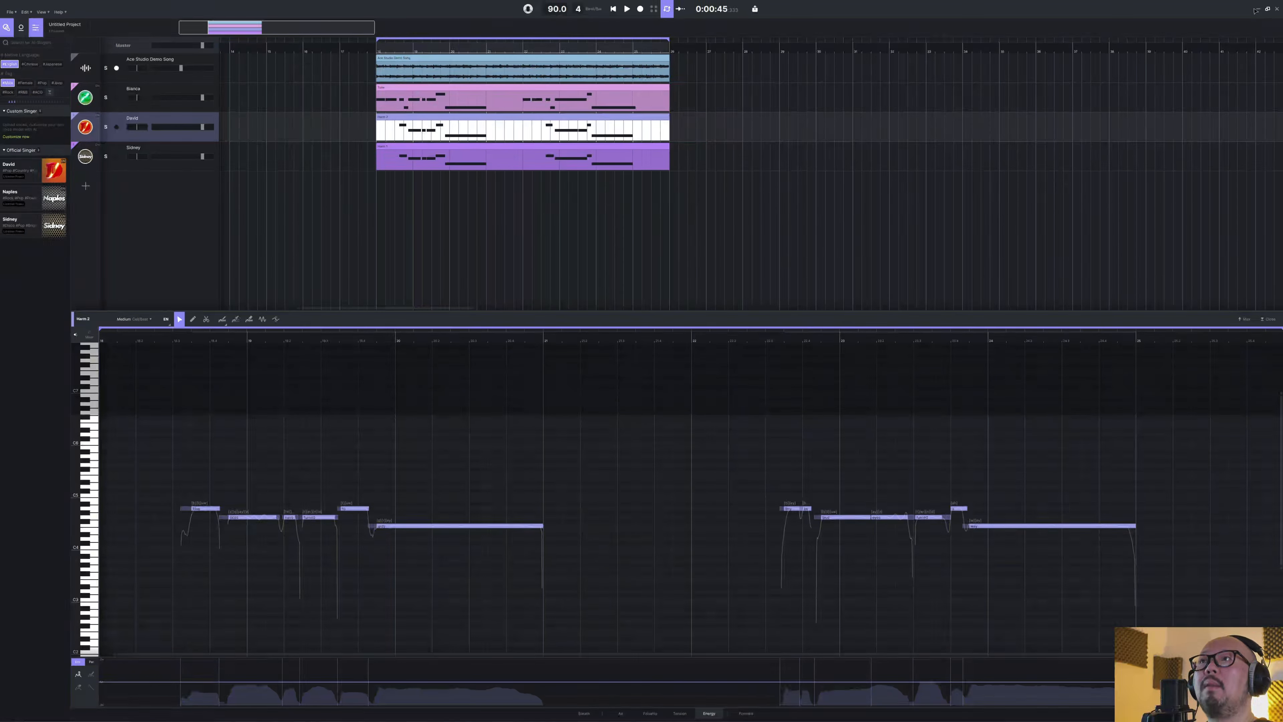
click(1256, 9)
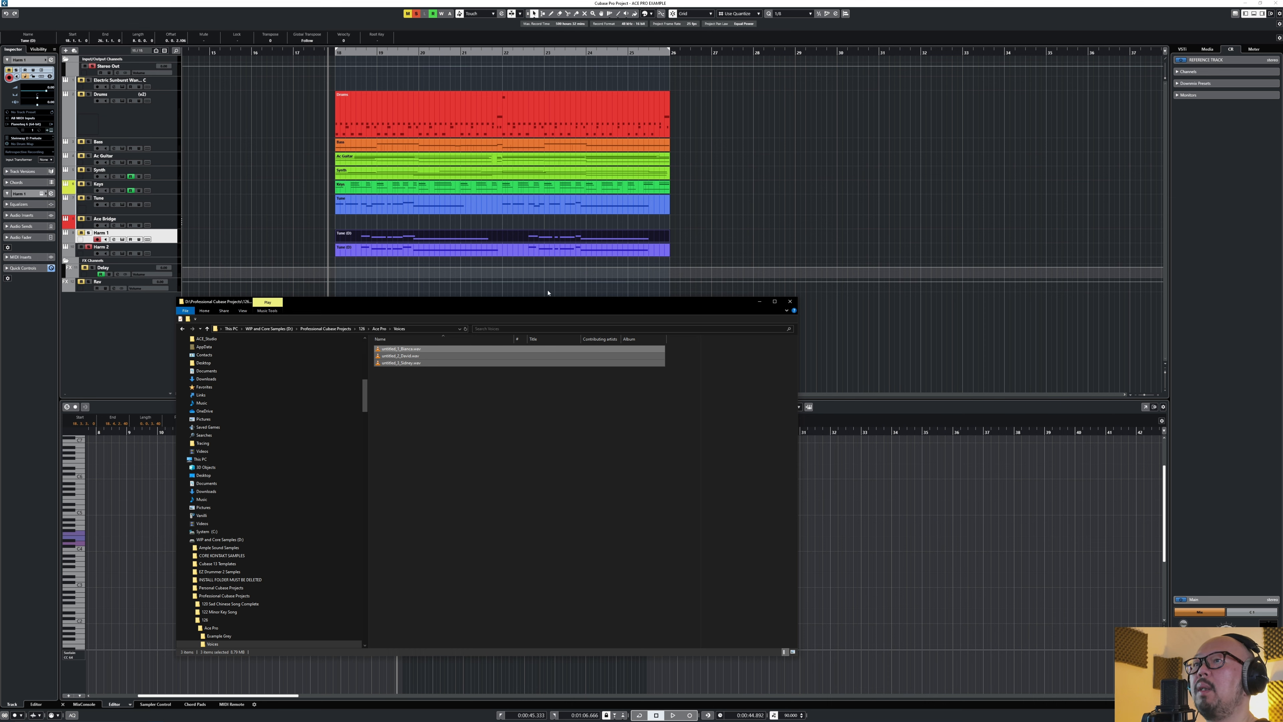
drag(537, 307, 552, 381)
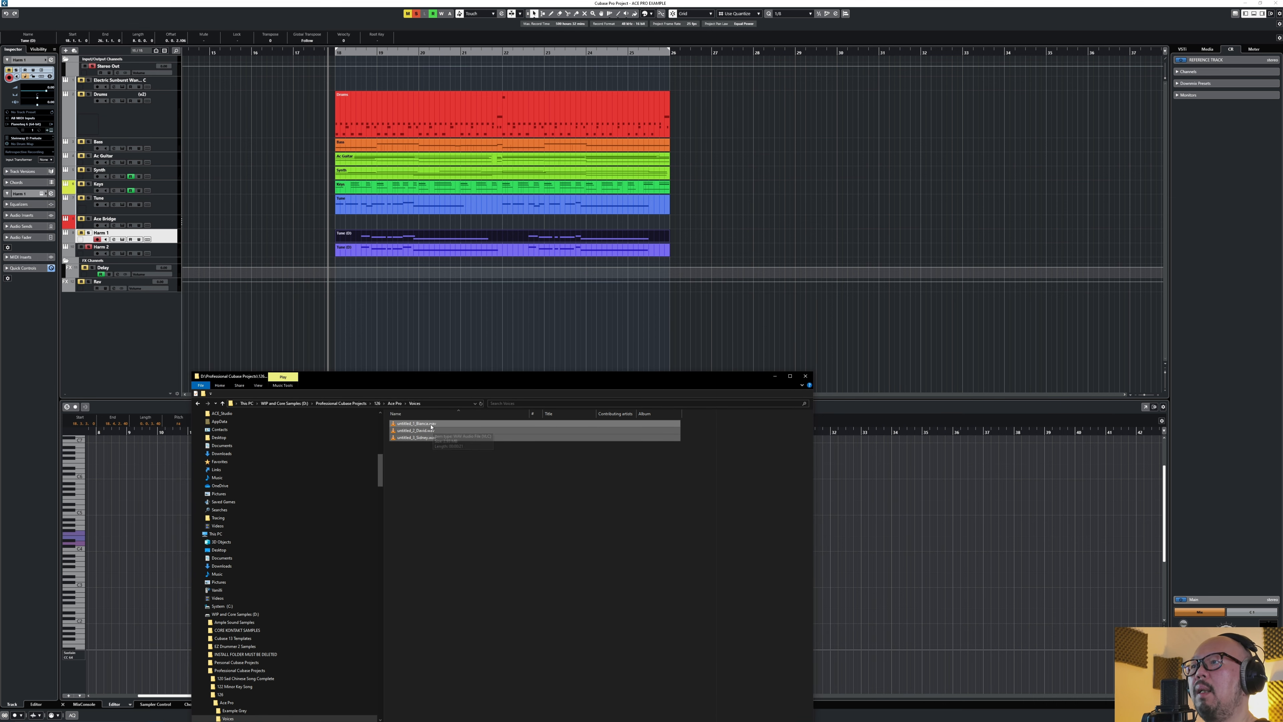
drag(439, 434, 334, 303)
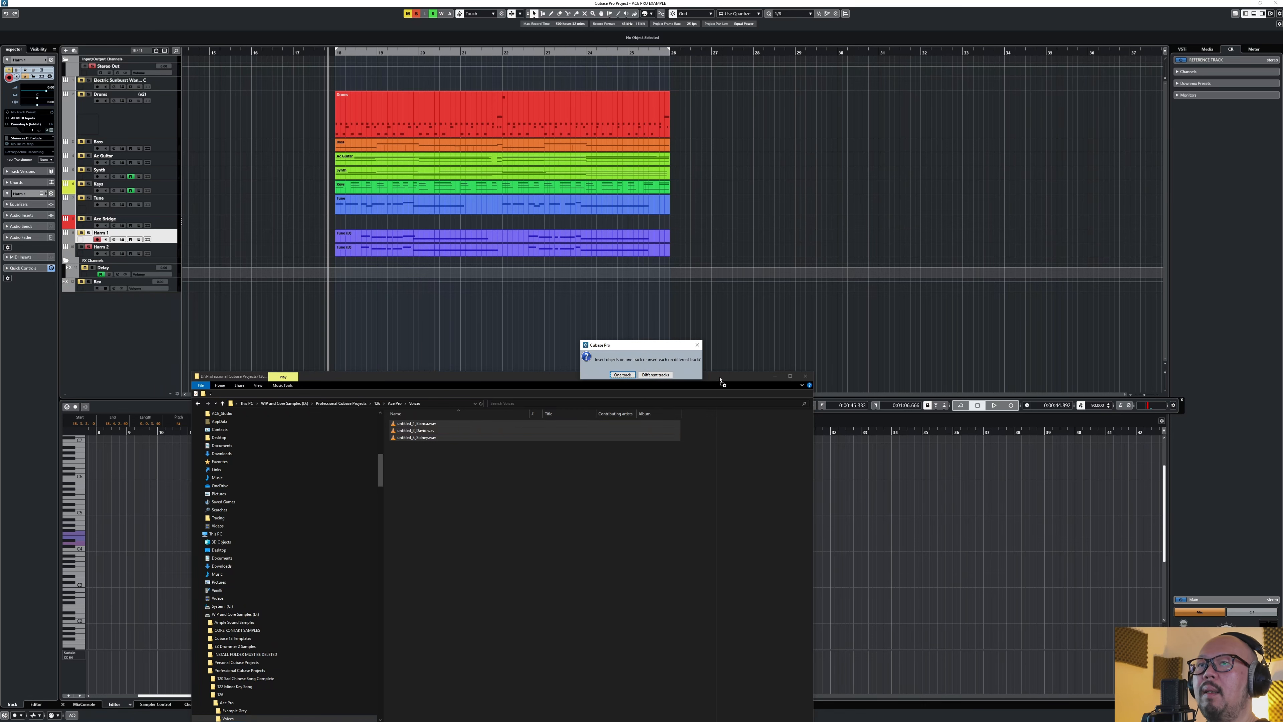
click(655, 374)
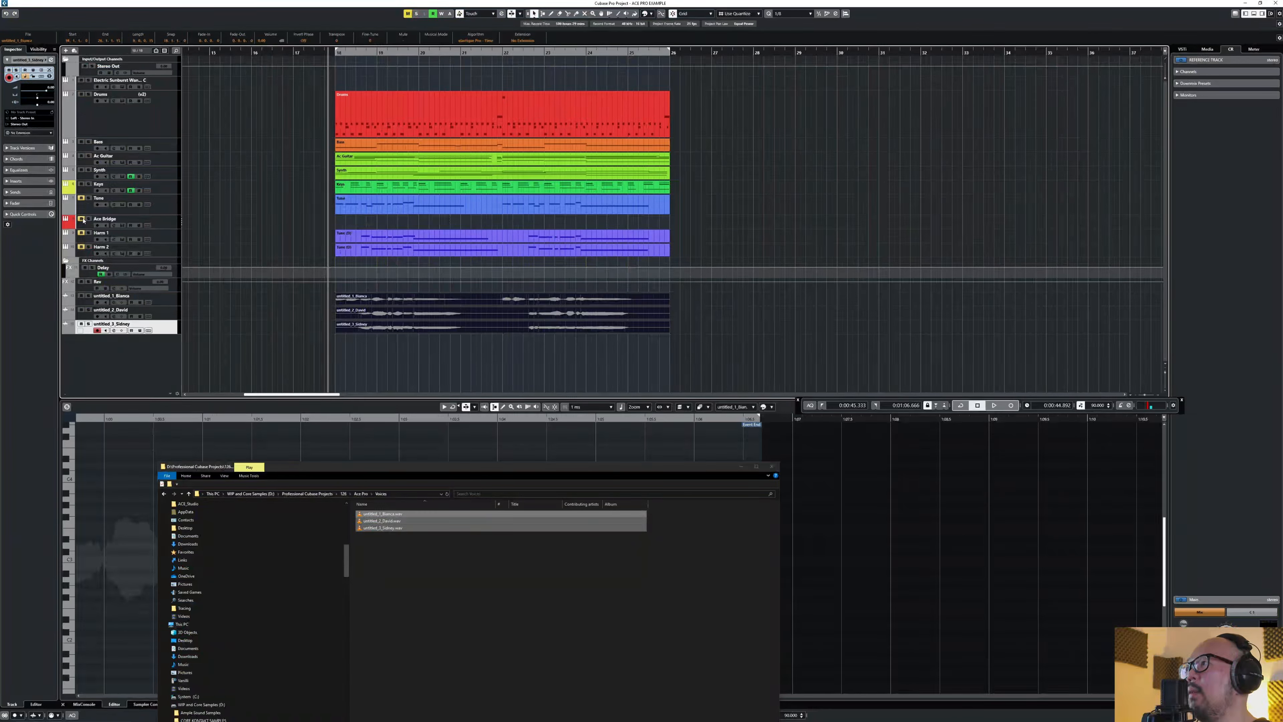
Lower the volumes of the imported David and Sidney tracks and pan David left and Sidney right
click(86, 318)
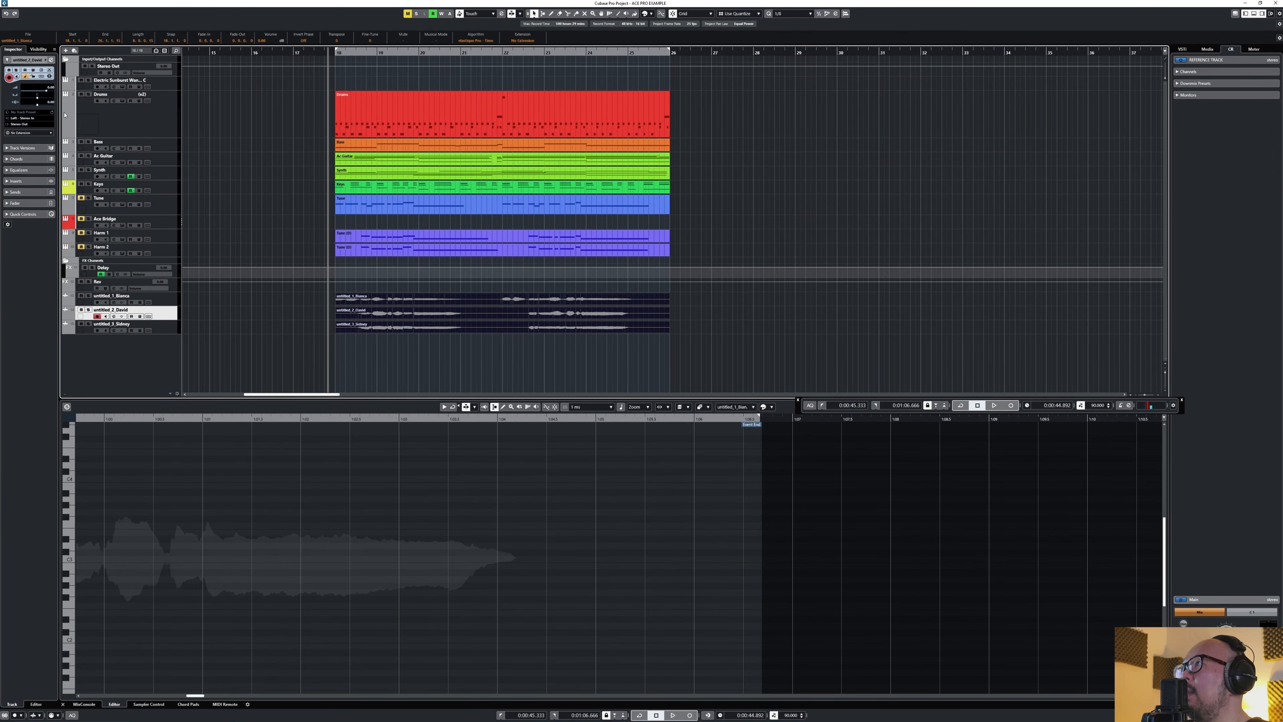
mouse_move(46, 91)
mouse_down()
mouse_move(25, 96)
mouse_move(36, 95)
mouse_up()
key(Down)
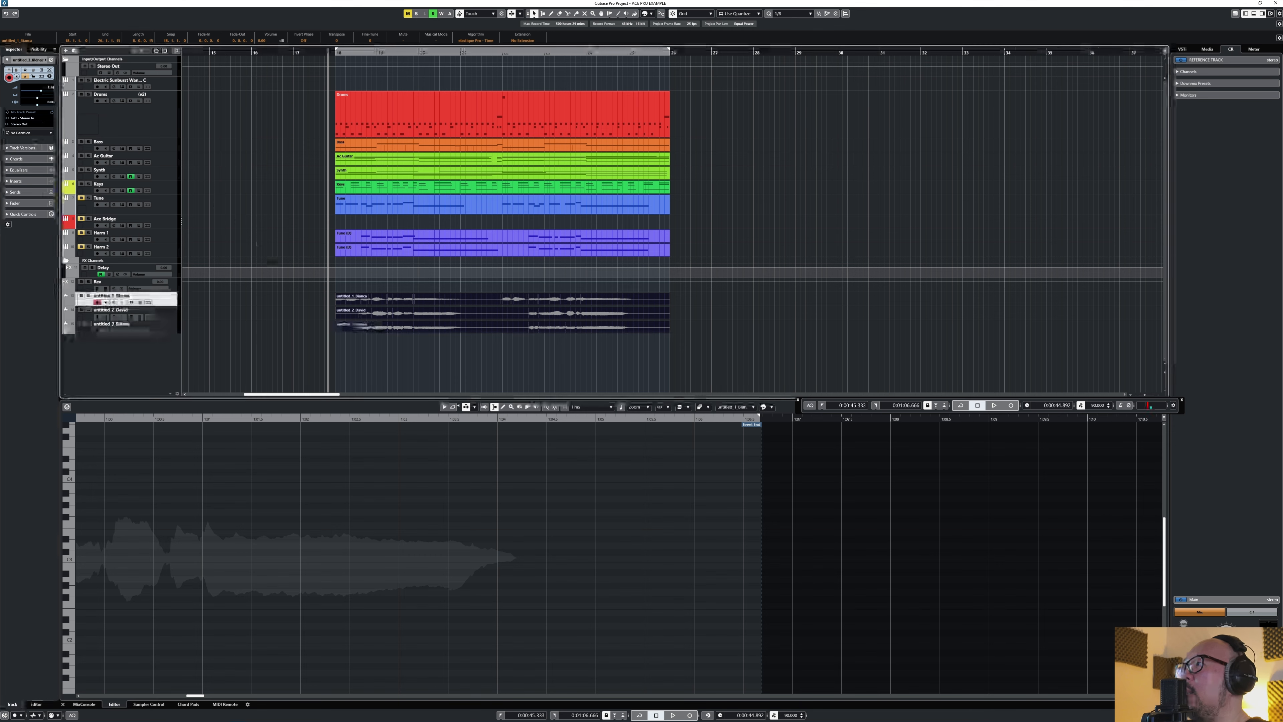
click(82, 317)
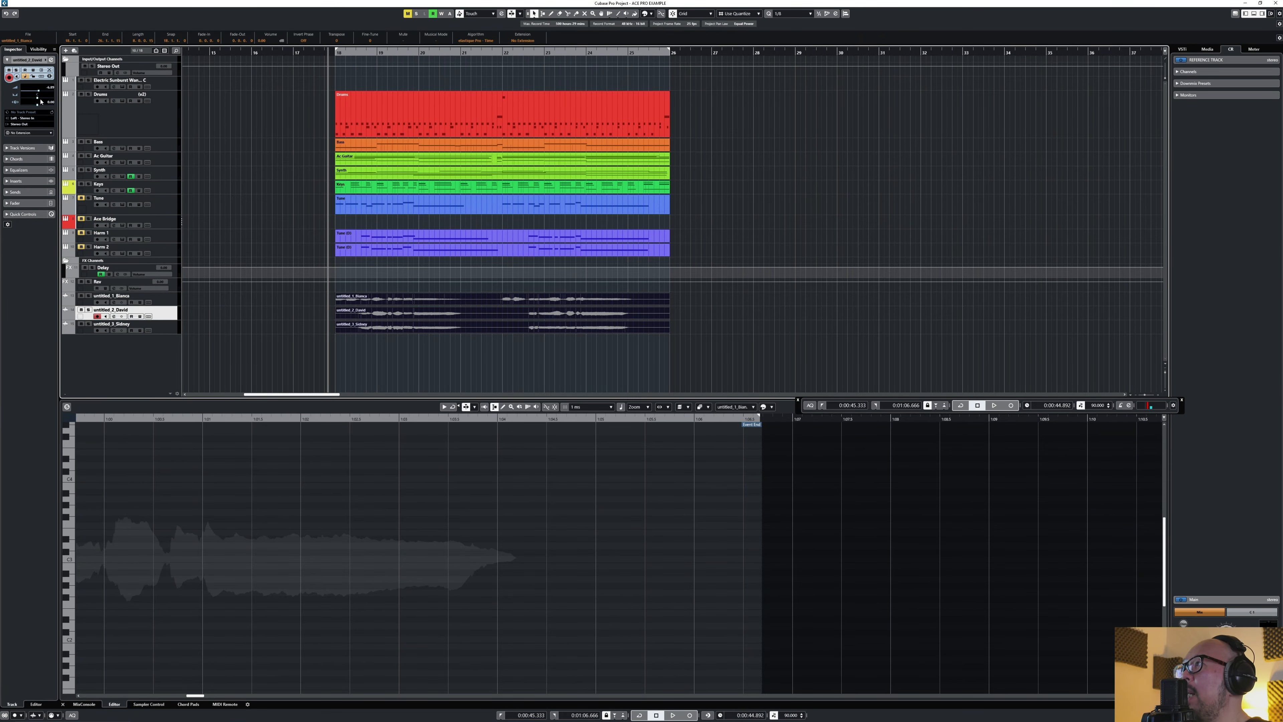
drag(38, 101, 30, 106)
click(86, 329)
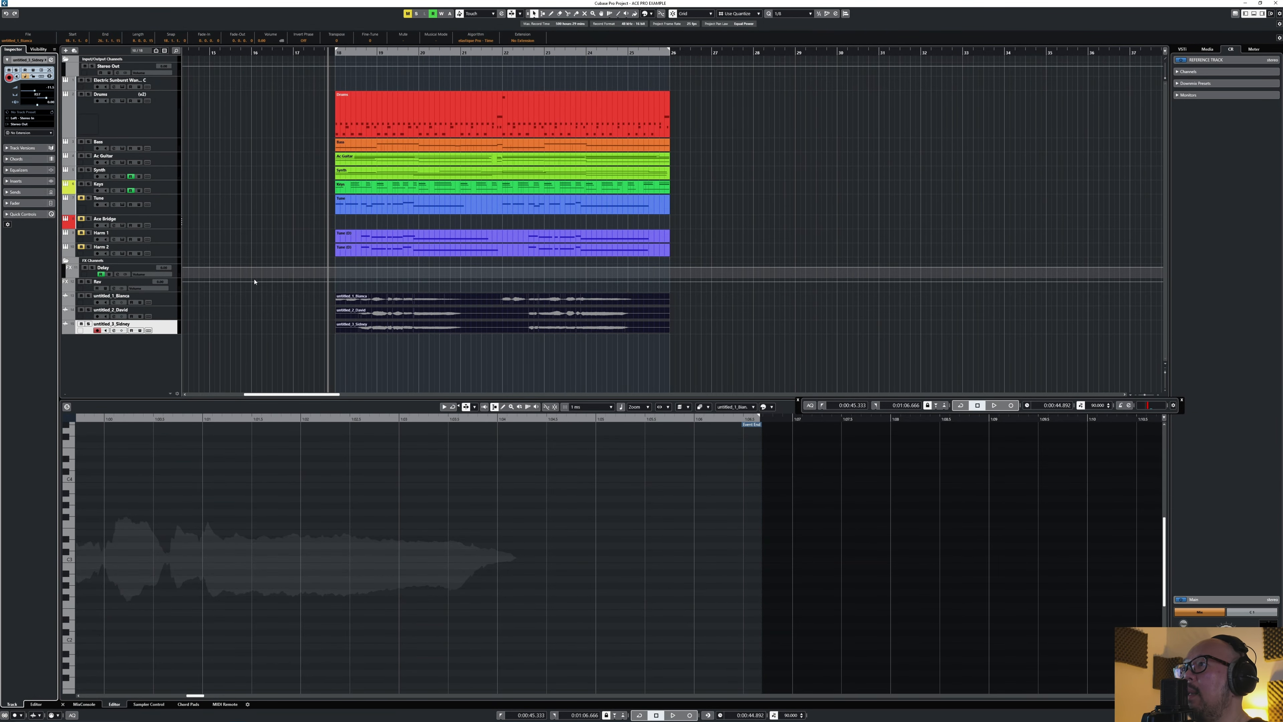
Play the imported vocals with the backing from bar 18 and return the playhead to the start
click(323, 290)
key(space)
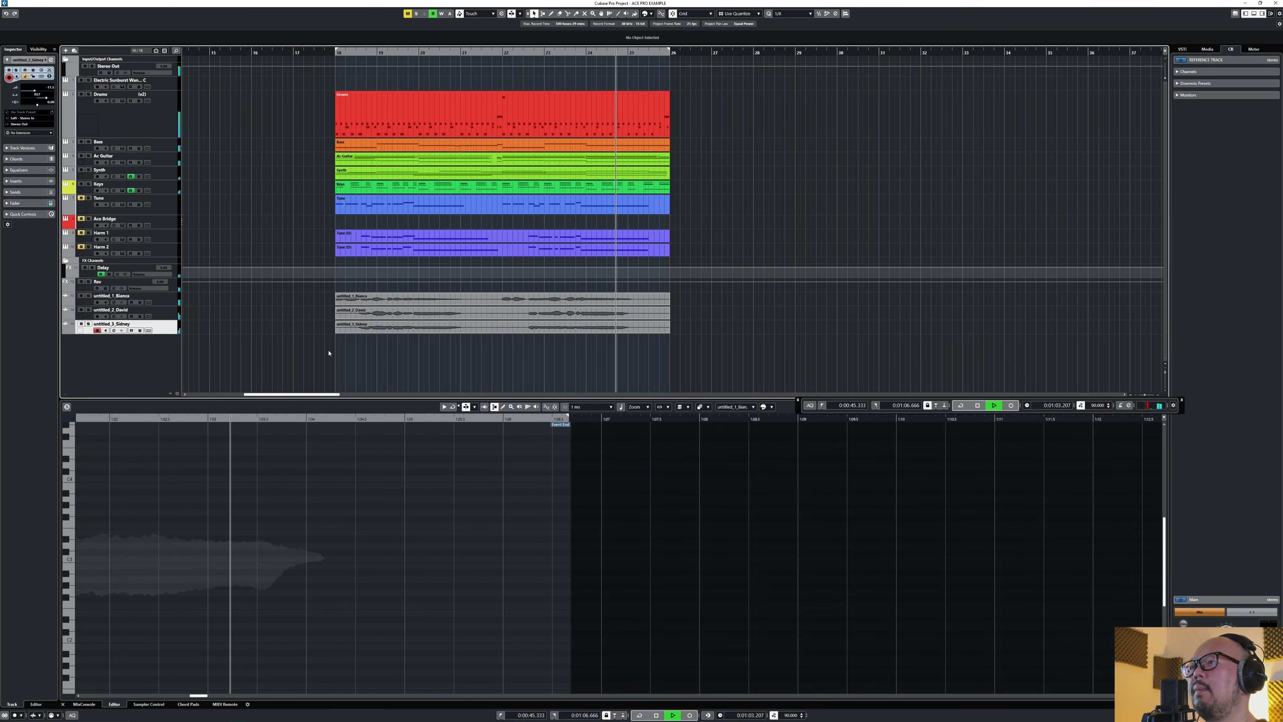
key(space)
click(329, 351)
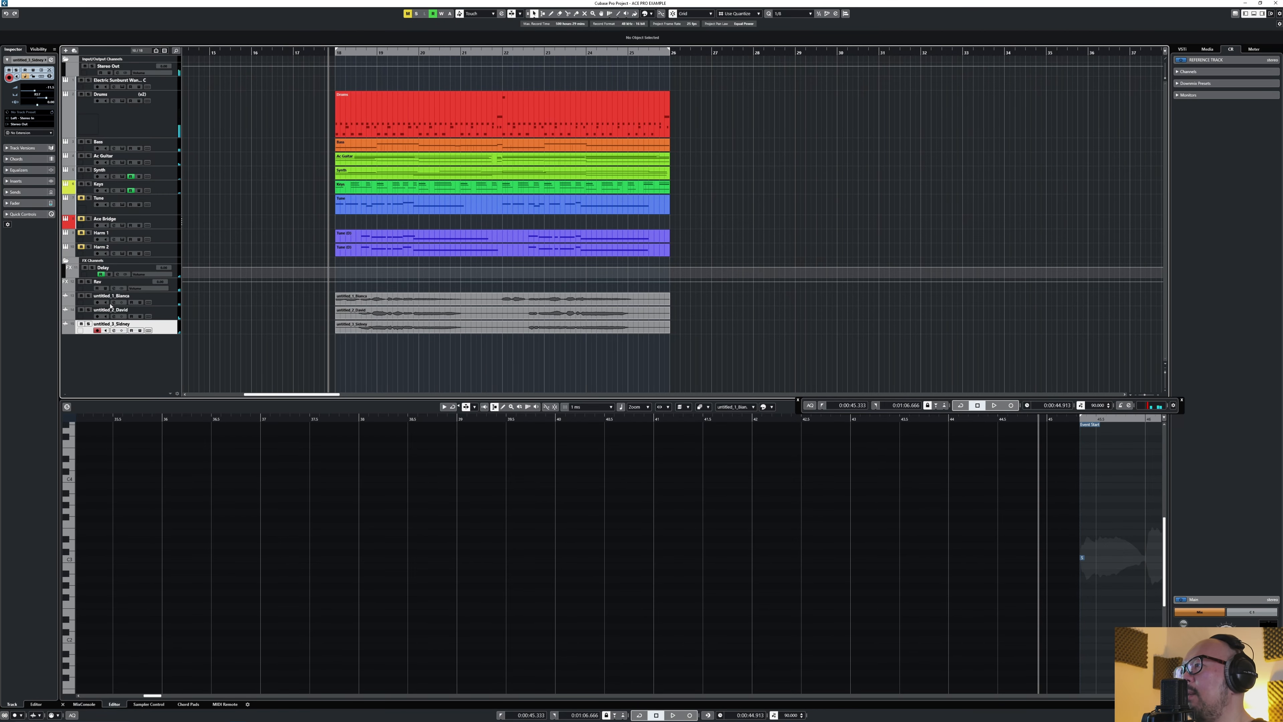
Solo the imported Bianca track and play it from its beginning
click(114, 303)
drag(344, 306, 349, 349)
click(114, 302)
key(space)
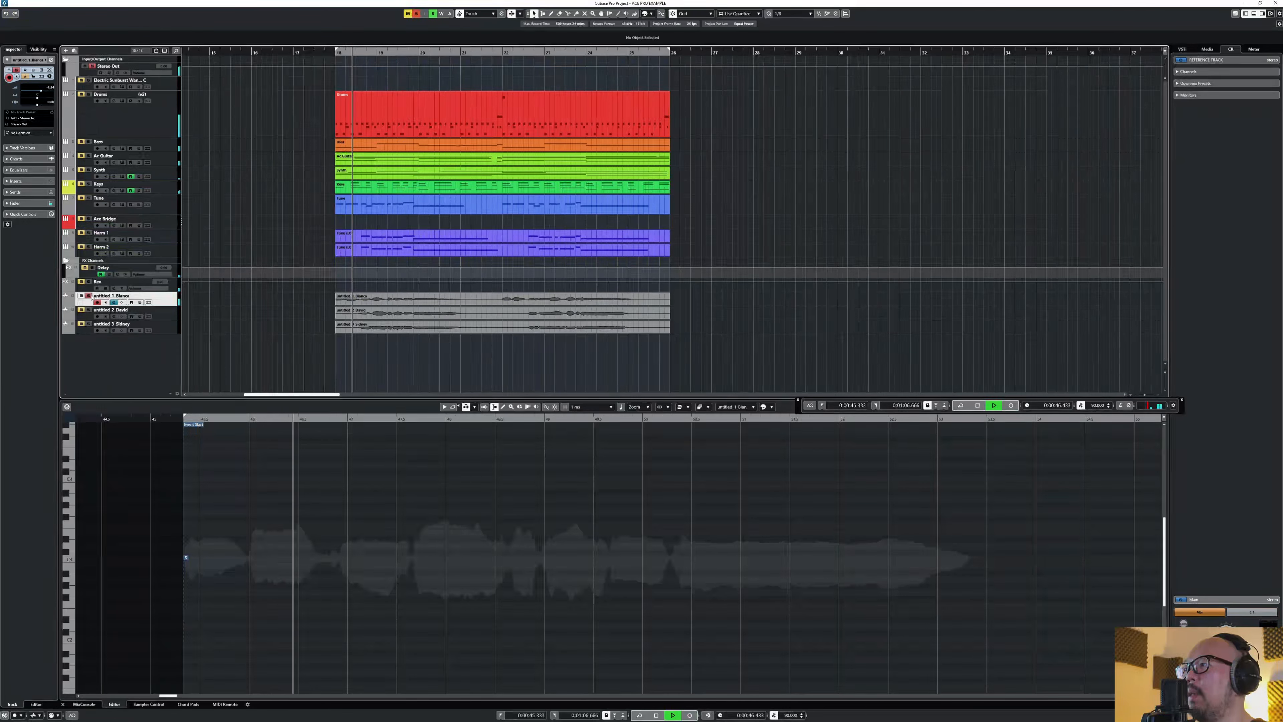
Equalize the Bianca channel with a strong low cut around 200 Hz, a small low-mid dip and a slight high boost
click(114, 303)
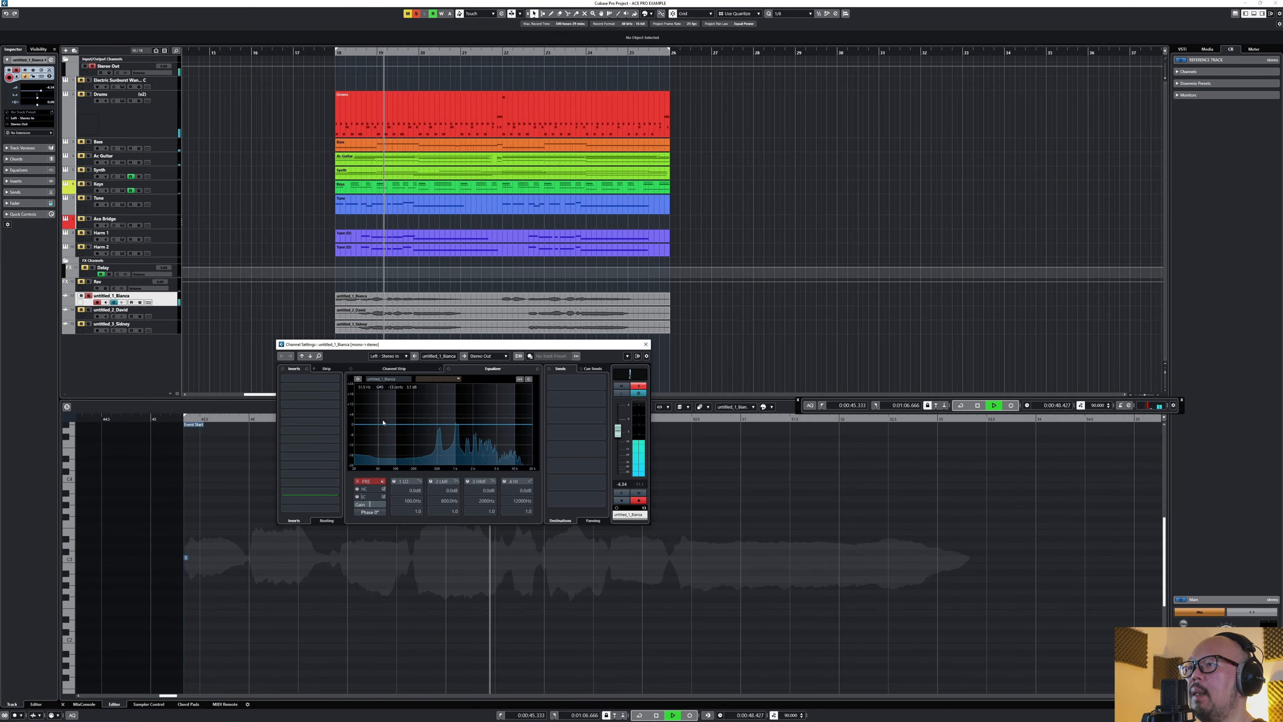
drag(407, 428, 414, 457)
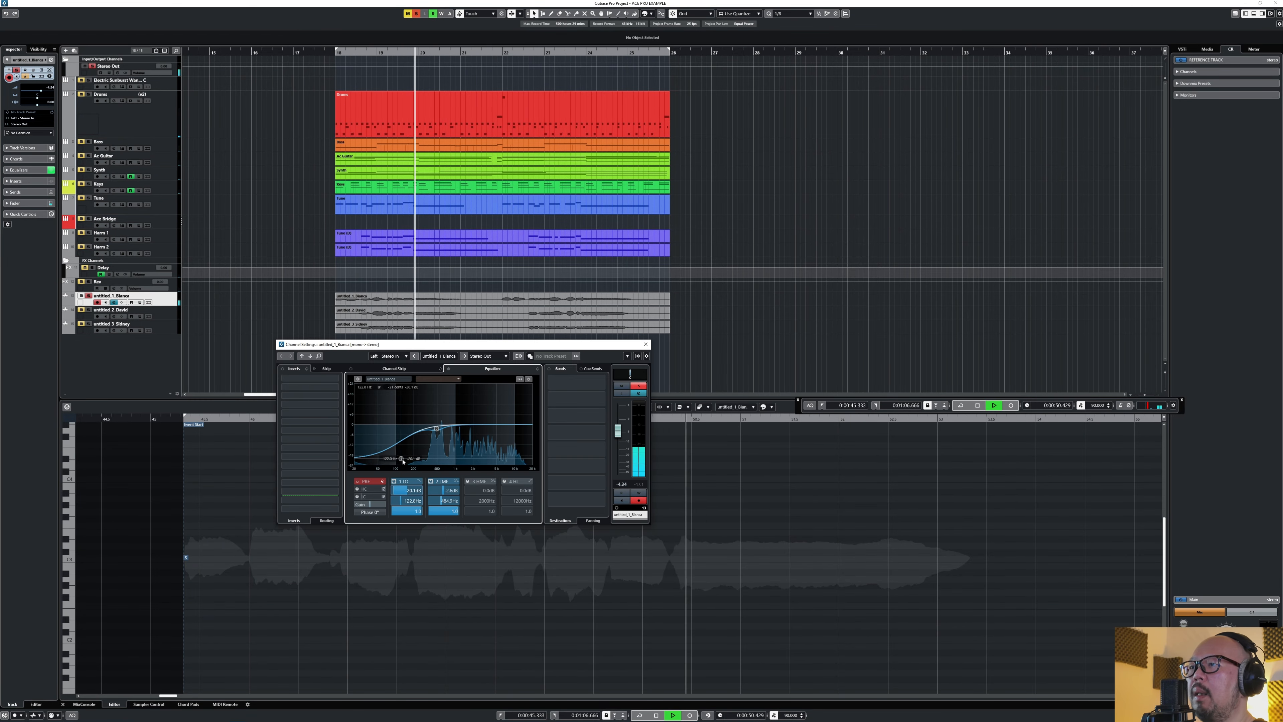
drag(519, 424, 502, 421)
key(space)
key(space)
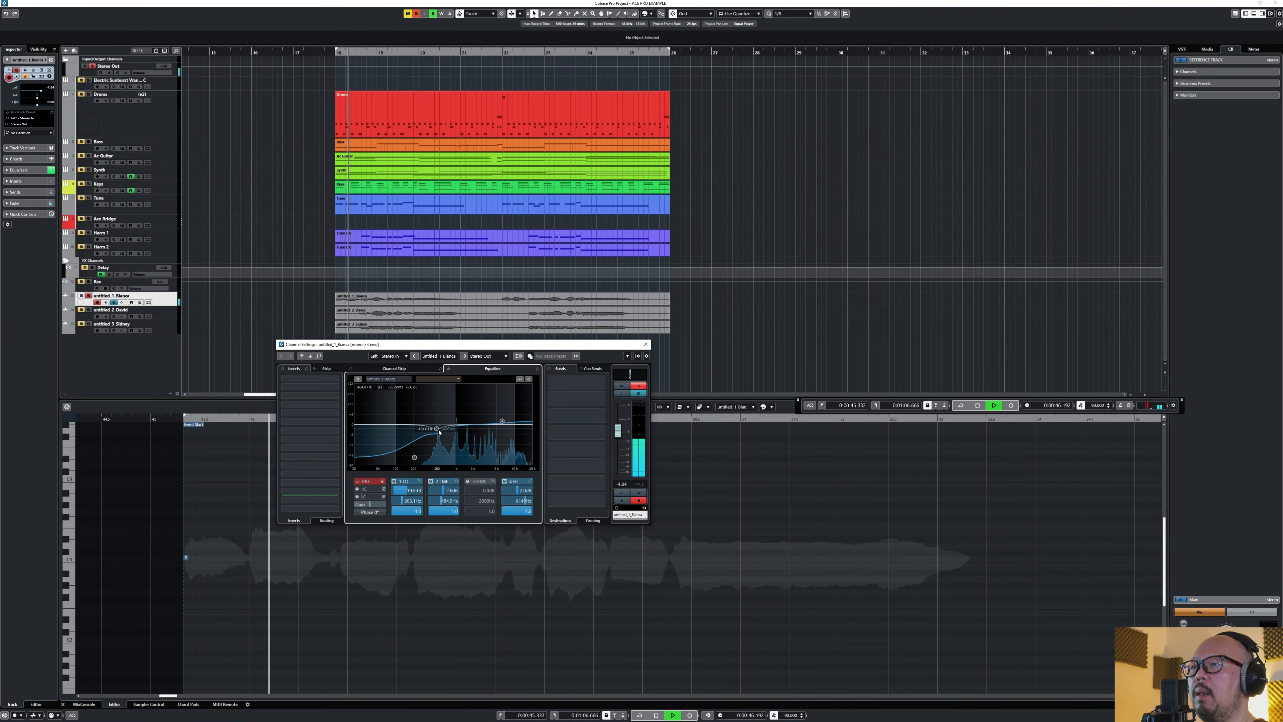
Add an active send from the Bianca channel to the Rev effect, reduce its level, and play it with the reverb channel soloed
key(space)
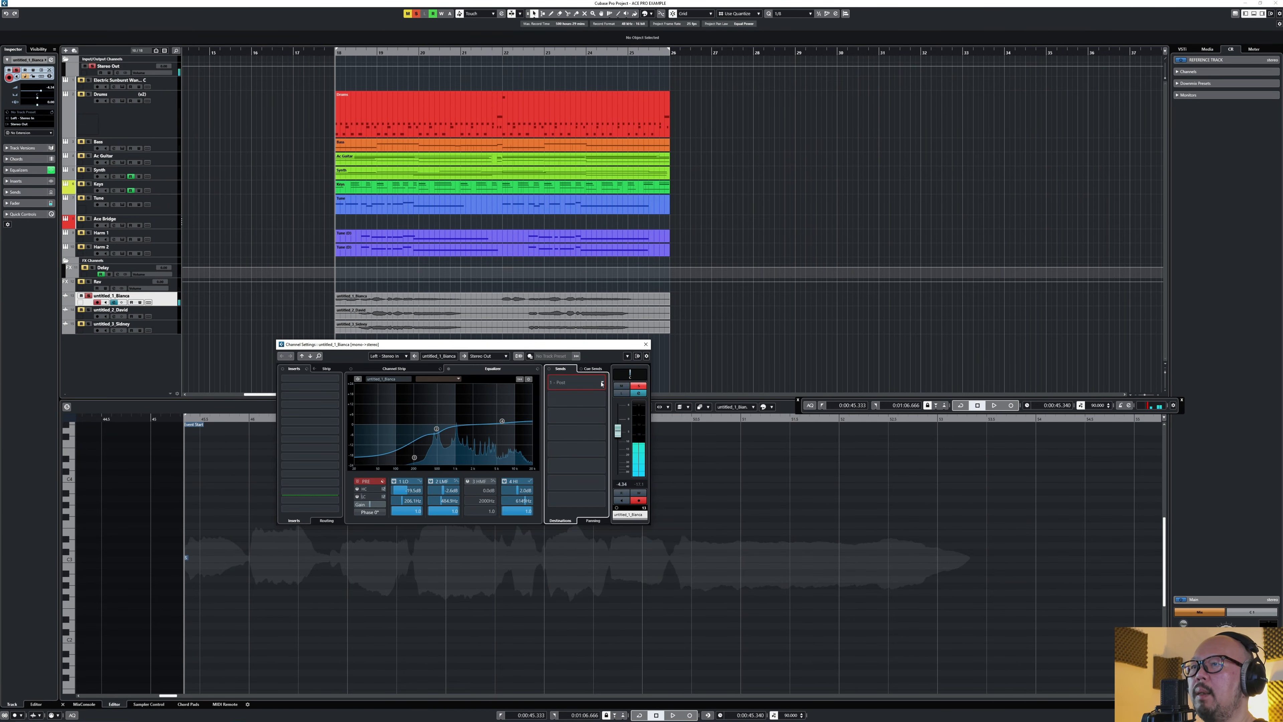
click(575, 388)
click(574, 414)
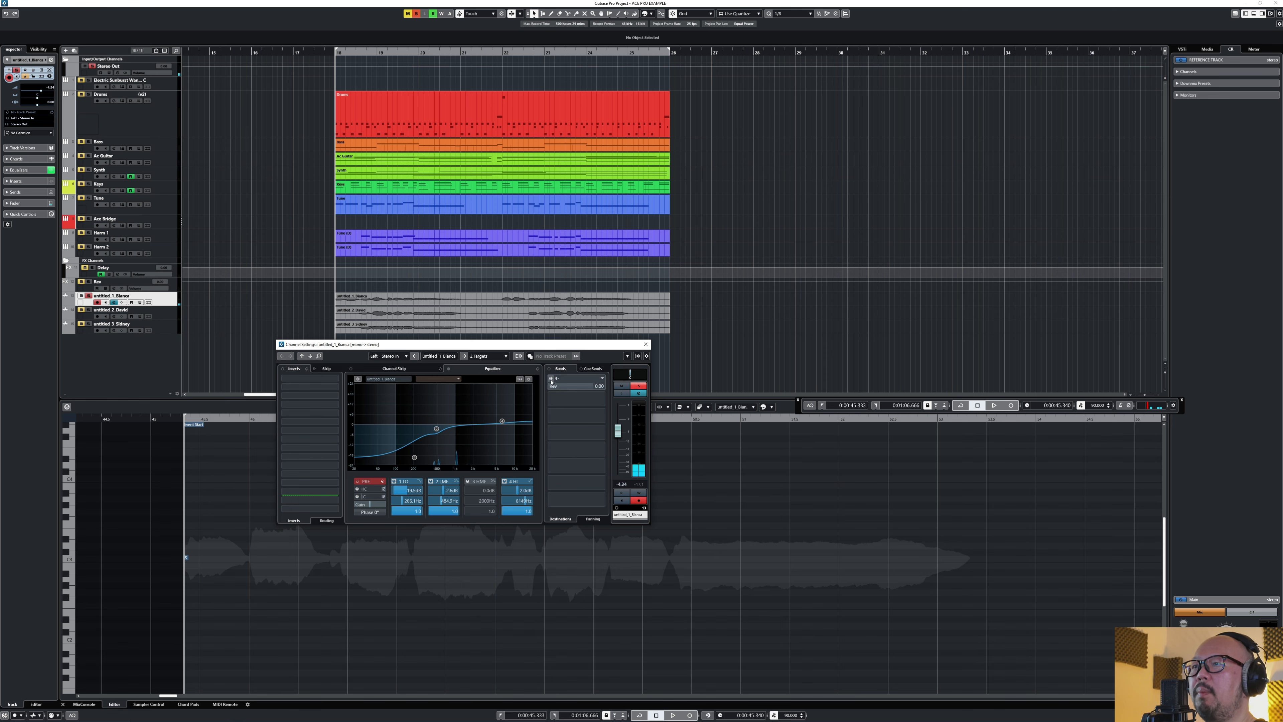
key(space)
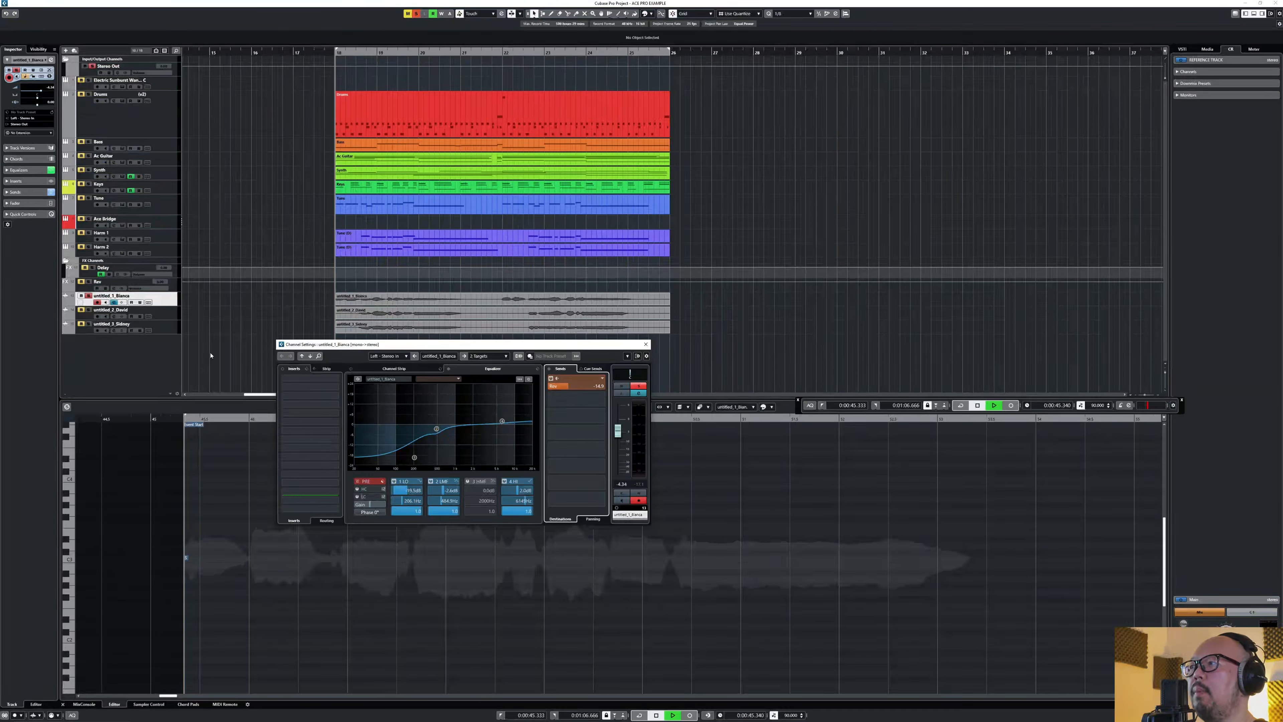
click(88, 297)
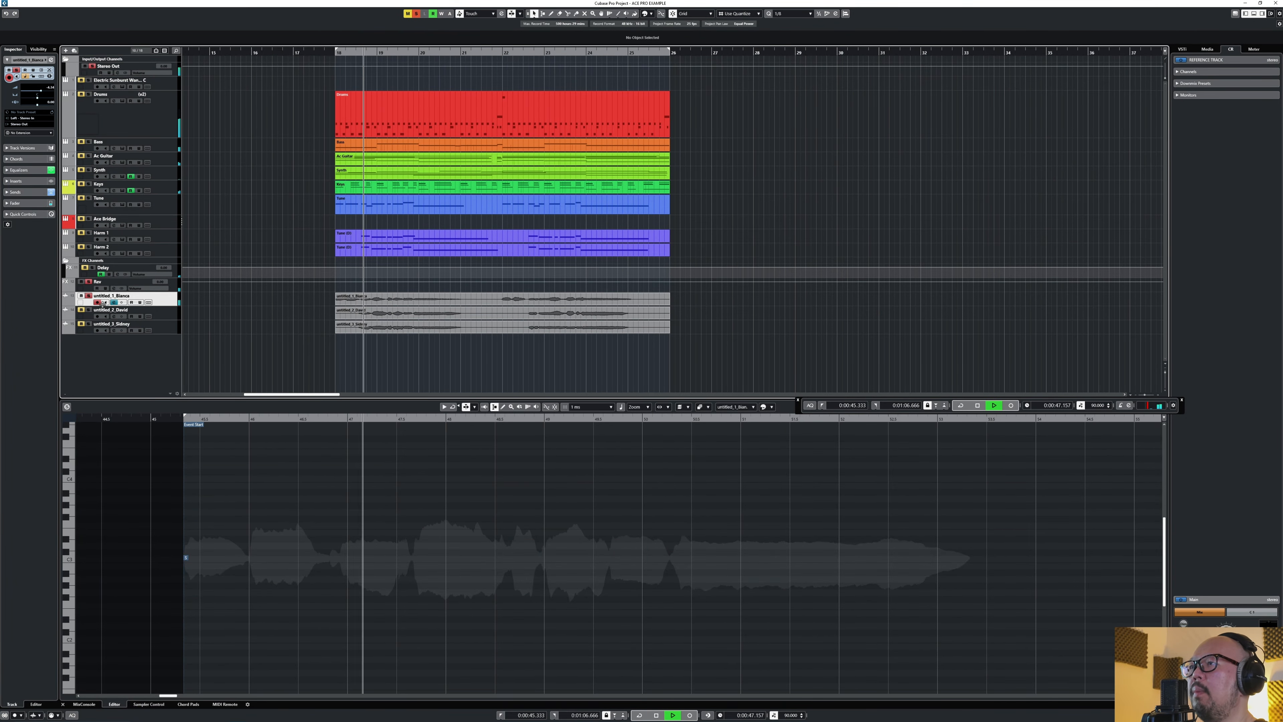
click(115, 302)
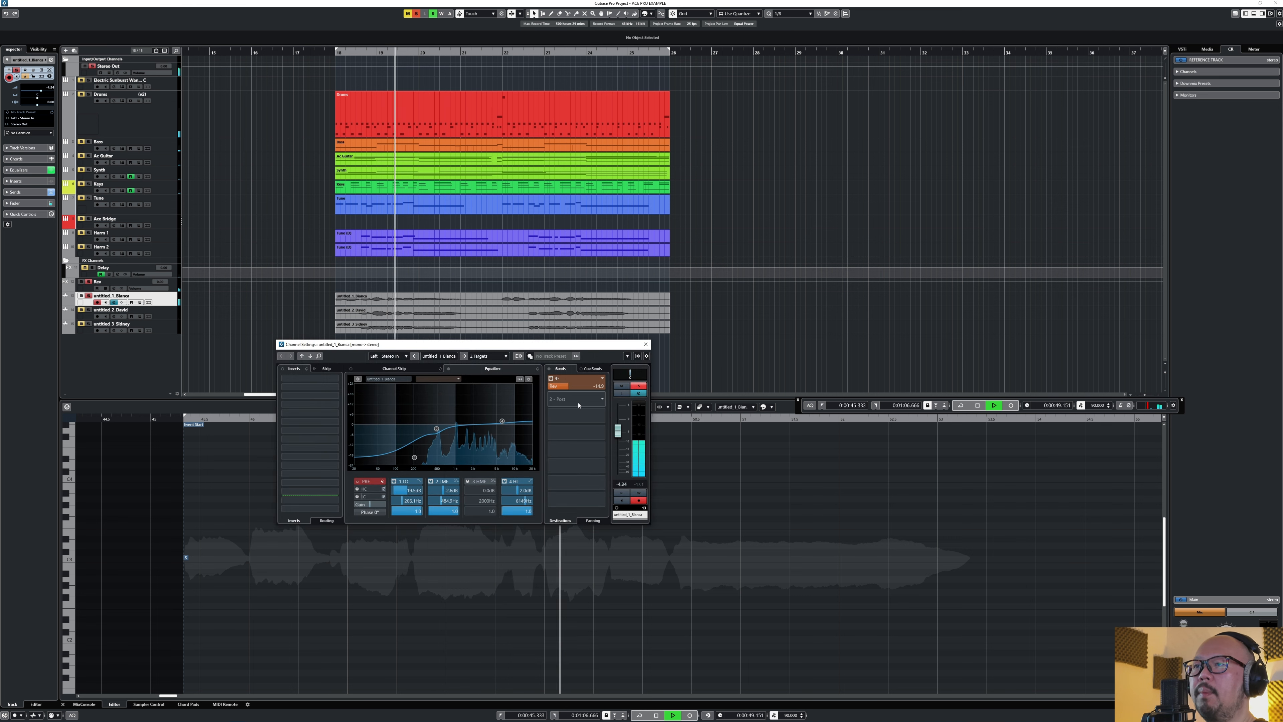
Lower Bianca's reverb send further and move the channel's low-mid EQ dip to about 524 Hz while listening
key(space)
key(space)
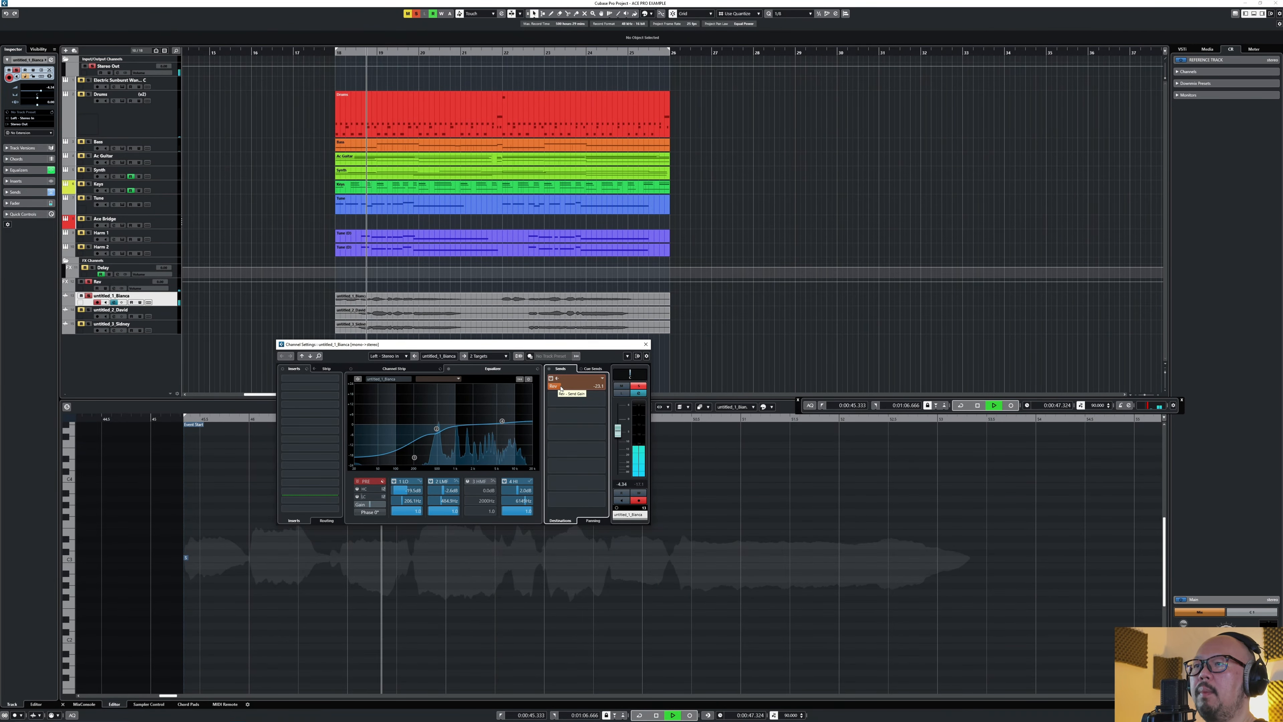
key(space)
scroll(554, 389, down, 2)
key(space)
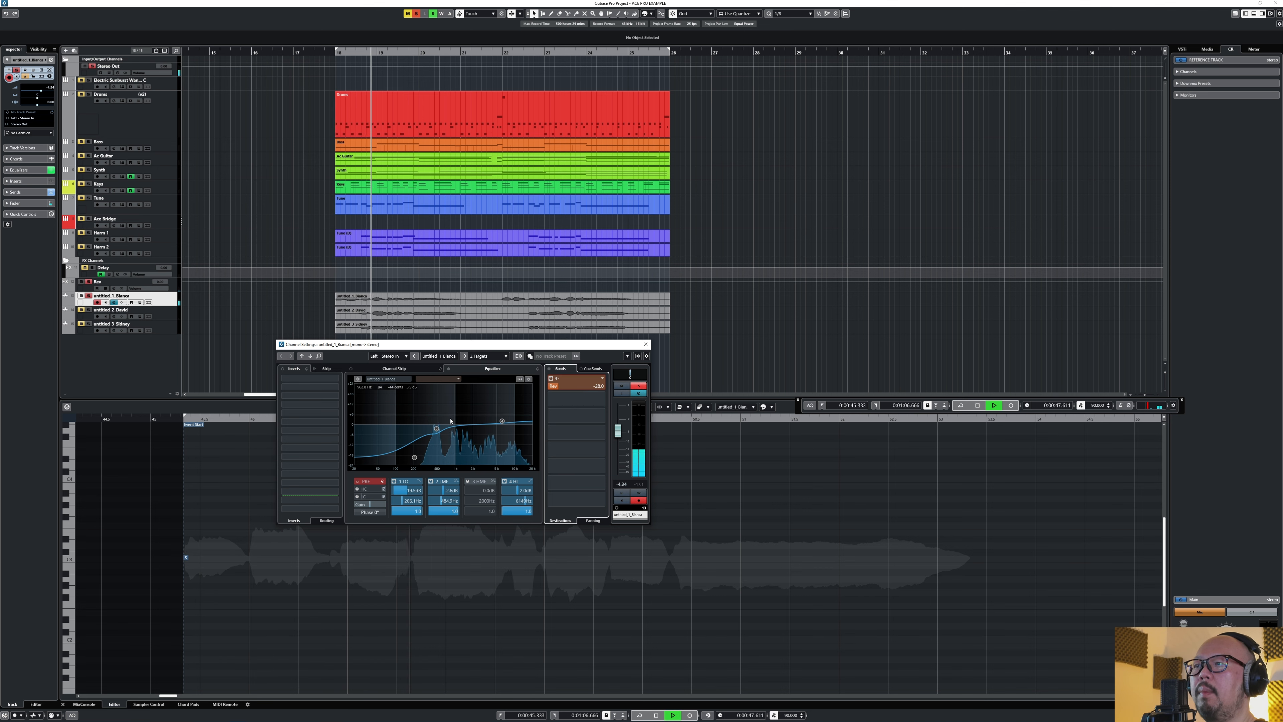
drag(436, 433, 438, 429)
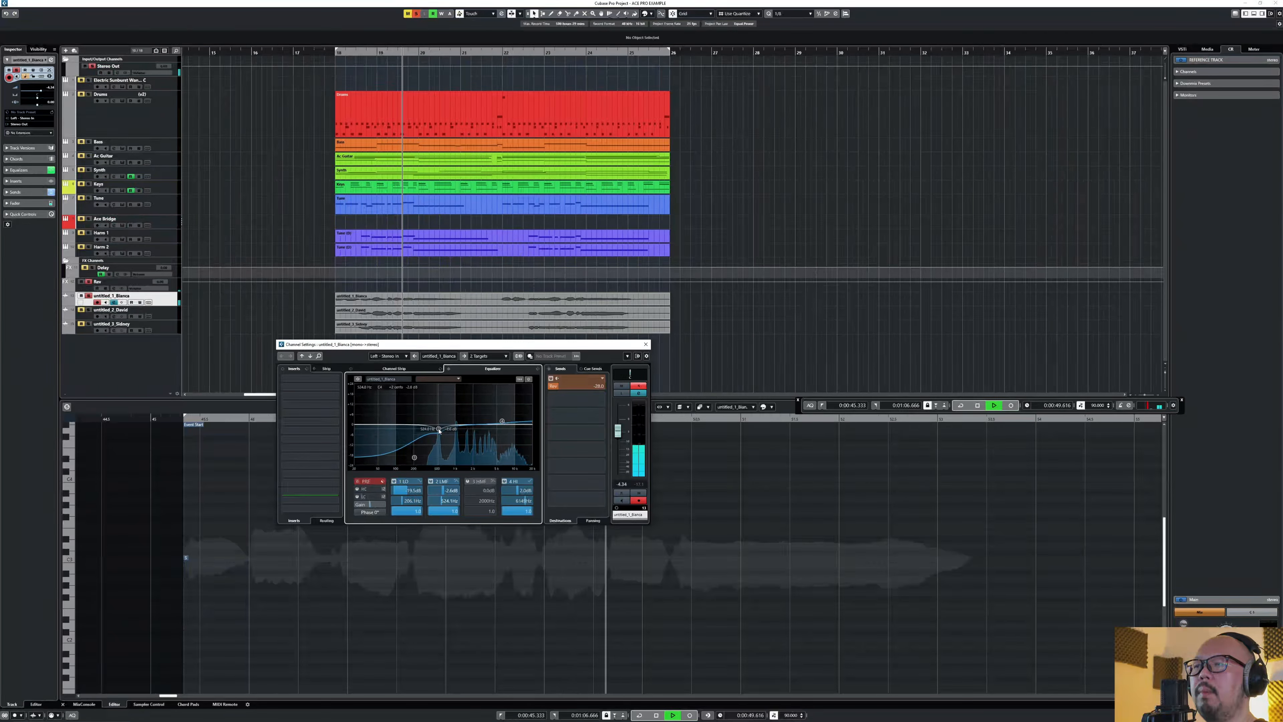
key(space)
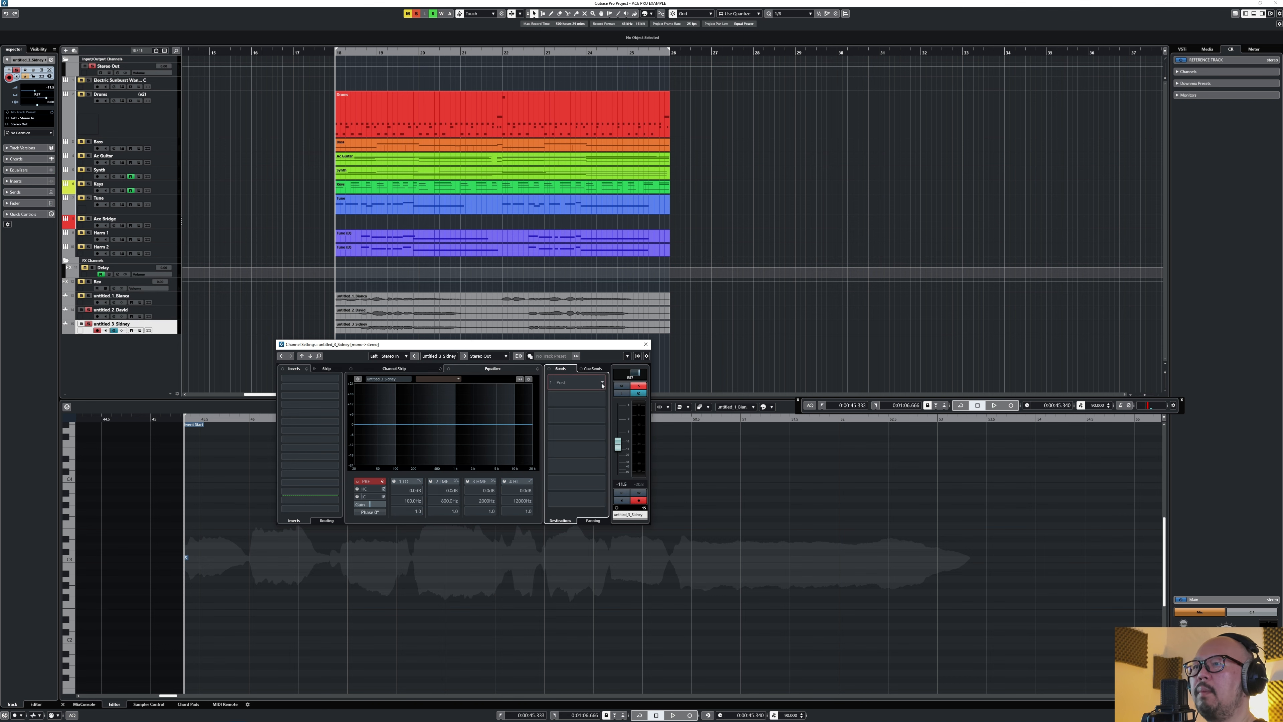
Add an active send from the Sidney channel to the Rev effect and reduce its level
click(600, 383)
click(570, 412)
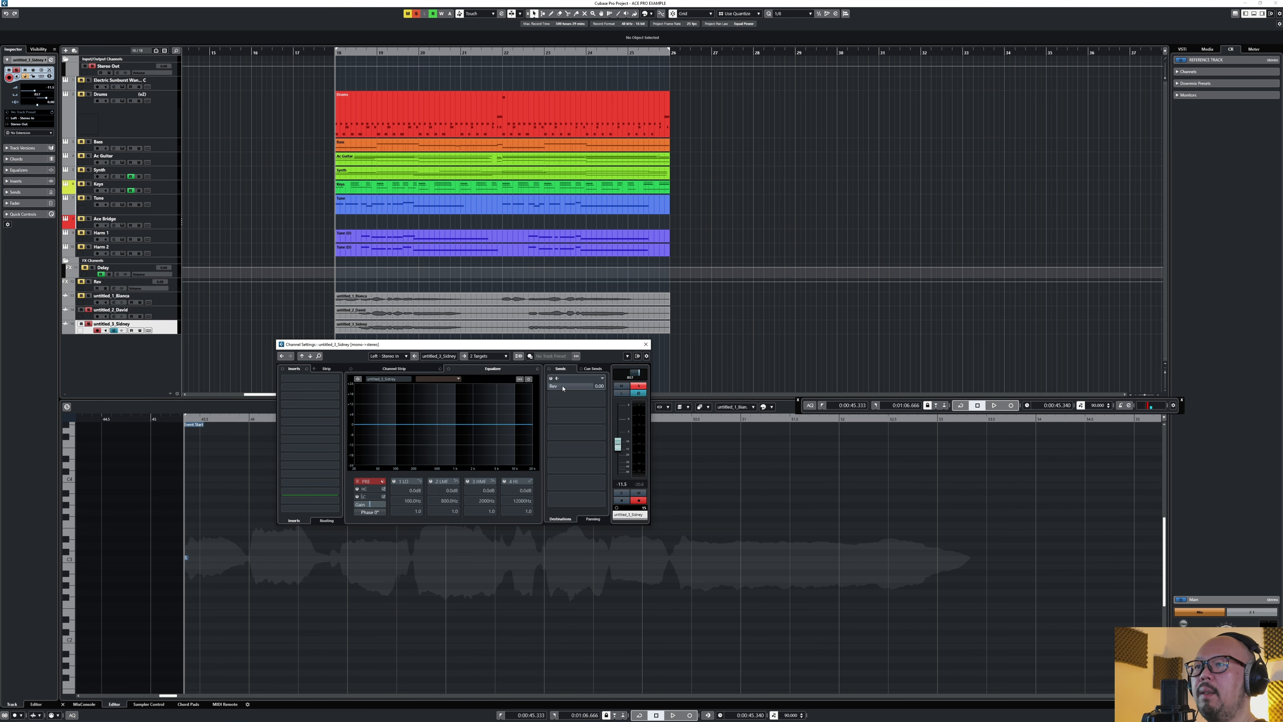
click(550, 378)
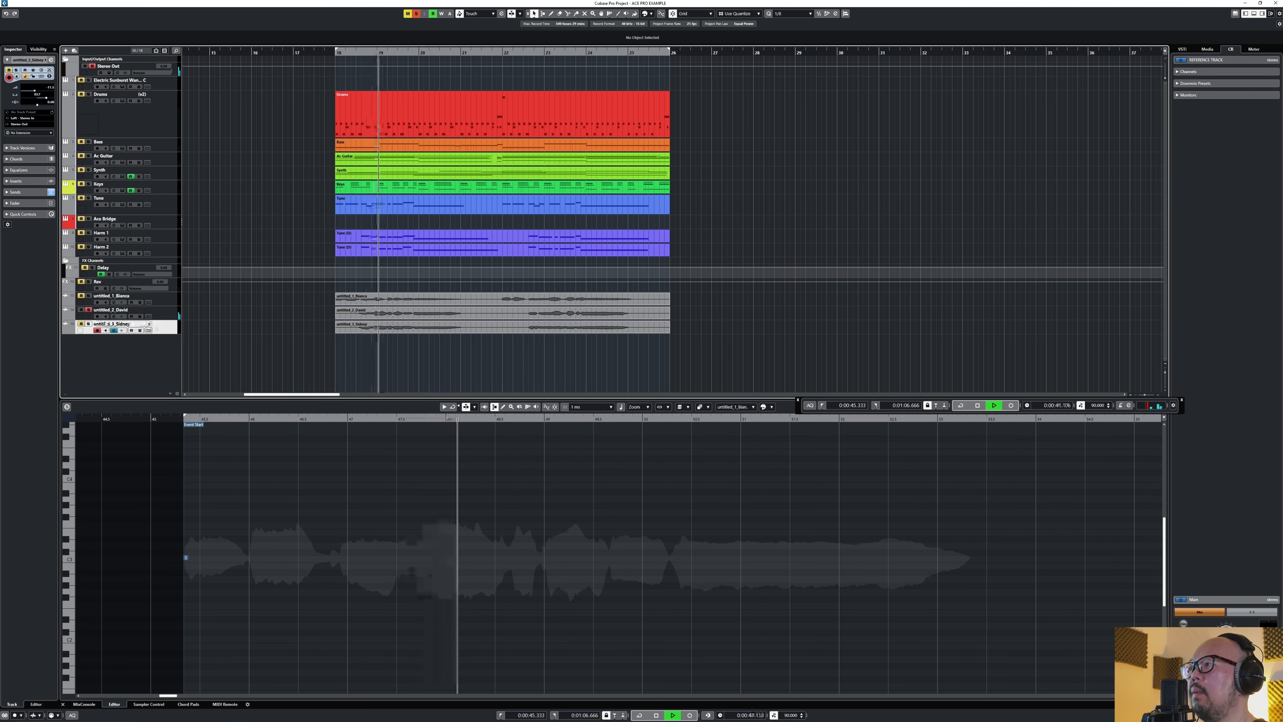
Equalize the David channel with a low cut around 118 Hz and two low-mid dips, and solo the reverb channel alongside it
click(114, 316)
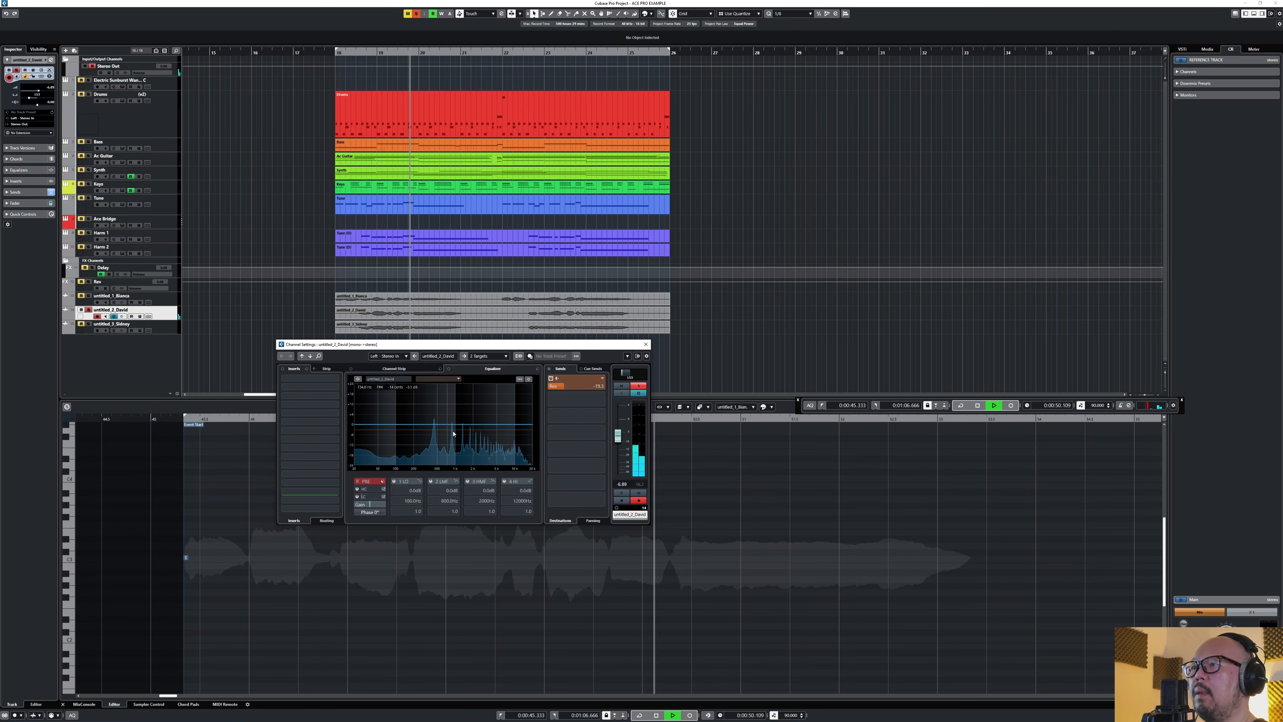
drag(396, 423, 446, 429)
key(space)
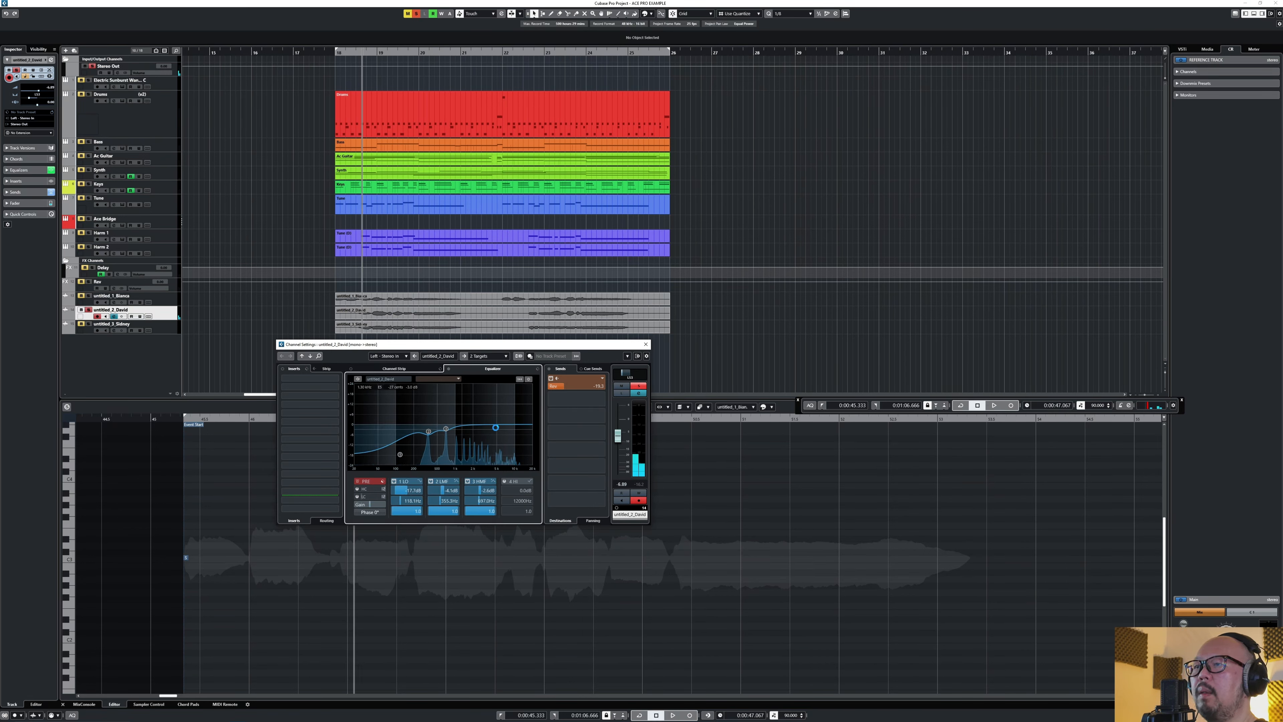
key(space)
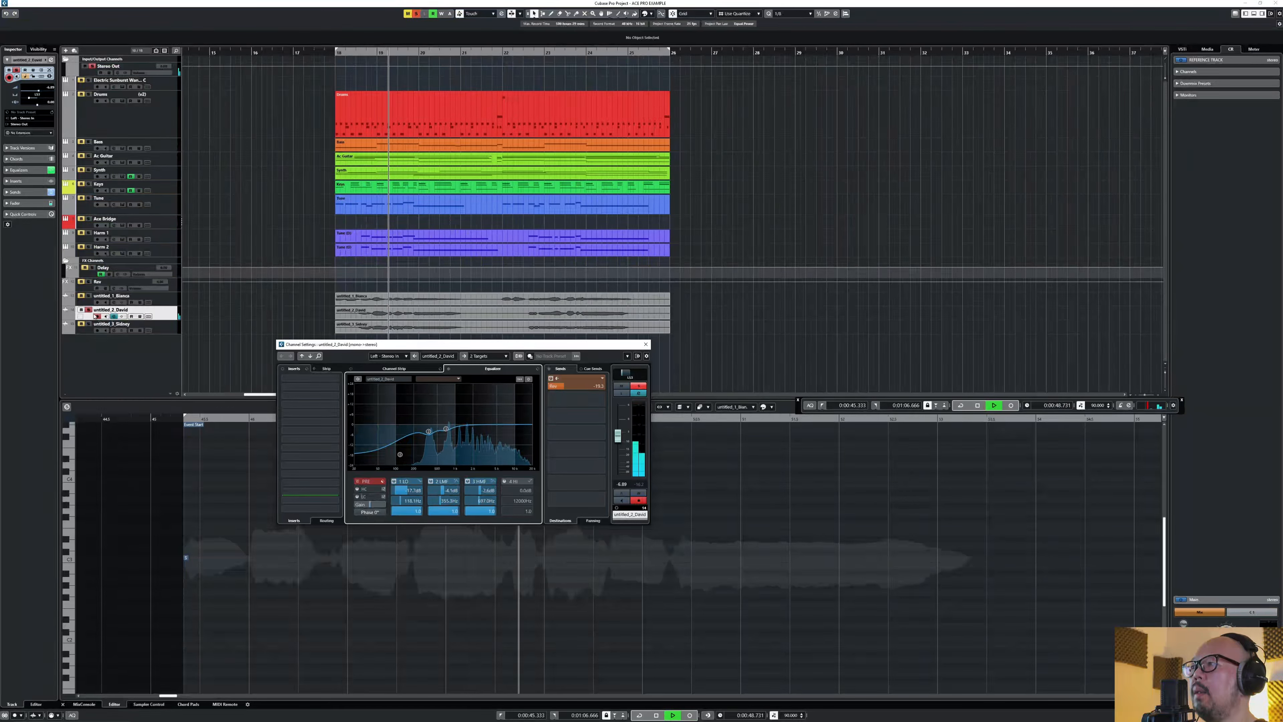
click(88, 281)
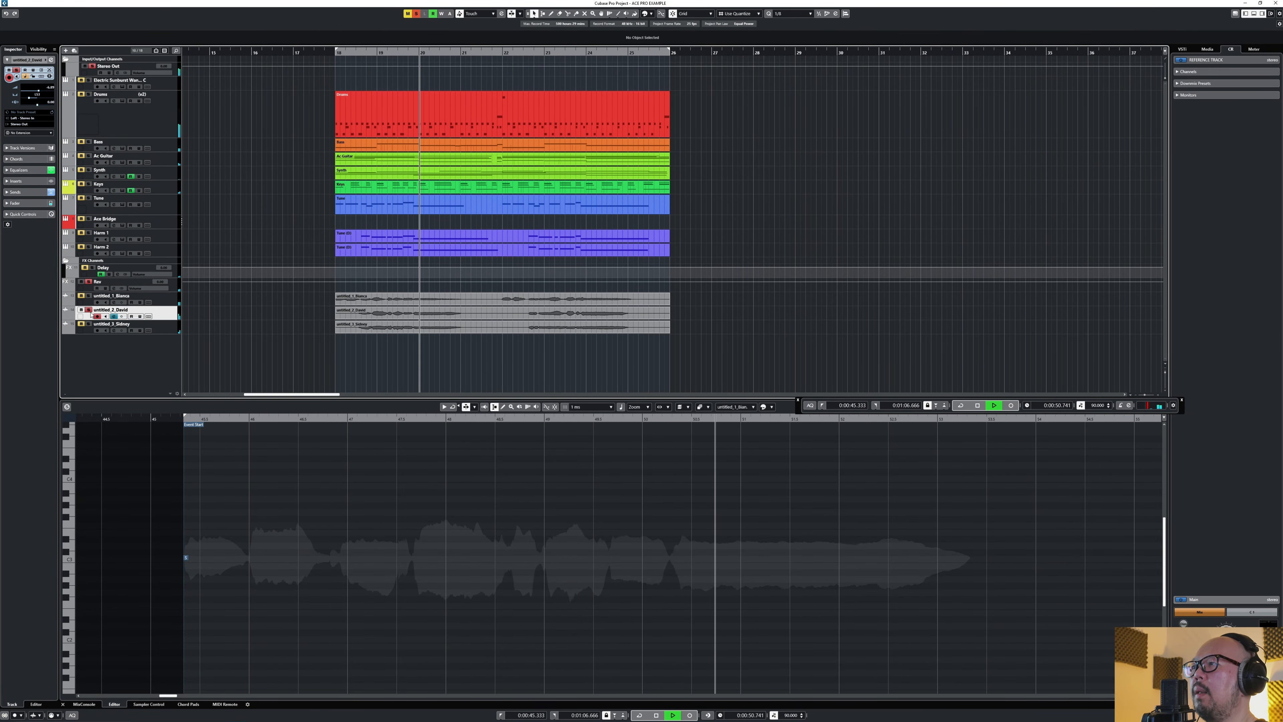
click(88, 309)
key(space)
click(89, 324)
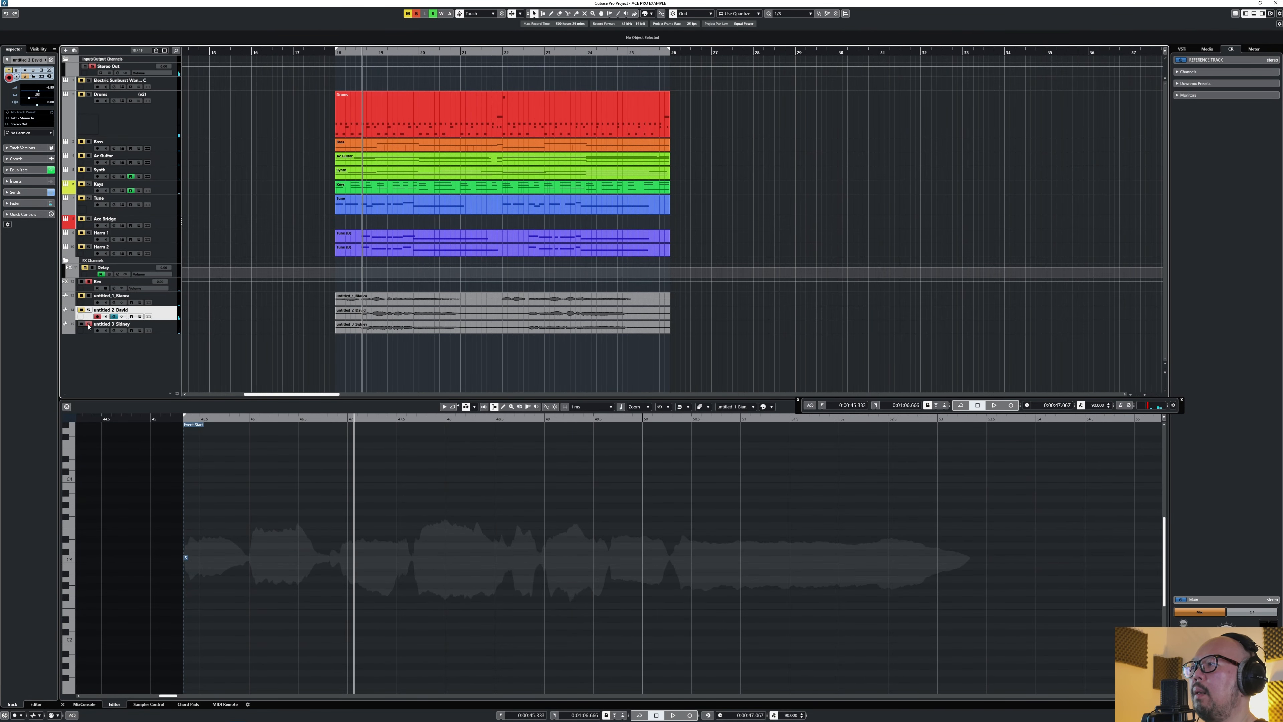
click(113, 331)
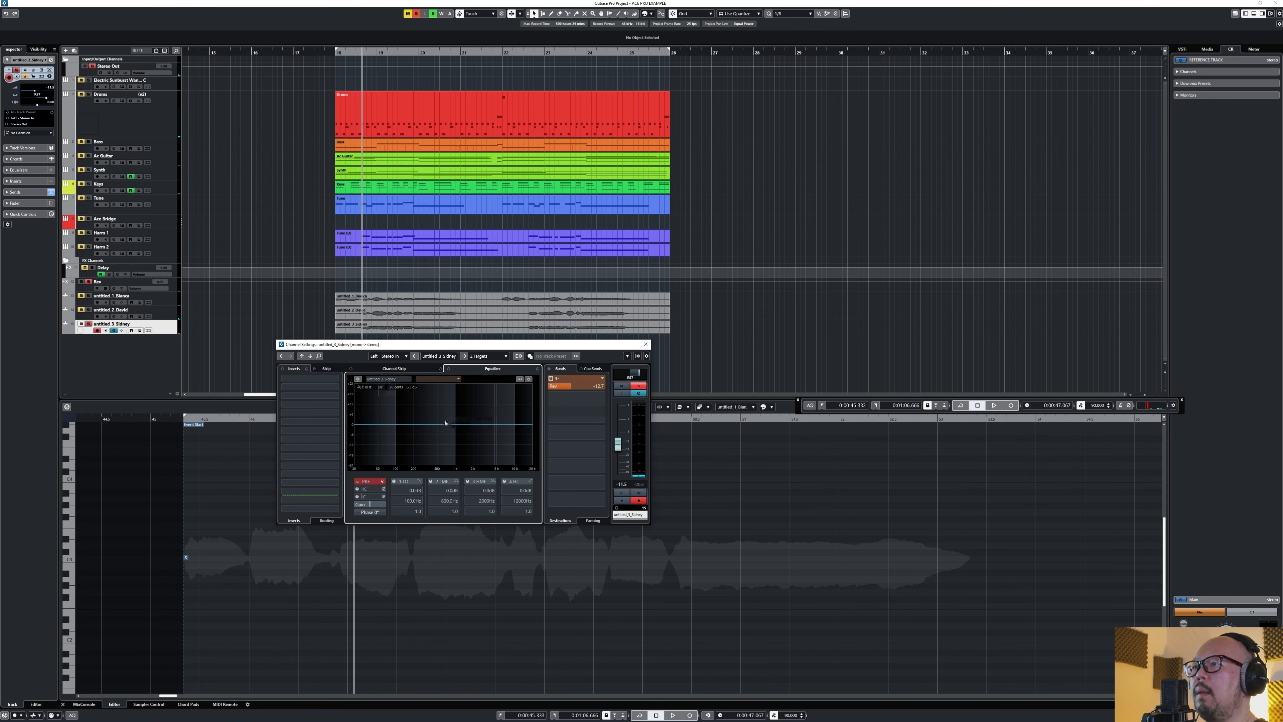
Equalize the Sidney channel with a low cut around 120 Hz, dips in the lows and low mids, and a slight high boost
key(space)
click(431, 429)
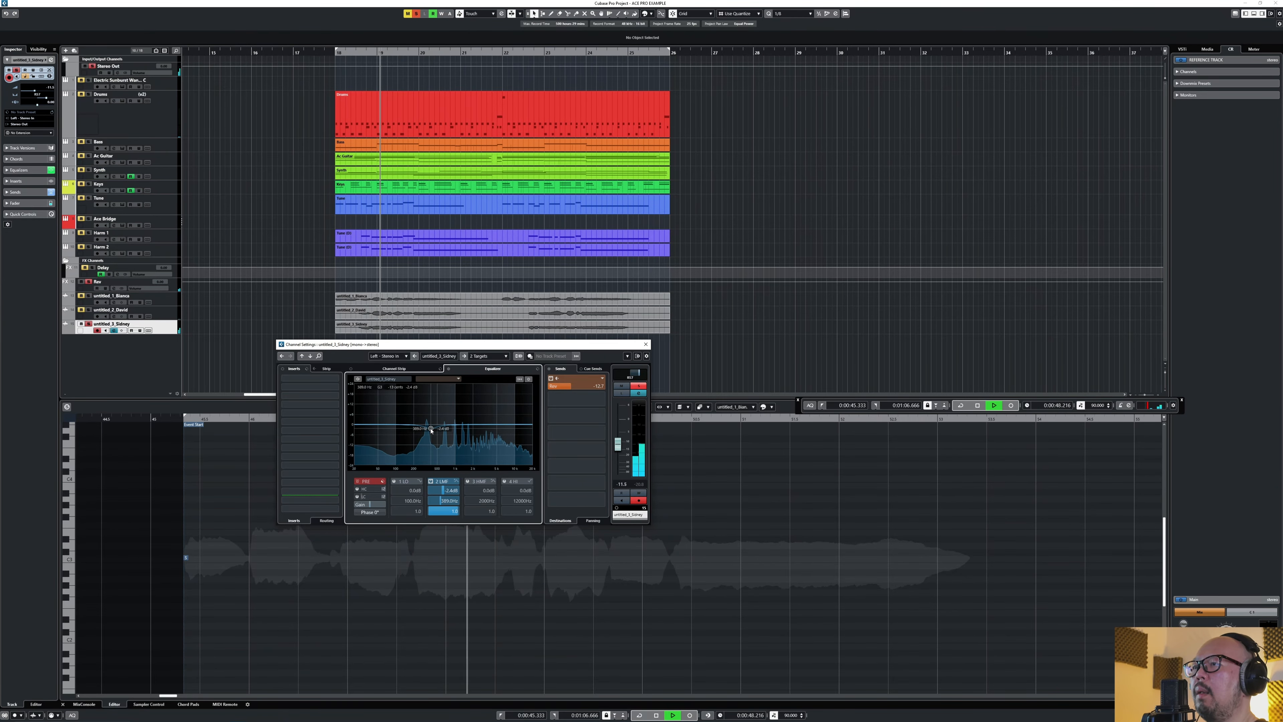
drag(381, 430, 495, 422)
key(space)
key(space)
click(399, 447)
key(space)
key(space)
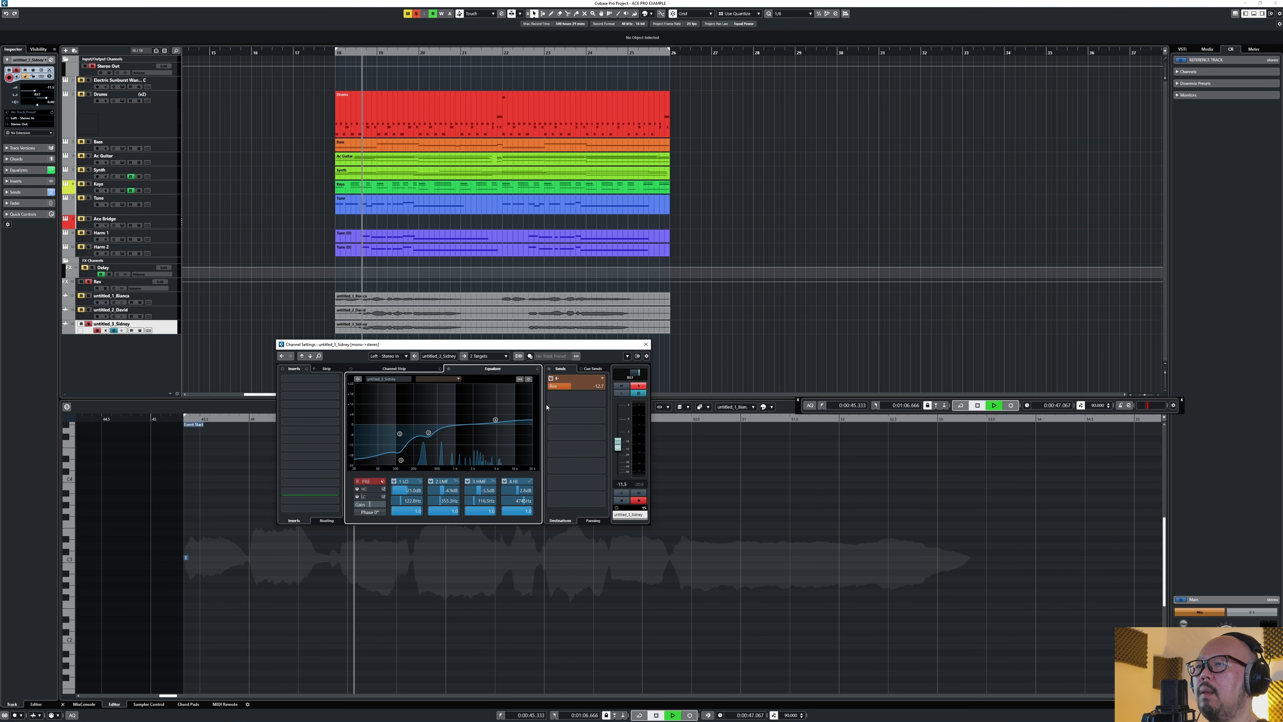
Fine-tune Sidney's reverb send downward and play the David and Sidney harmonies together in solo
drag(571, 386, 566, 387)
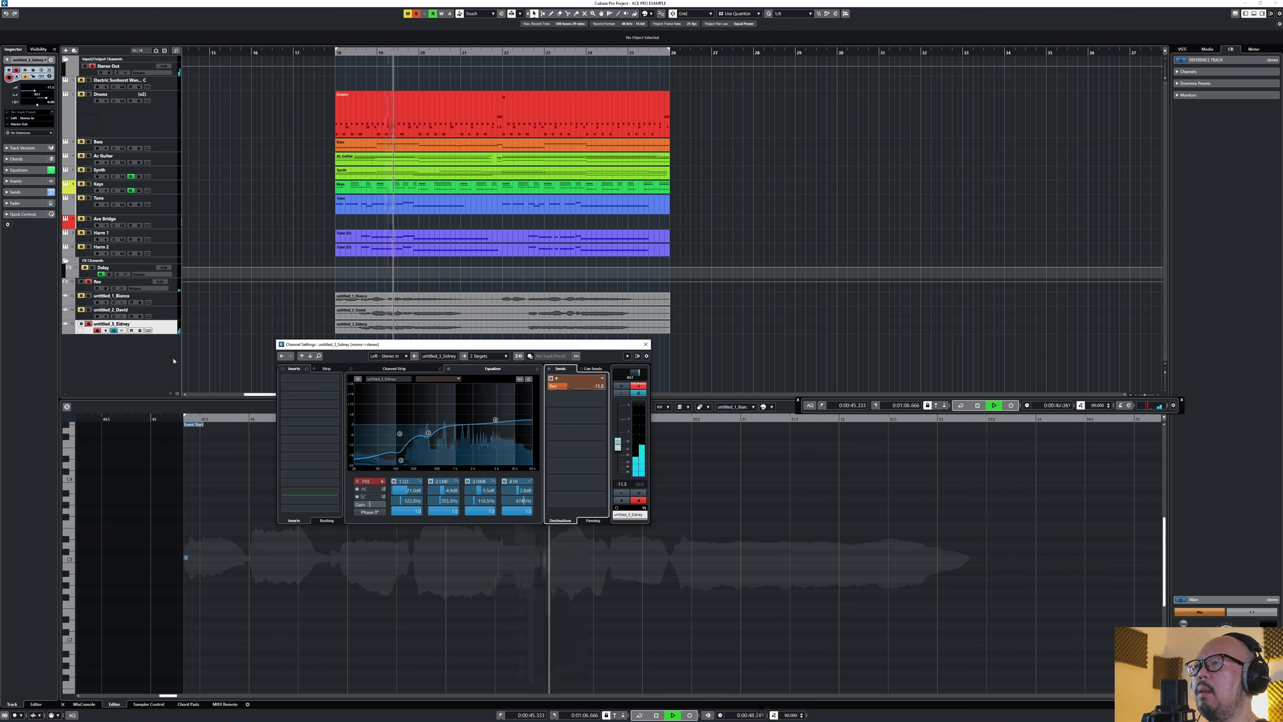
click(88, 310)
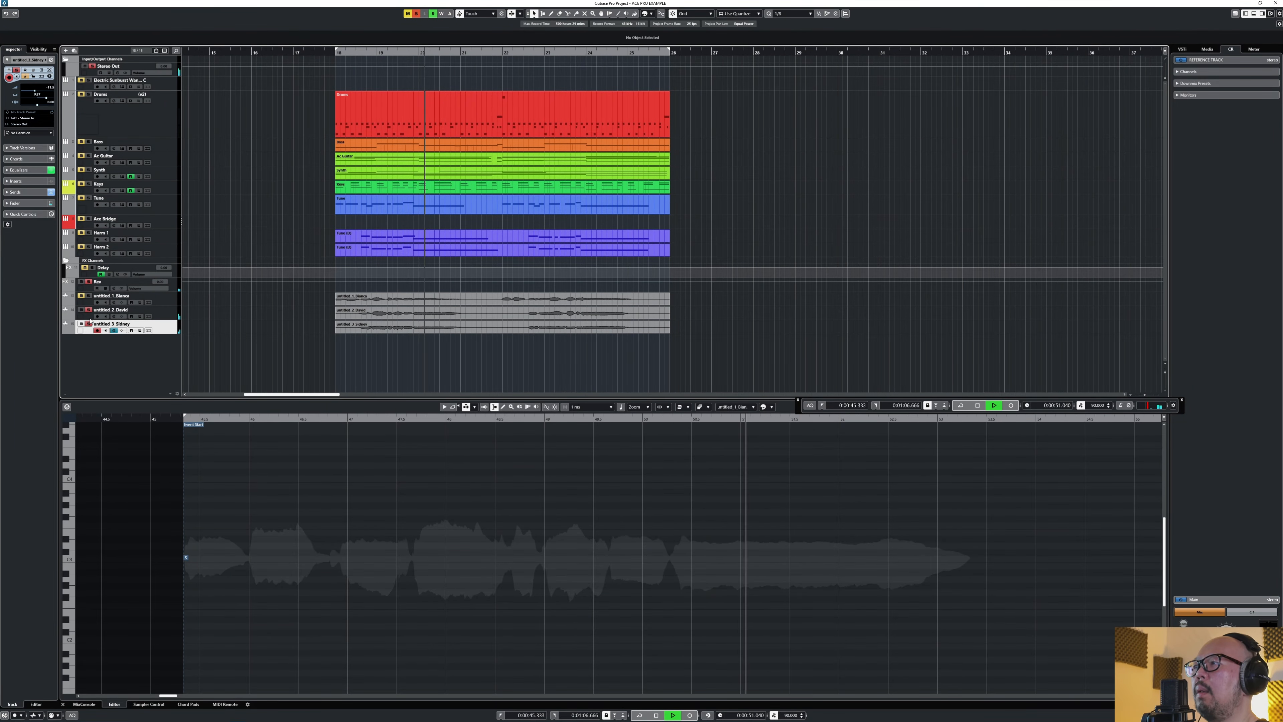
key(space)
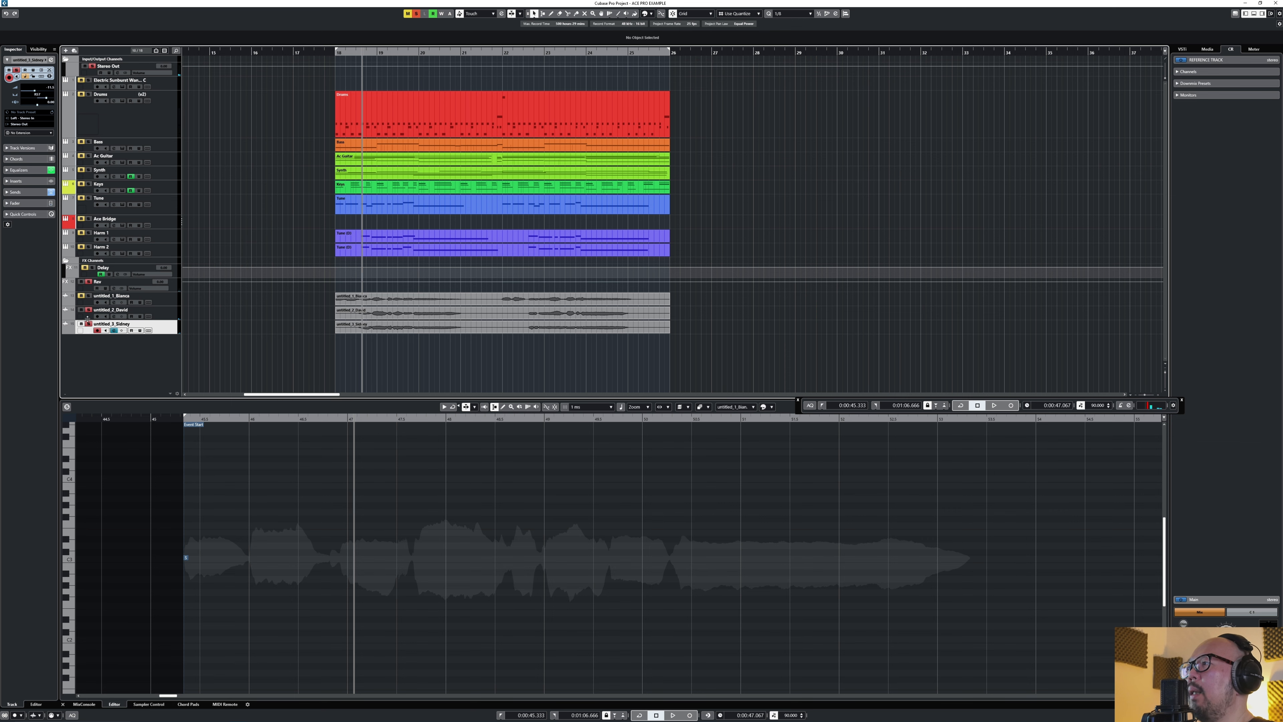
click(88, 310)
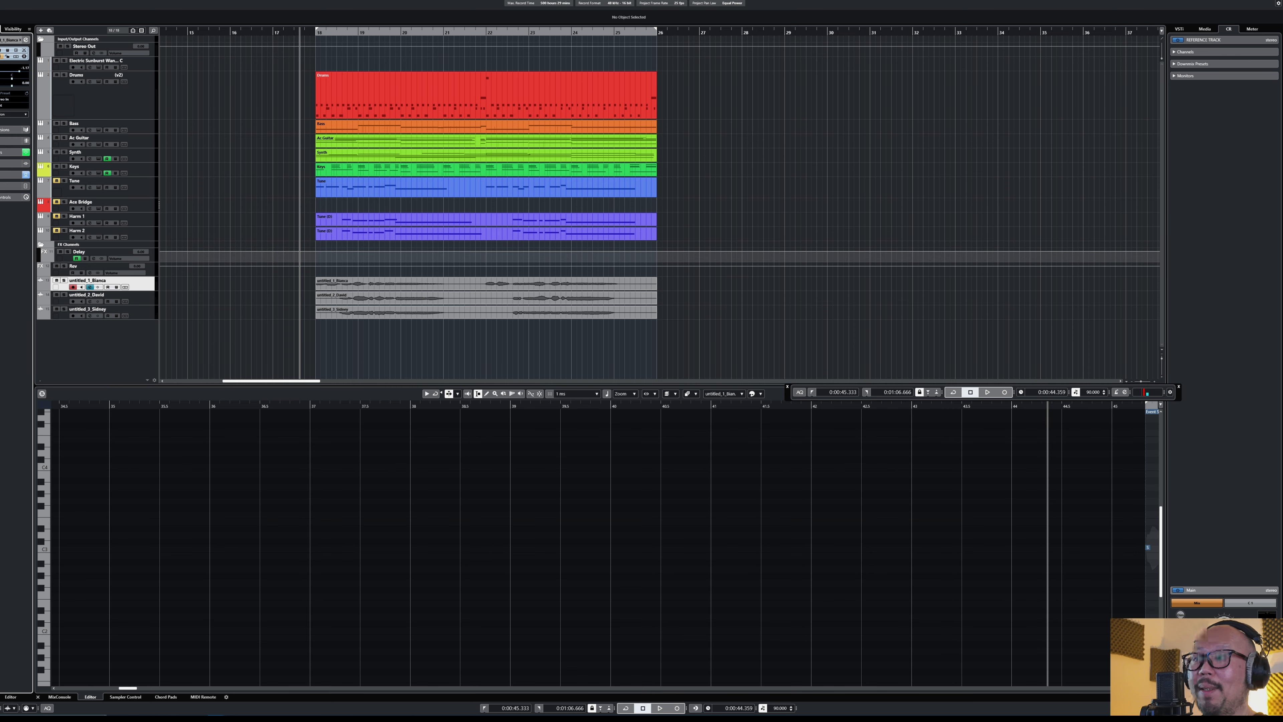
Show the audio editor's inspector for the Bianca vocal
click(10, 696)
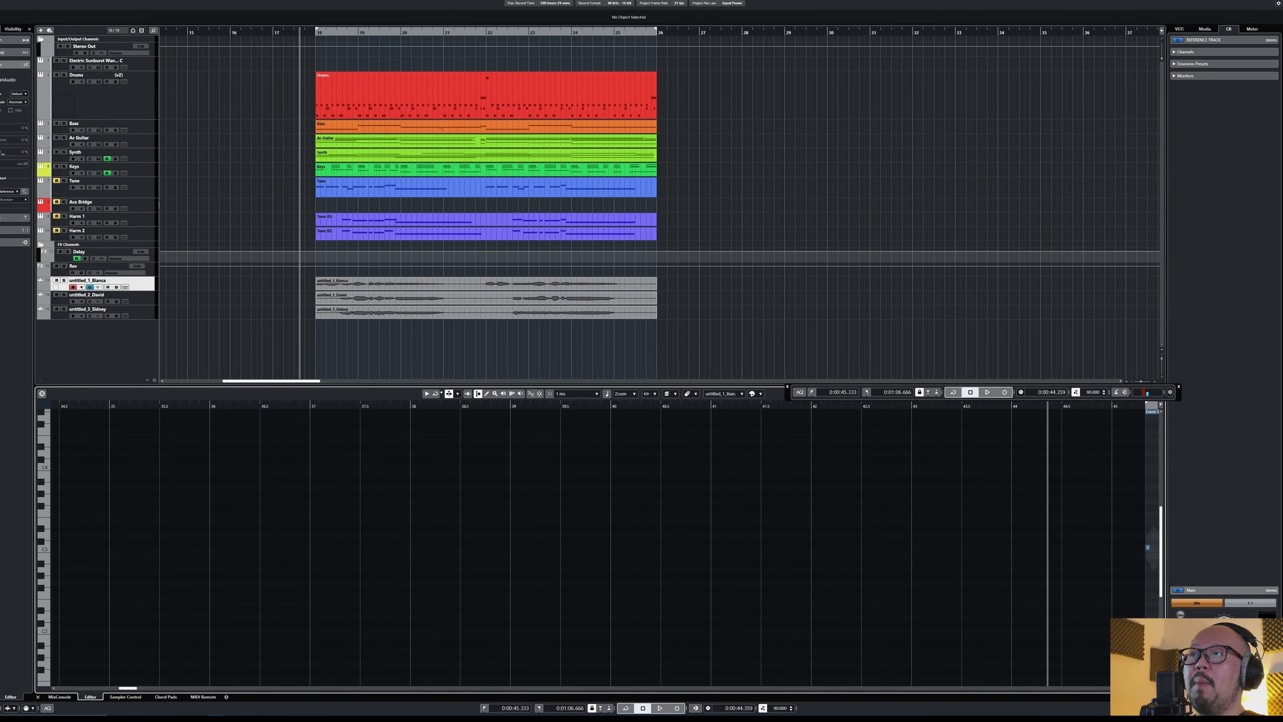